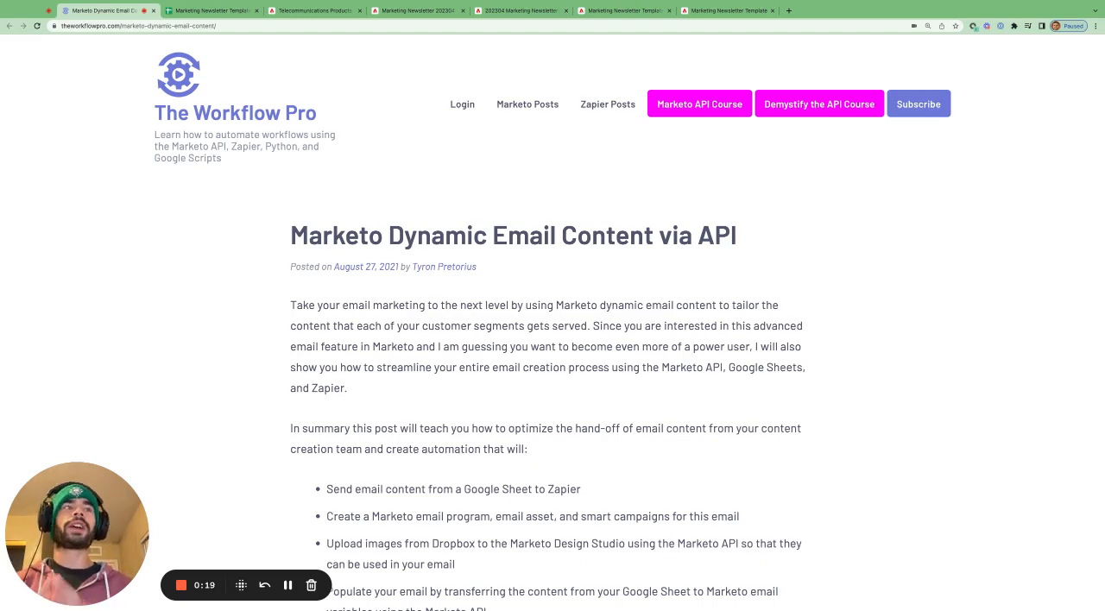
# - Read the introduction of the "Marketo Dynamic Email Content via API" post, highlighting the listed automation tasks down to the code directory note
pyautogui.scroll(-3, 668, 335)
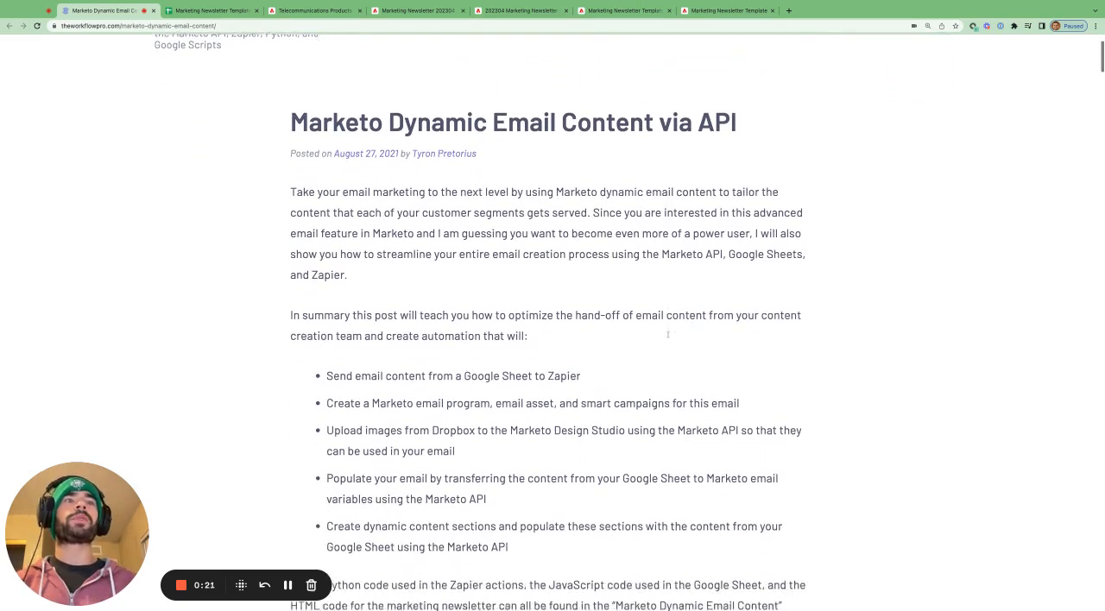
pyautogui.scroll(-1, 377, 343)
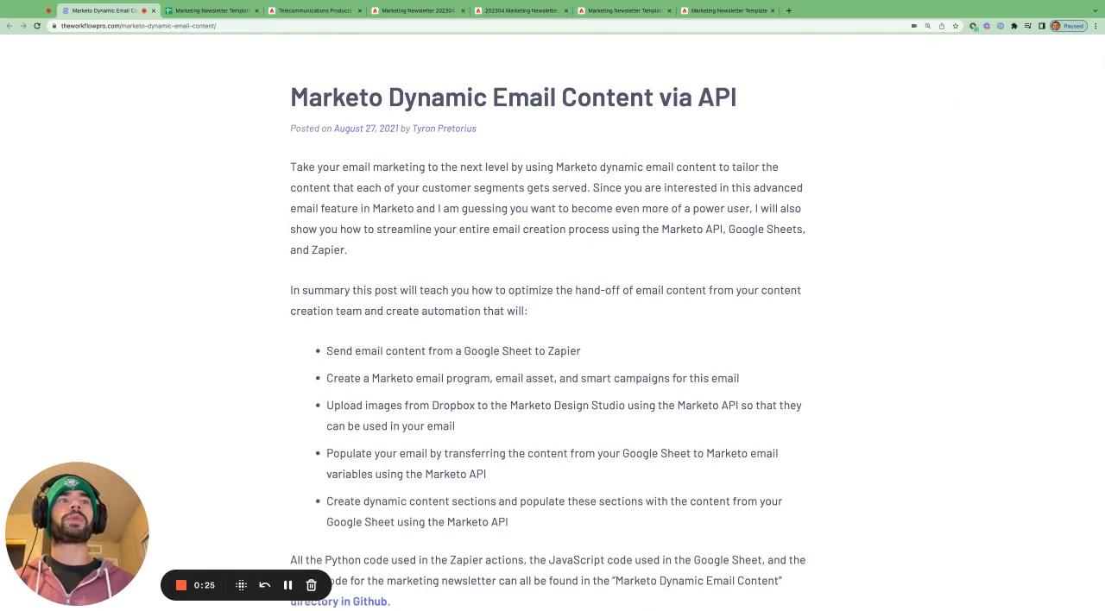
pyautogui.moveTo(332, 350); pyautogui.dragTo(572, 351)
pyautogui.scroll(-1, 571, 350)
pyautogui.click(370, 350)
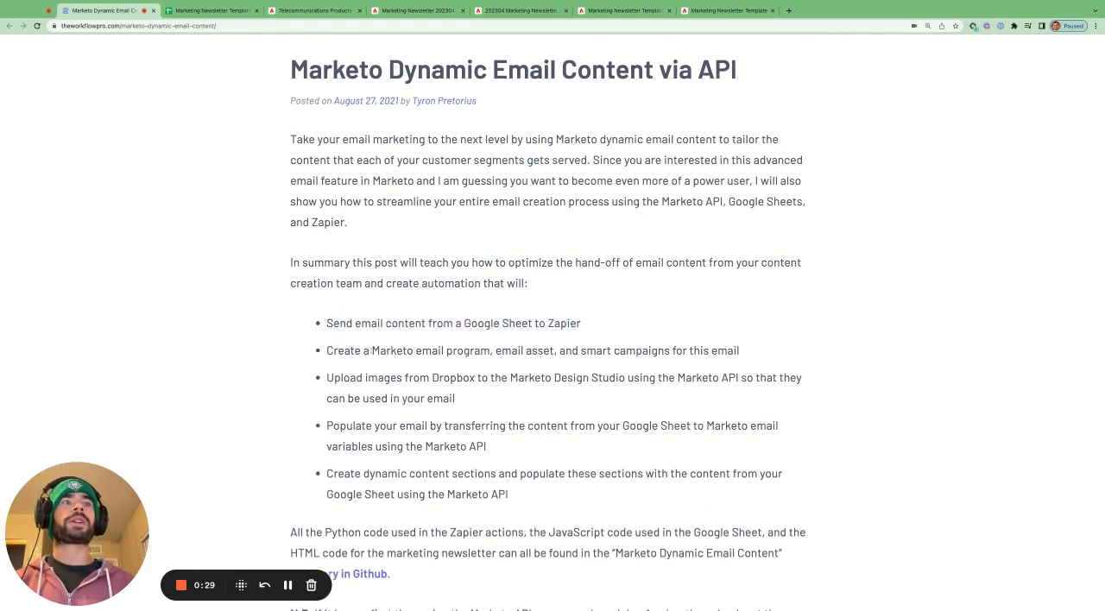
pyautogui.moveTo(369, 351); pyautogui.dragTo(683, 350)
pyautogui.scroll(-1, 657, 324)
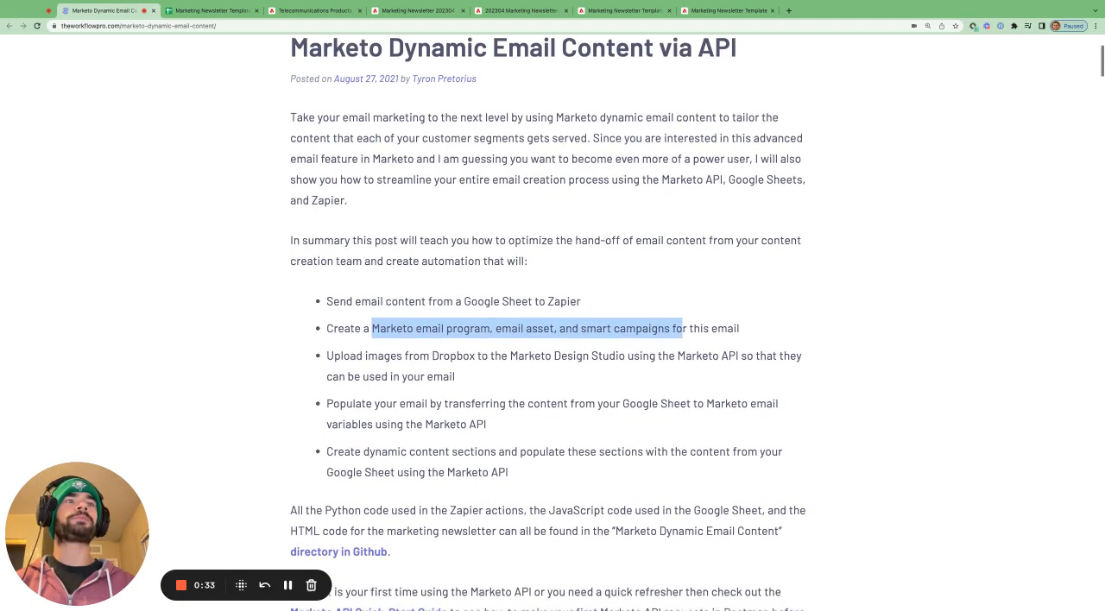
pyautogui.moveTo(366, 352); pyautogui.dragTo(735, 352)
pyautogui.scroll(-2, 412, 345)
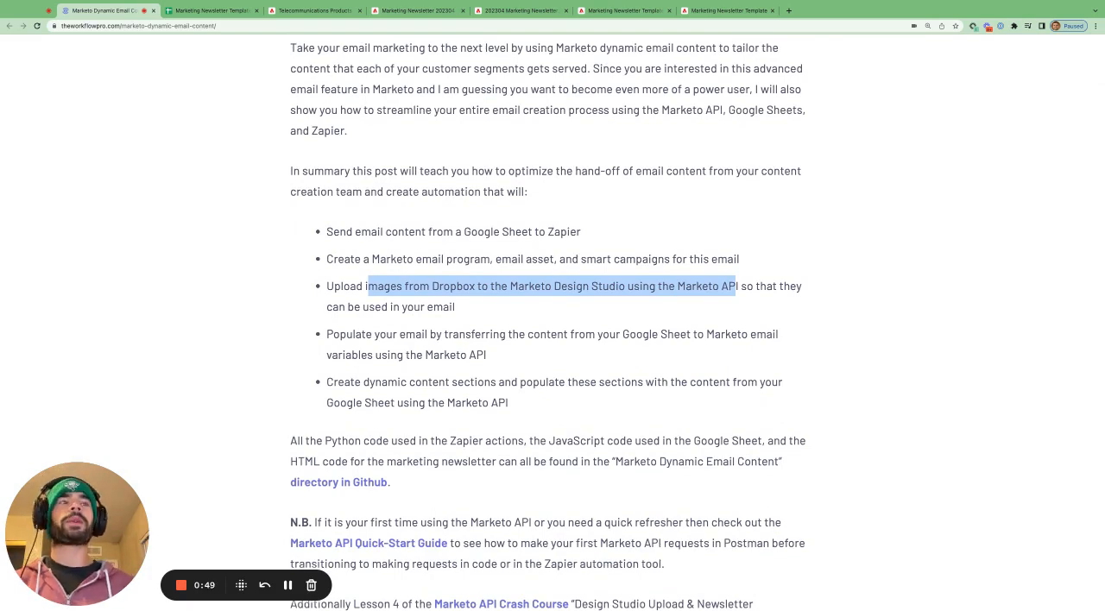
pyautogui.scroll(-1, 435, 356)
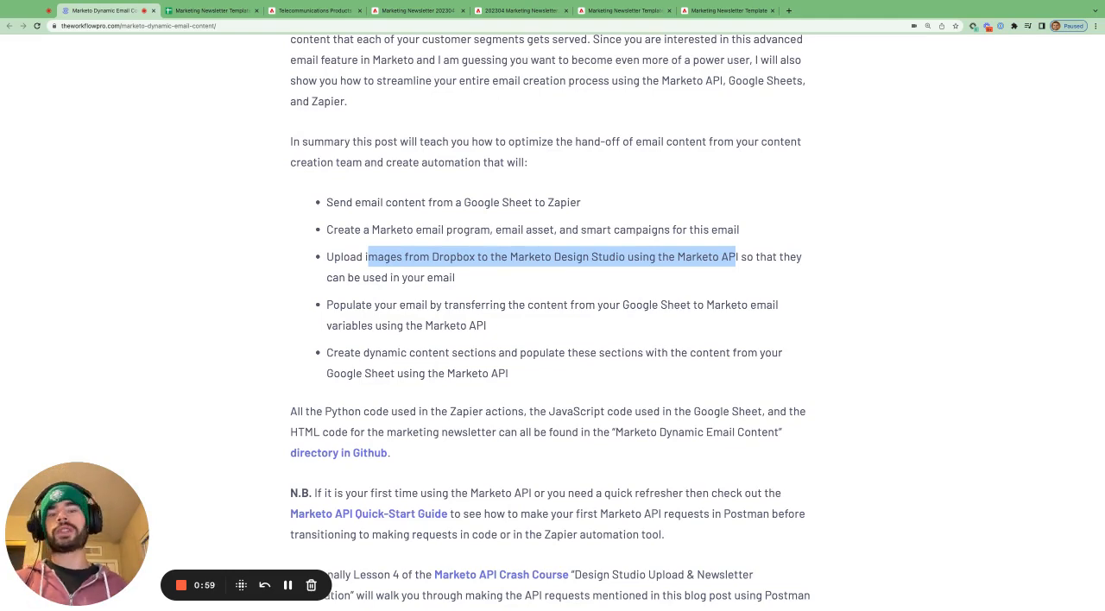
pyautogui.scroll(-1, 550, 317)
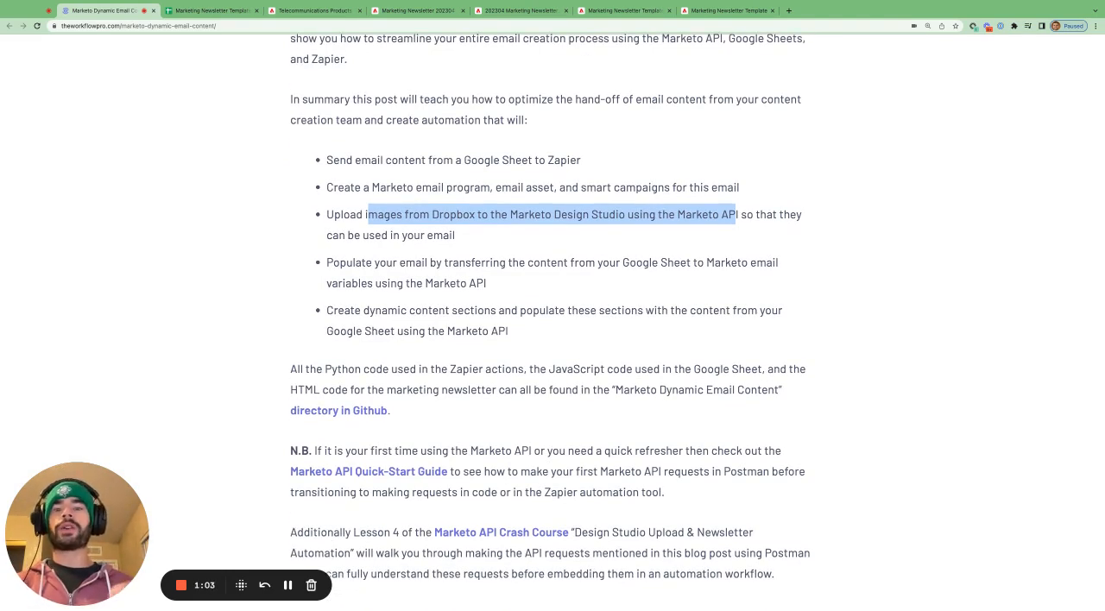
# - Open the post's linked GitHub directory in a separate tab and view its marketing_newsletter_python folder
pyautogui.rightClick(364, 416)
pyautogui.keyDown('super'); pyautogui.click(365, 412); pyautogui.keyUp('super')
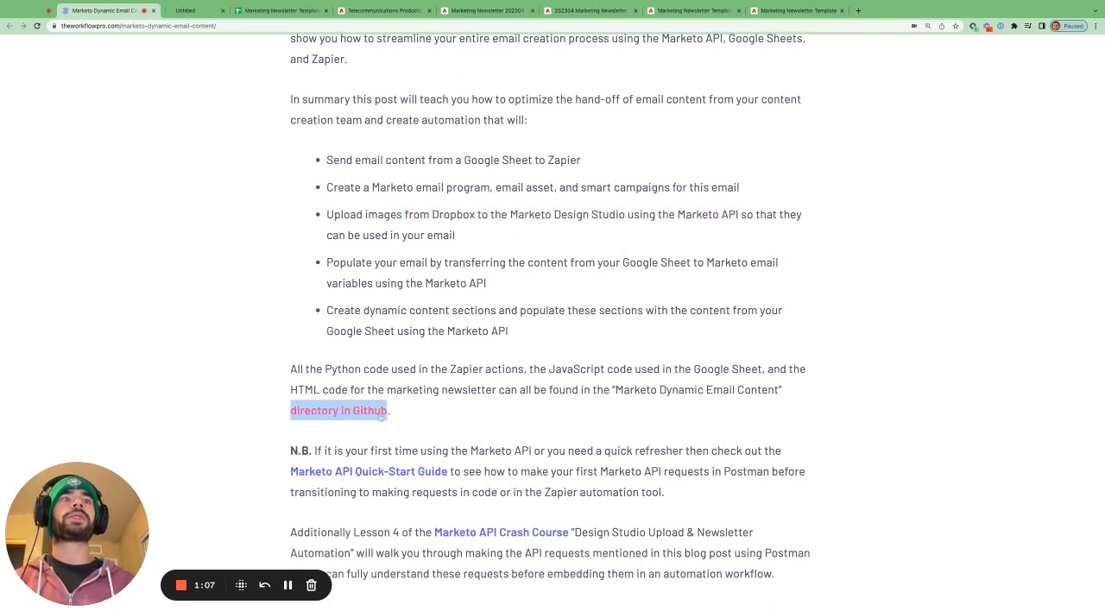
pyautogui.hotkey('ctrl', 'Tab')
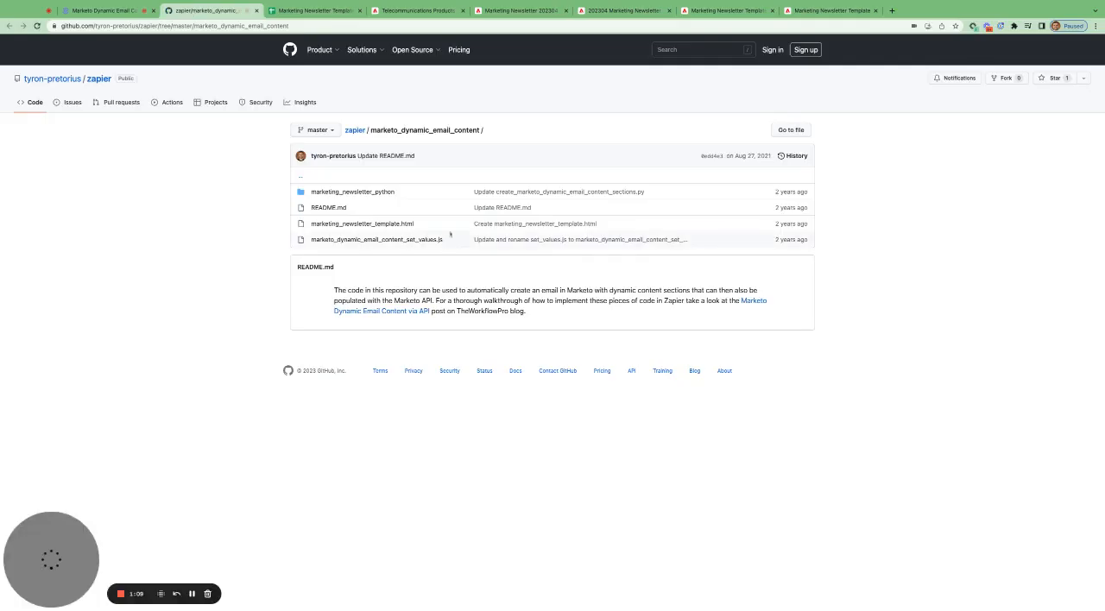
pyautogui.click(371, 193)
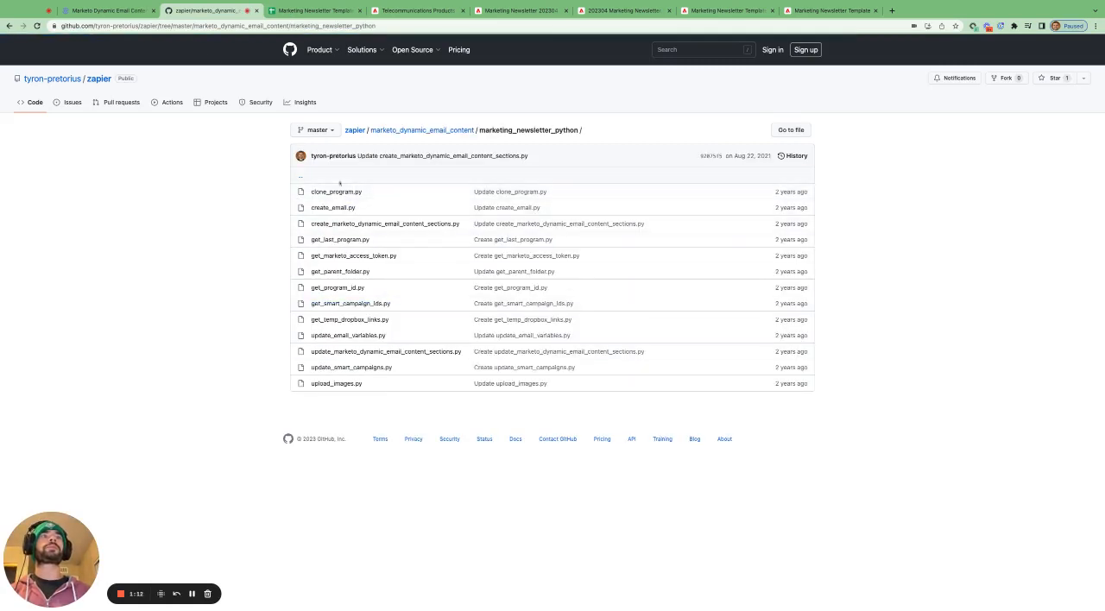
# - Return to the blog post and read on through the "Marketo Dynamic Email Content Overview" section to the segmentation example
pyautogui.hotkey('ctrl', 'shift', 'Tab')
pyautogui.scroll(-2, 415, 247)
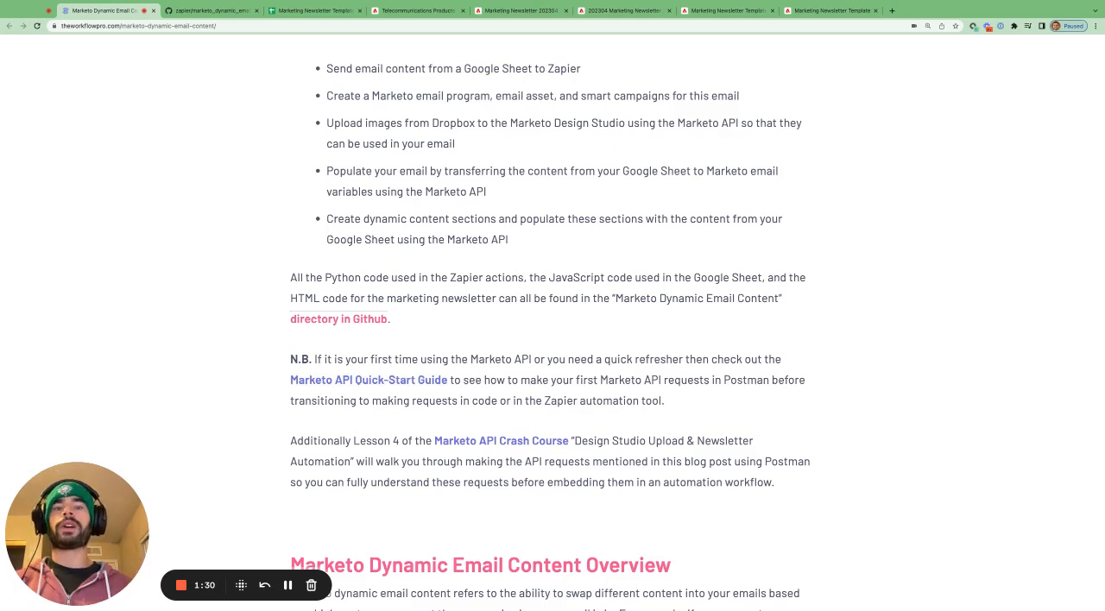
pyautogui.scroll(-1, 416, 492)
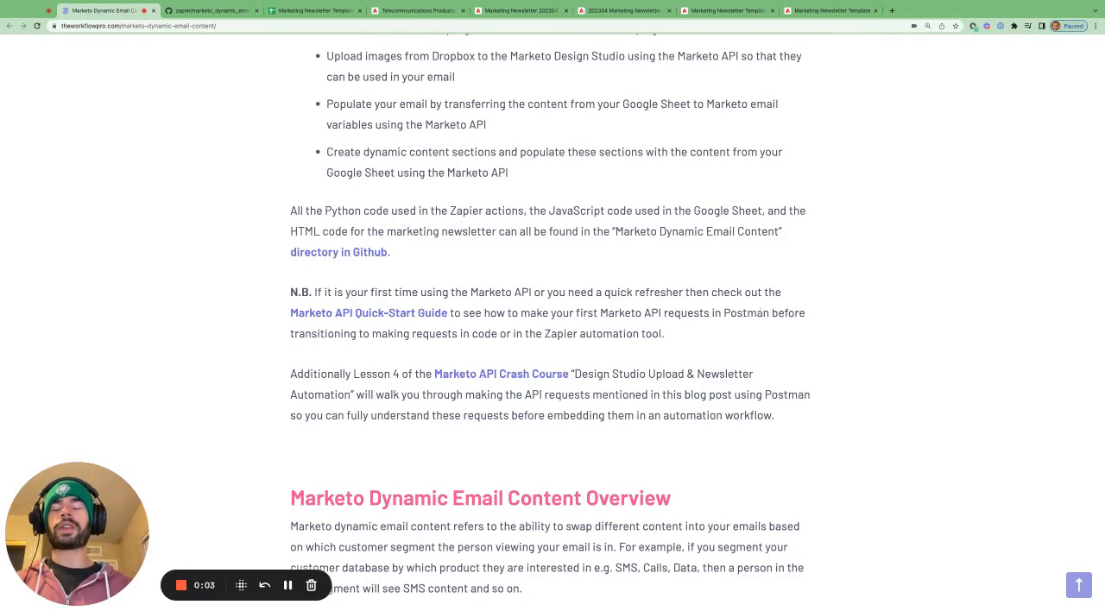
pyautogui.scroll(-3, 553, 315)
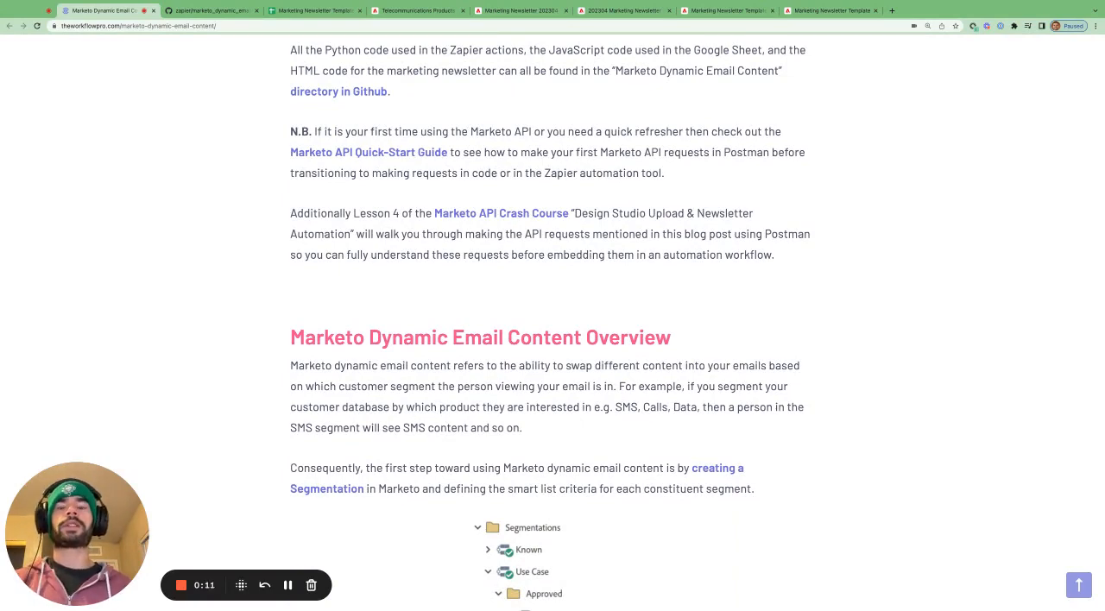
pyautogui.scroll(-4, 444, 129)
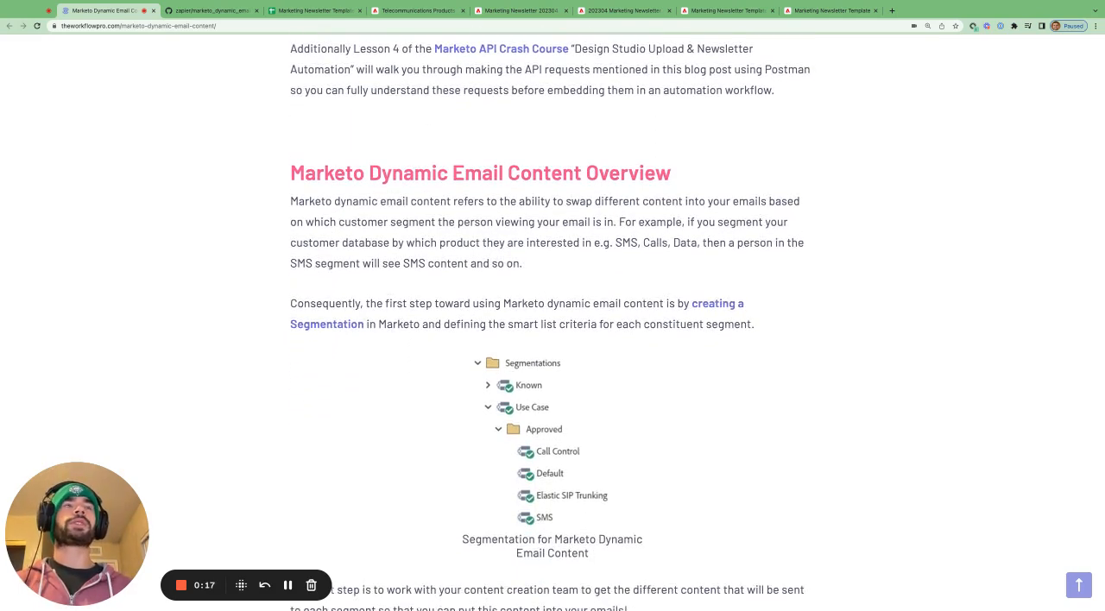
# - Switch to the Telecommunications Products segmentation in Marketo and expand its approved segments
pyautogui.click(435, 12)
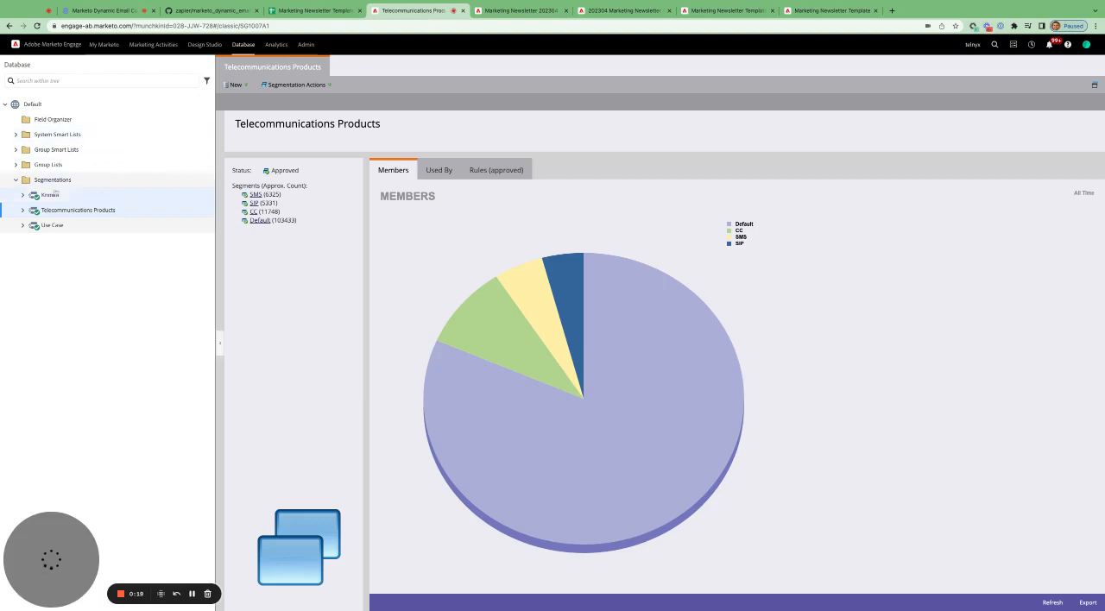
pyautogui.click(23, 211)
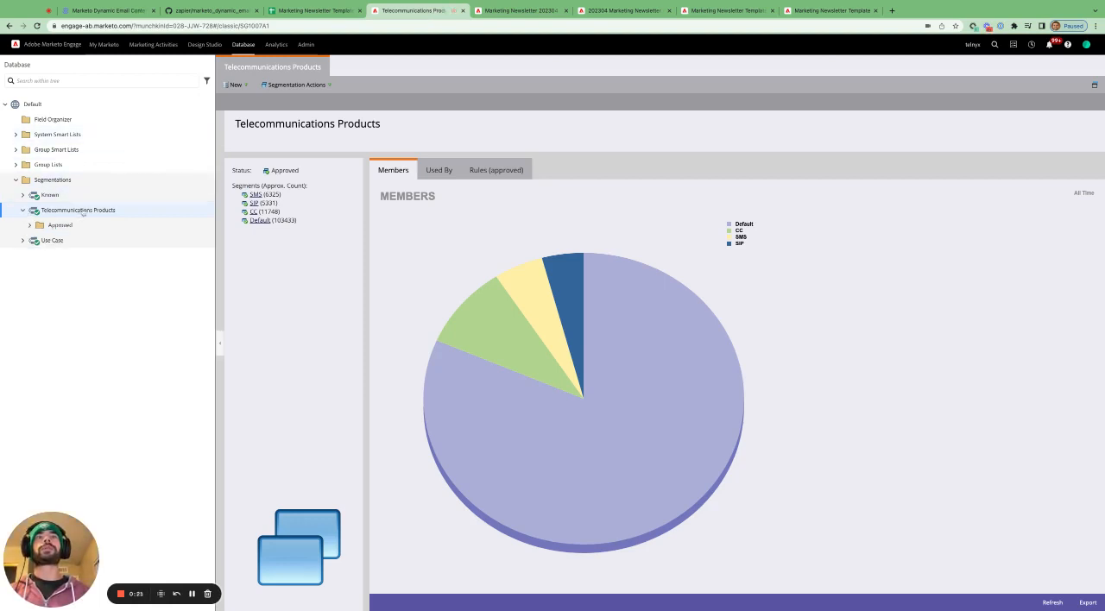
pyautogui.click(30, 226)
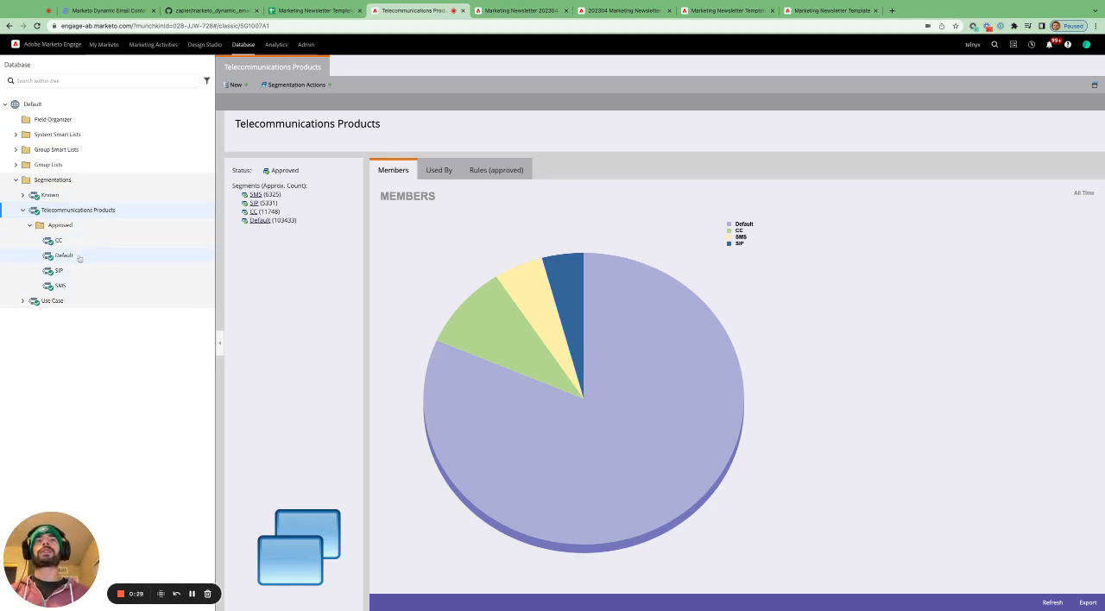
# - Examine the smart list rules of the SIP and CC segments
pyautogui.click(74, 273)
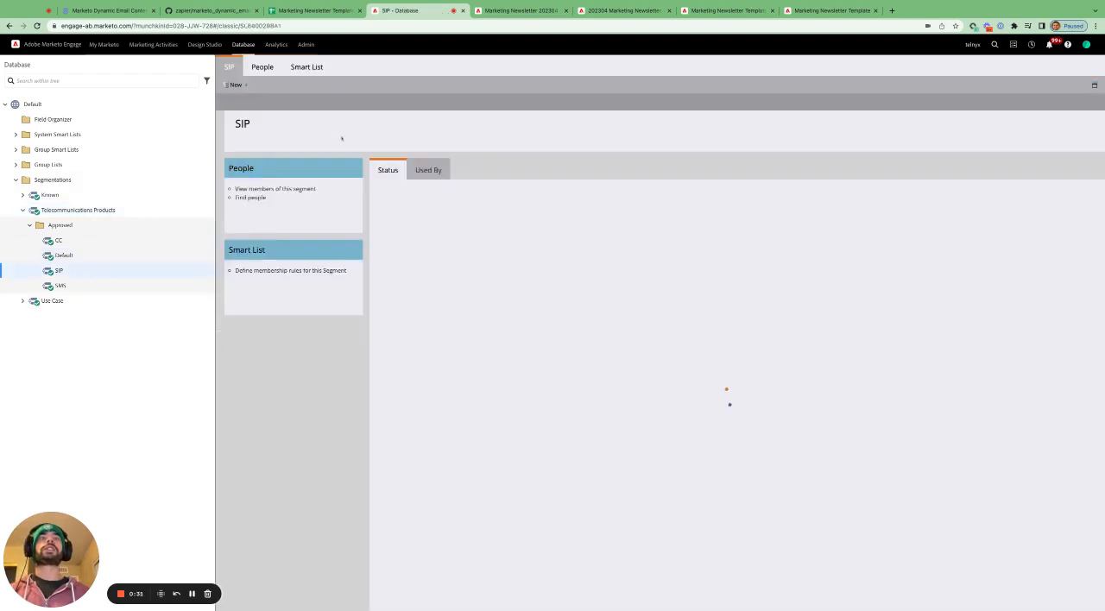
pyautogui.click(322, 70)
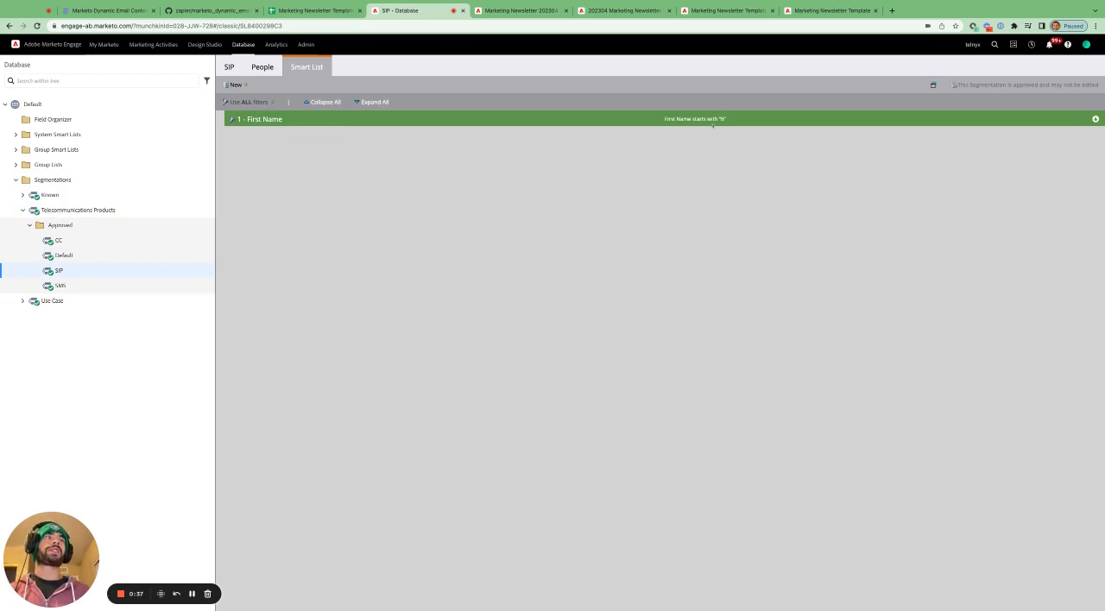
pyautogui.click(77, 243)
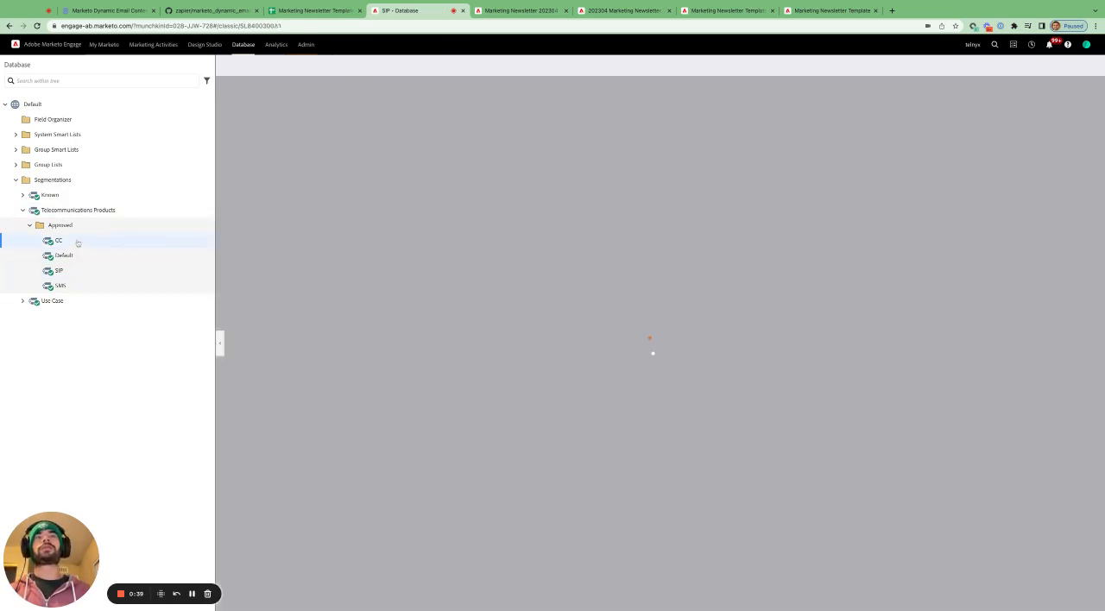
pyautogui.click(311, 69)
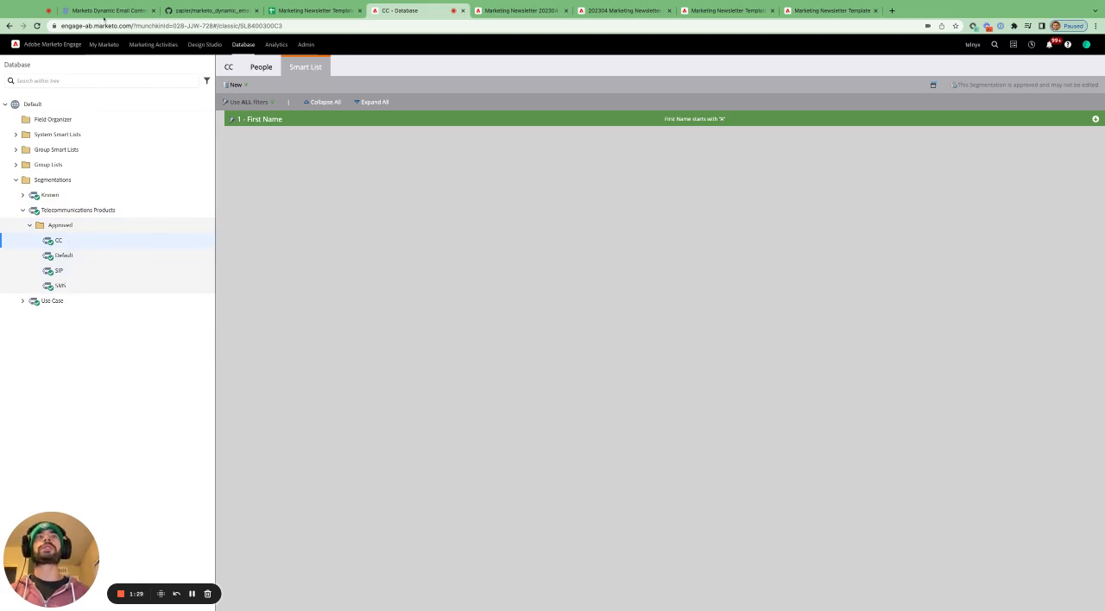
# - Open the "creating a Segmentation" documentation linked in the blog post and look through its instructions
pyautogui.click(106, 12)
pyautogui.scroll(-1, 726, 228)
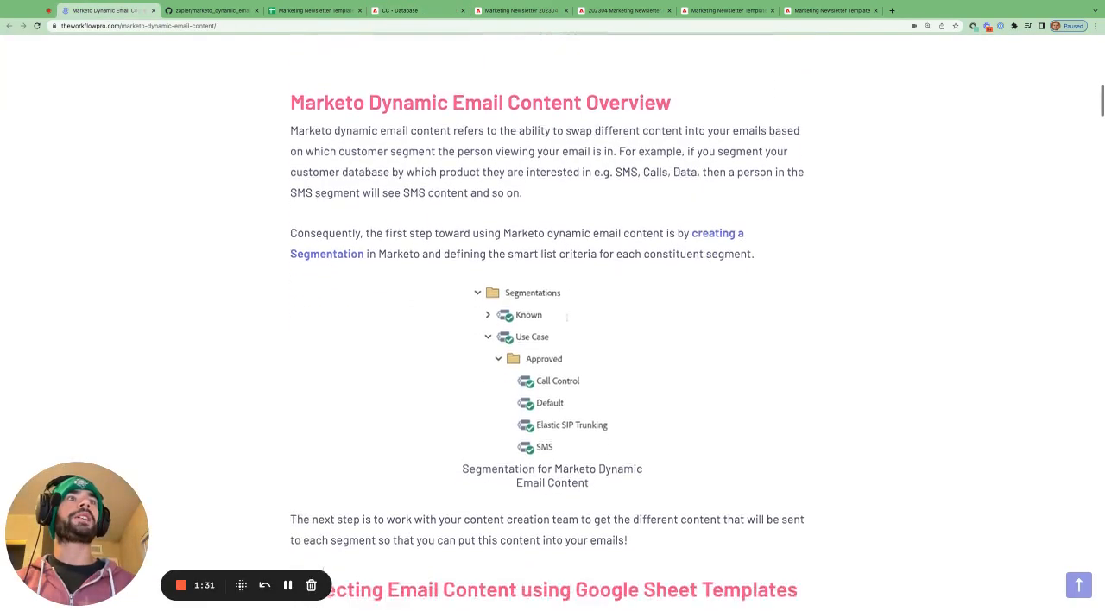
pyautogui.rightClick(726, 229)
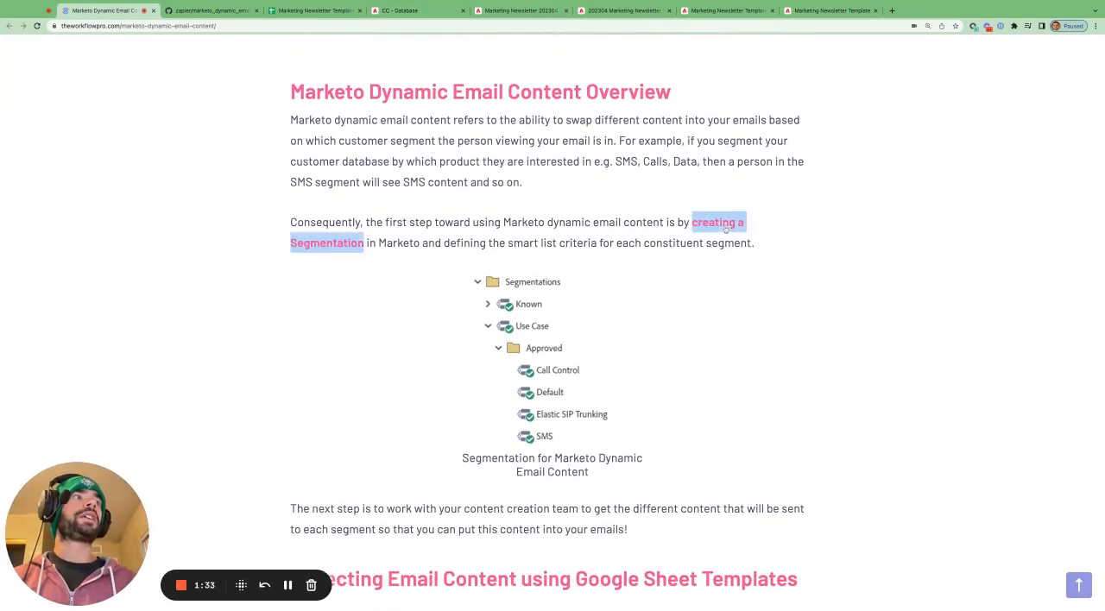
pyautogui.click(753, 238)
pyautogui.click(313, 10)
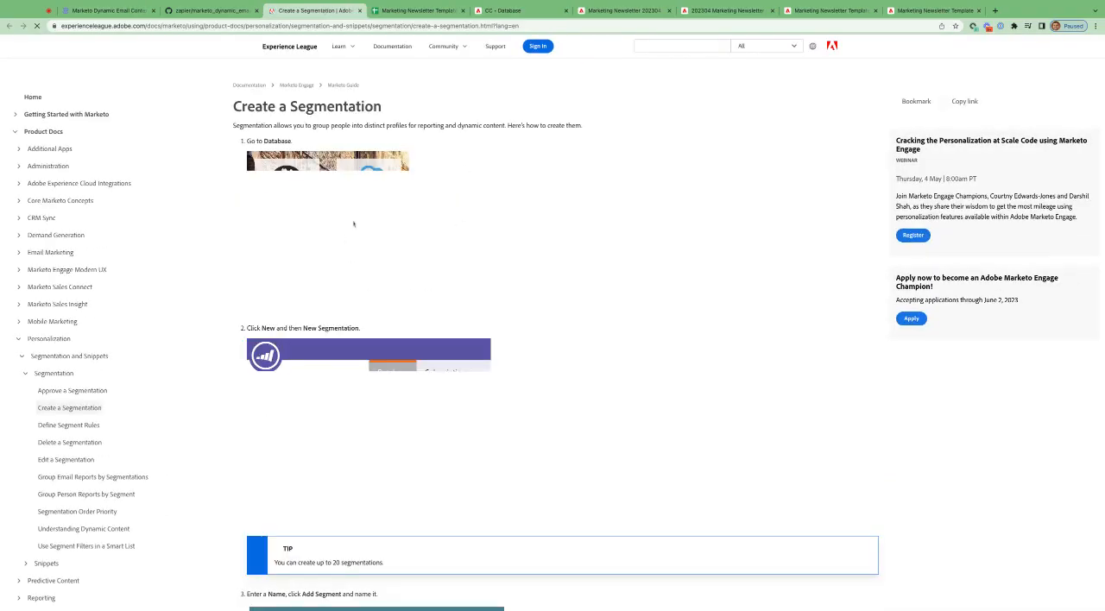
pyautogui.scroll(-5, 553, 346)
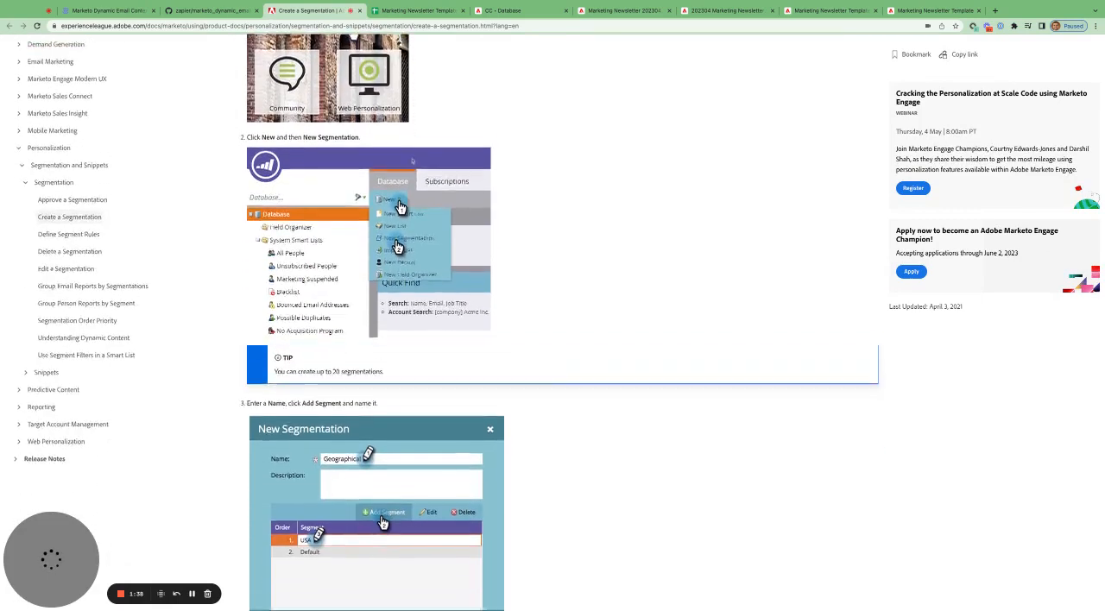
# - Return to the blog post and read the Google Sheet template sections on the "Month YYYY" and "Back End" tabs
pyautogui.click(108, 10)
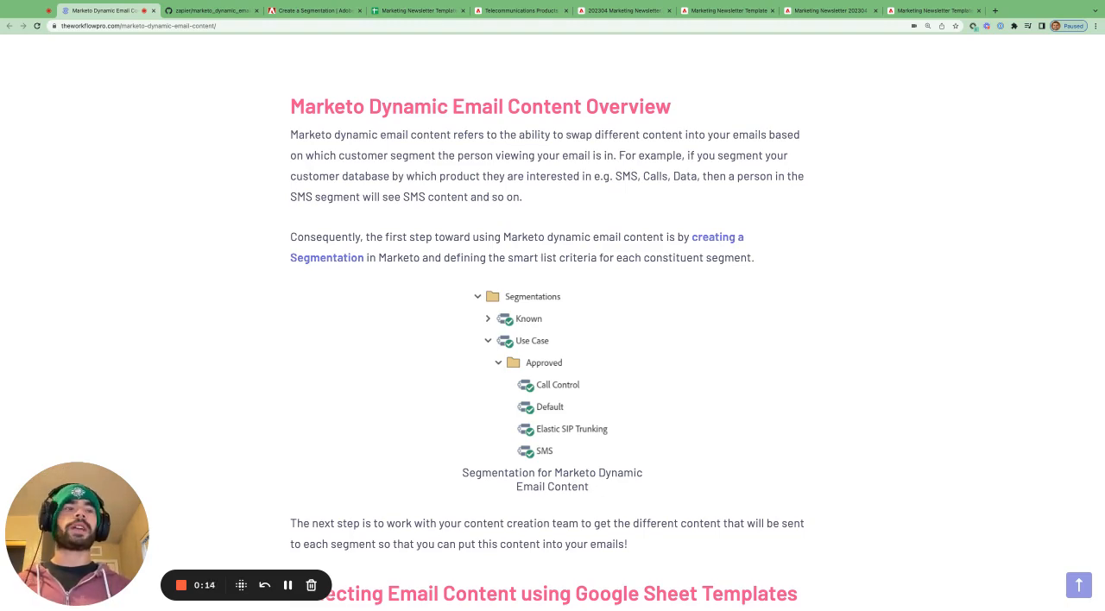
pyautogui.scroll(-4, 553, 320)
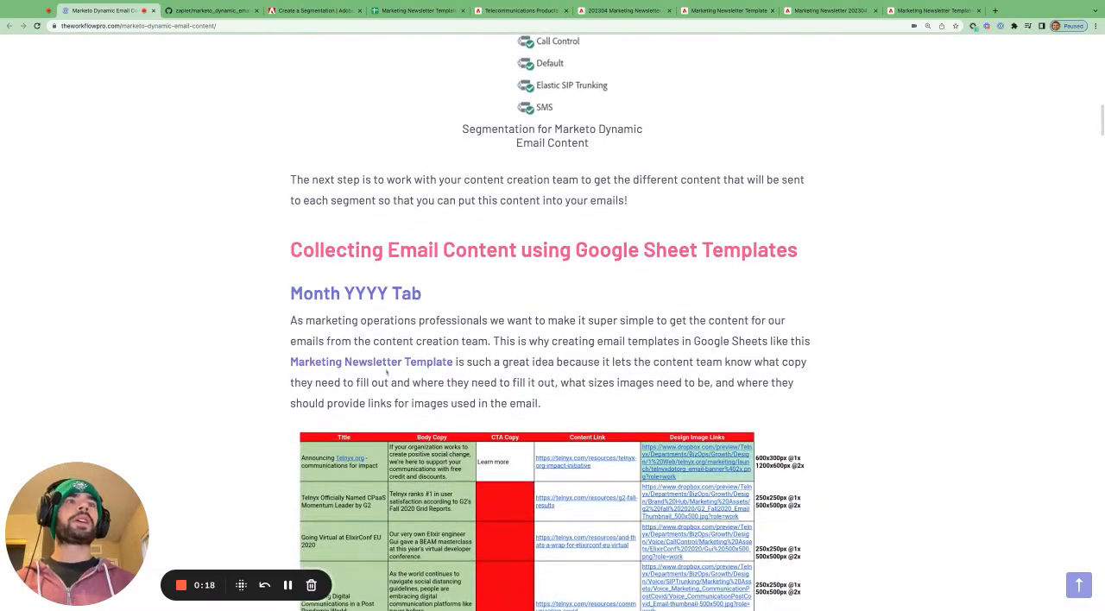
pyautogui.scroll(-1, 387, 369)
pyautogui.scroll(-9, 387, 369)
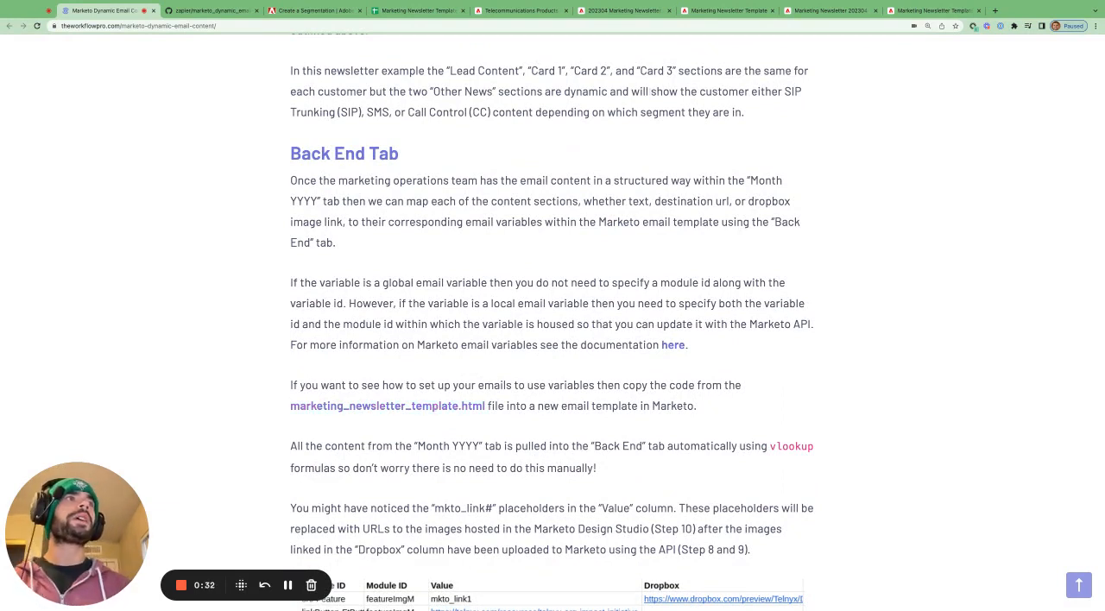
# - Switch to the Marketing Newsletter 202304 email in the Marketo editor and examine its layout from the feature image to the articles
pyautogui.click(628, 9)
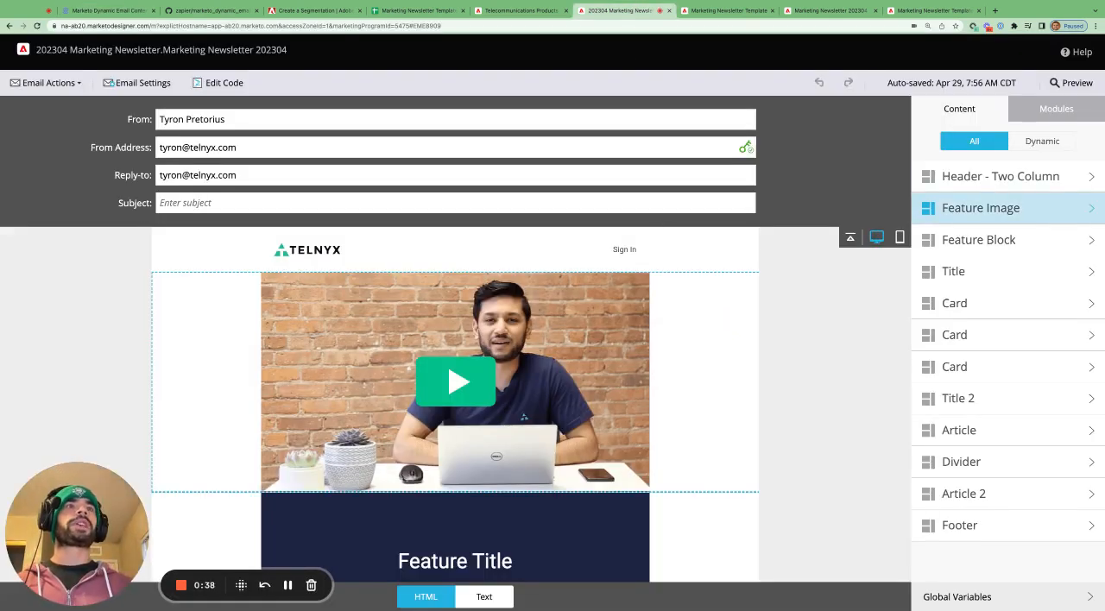
pyautogui.scroll(-5, 455, 397)
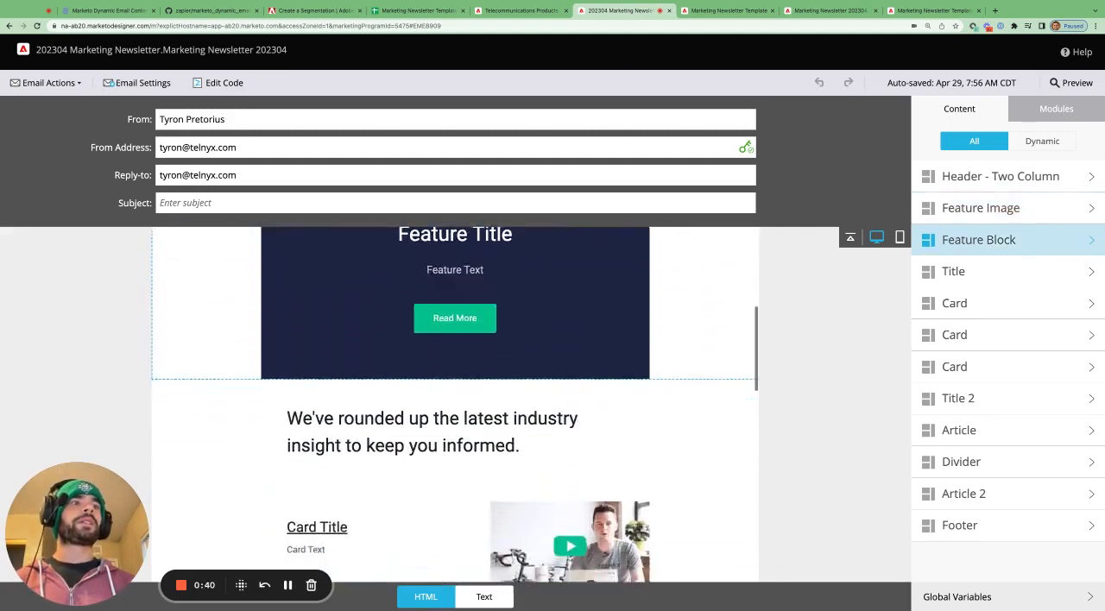
pyautogui.scroll(-7, 455, 397)
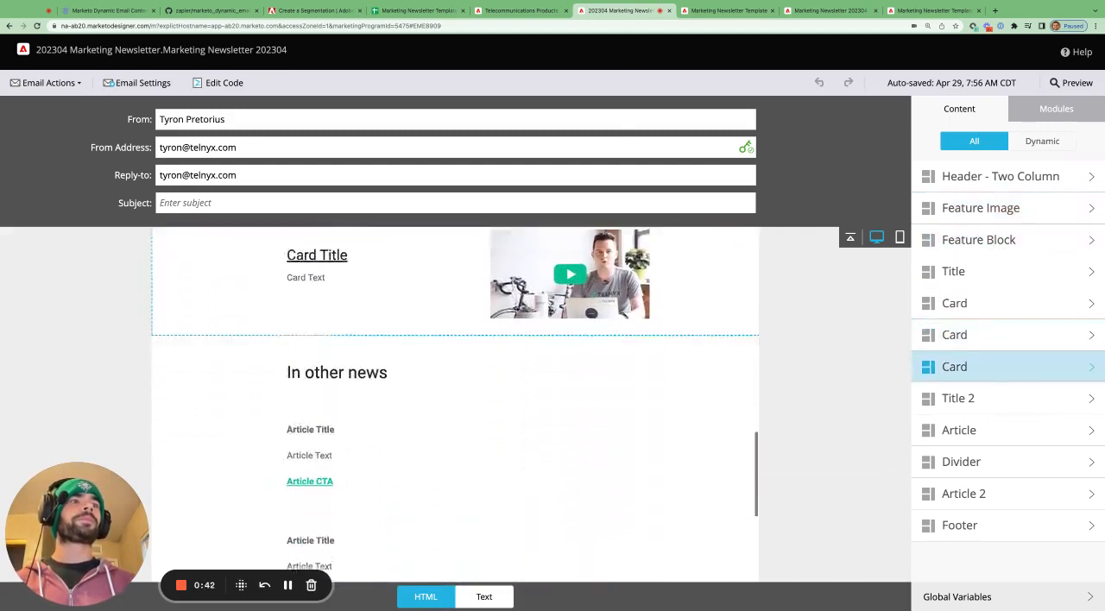
pyautogui.scroll(-2, 455, 397)
pyautogui.scroll(12, 455, 398)
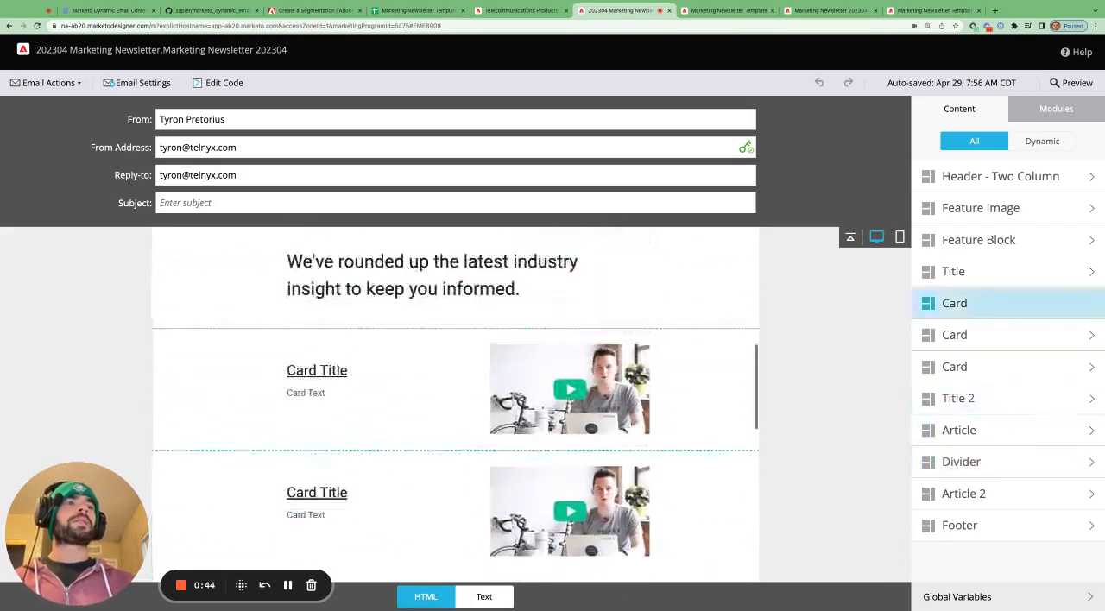
pyautogui.scroll(1, 455, 397)
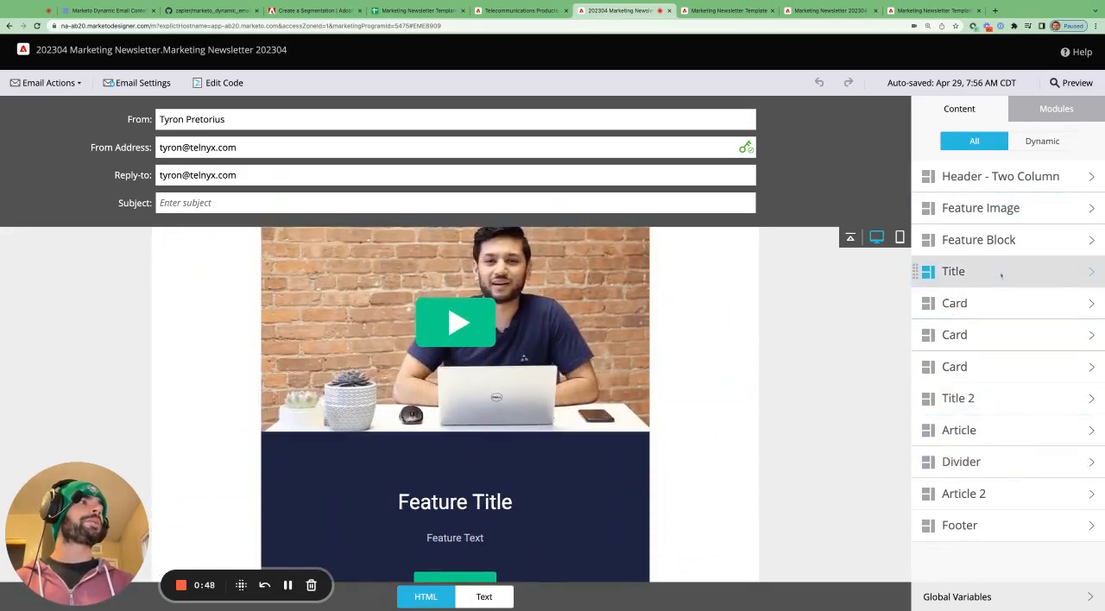
# - View the Title module's local variables, return to the full module list and go back to the feature image
pyautogui.click(985, 271)
pyautogui.scroll(4, 608, 321)
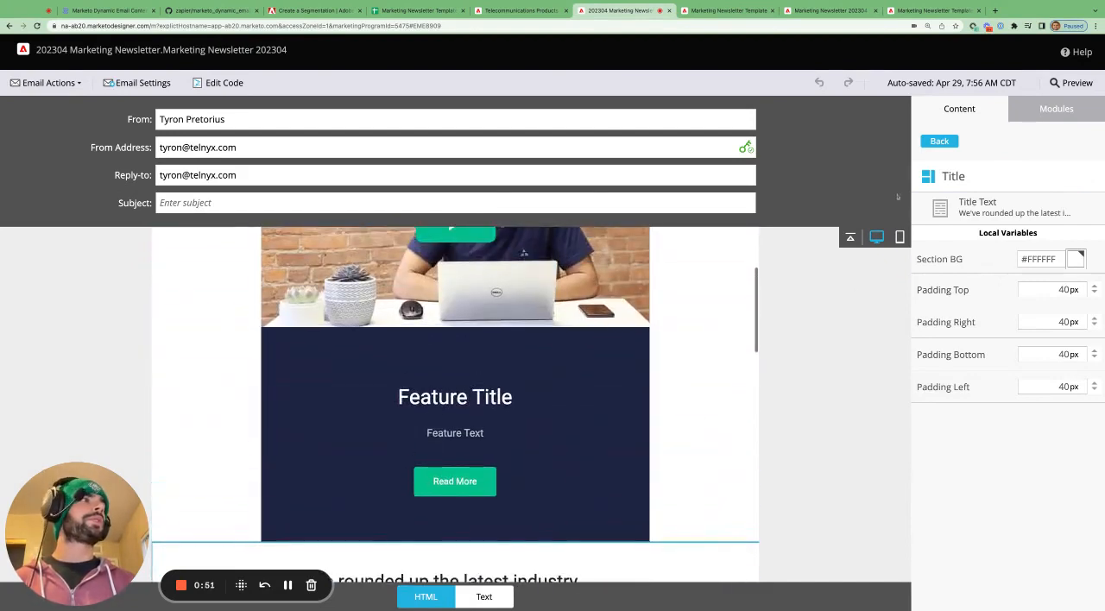
pyautogui.click(939, 140)
pyautogui.scroll(1, 704, 299)
pyautogui.scroll(1, 705, 300)
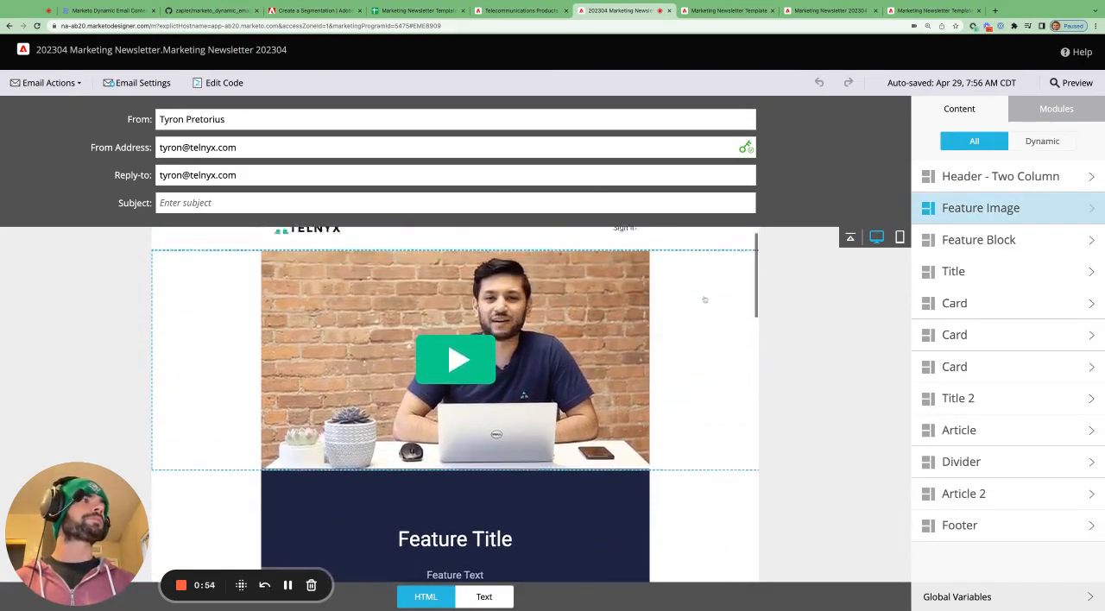
# - View the Feature Image module's local variables, return to the module list and view the Feature Block's variables through Feature Text
pyautogui.click(1028, 208)
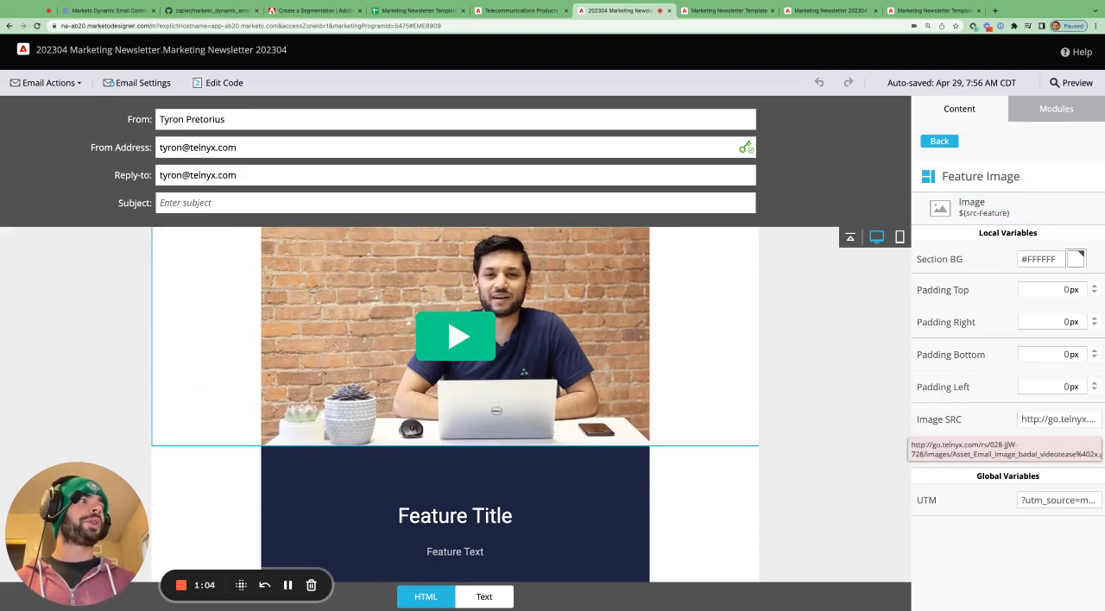
pyautogui.click(940, 141)
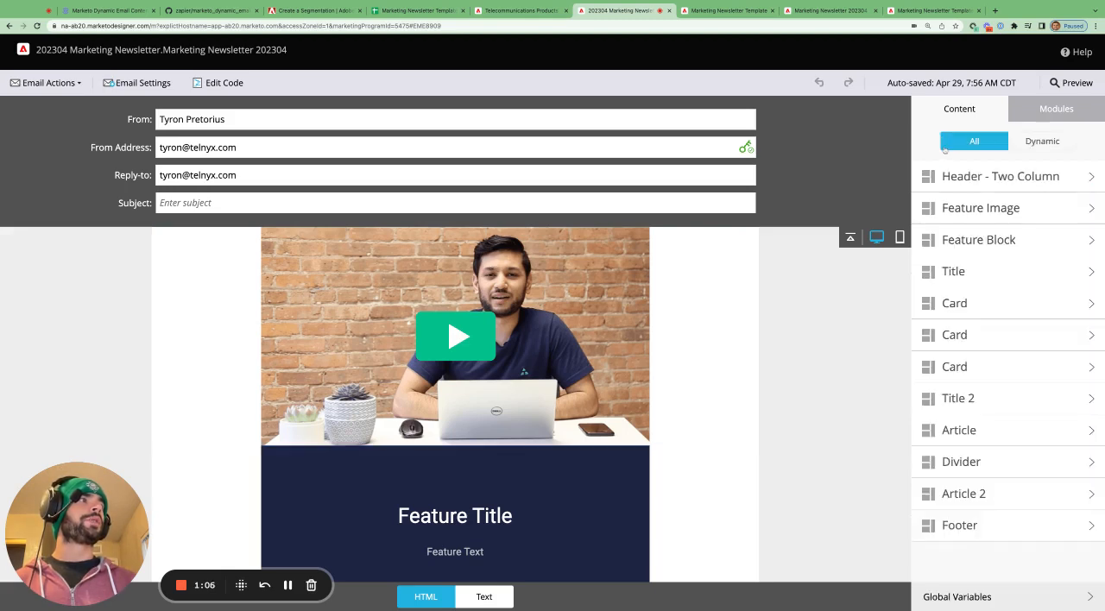
pyautogui.click(1019, 240)
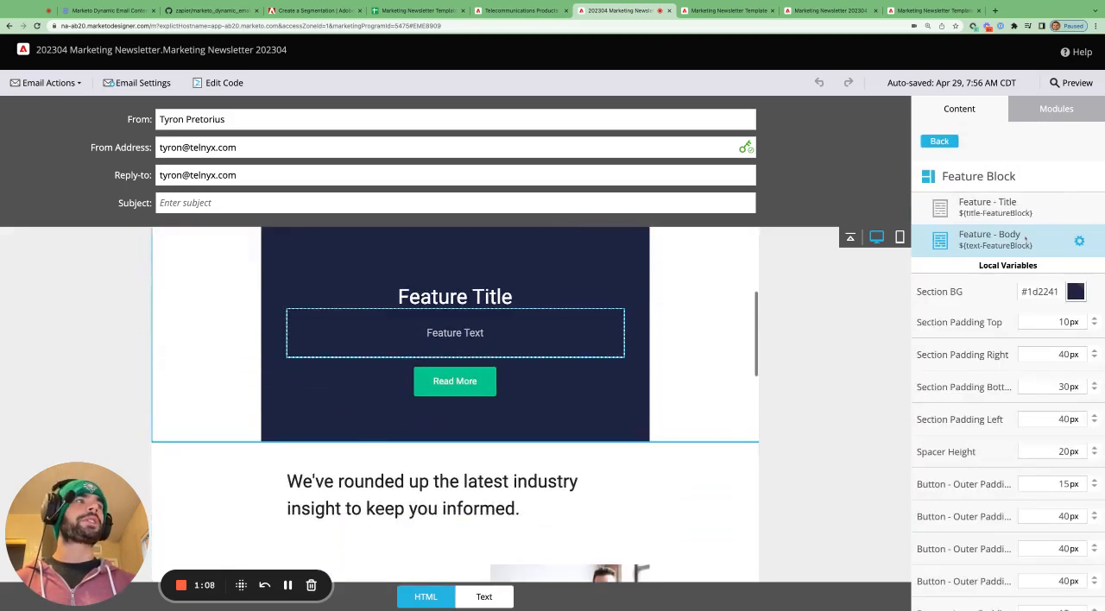
pyautogui.scroll(-5, 999, 390)
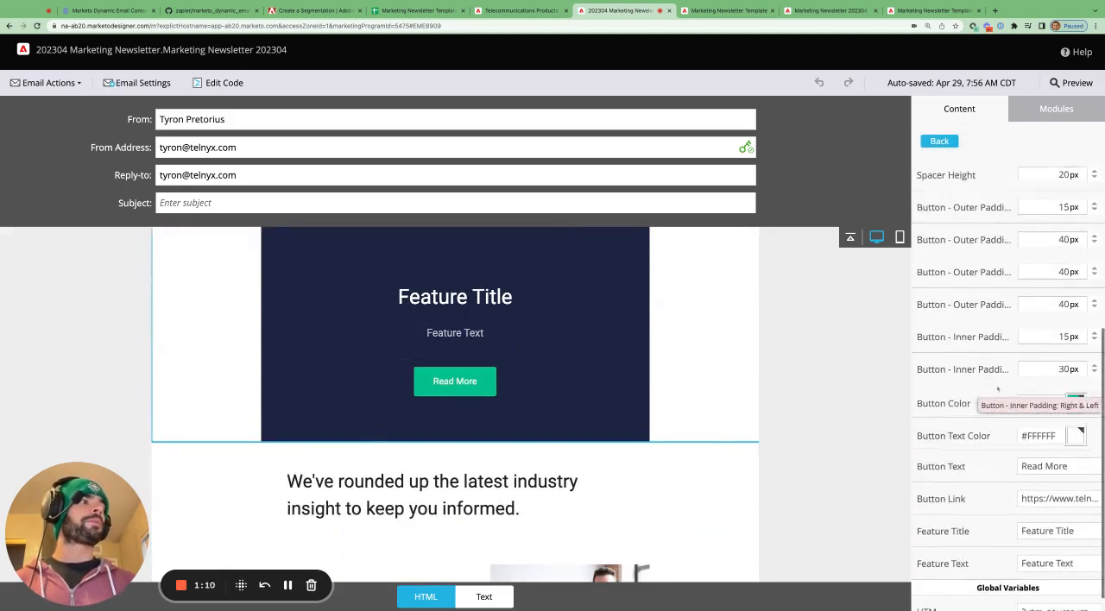
pyautogui.scroll(-1, 998, 390)
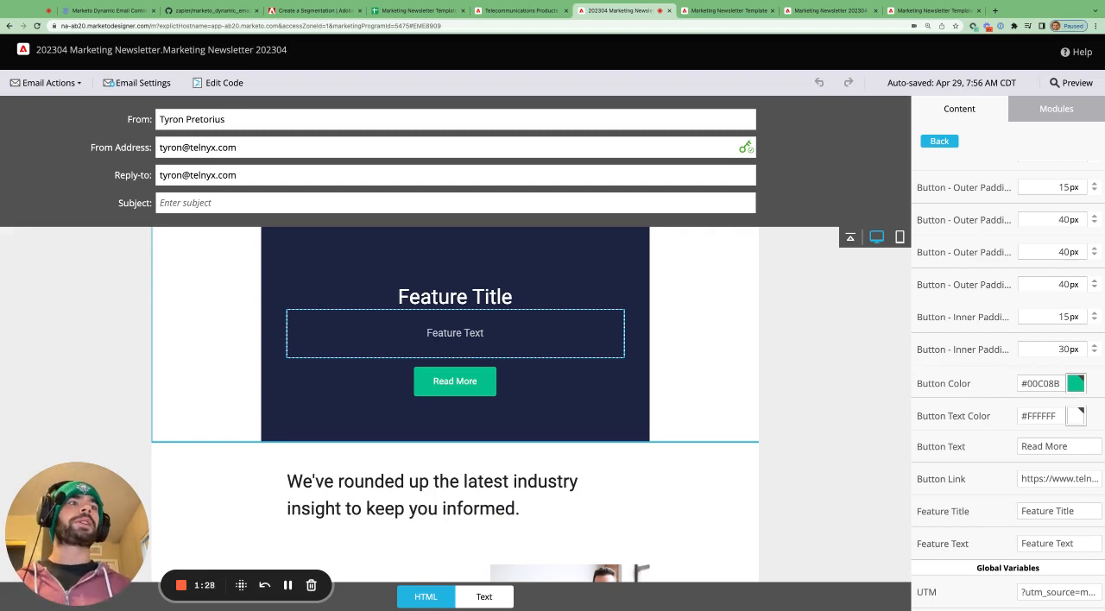
# - Switch to the Marketing Newsletter Template code and read the variable definitions for the header, Feature Image and Feature Block
pyautogui.click(723, 10)
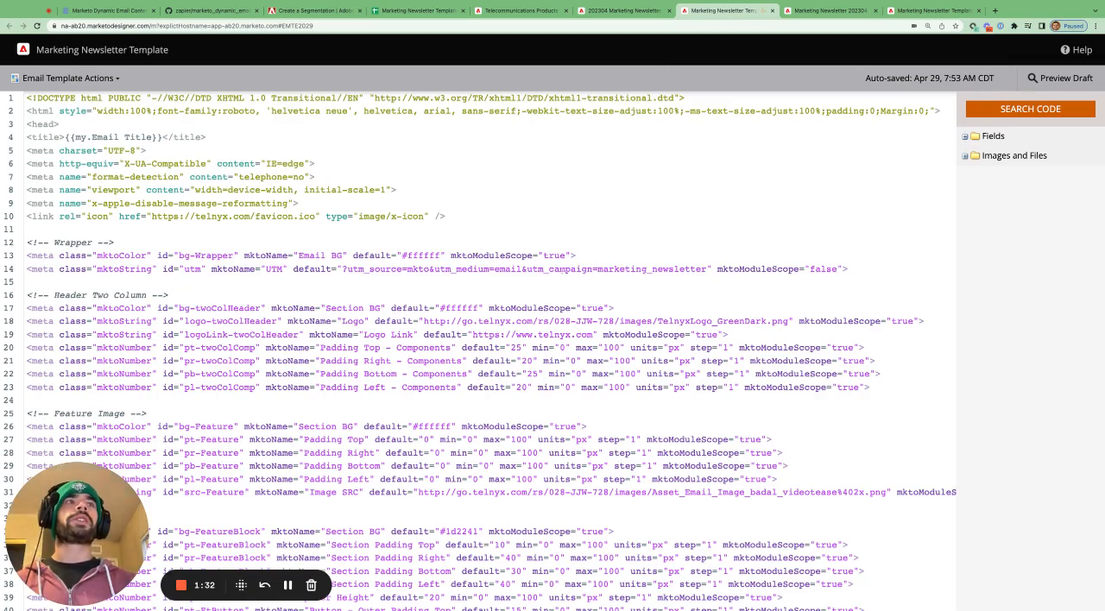
pyautogui.scroll(-3, 478, 349)
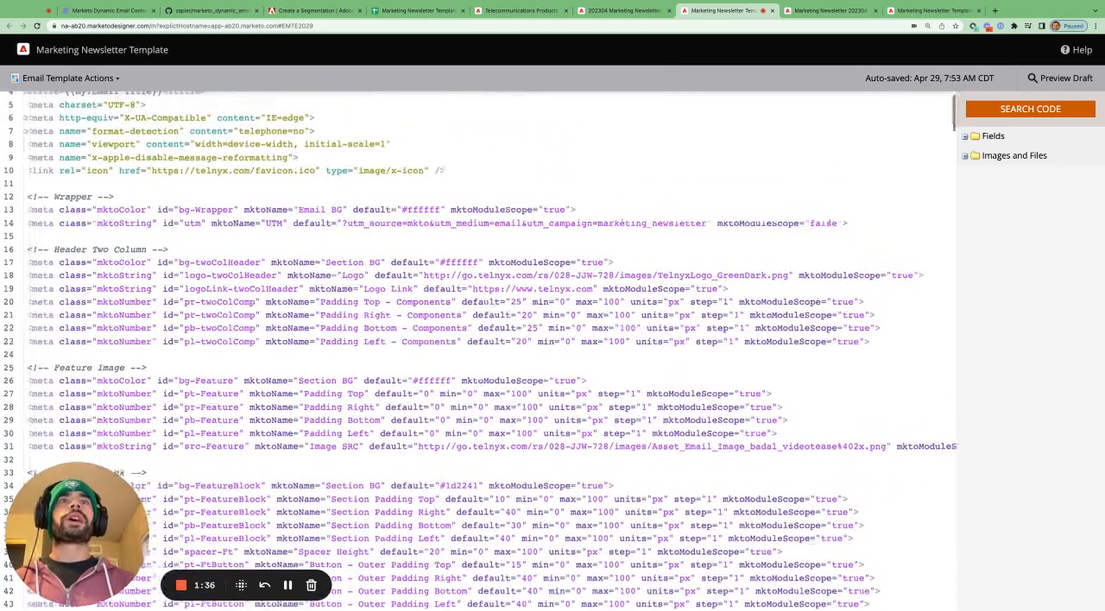
pyautogui.scroll(-3, 490, 350)
pyautogui.scroll(-2, 490, 350)
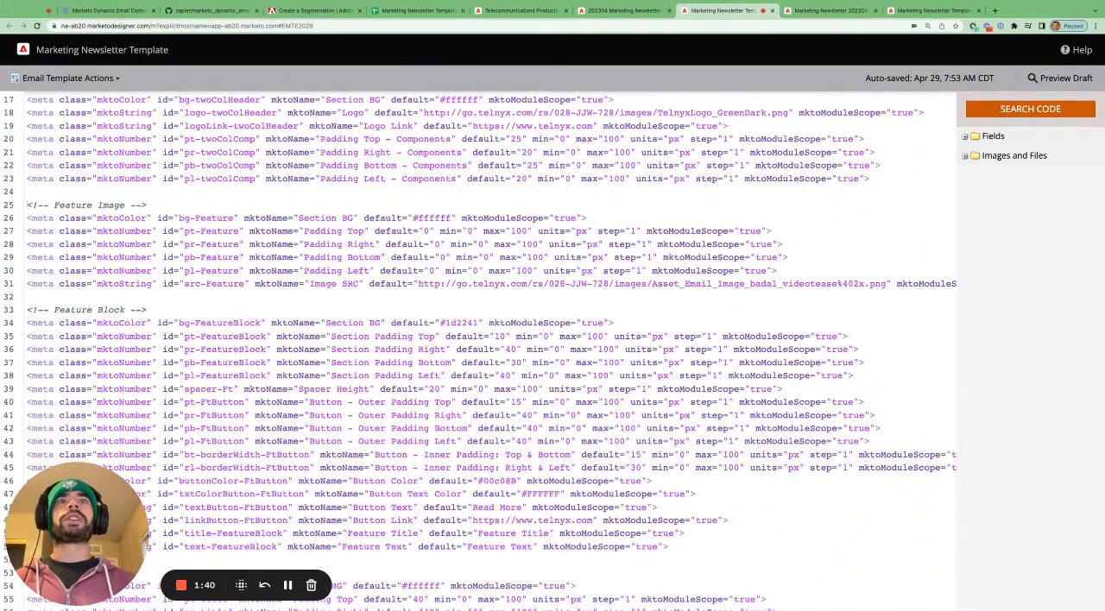
# - Show the newsletter email's full module list, and return to the template code to read its variable definitions through the Title, Card and article sections
pyautogui.click(621, 11)
pyautogui.click(950, 144)
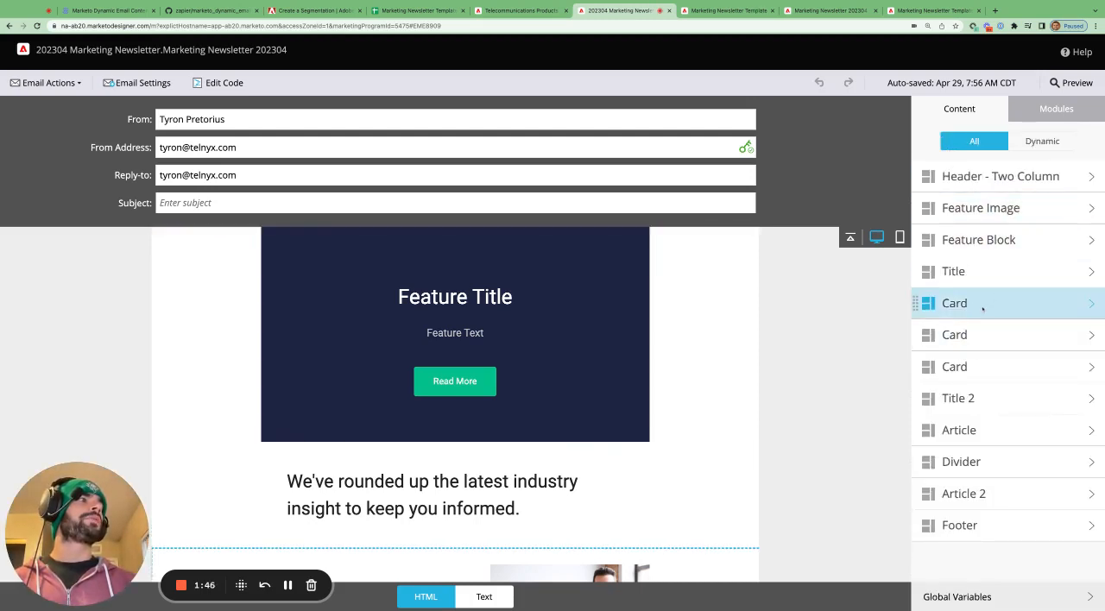
pyautogui.click(725, 10)
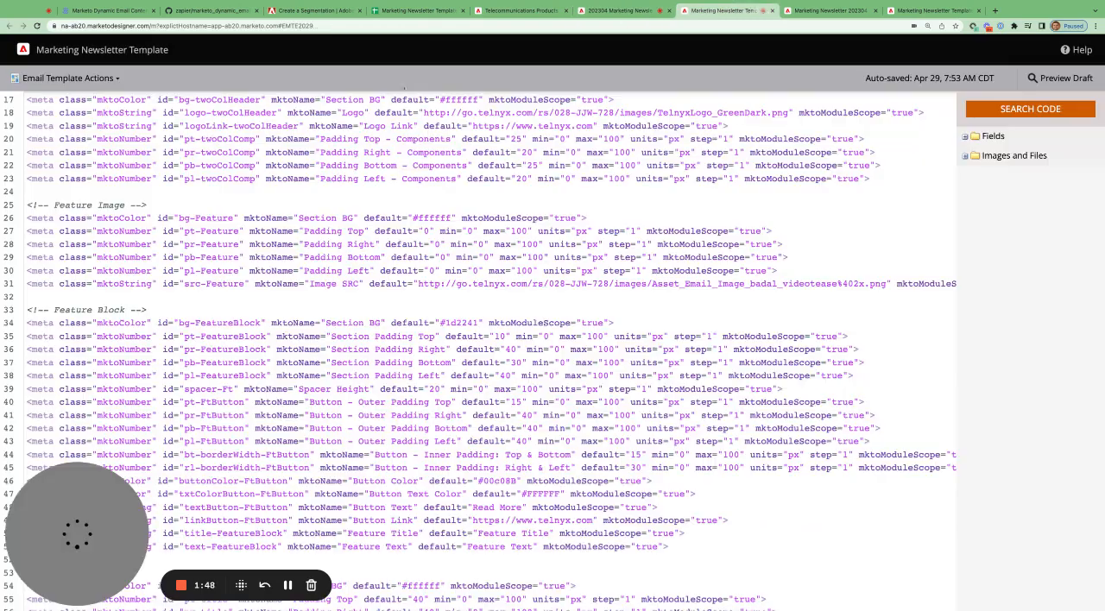
pyautogui.scroll(-1, 220, 181)
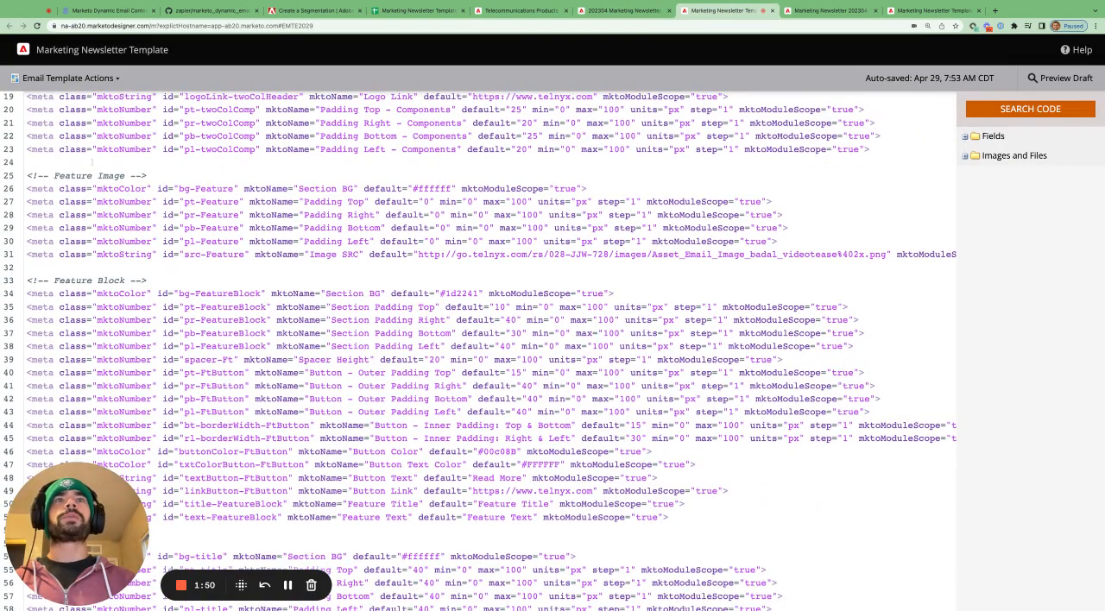
pyautogui.scroll(-2, 480, 353)
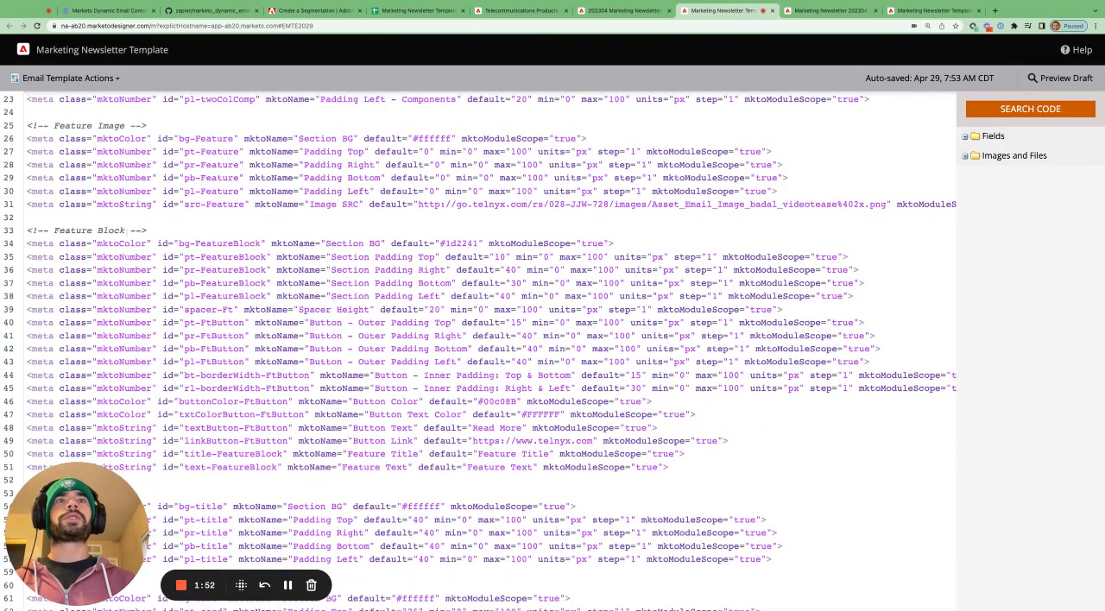
pyautogui.scroll(-10, 480, 352)
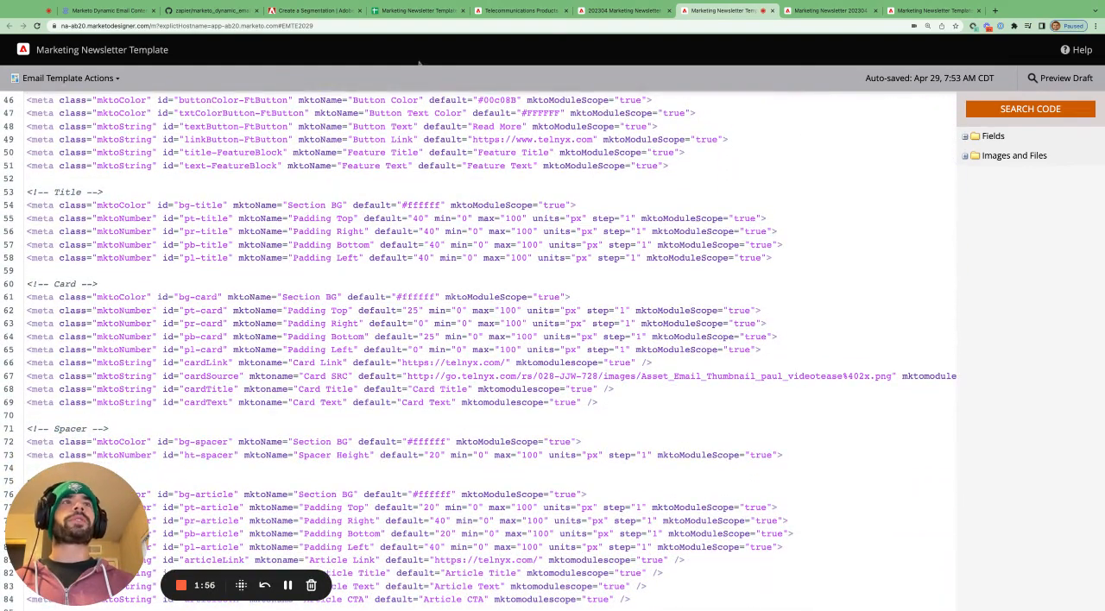
# - View the first Card module's local variables in the newsletter email and return to the full module list
pyautogui.click(624, 10)
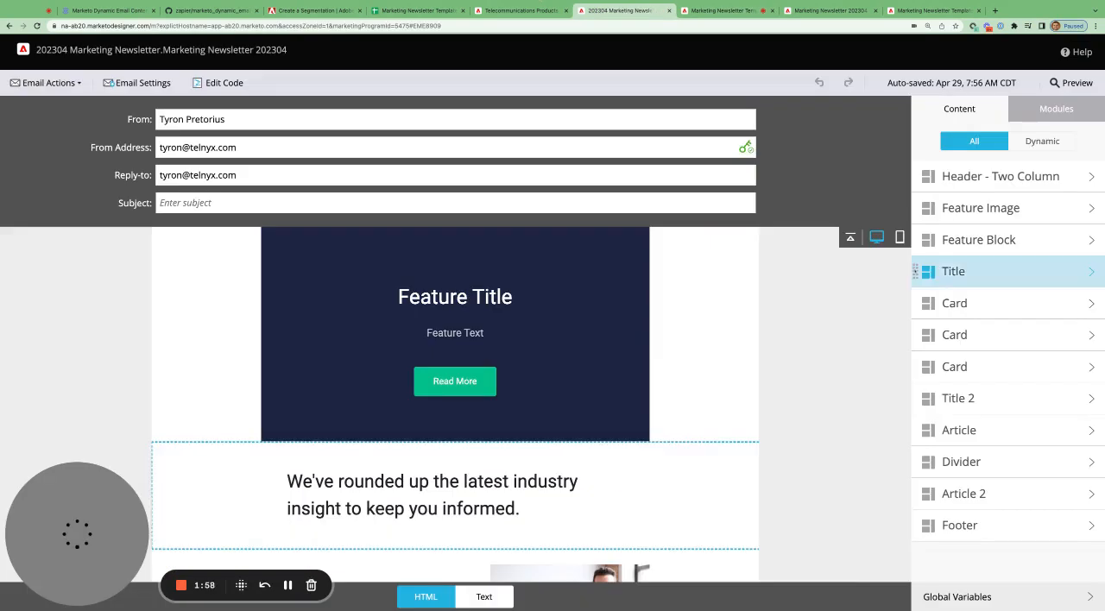
pyautogui.click(1024, 307)
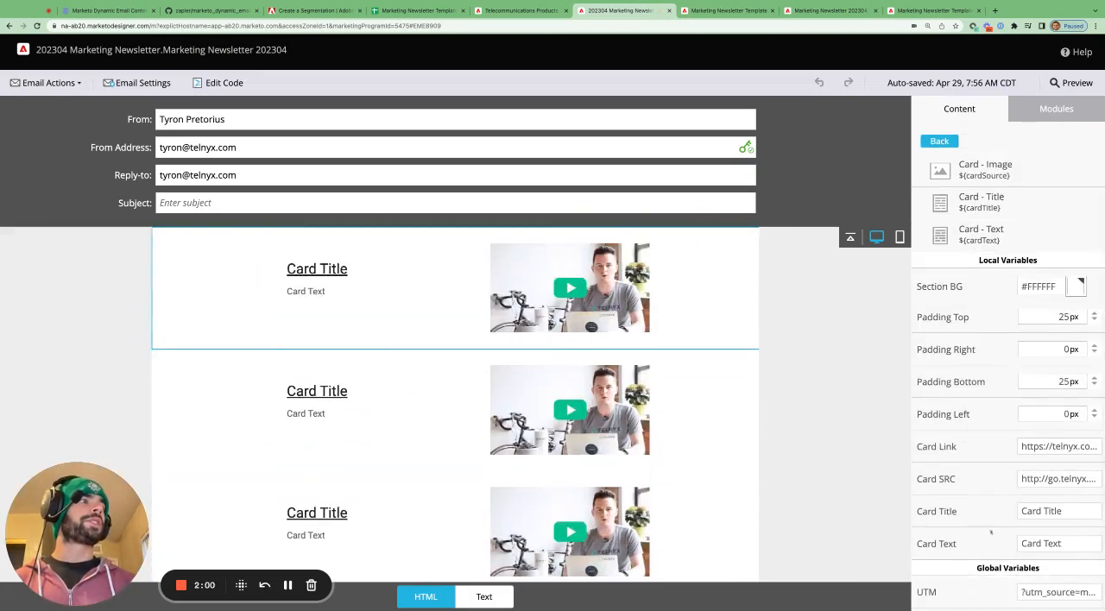
pyautogui.click(940, 141)
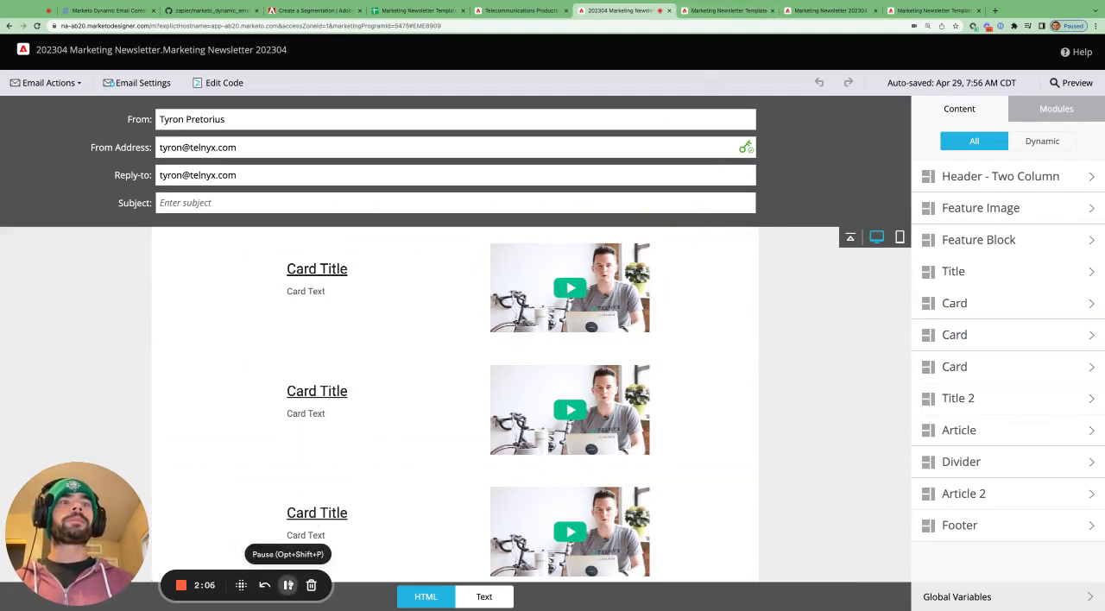
# - Return to the template code and highlight the default values of the Feature Title and Feature Text variables in the Feature Block section
pyautogui.click(288, 585)
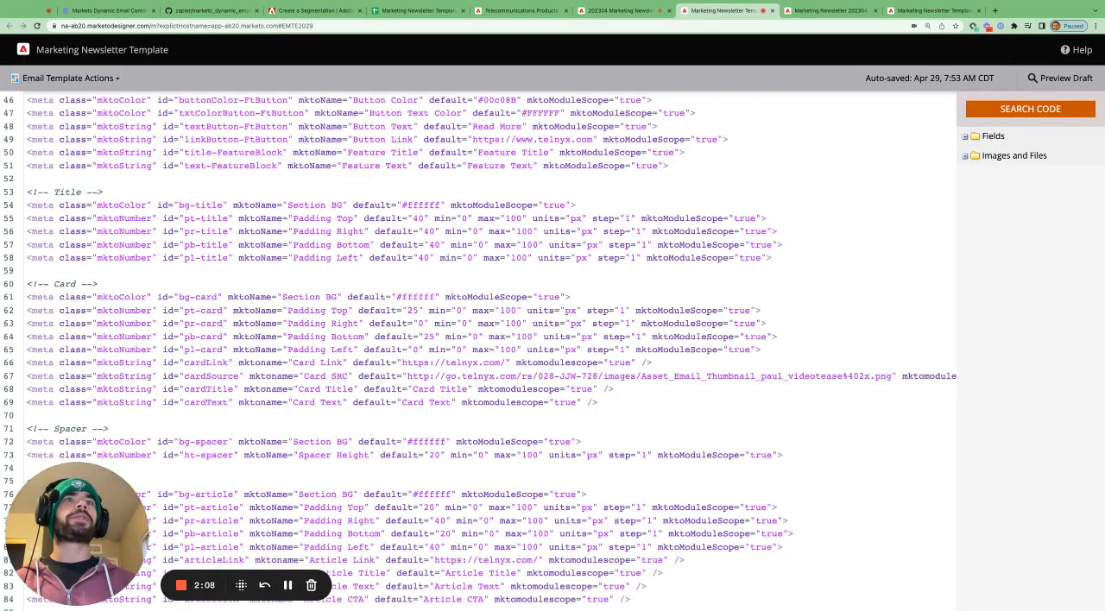
pyautogui.scroll(4, 399, 276)
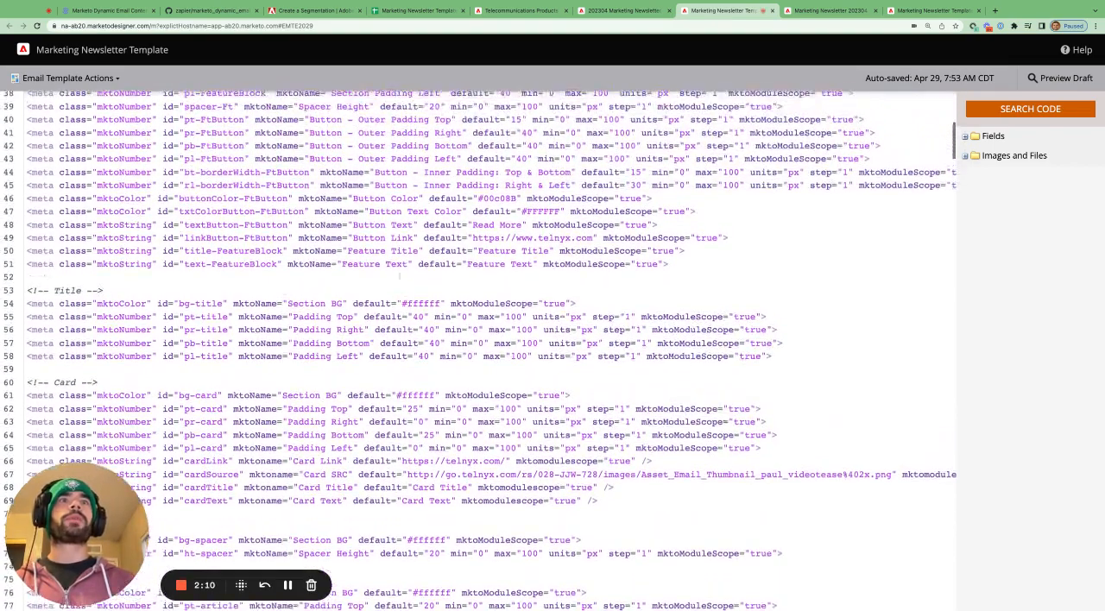
pyautogui.scroll(4, 399, 276)
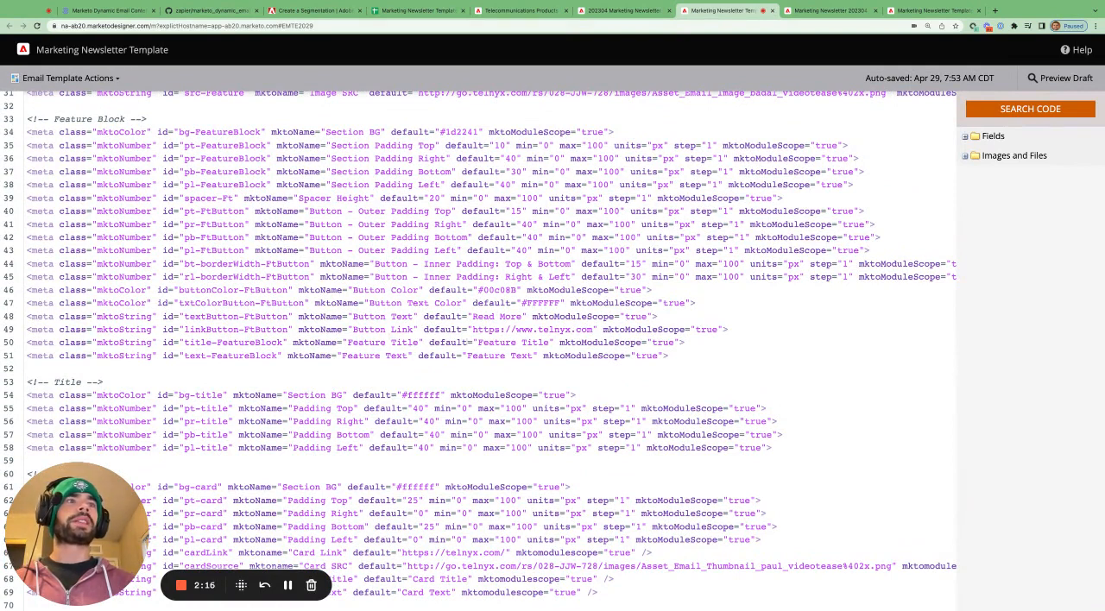
pyautogui.moveTo(478, 341); pyautogui.dragTo(549, 342)
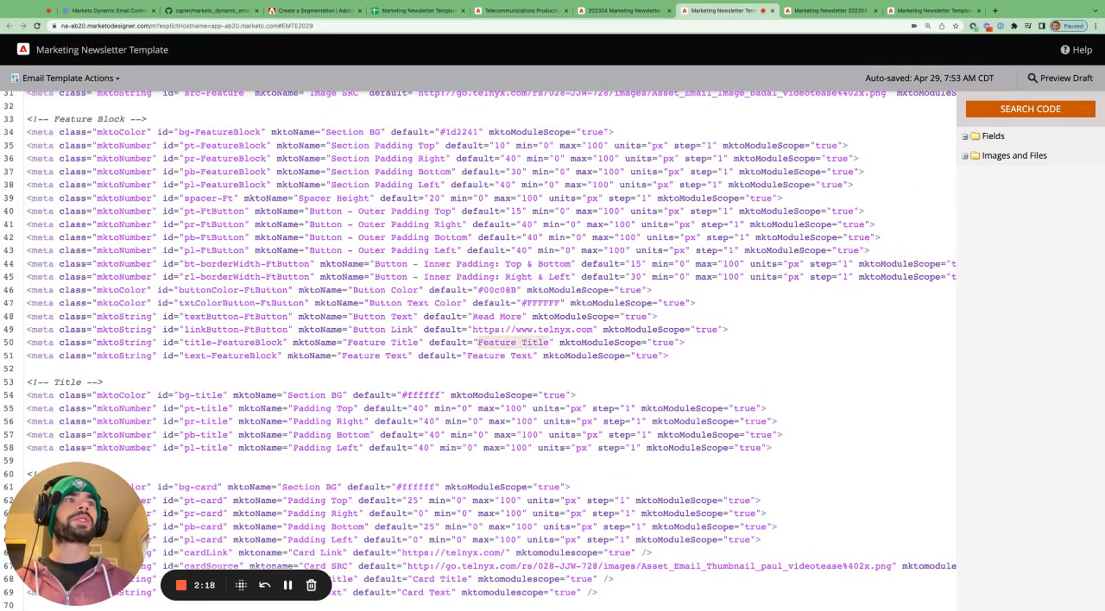
pyautogui.moveTo(467, 355); pyautogui.dragTo(533, 356)
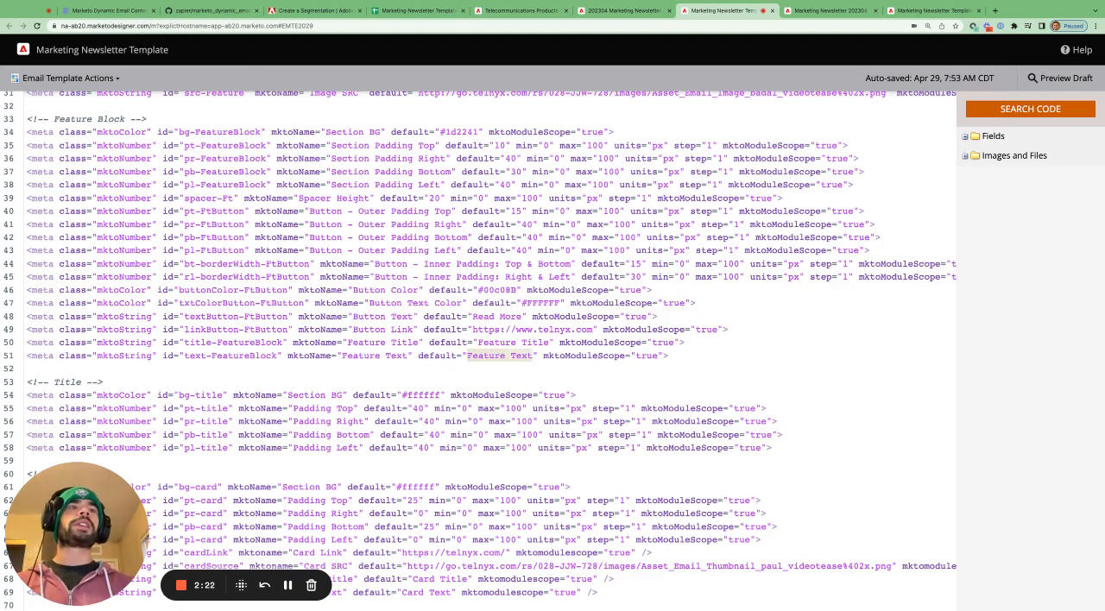
# - Open the Feature Block's variables in the newsletter email and highlight the Feature Title and Feature Text values
pyautogui.click(626, 10)
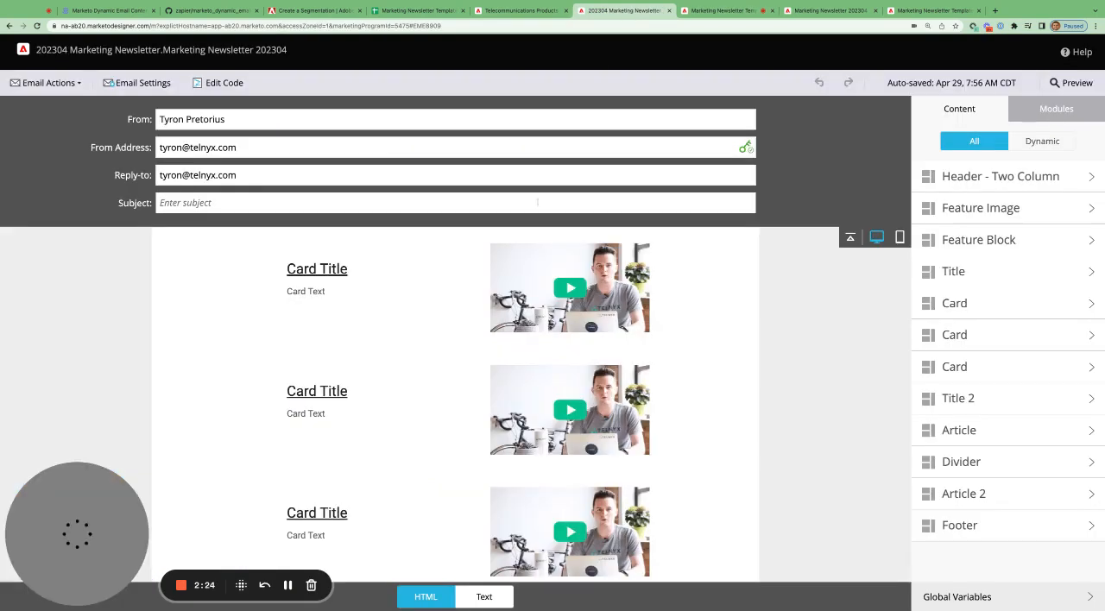
pyautogui.scroll(5, 454, 367)
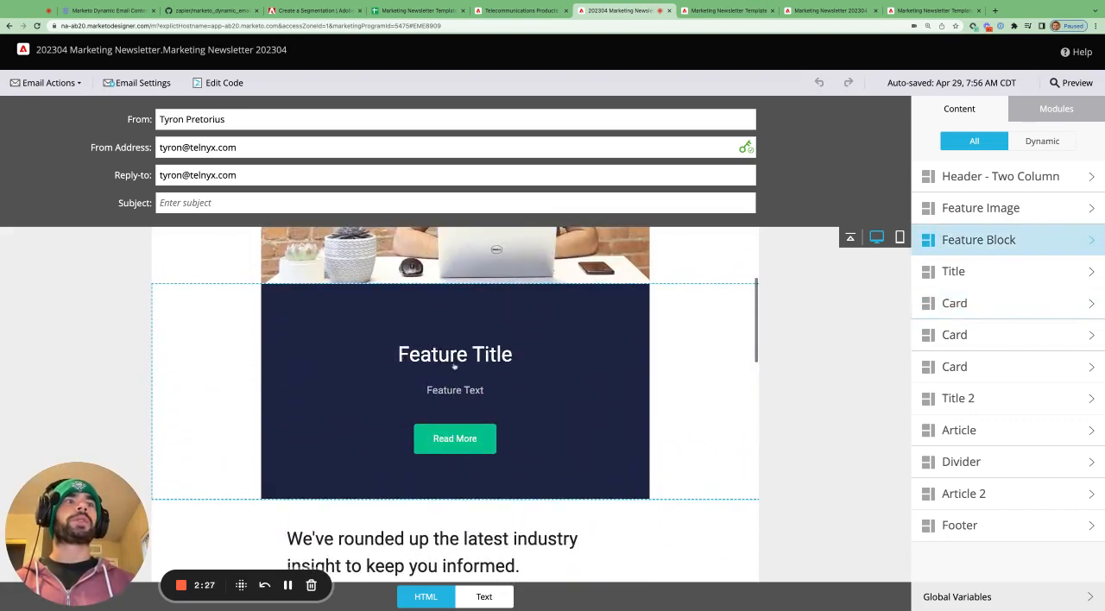
pyautogui.click(471, 355)
pyautogui.scroll(-4, 981, 480)
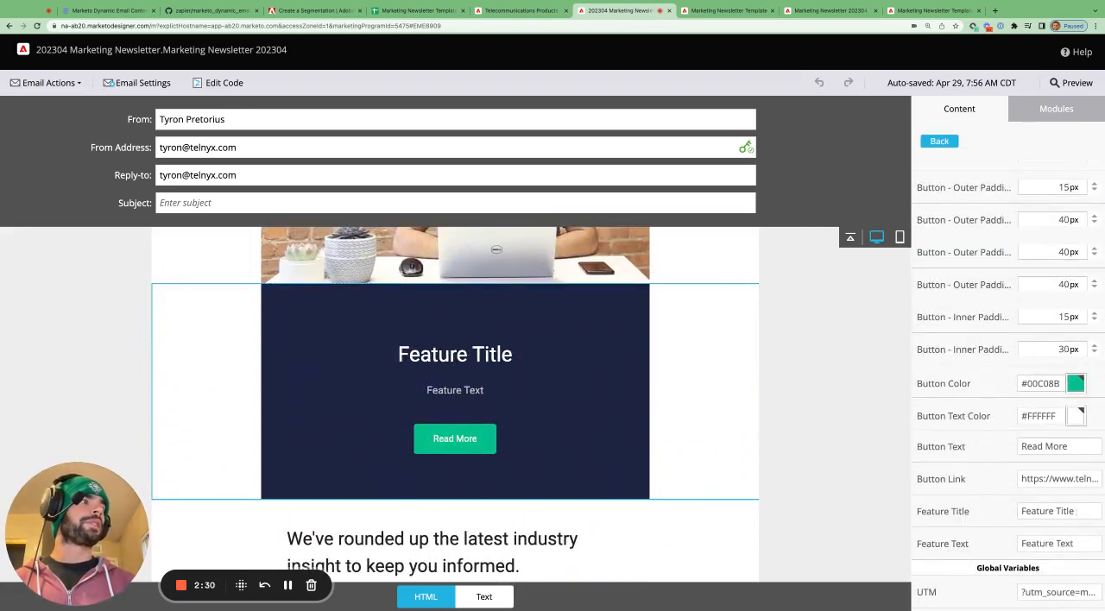
pyautogui.tripleClick(1076, 511)
pyautogui.tripleClick(1084, 543)
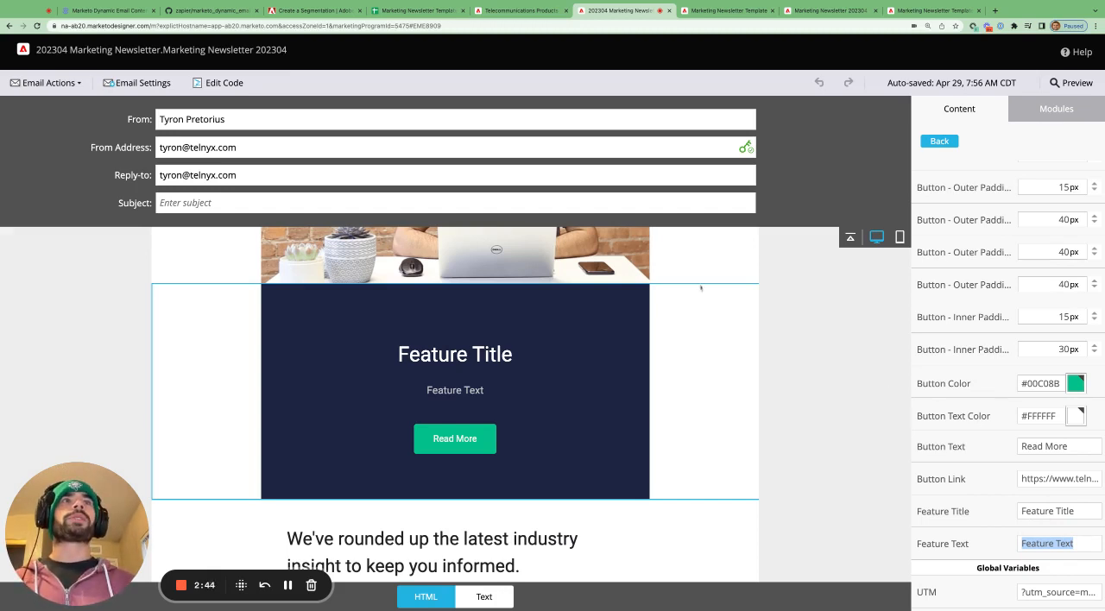
# - Switch to the Marketing Newsletter Template Google Sheet and highlight the Title and Body Copy cells F7:G9, G8 and F7
pyautogui.click(419, 10)
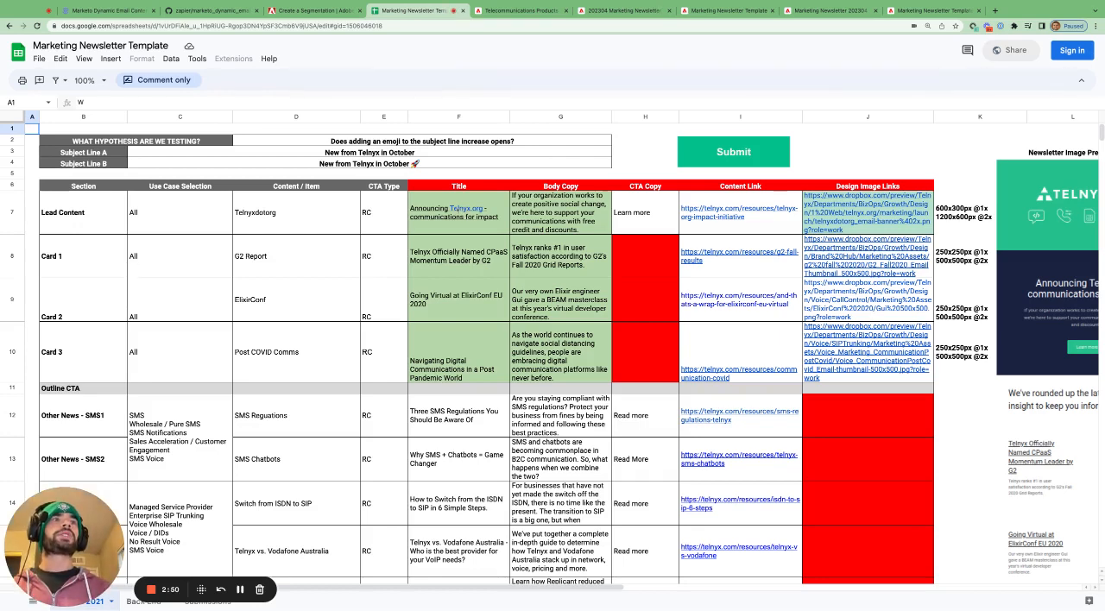
pyautogui.moveTo(455, 208); pyautogui.dragTo(585, 285)
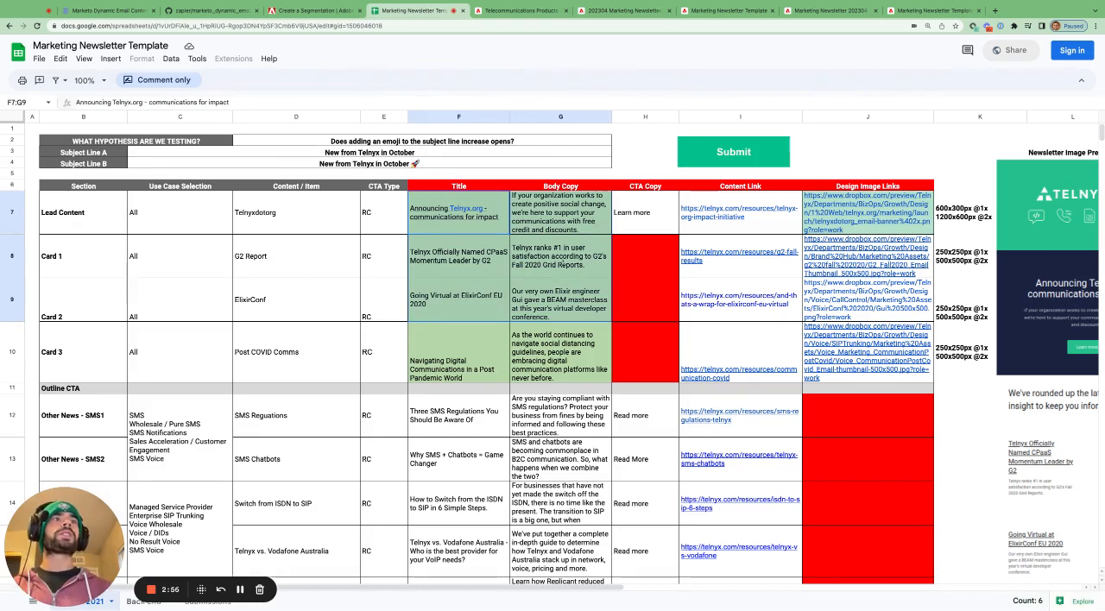
pyautogui.click(553, 257)
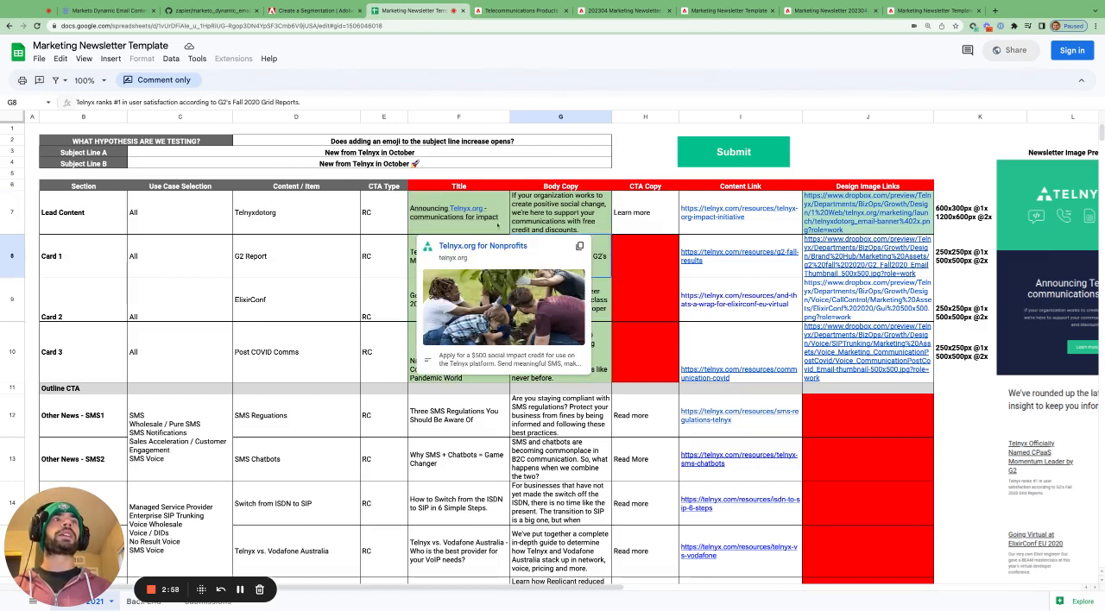
pyautogui.click(497, 226)
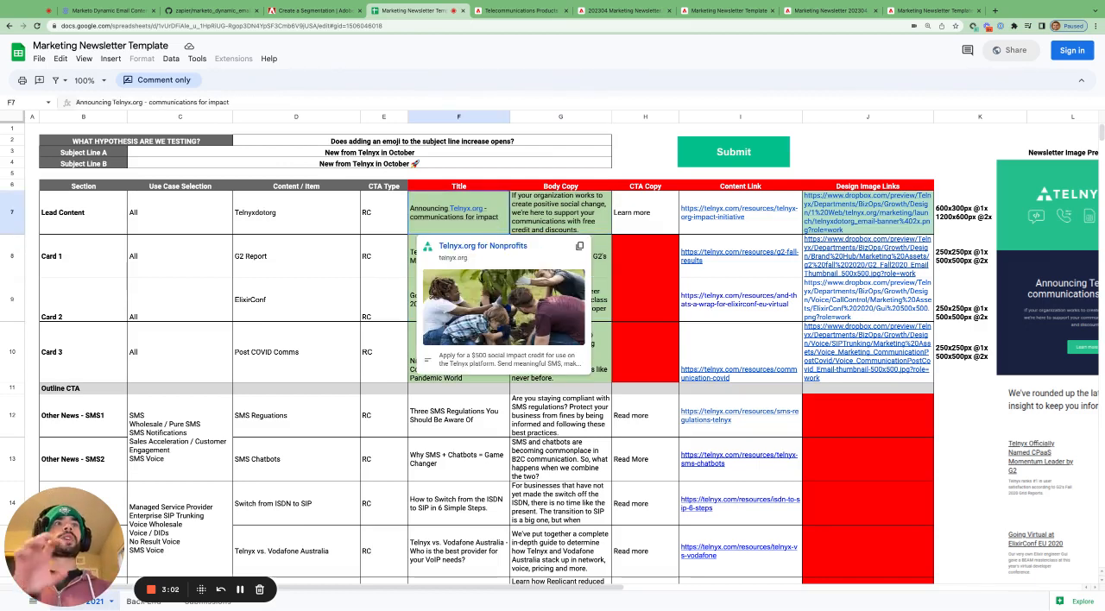
# - Select the Feature Text element in the newsletter email, and highlight the mktoModuleScope attribute of the text-FeatureBlock variable in the template code
pyautogui.click(620, 11)
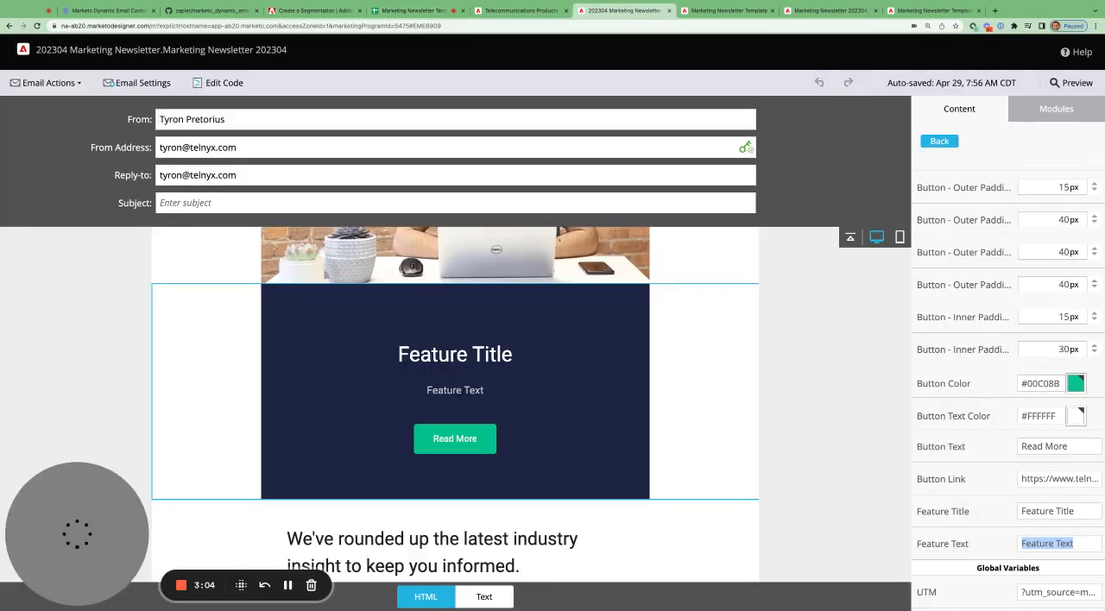
pyautogui.click(459, 403)
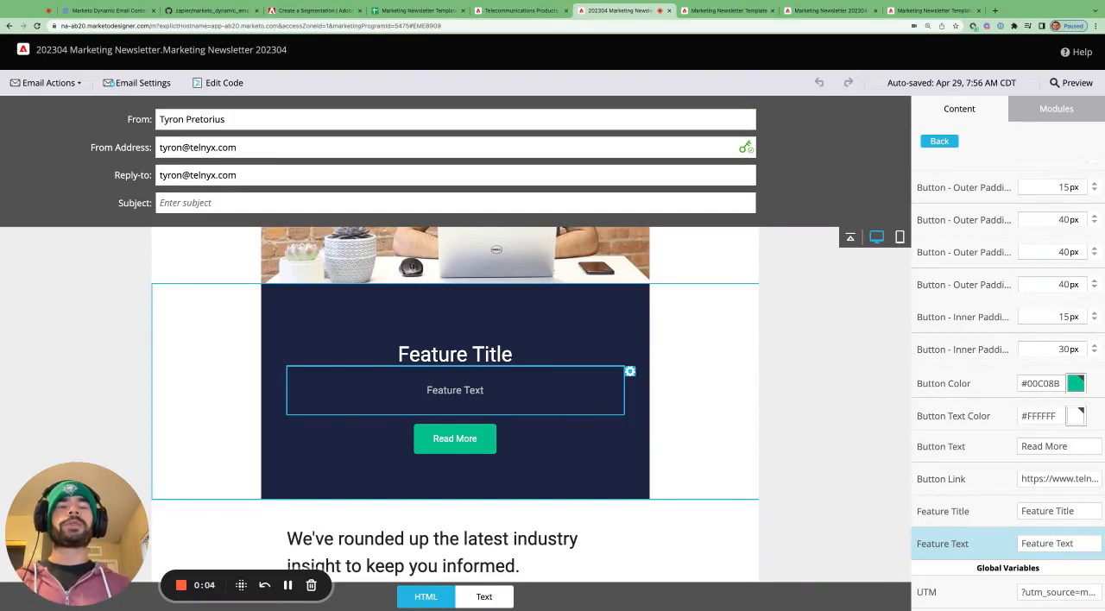
pyautogui.click(733, 11)
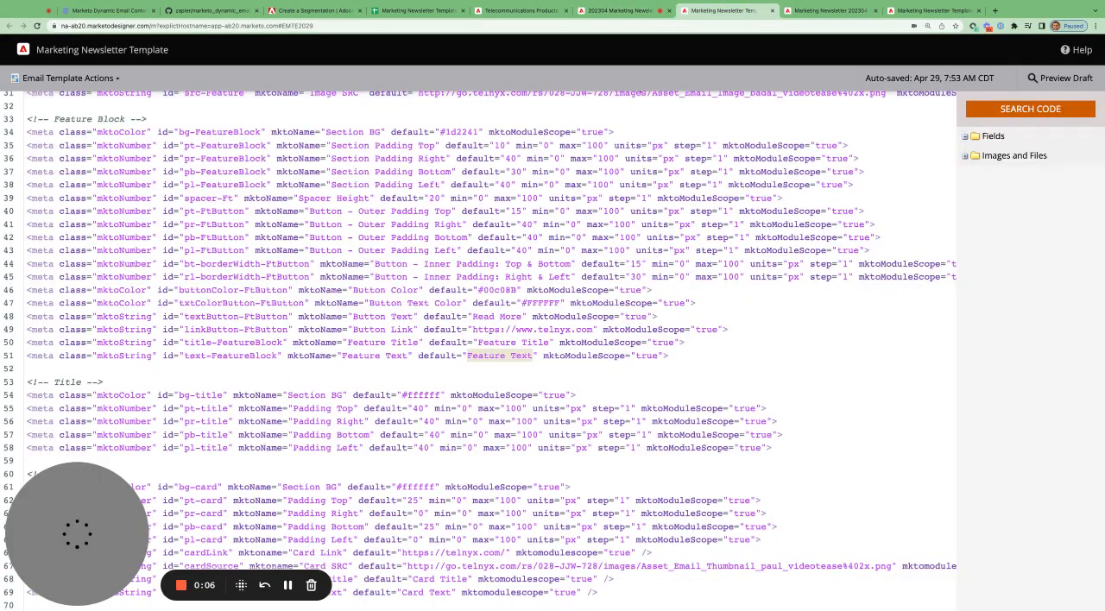
pyautogui.click(663, 356)
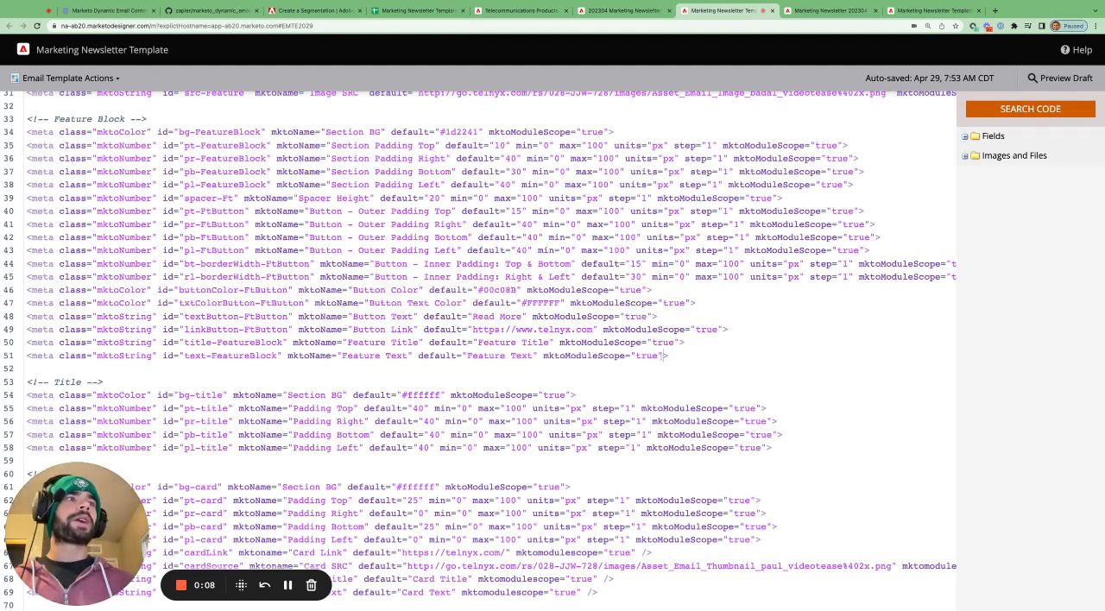
pyautogui.moveTo(544, 356); pyautogui.dragTo(659, 356)
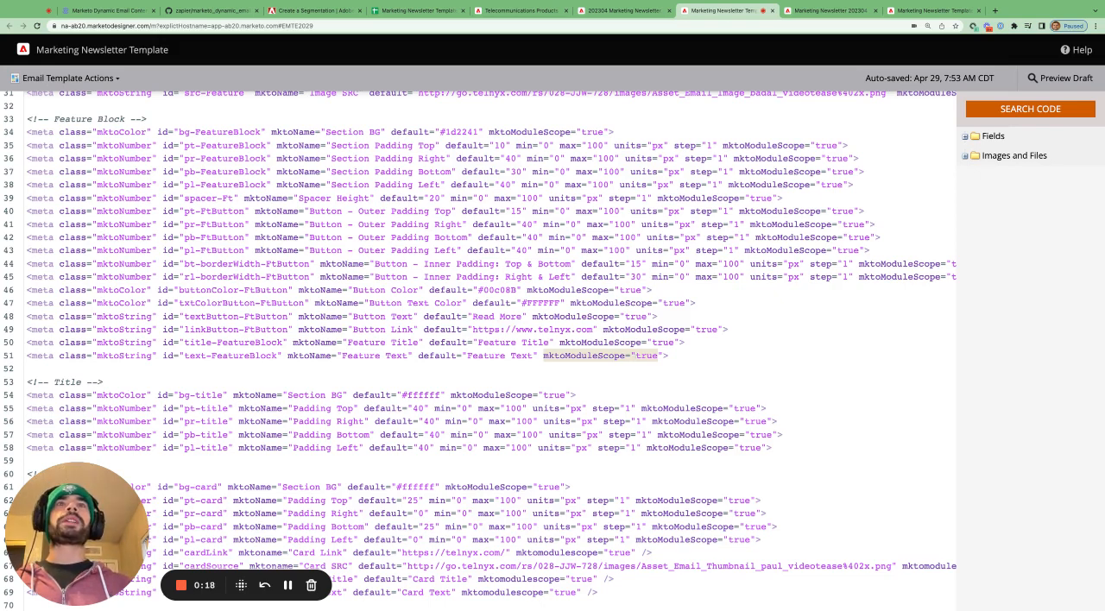
pyautogui.click(216, 355)
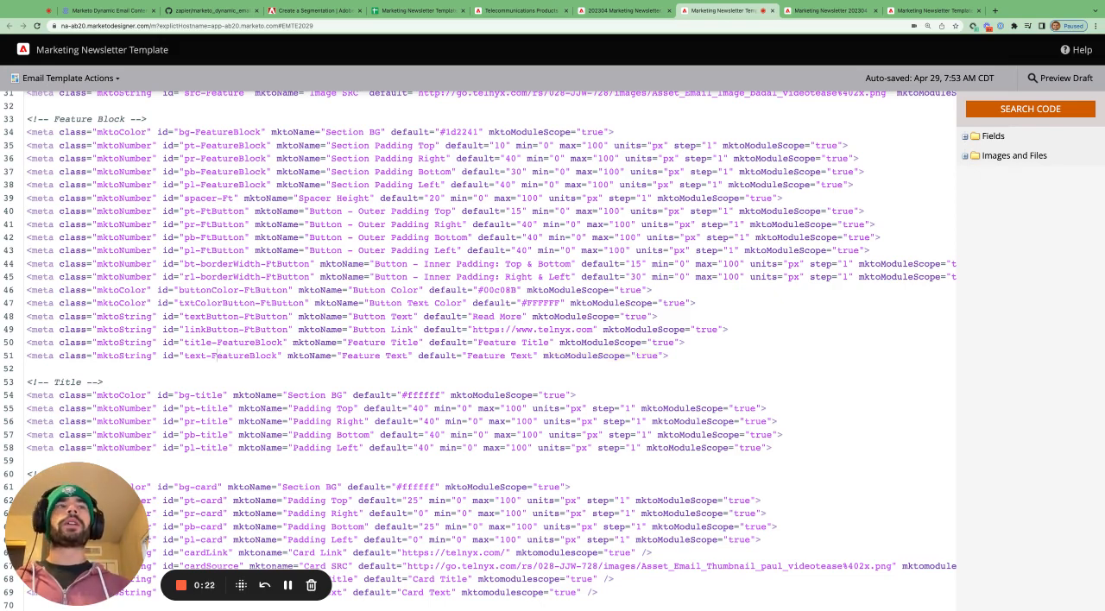
# - Highlight the utm variable's id and mktoName, plus its mktoModuleScope="false" attribute, in the Wrapper section of the template code
pyautogui.scroll(10, 475, 346)
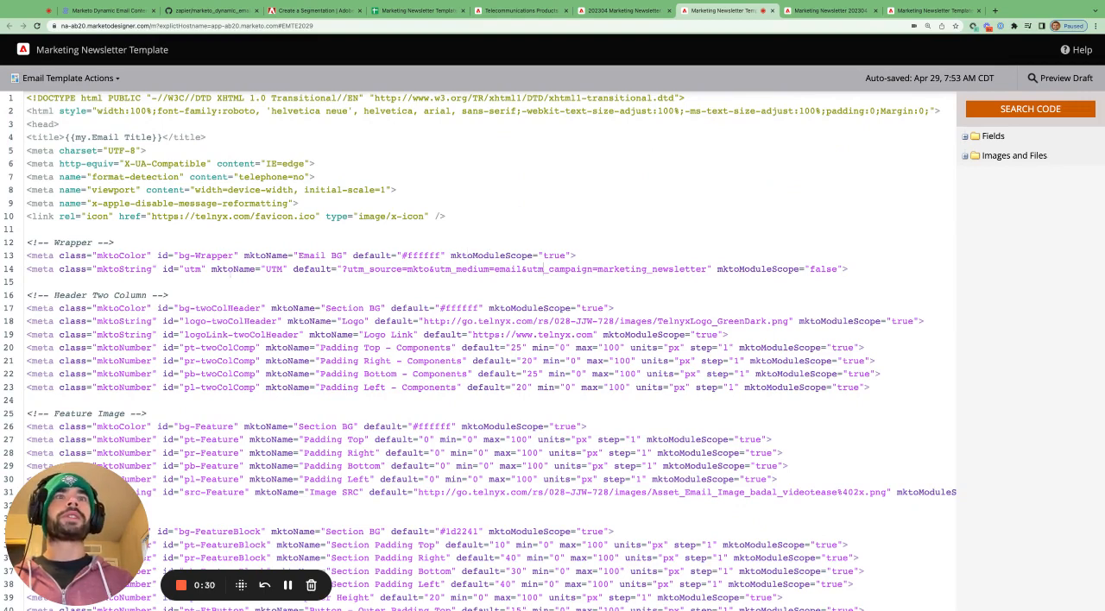
pyautogui.moveTo(182, 270); pyautogui.dragTo(283, 269)
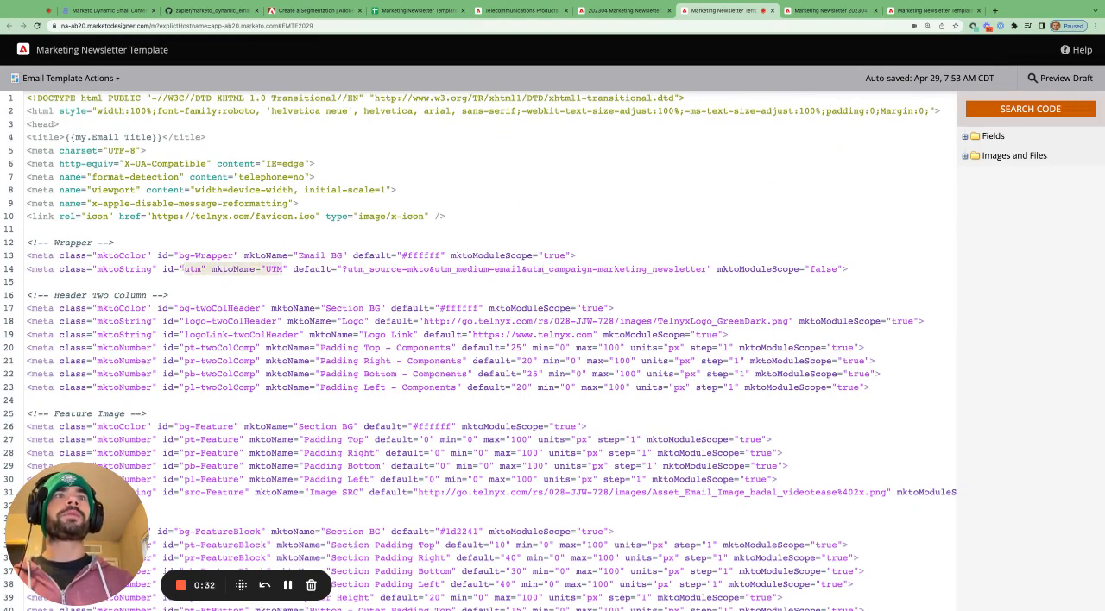
pyautogui.doubleClick(823, 268)
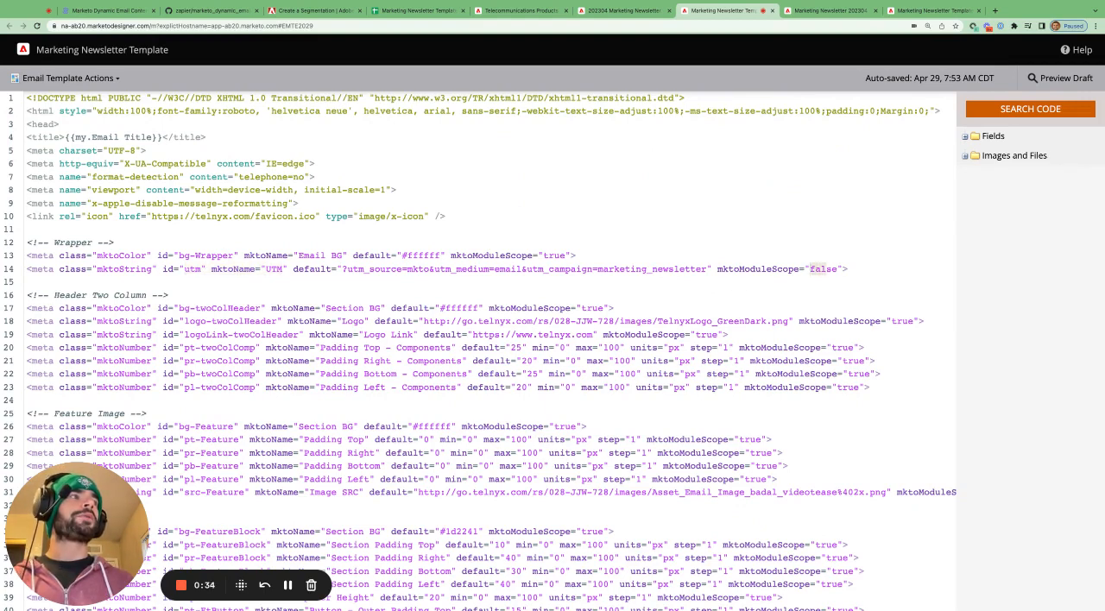
pyautogui.moveTo(717, 269); pyautogui.dragTo(838, 270)
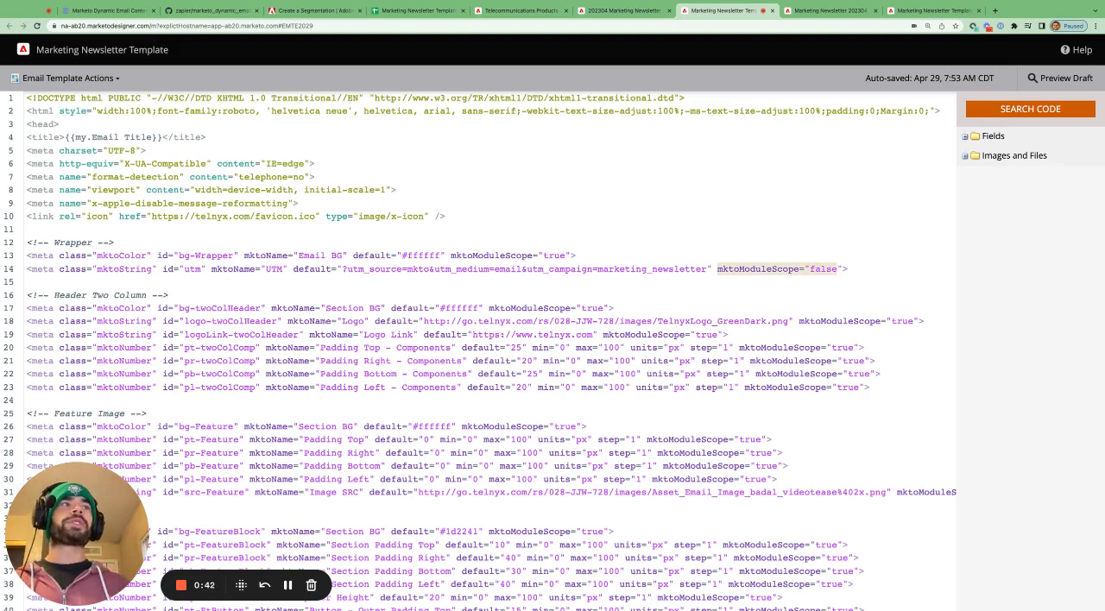
# - Switch to the newsletter email, leave the Feature Block's variables and open the Global Variables to show the UTM variable
pyautogui.click(622, 10)
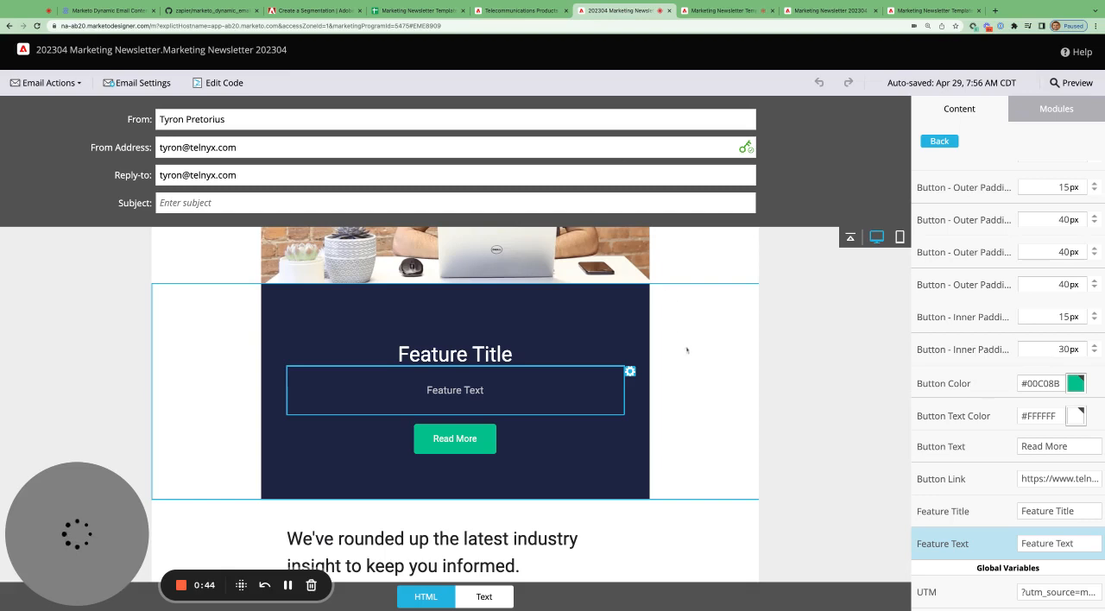
pyautogui.click(940, 141)
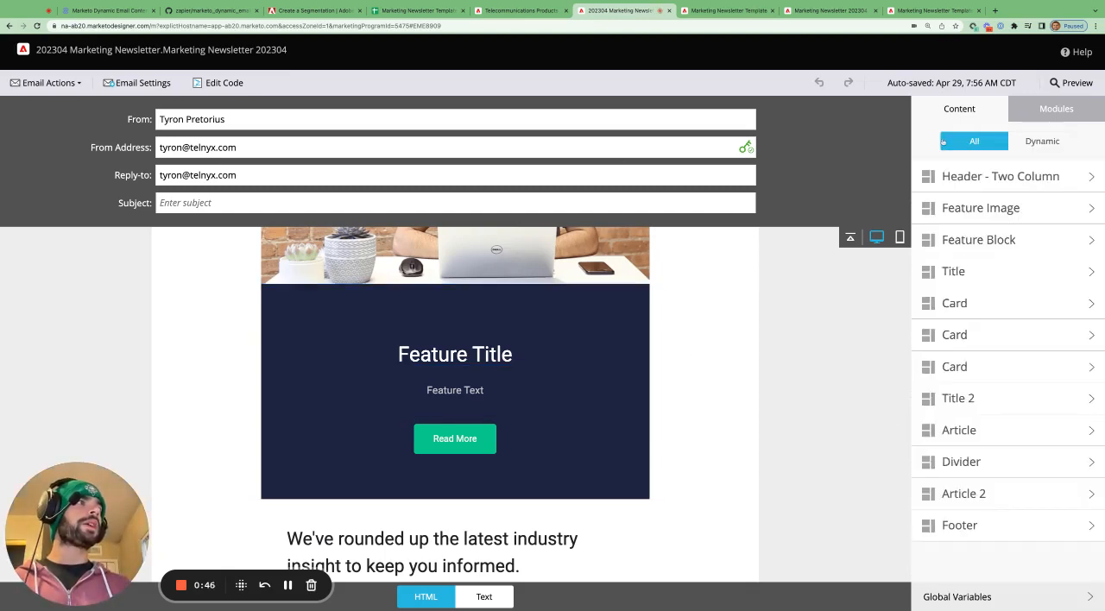
pyautogui.click(1029, 604)
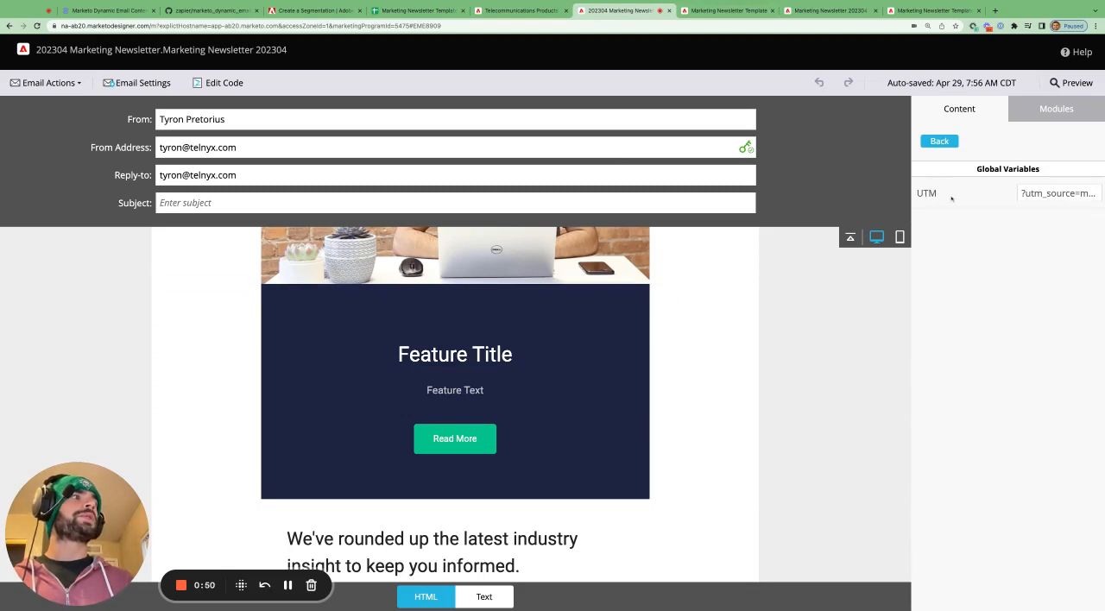
# - Highlight the UTM mktoName in the template code, and reopen the newsletter email's Global Variables from its module list
pyautogui.click(736, 13)
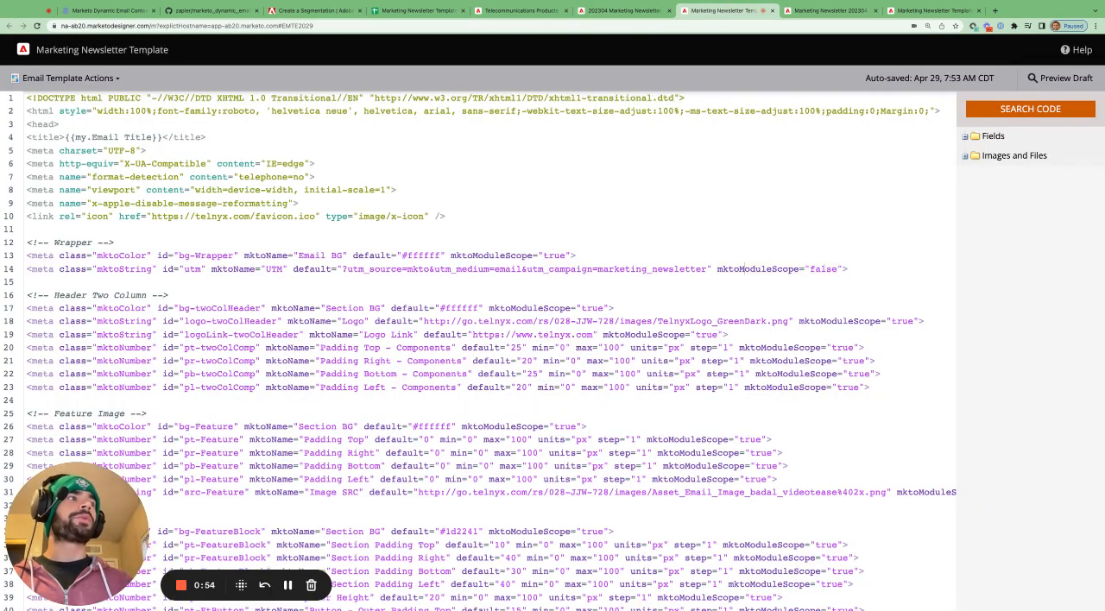
pyautogui.doubleClick(274, 268)
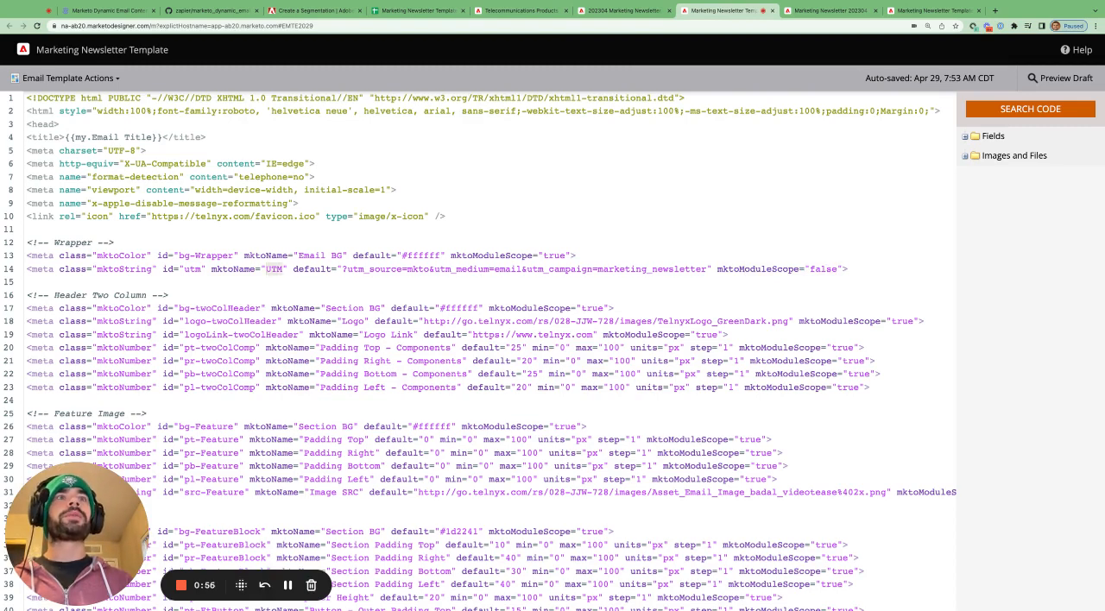
pyautogui.click(620, 10)
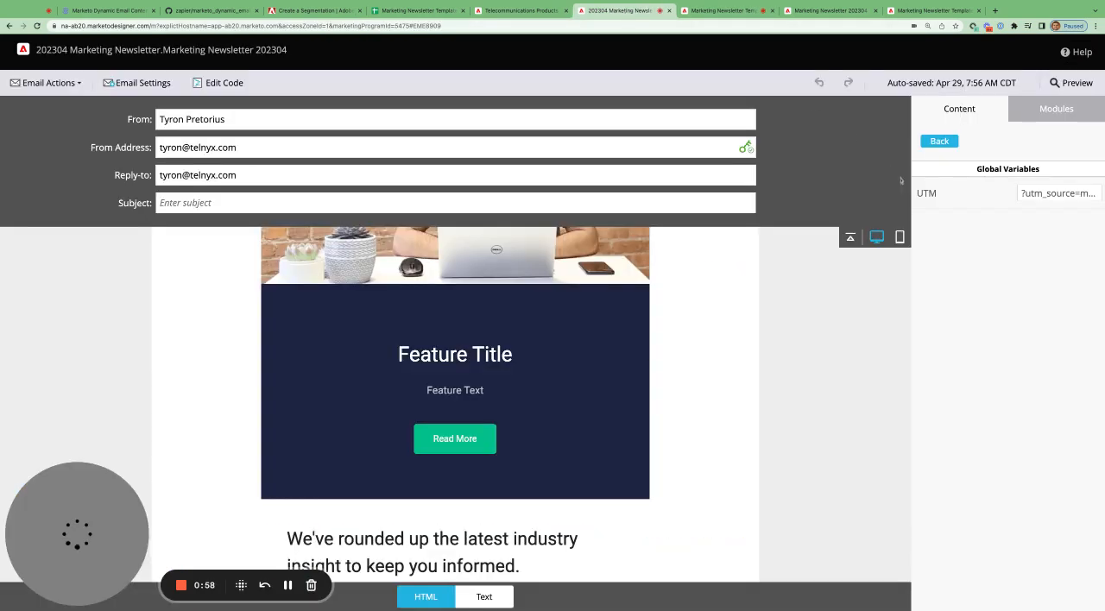
pyautogui.click(939, 141)
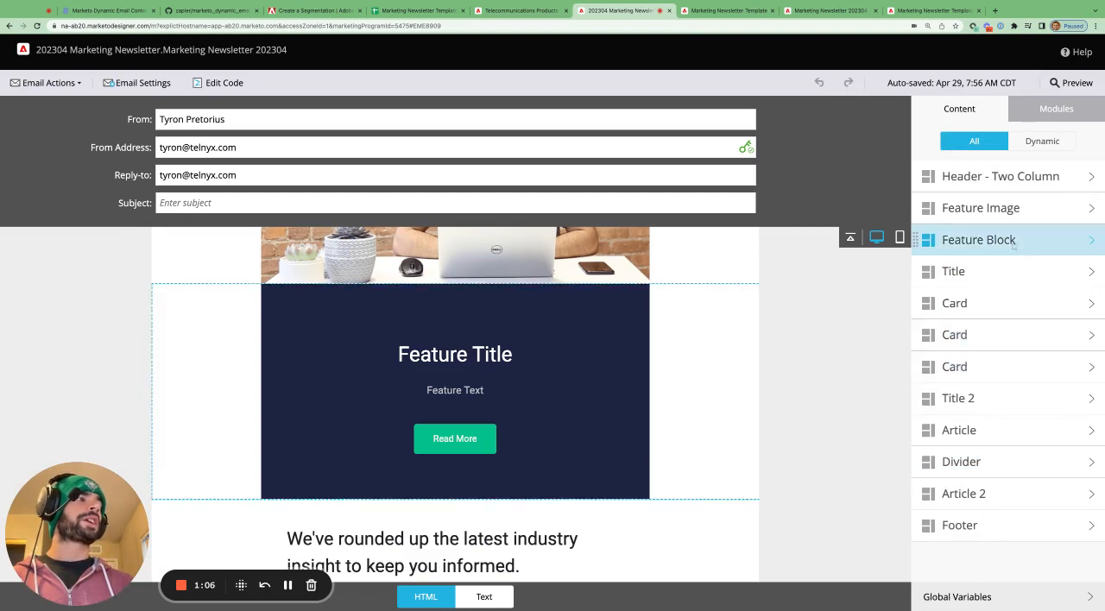
pyautogui.click(993, 596)
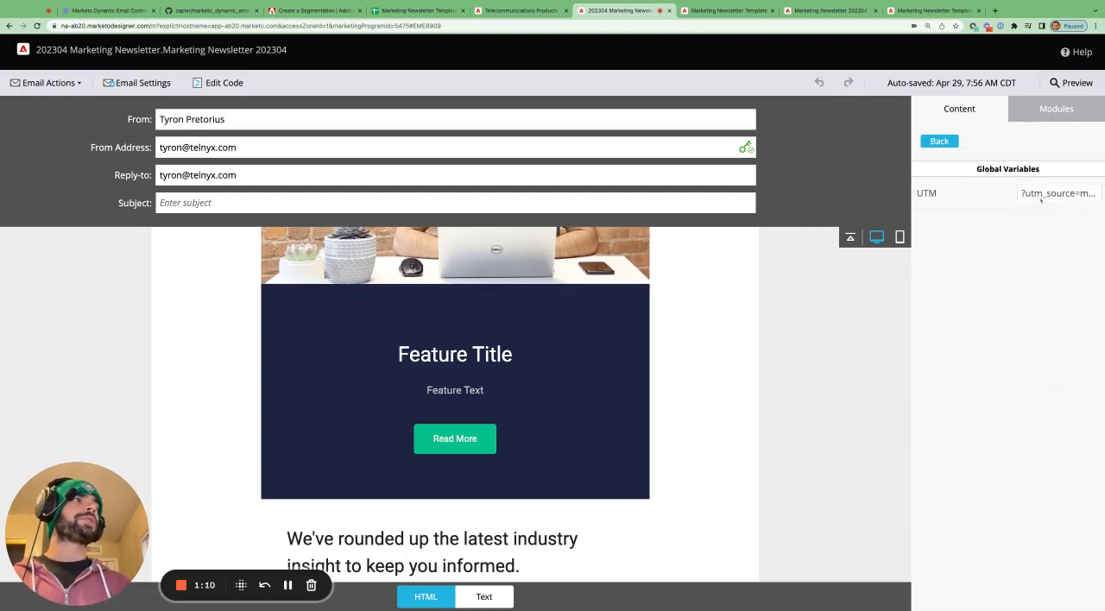
# - Search the template code for ${utm} and move the search dialog aside to look through the surrounding code
pyautogui.click(725, 10)
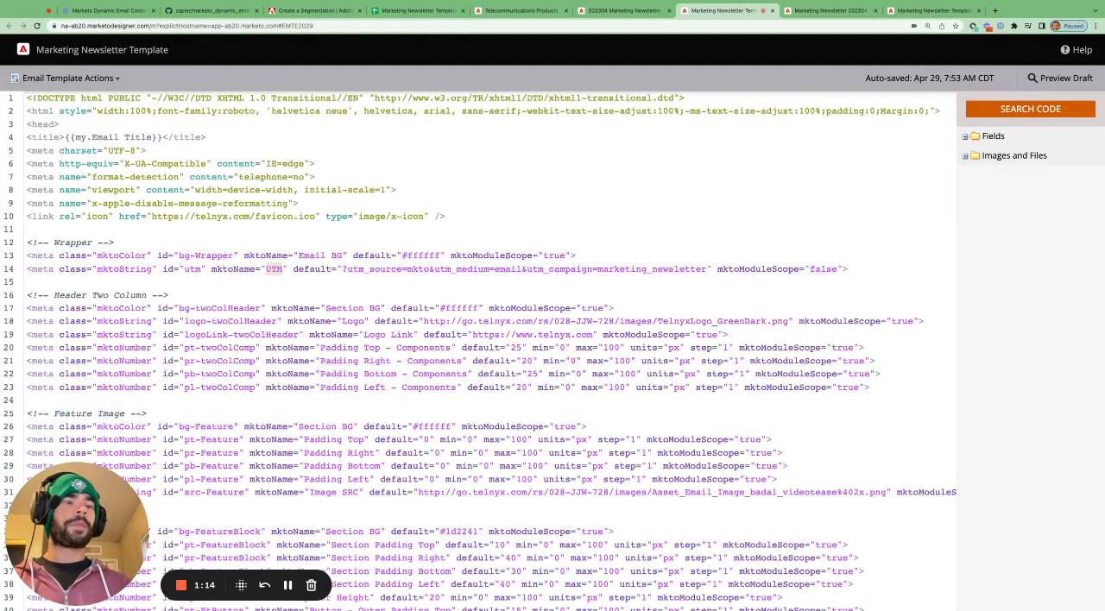
pyautogui.click(1030, 109)
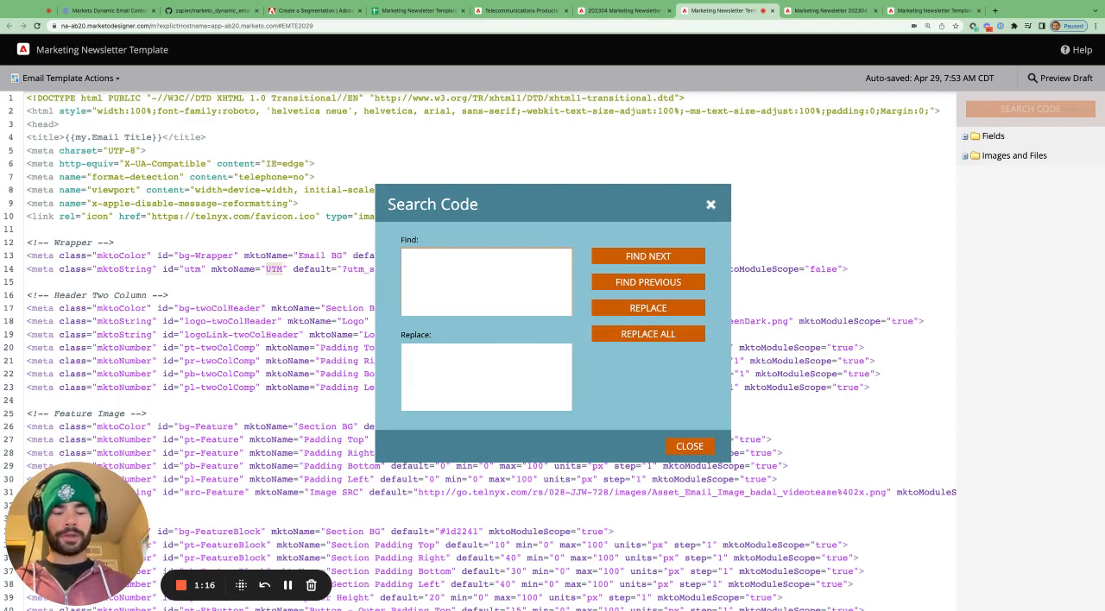
pyautogui.write('${utm}')
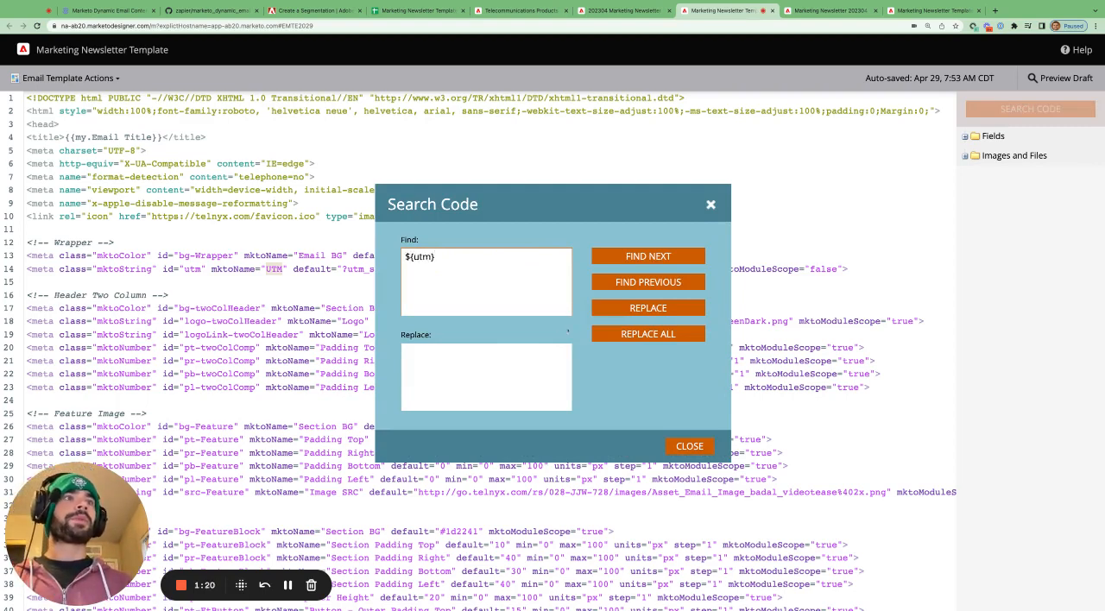
pyautogui.hotkey('ctrl', 'a')
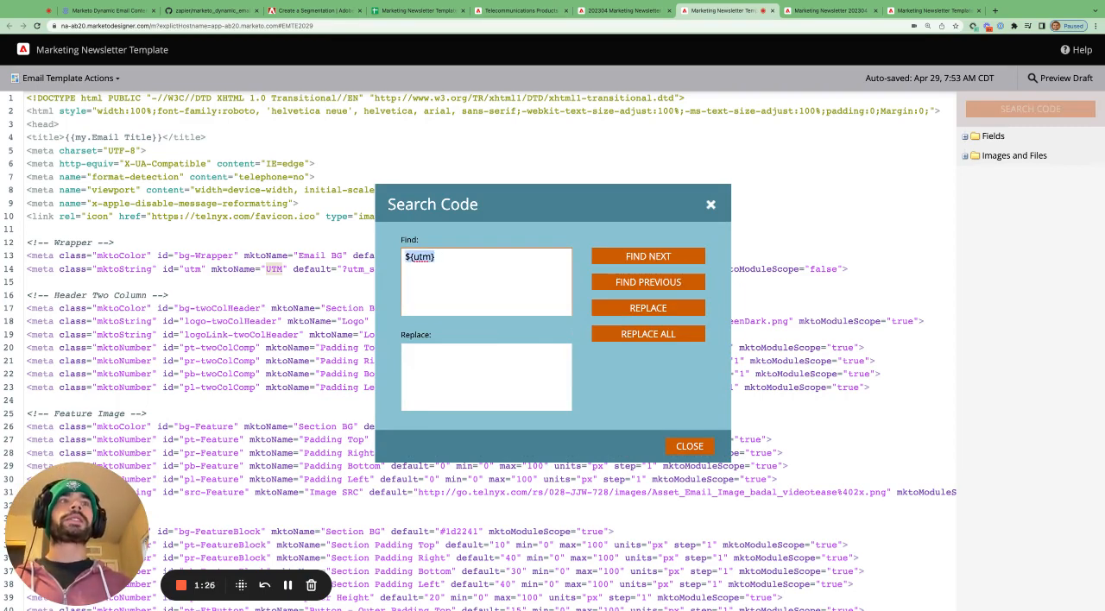
pyautogui.press('Right')
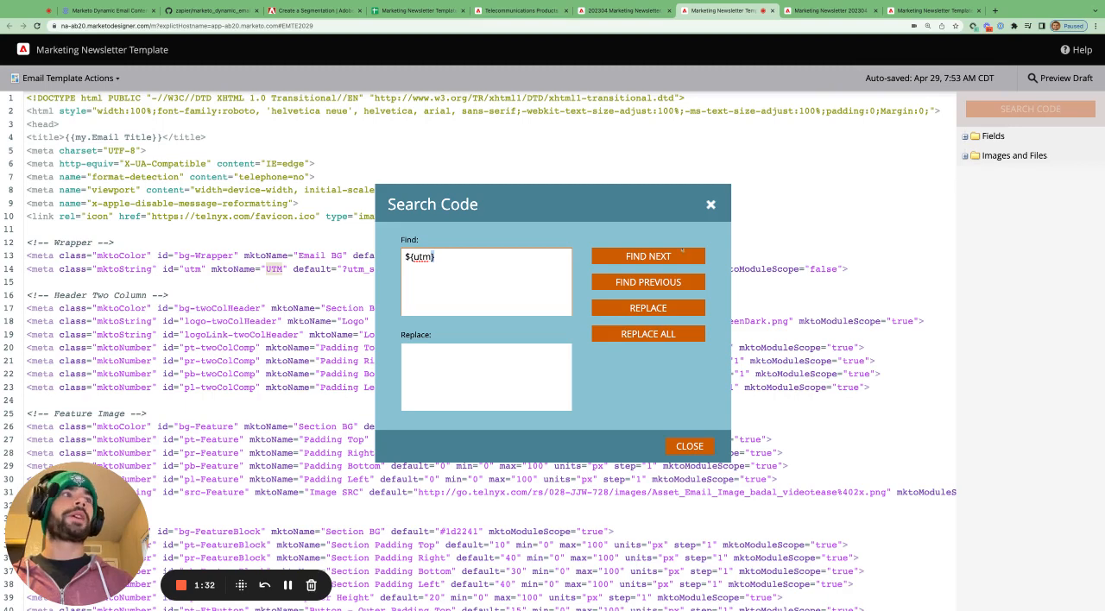
pyautogui.click(682, 252)
pyautogui.moveTo(650, 209); pyautogui.dragTo(576, 89)
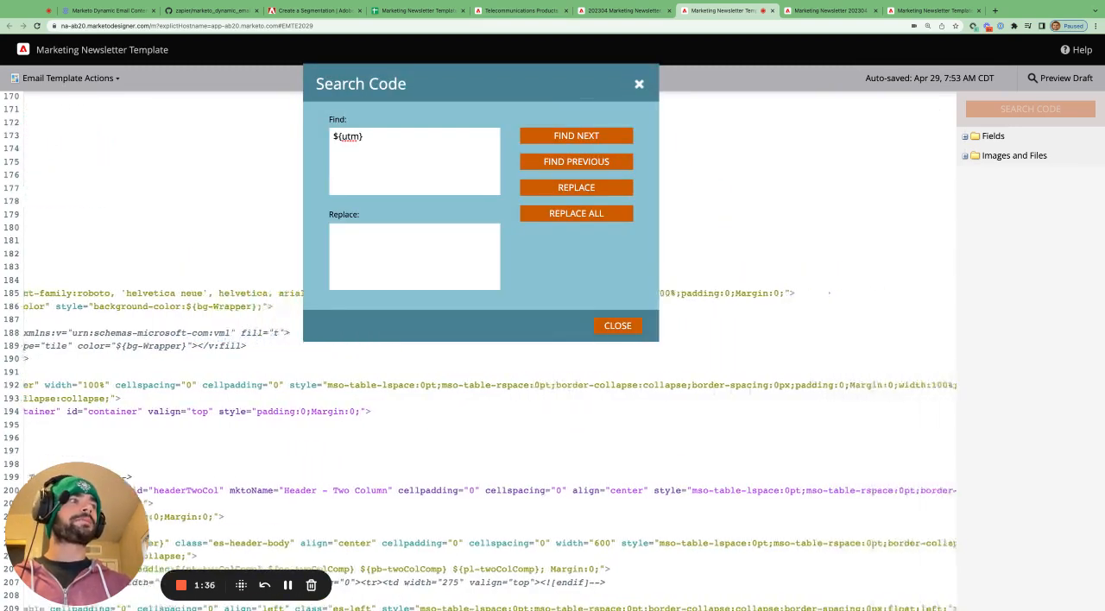
pyautogui.hscroll(7, 489, 449)
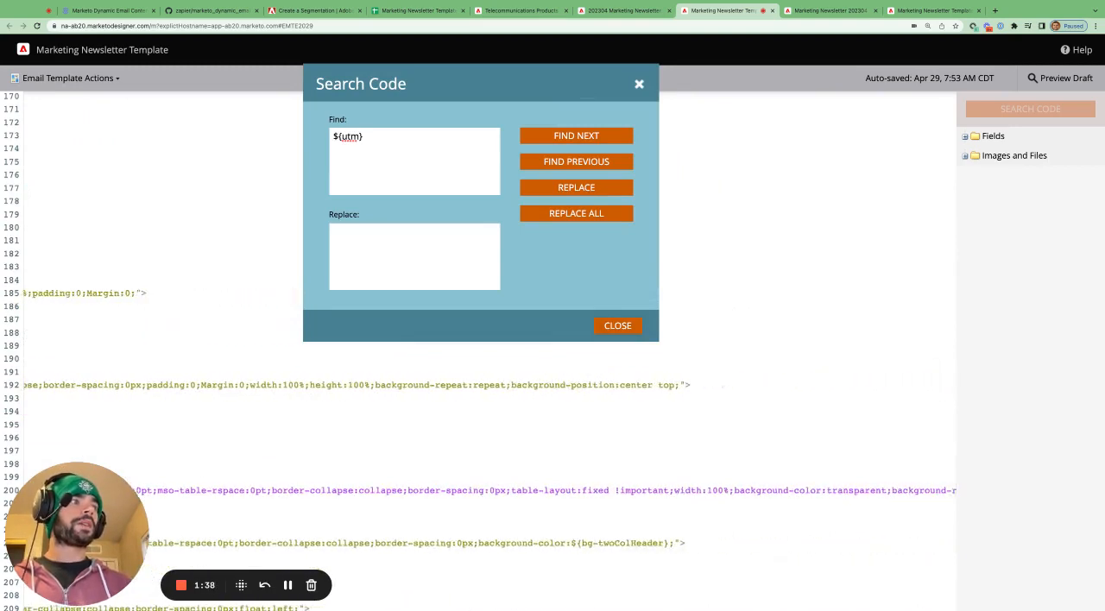
pyautogui.hscroll(5, 489, 449)
pyautogui.hscroll(-8, 490, 449)
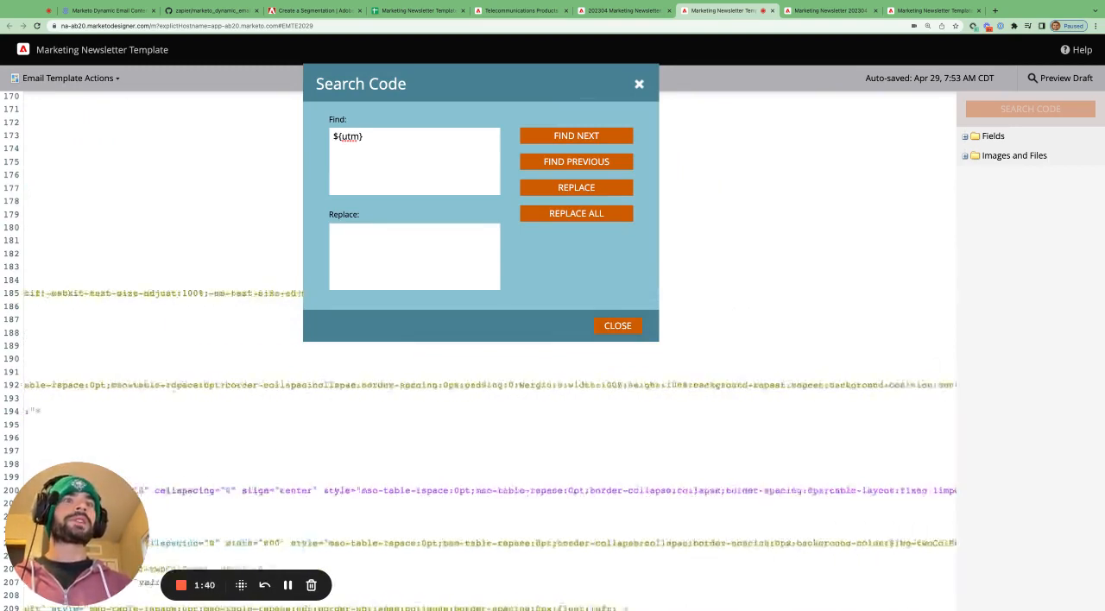
pyautogui.hscroll(-5, 490, 449)
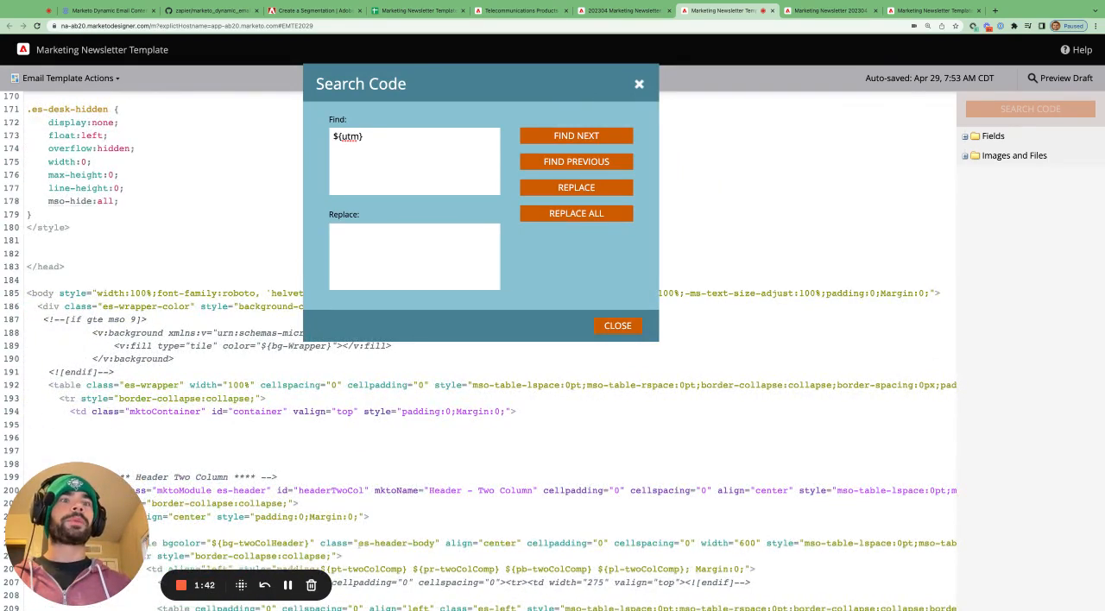
pyautogui.click(289, 586)
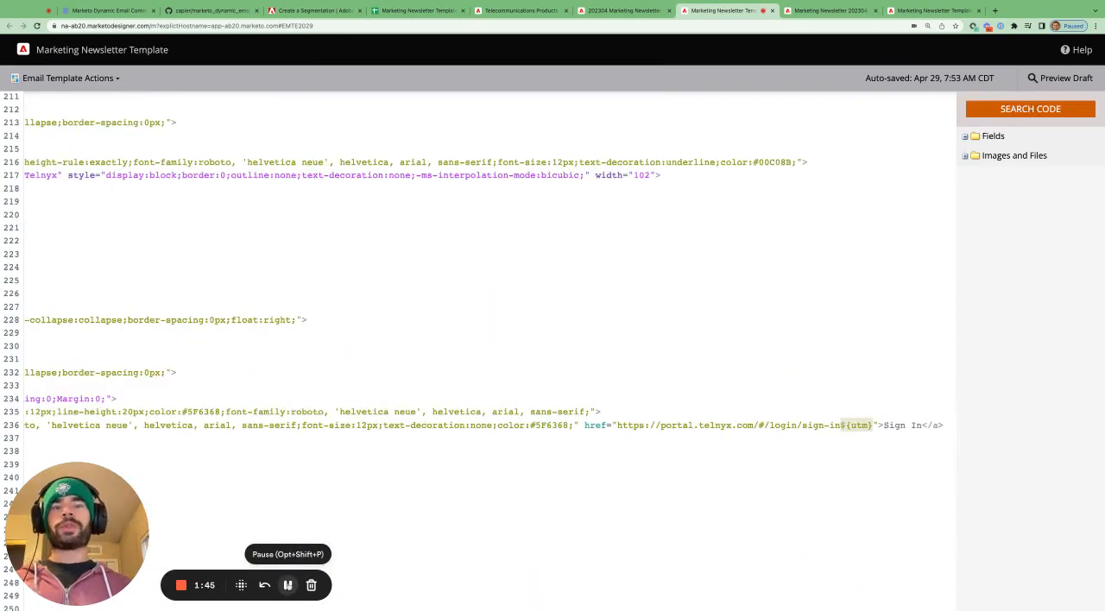
pyautogui.click(623, 11)
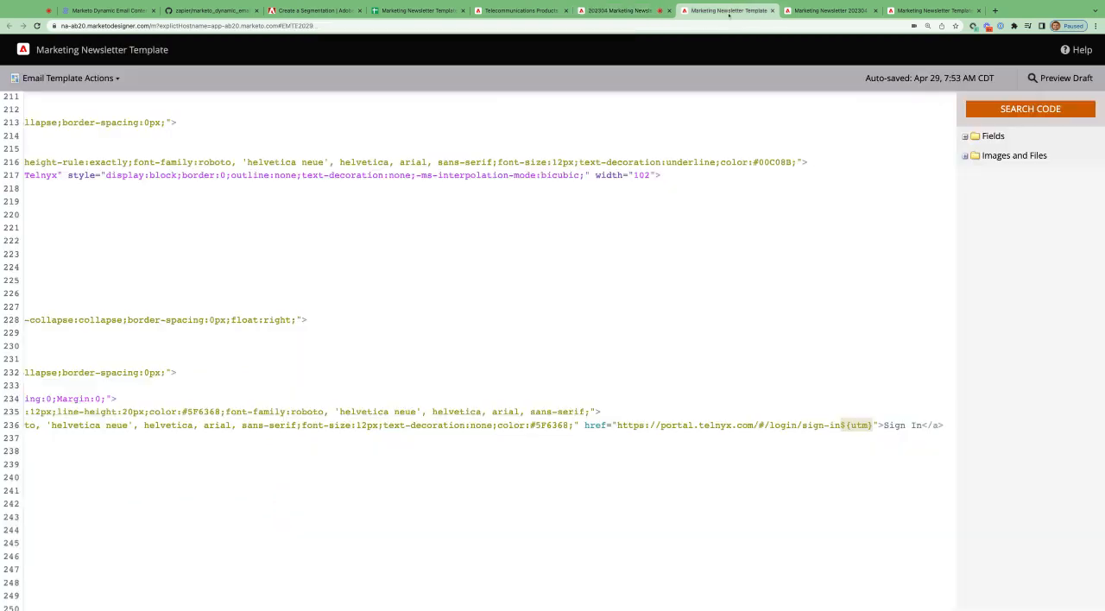
pyautogui.hotkey('ctrl', 'Tab')
# - Highlight the Sign In link's URL on line 236 of the template code and the ${utm} variable appended to it
pyautogui.hscroll(5, 609, 462)
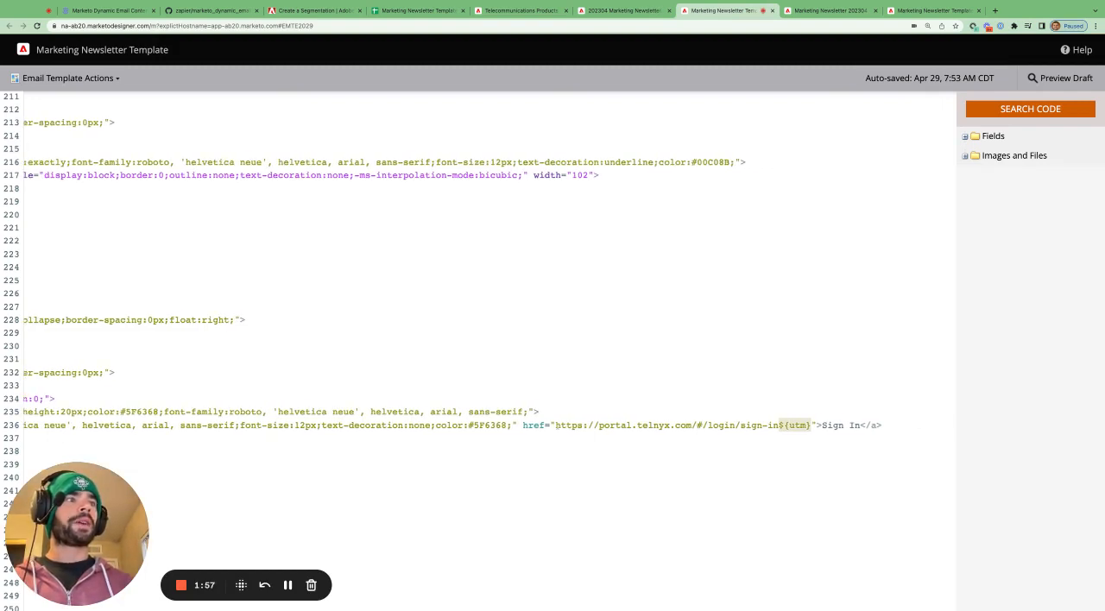
pyautogui.moveTo(555, 425); pyautogui.dragTo(812, 425)
pyautogui.click(786, 425)
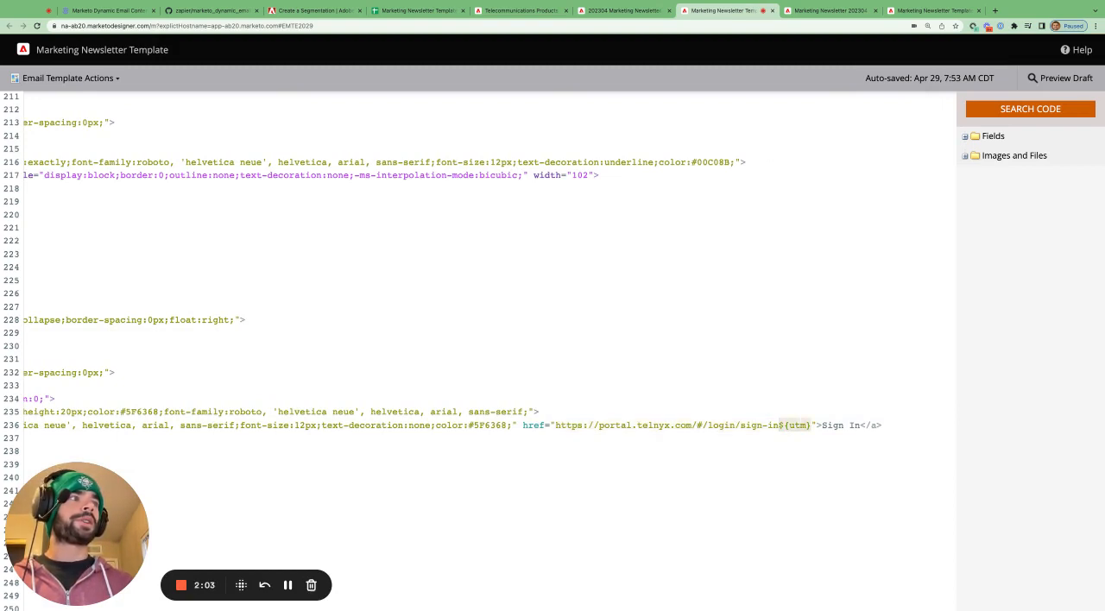
pyautogui.click(785, 425)
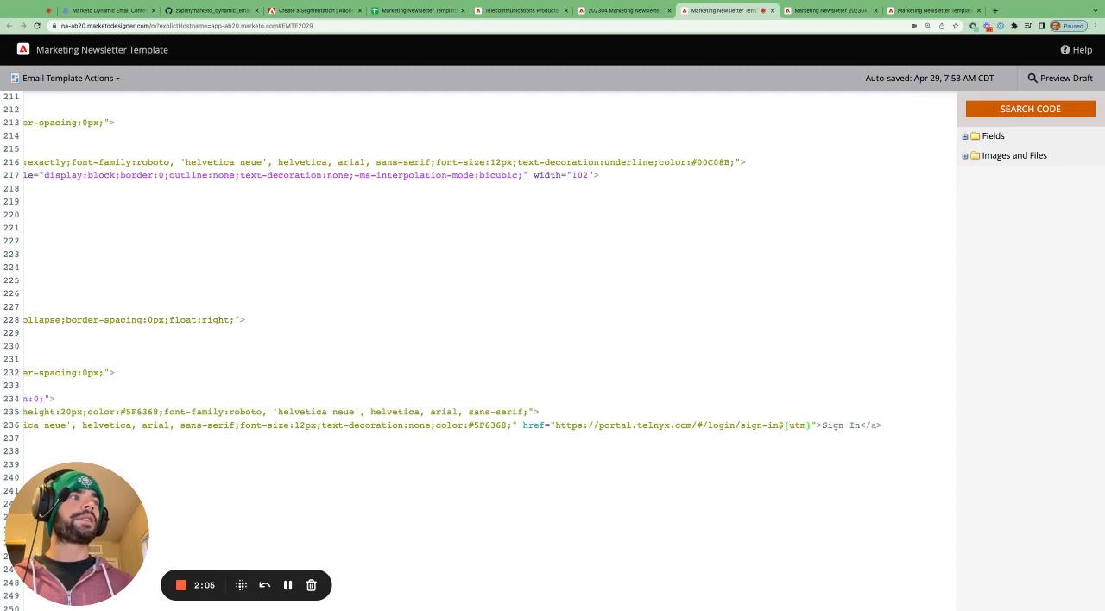
pyautogui.moveTo(785, 424); pyautogui.dragTo(811, 424)
pyautogui.click(787, 424)
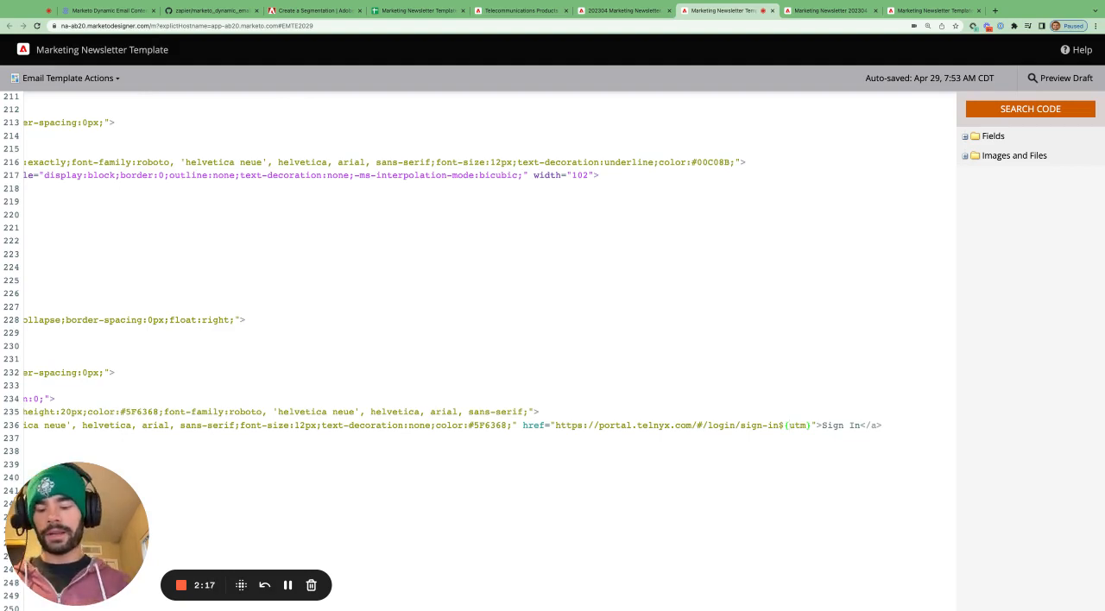
# - Find the next ${utm} in the template code and highlight the ${linkButton-FtButton} variable preceding it in the Feature Image link
pyautogui.press('super+f')
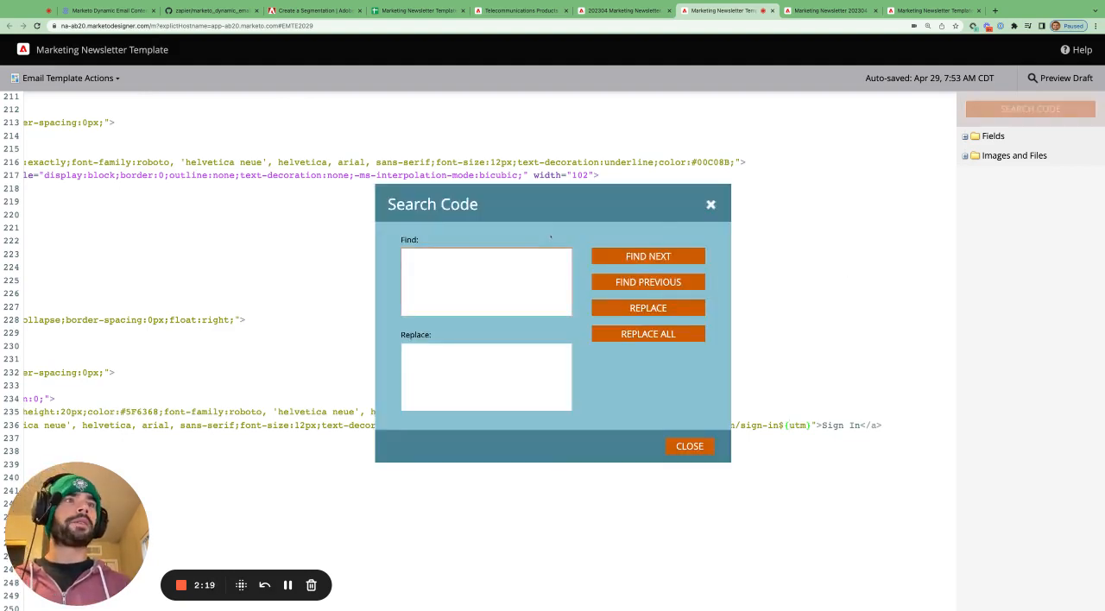
pyautogui.write('${')
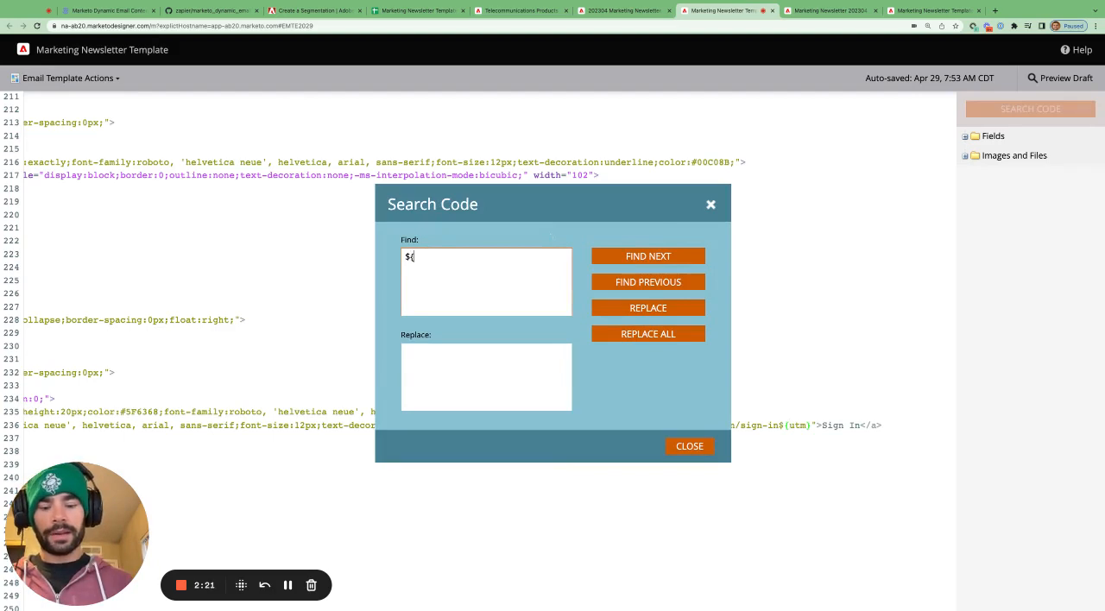
pyautogui.write('utm}')
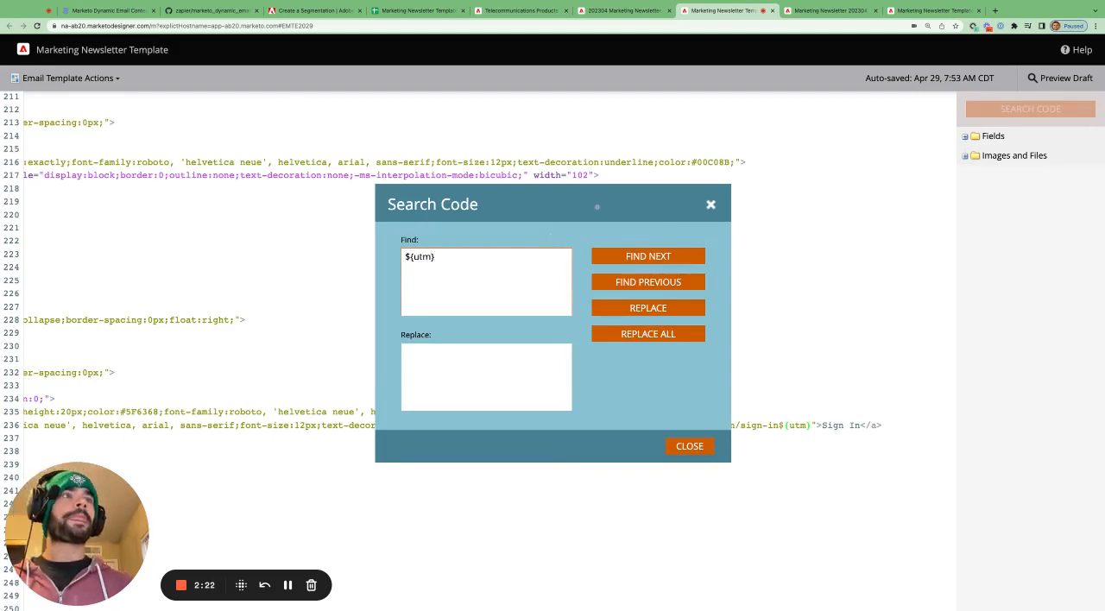
pyautogui.click(644, 256)
pyautogui.hscroll(5, 535, 513)
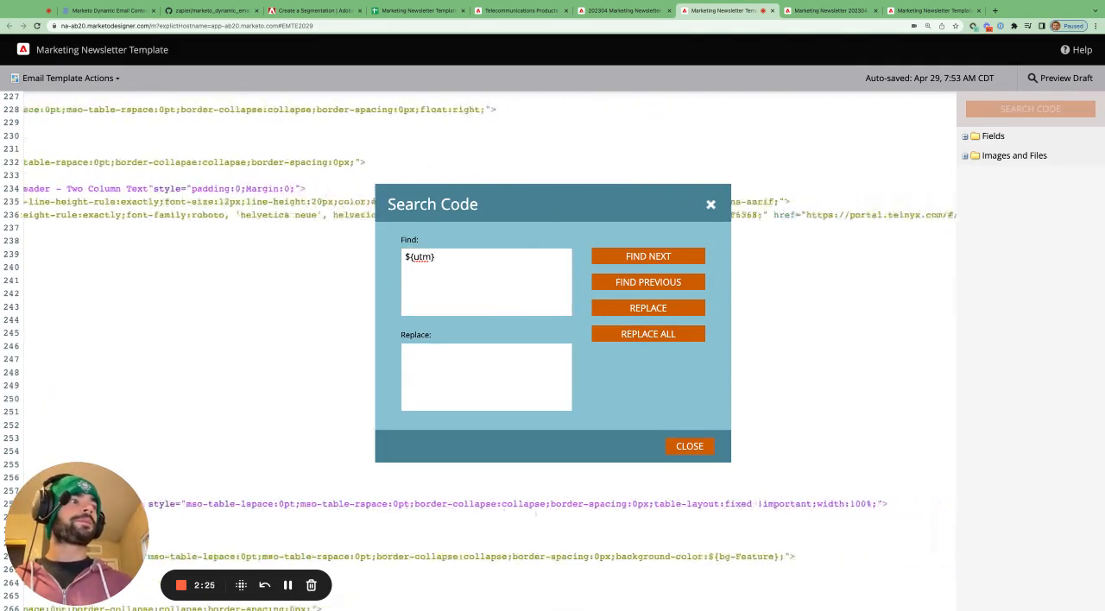
pyautogui.scroll(-6, 483, 362)
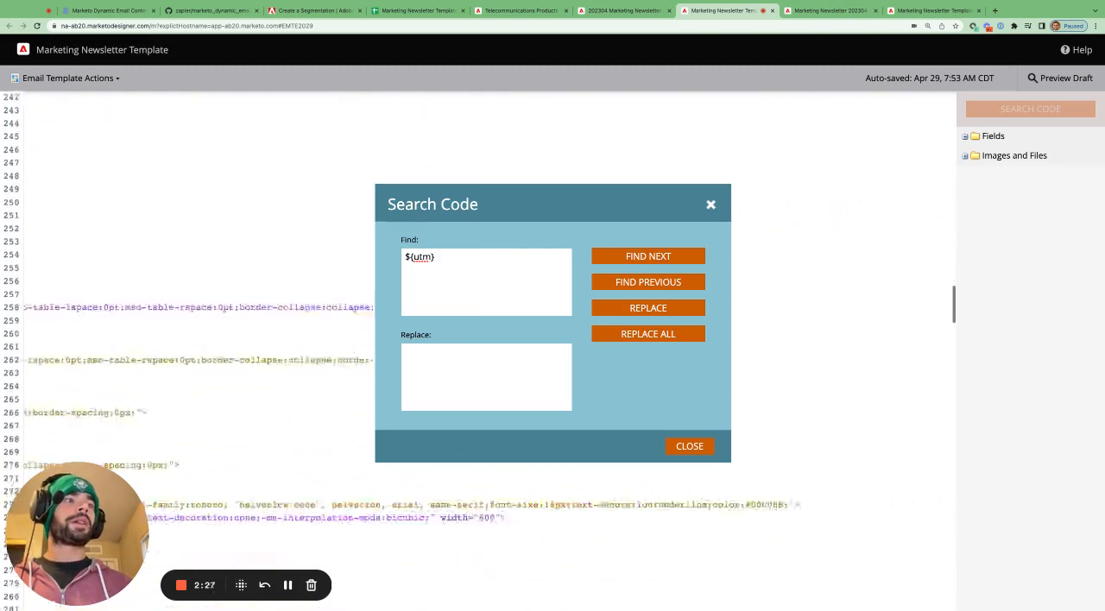
pyautogui.hscroll(-6, 216, 388)
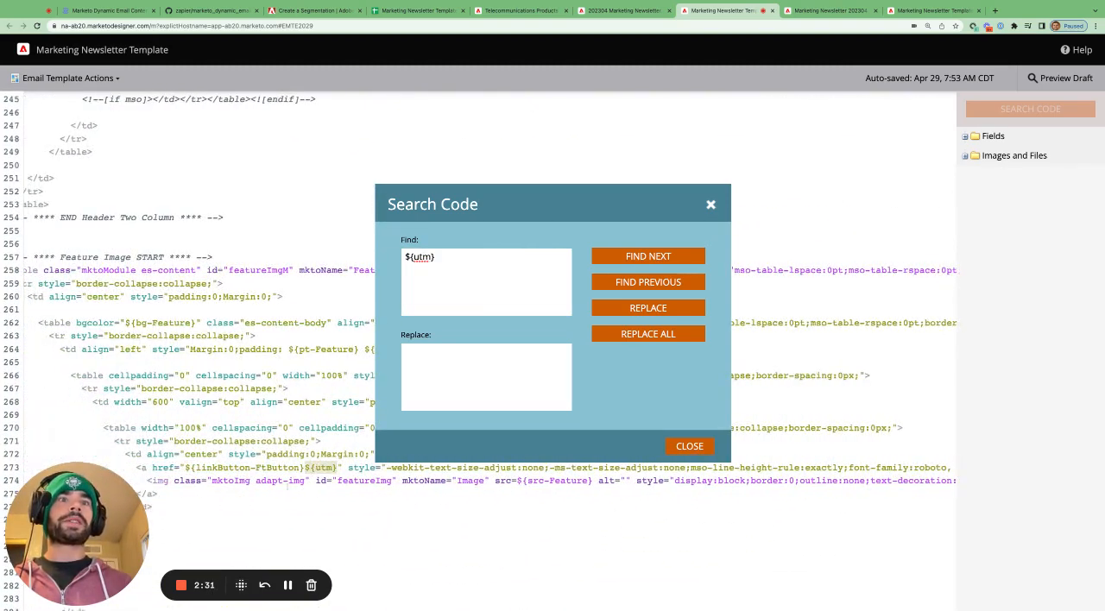
pyautogui.moveTo(185, 468)
pyautogui.mouseDown()
pyautogui.moveTo(304, 468)
pyautogui.moveTo(184, 468)
pyautogui.mouseUp()
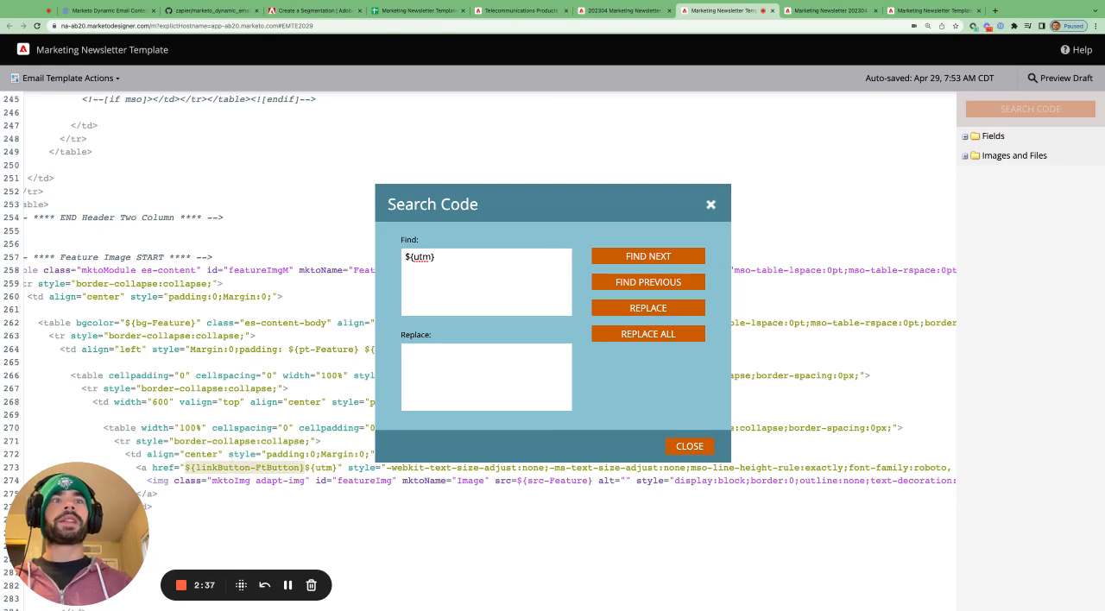
pyautogui.click(305, 468)
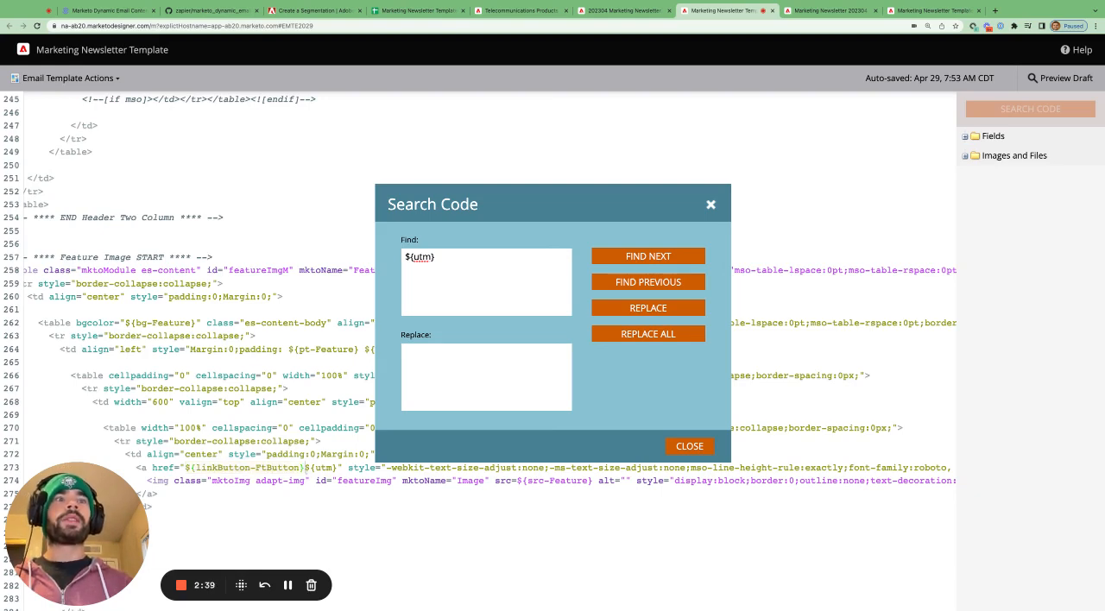
# - Highlight ${utm} in the Feature Image link, find its next occurrences, and highlight ${linkButton-FtButton} in the Feature Block button link on line 334
pyautogui.moveTo(305, 468); pyautogui.dragTo(338, 467)
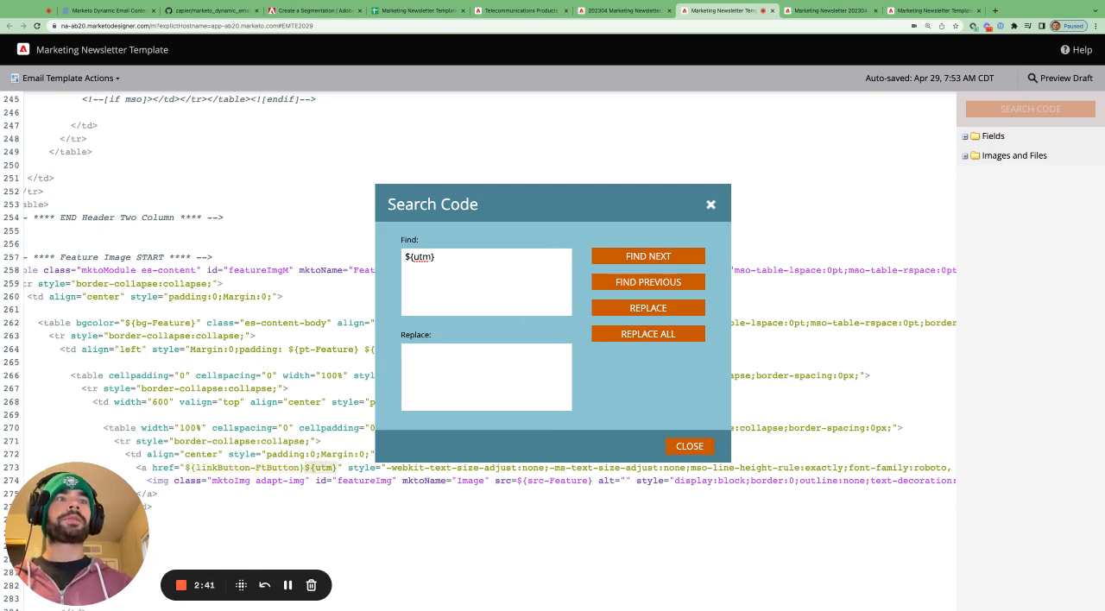
pyautogui.click(639, 258)
pyautogui.click(639, 258)
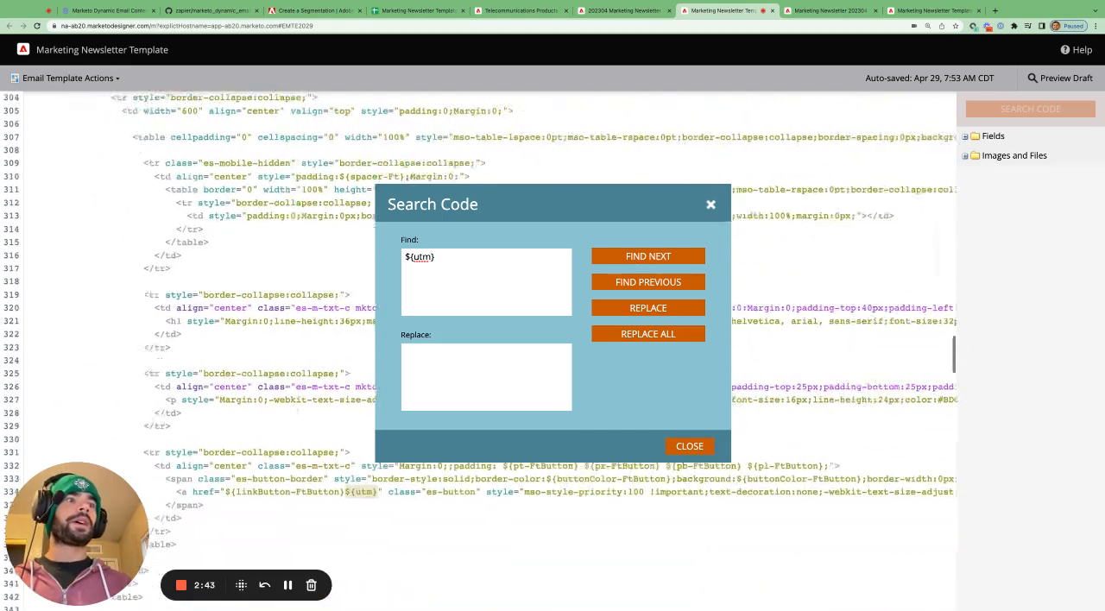
pyautogui.click(244, 492)
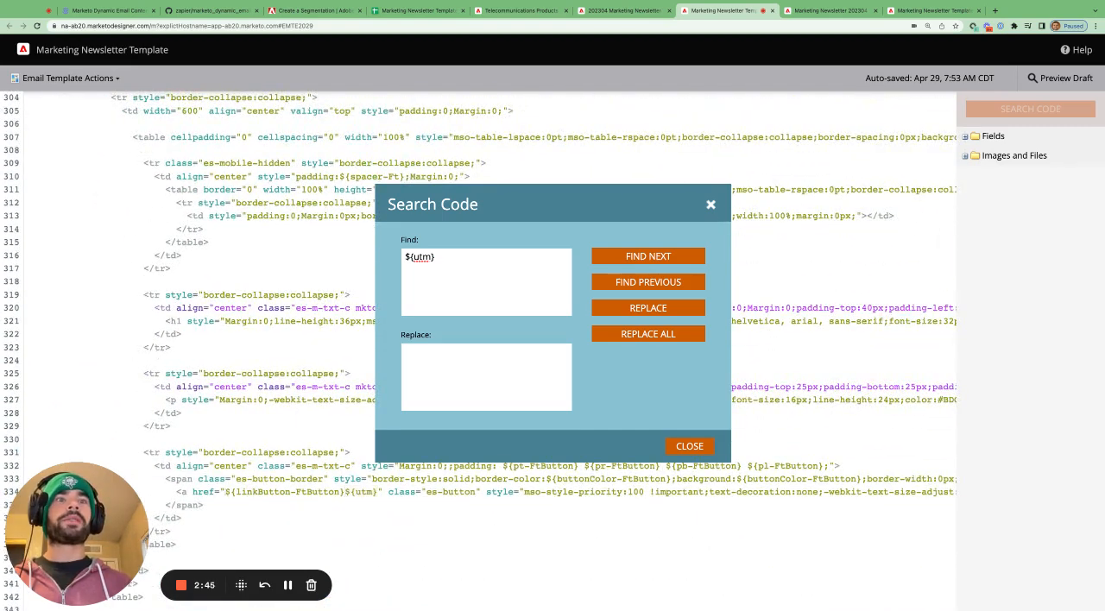
pyautogui.moveTo(224, 491); pyautogui.dragTo(344, 492)
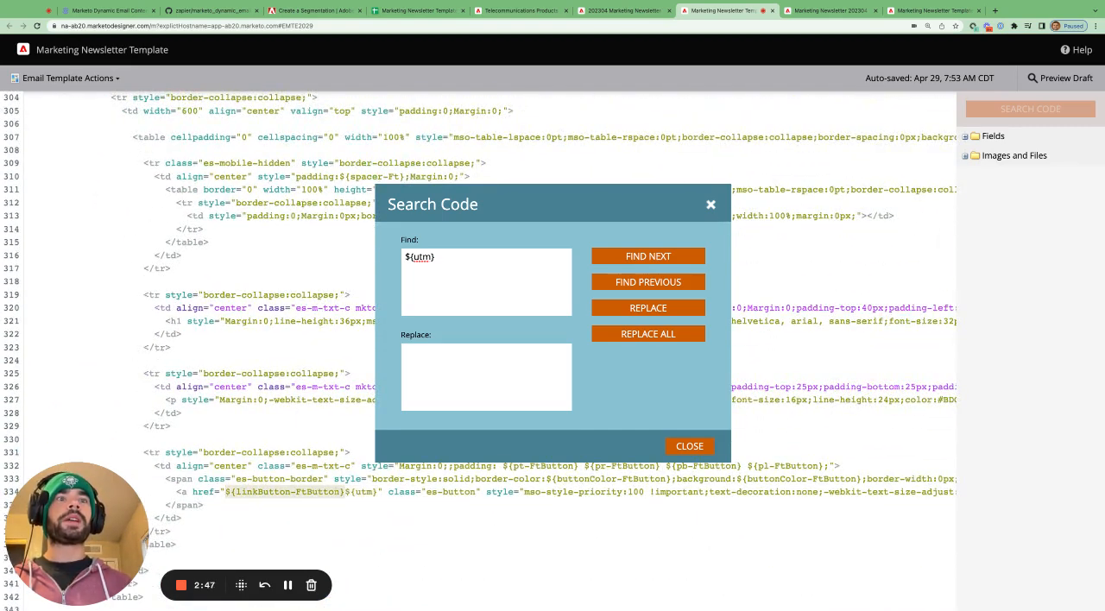
# - Open the Feature Block module in the newsletter email and highlight its Button Link URL
pyautogui.click(624, 10)
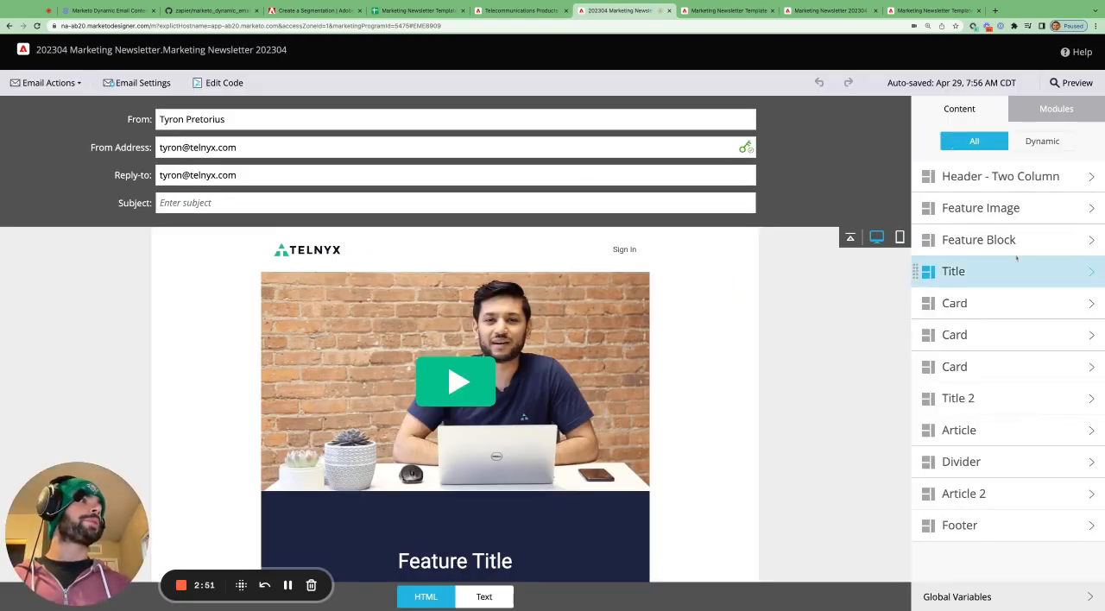
pyautogui.click(984, 240)
pyautogui.scroll(-6, 988, 469)
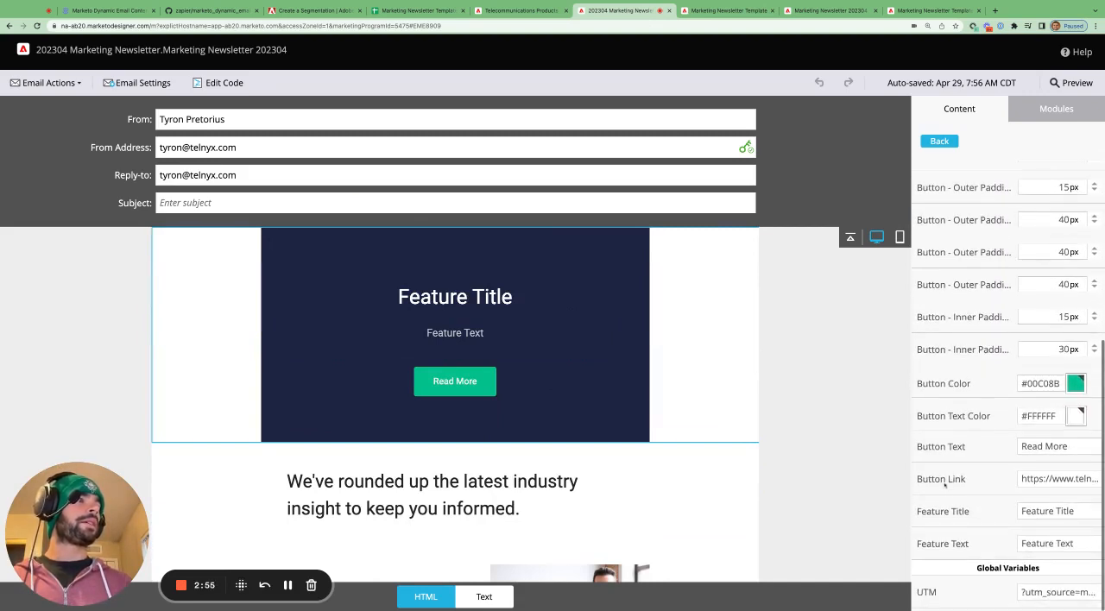
pyautogui.moveTo(1030, 480); pyautogui.dragTo(1101, 480)
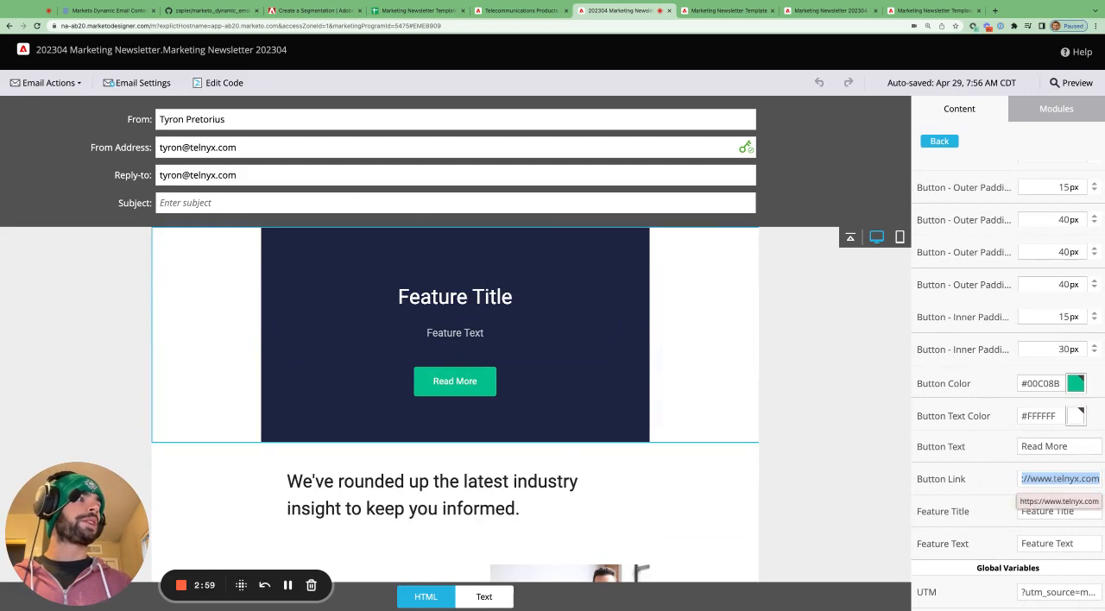
# - Return to the template code and highlight the button link variables on line 334, ending with ${utm}
pyautogui.click(745, 11)
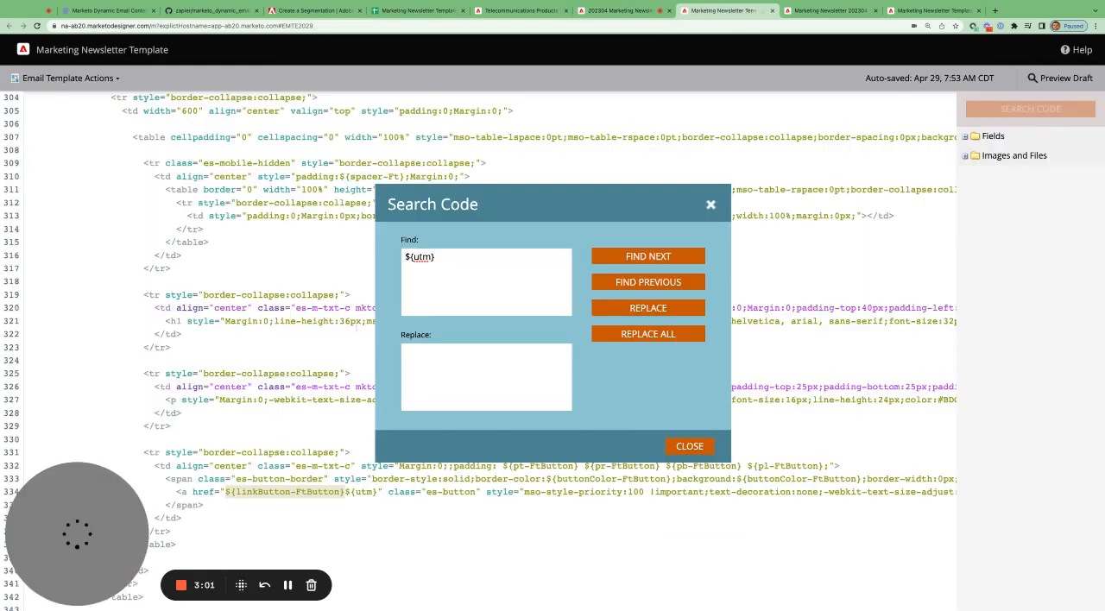
pyautogui.click(231, 492)
pyautogui.moveTo(226, 493); pyautogui.dragTo(378, 492)
pyautogui.click(350, 492)
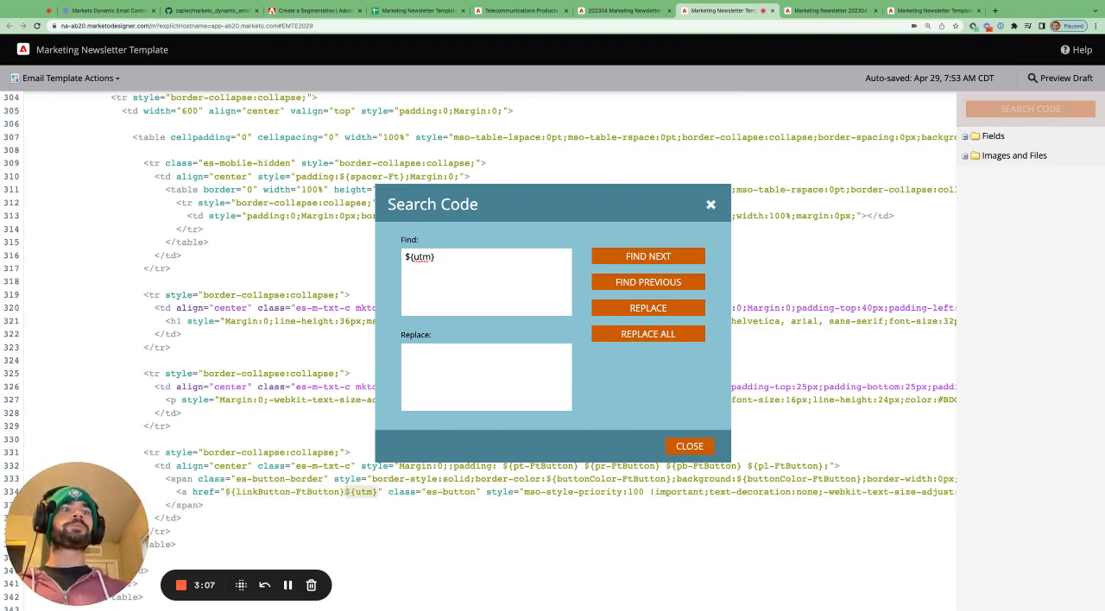
# - Return to the newsletter email, check the UTM global variable, and look through the email preview down to the footer
pyautogui.click(620, 10)
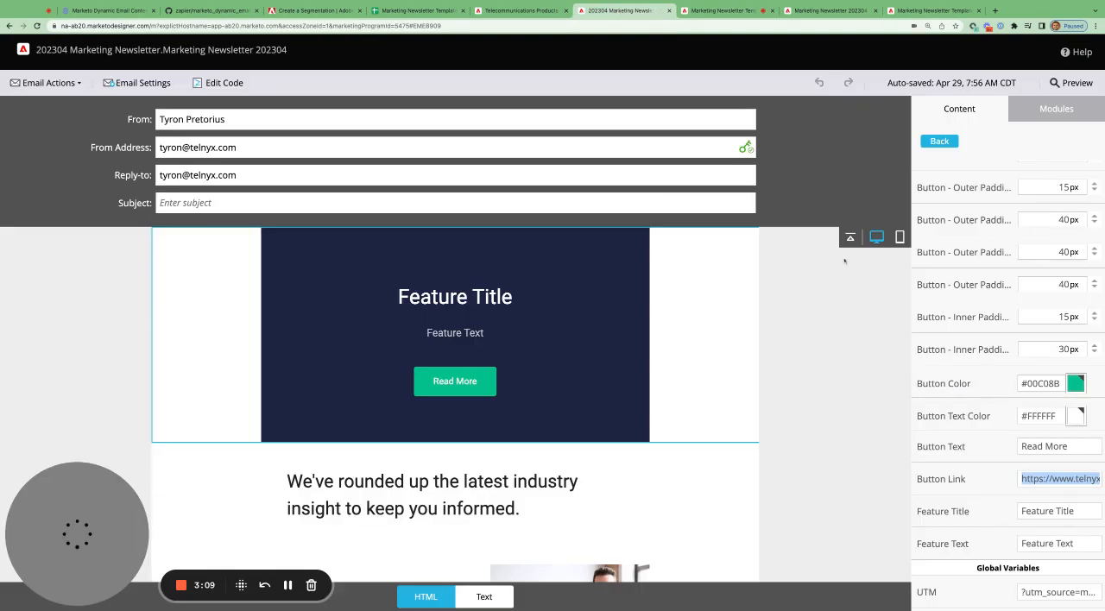
pyautogui.click(1023, 598)
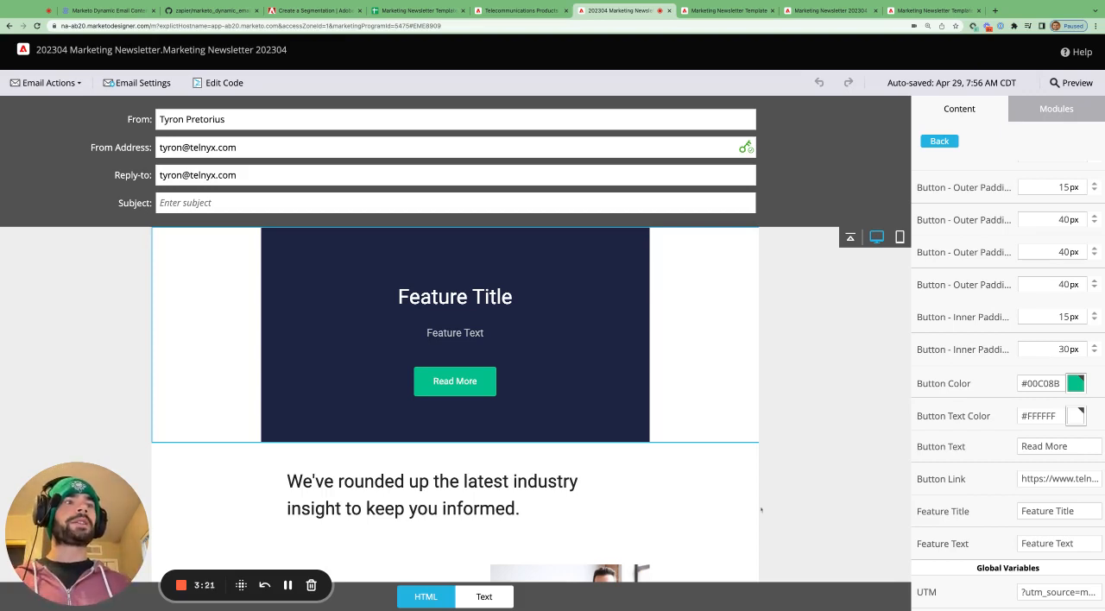
pyautogui.scroll(-5, 472, 376)
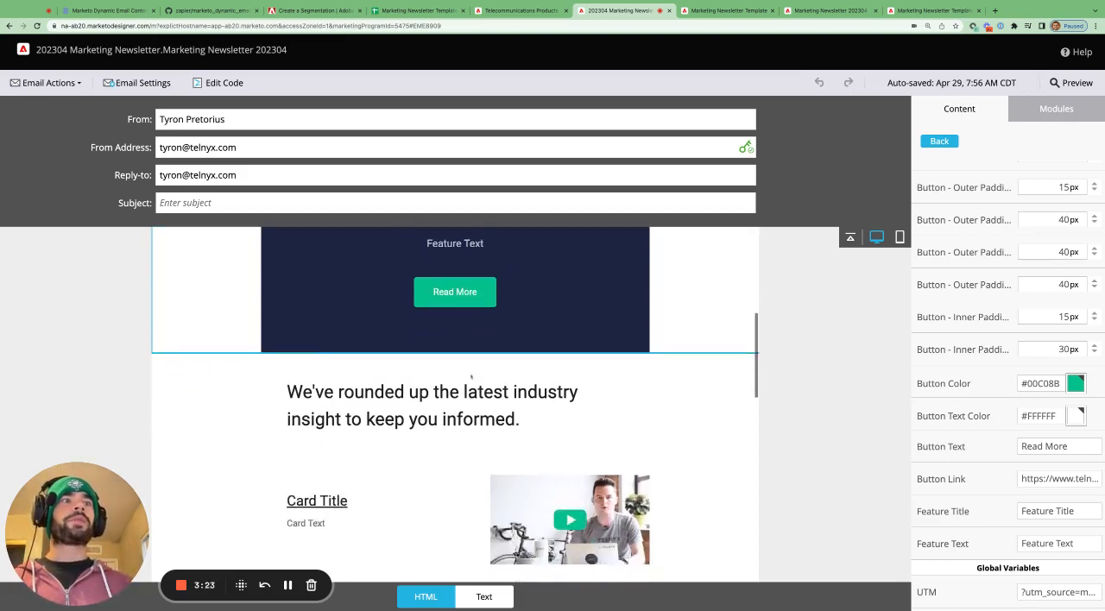
pyautogui.scroll(-10, 424, 335)
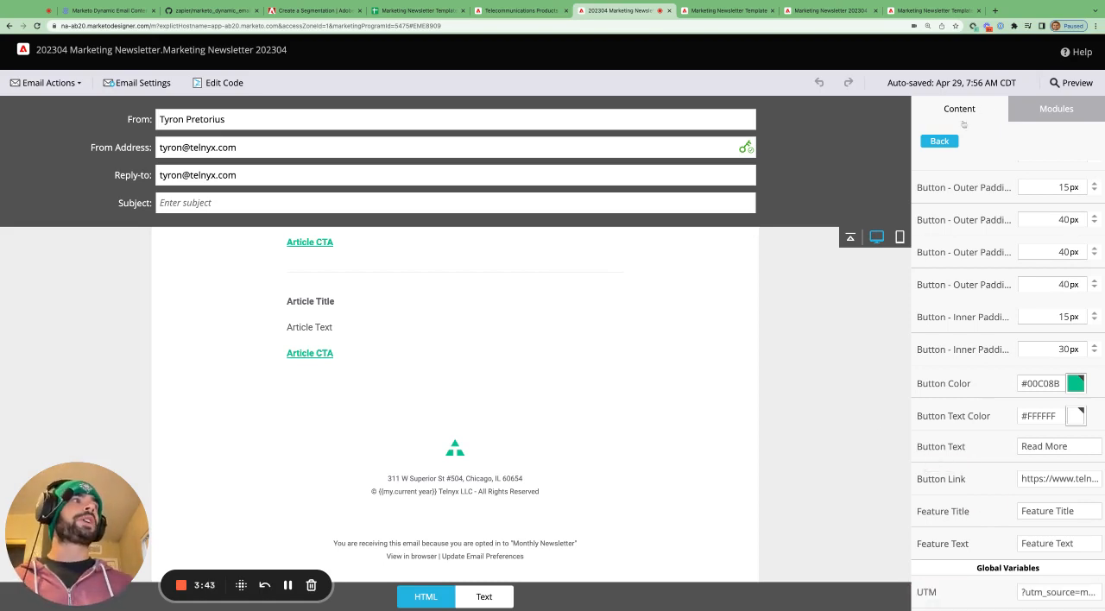
# - Open the first Card module from the module list and view its local variables
pyautogui.click(943, 141)
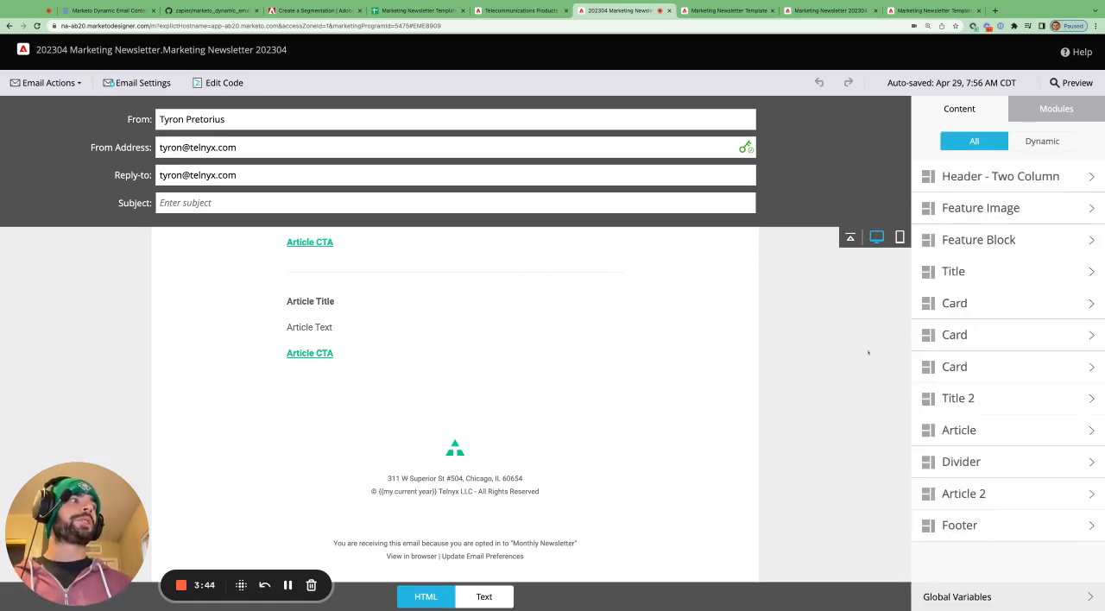
pyautogui.click(974, 304)
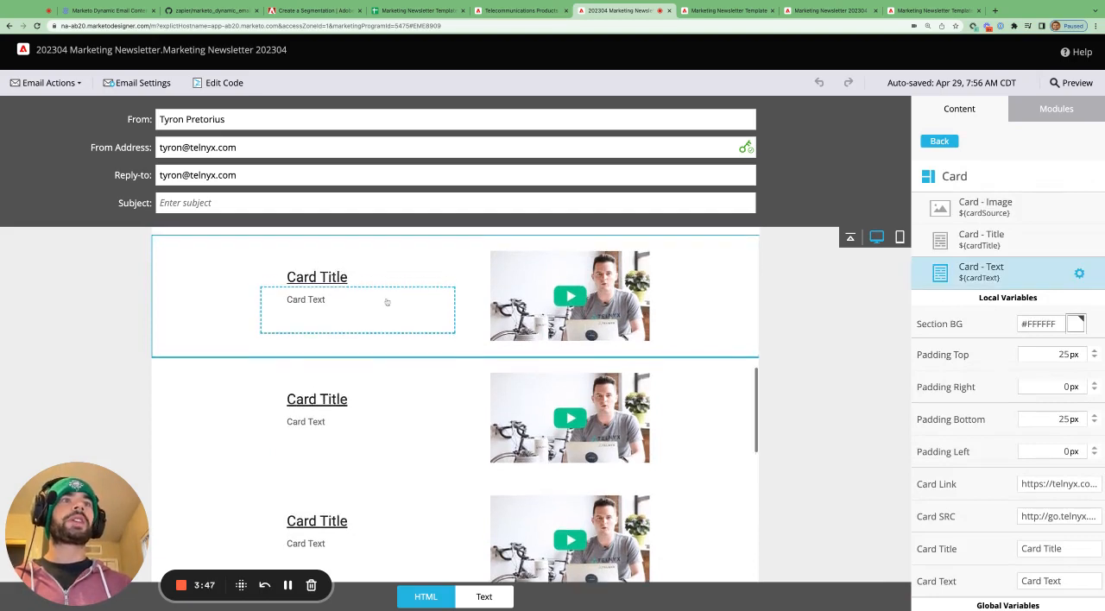
pyautogui.scroll(-1, 954, 438)
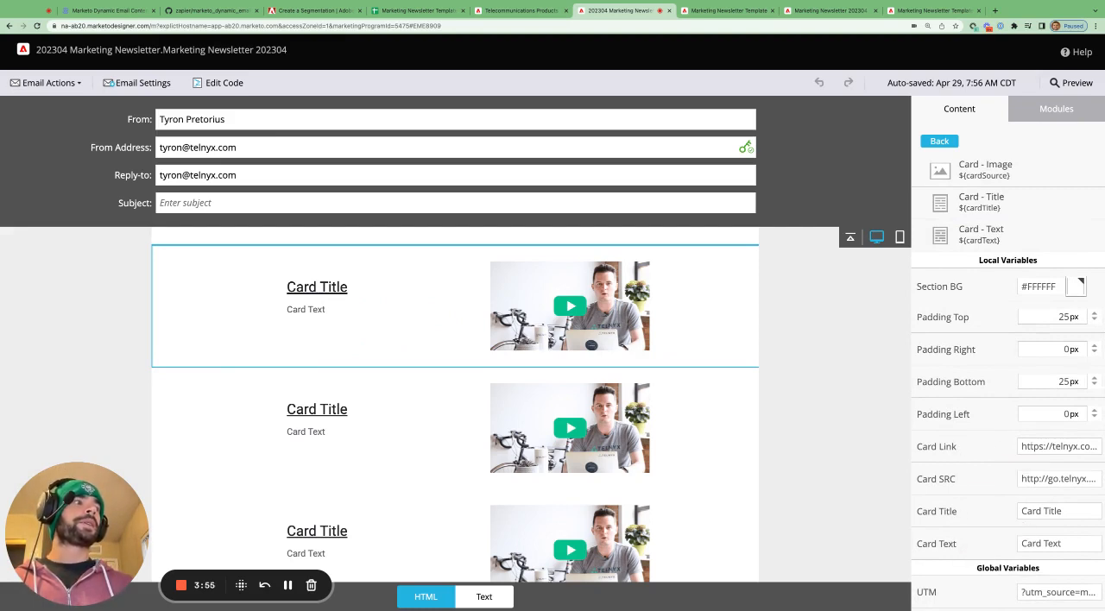
# - Close the template's code search and highlight the Card variable declarations and the mktomodulescope attribute of the card title and text
pyautogui.click(717, 10)
pyautogui.click(690, 446)
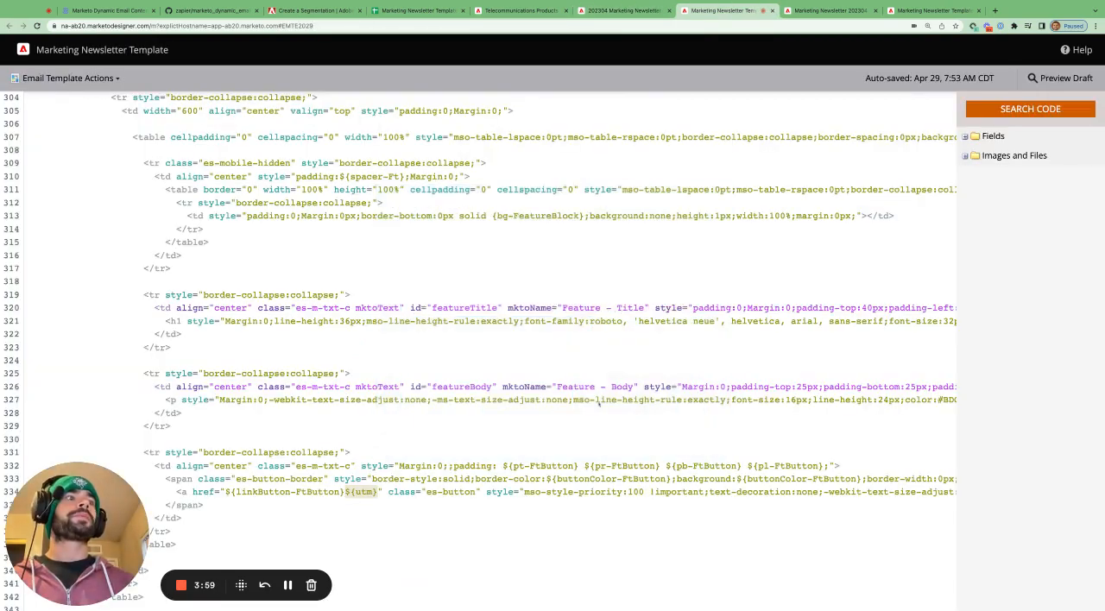
pyautogui.scroll(8, 598, 403)
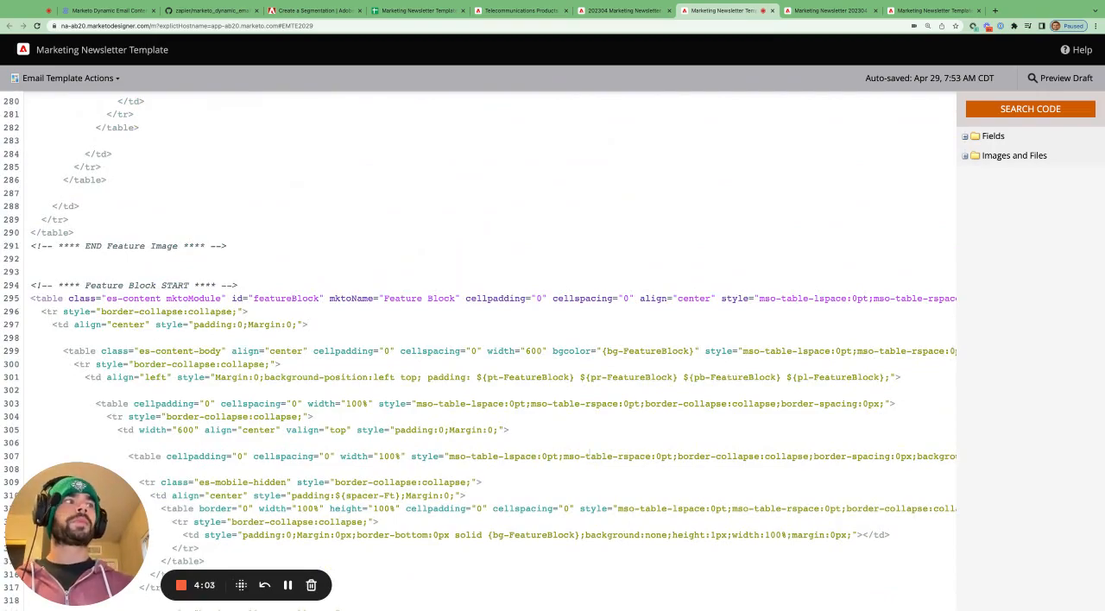
pyautogui.scroll(20, 928, 464)
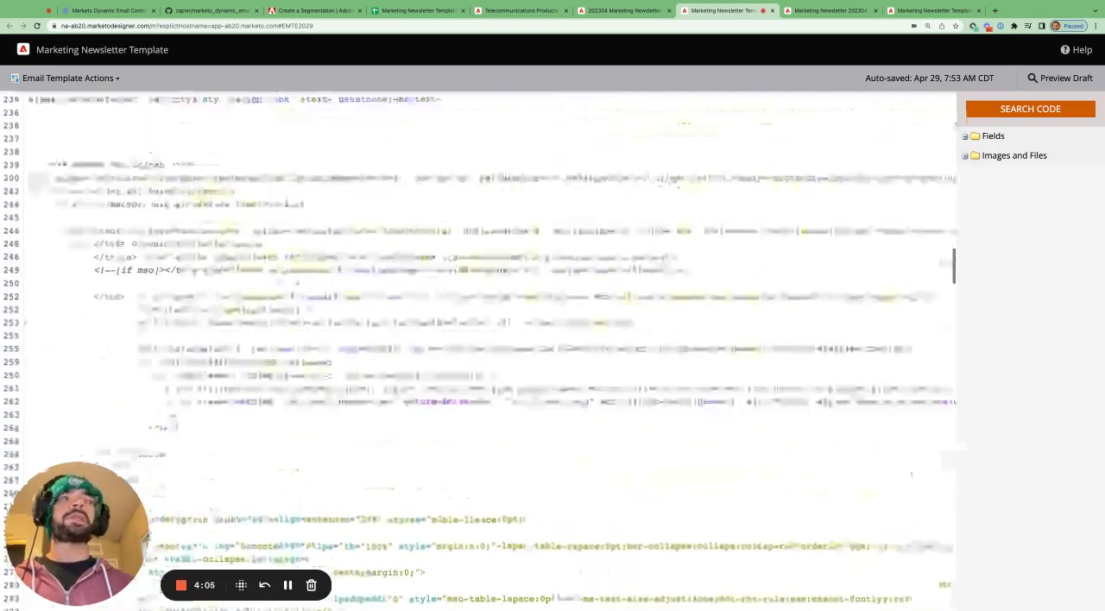
pyautogui.scroll(10, 926, 448)
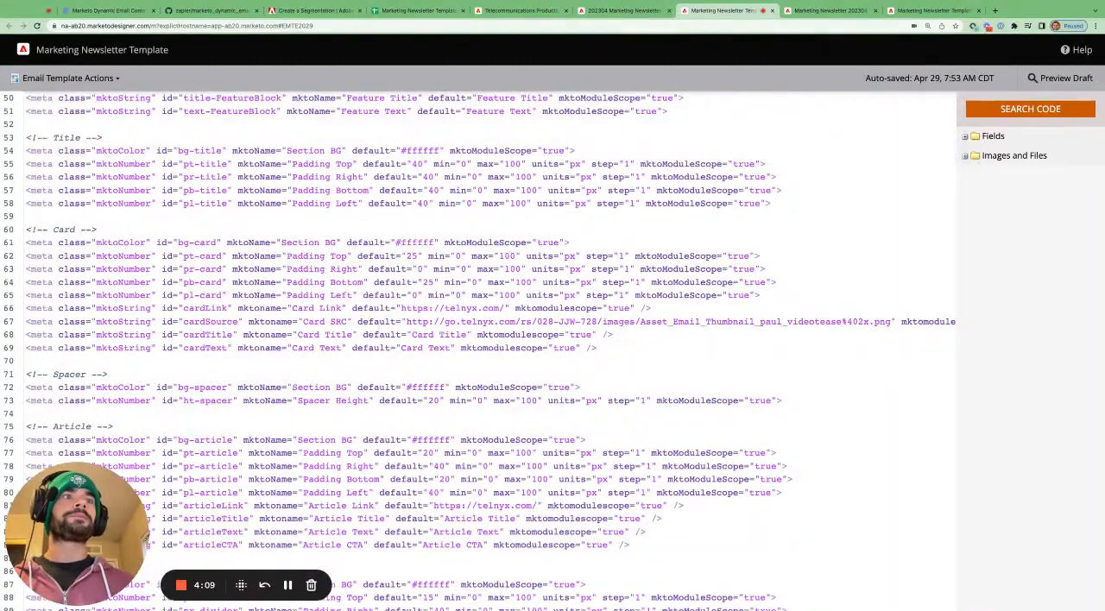
pyautogui.moveTo(27, 229); pyautogui.dragTo(597, 348)
pyautogui.click(597, 348)
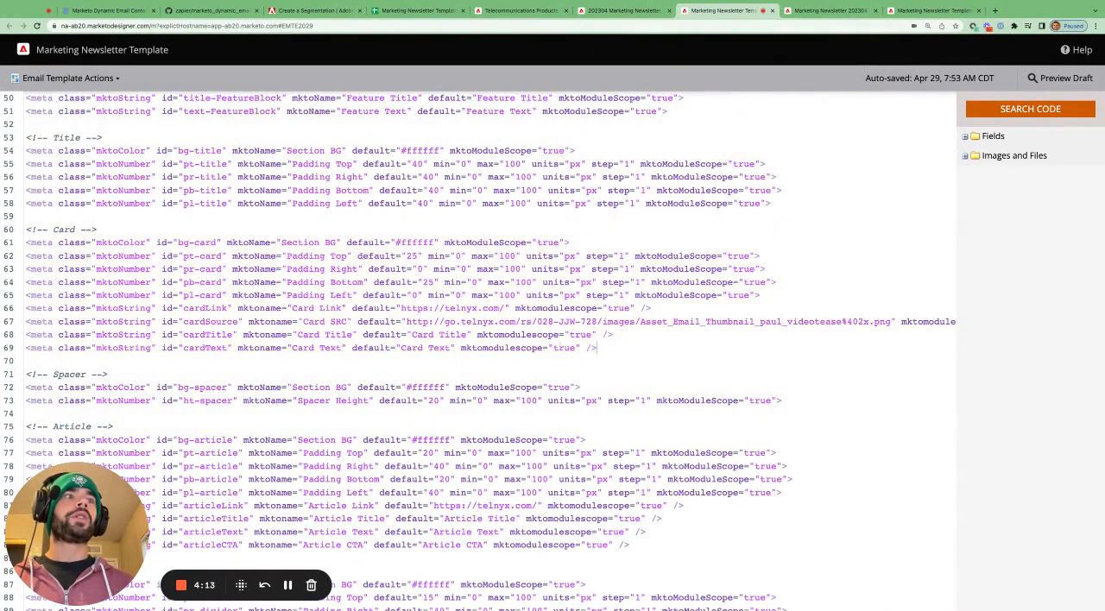
pyautogui.moveTo(477, 334); pyautogui.dragTo(592, 348)
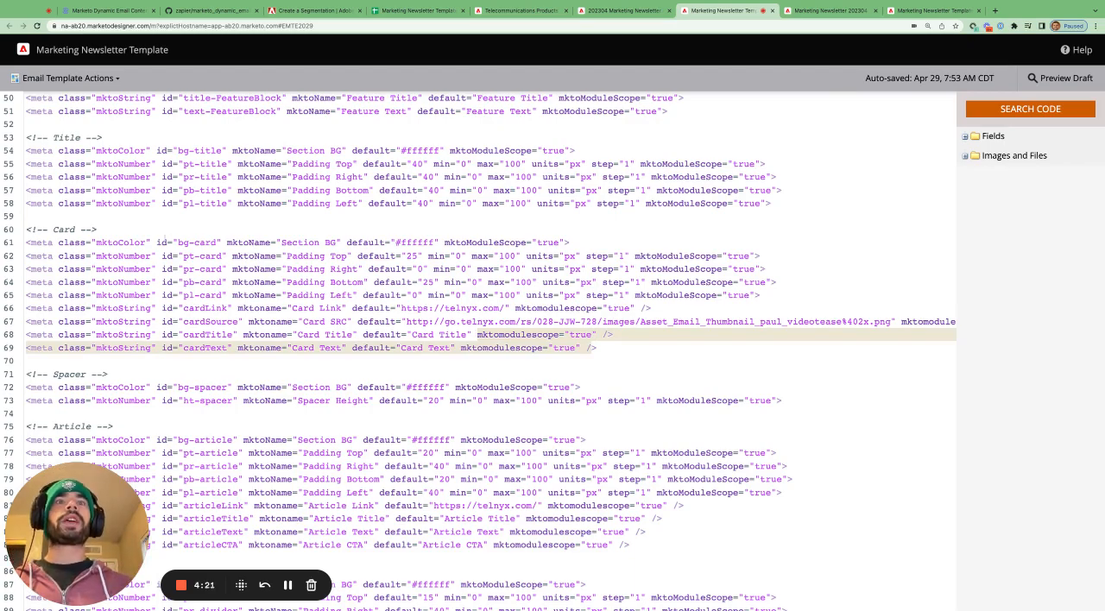
# - Examine the Card 1, Card 2 and Card 3 module code, comparing their module ids and the card variables they use
pyautogui.scroll(-15, 419, 280)
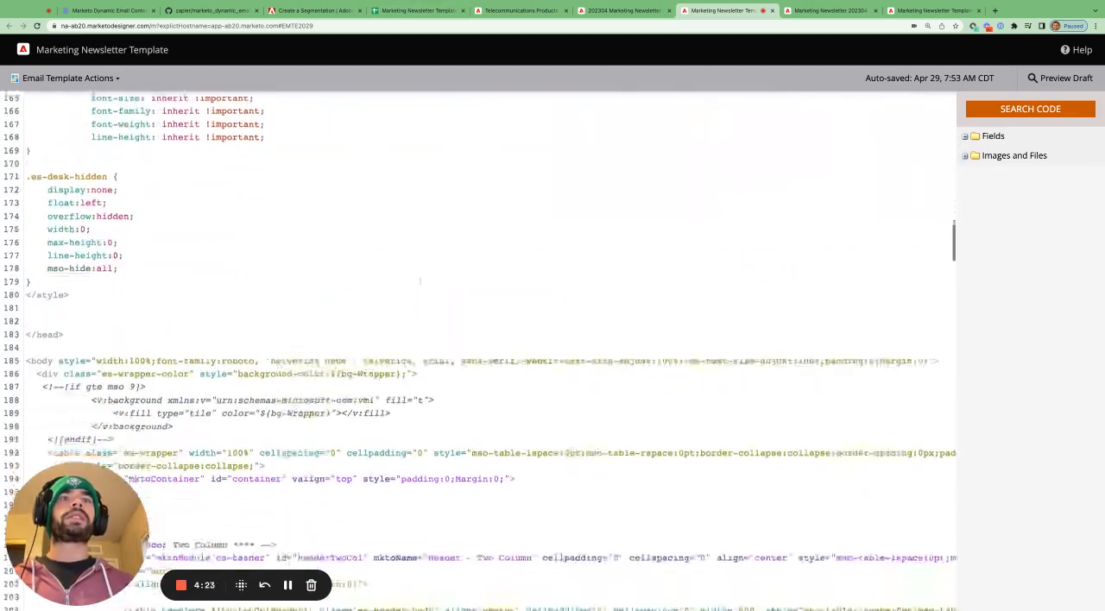
pyautogui.scroll(-13, 420, 281)
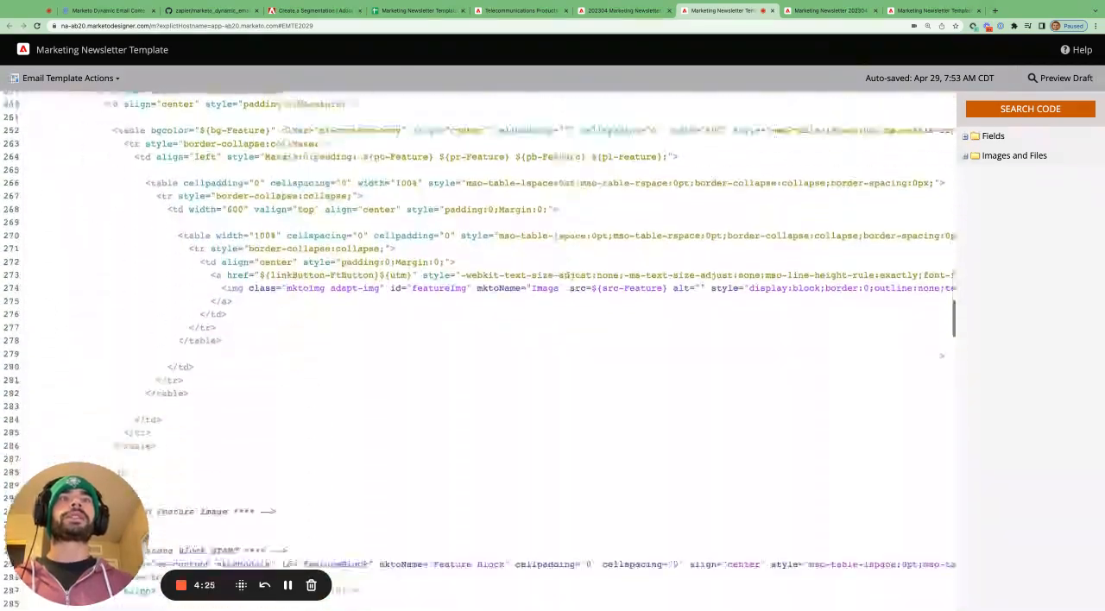
pyautogui.scroll(-13, 480, 349)
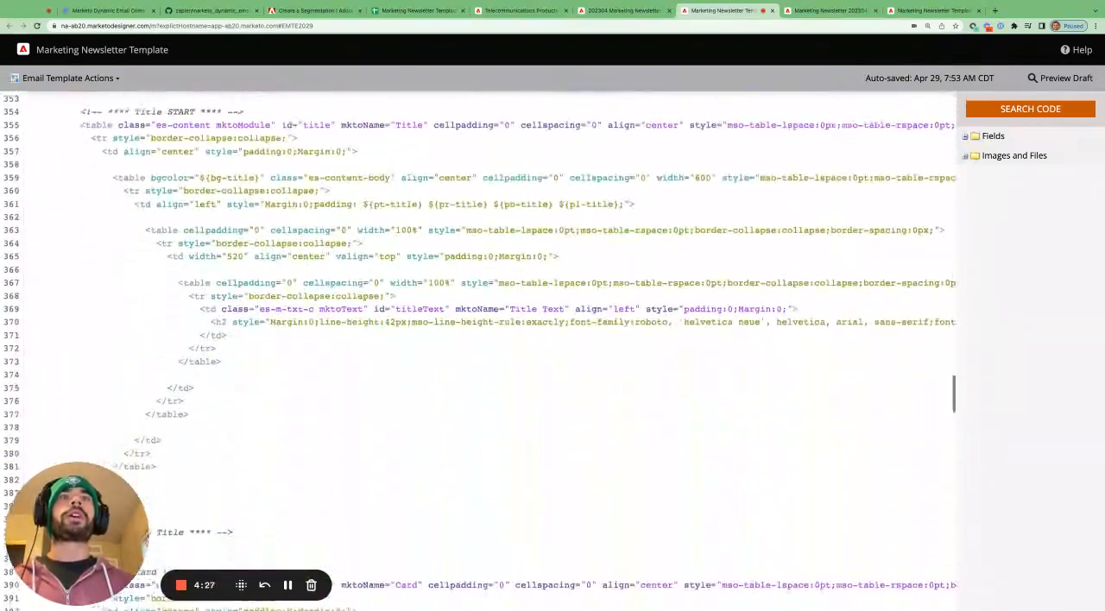
pyautogui.scroll(-5, 480, 349)
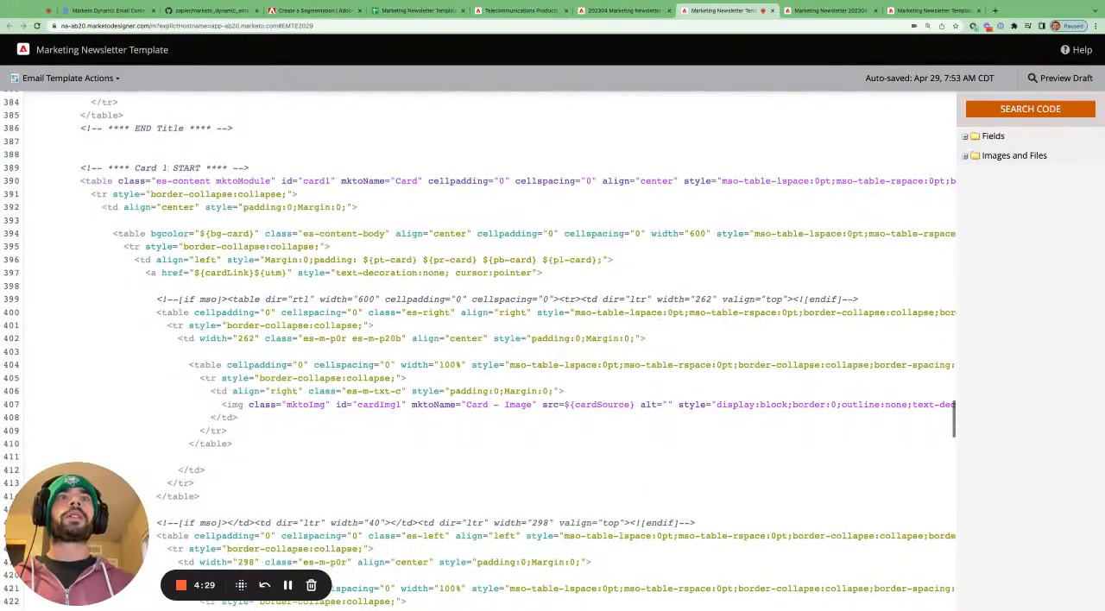
pyautogui.scroll(-5, 480, 350)
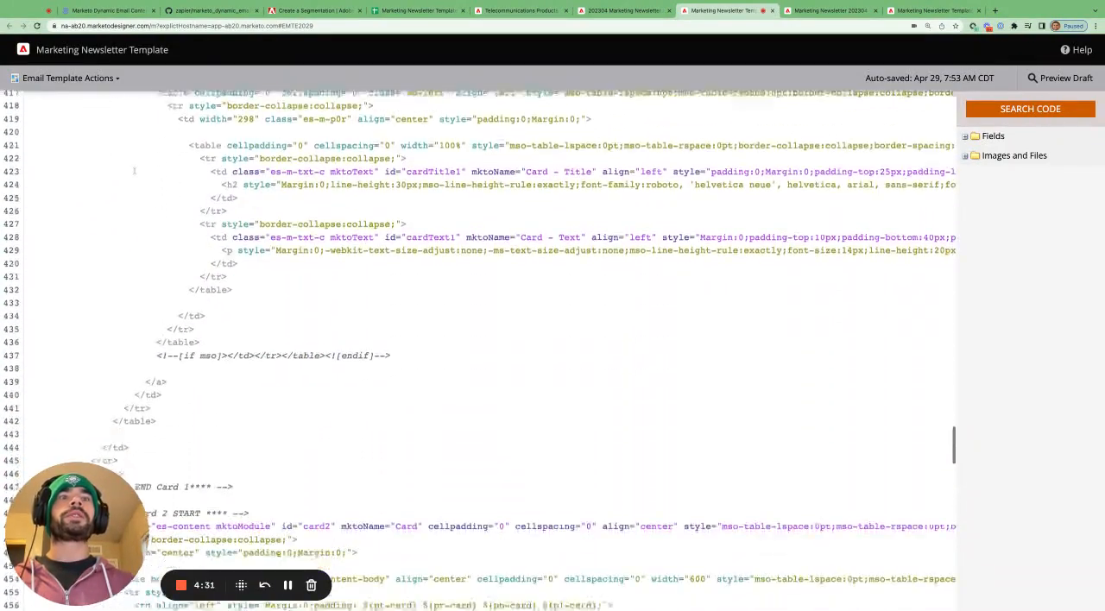
pyautogui.scroll(-5, 480, 349)
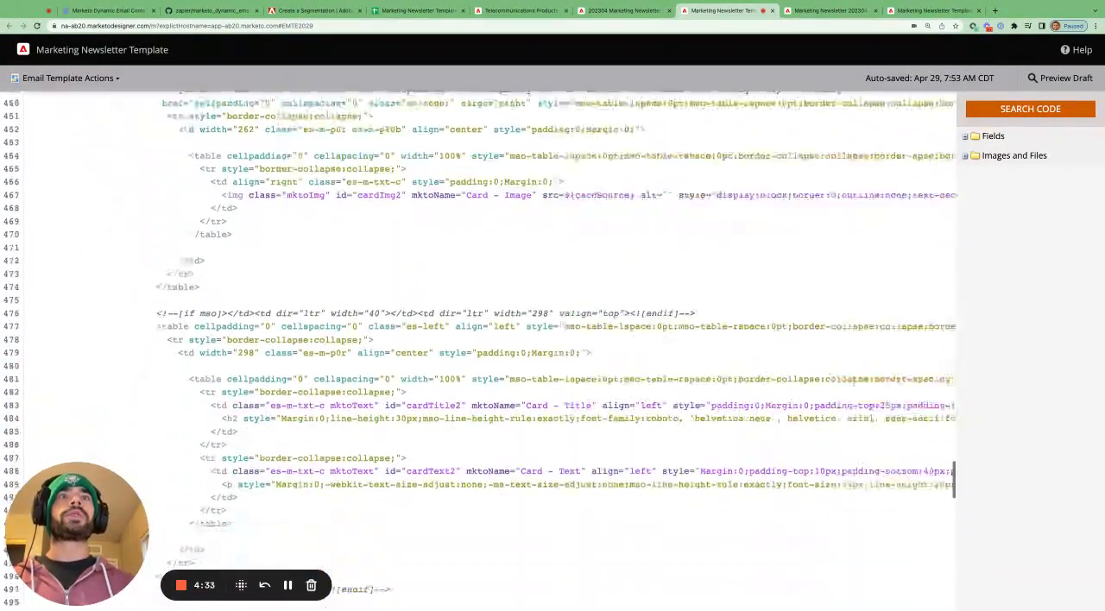
pyautogui.scroll(-5, 480, 350)
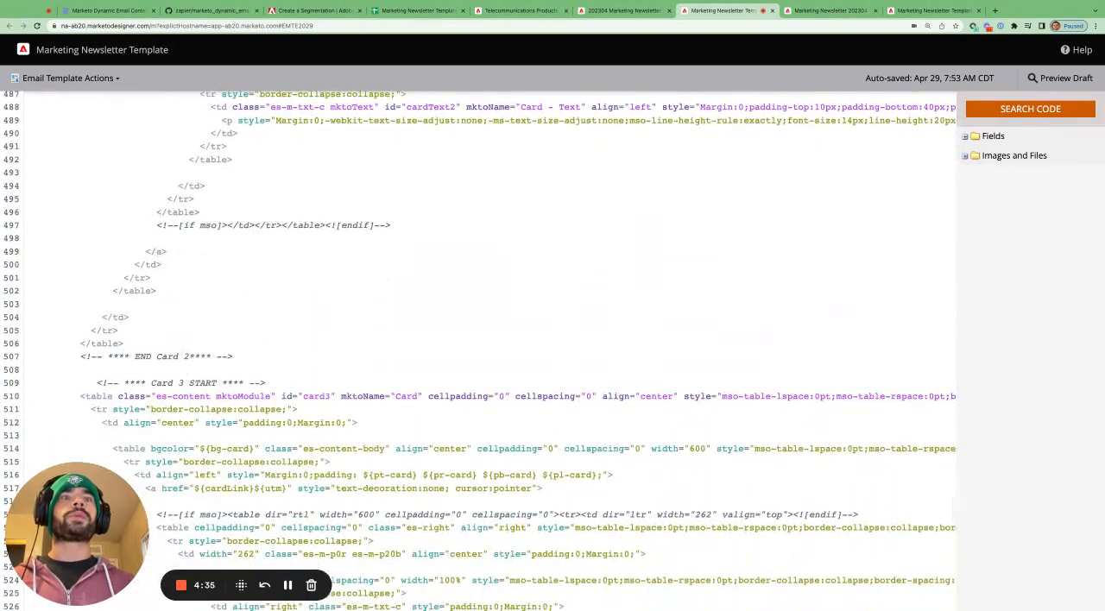
pyautogui.scroll(-2, 342, 397)
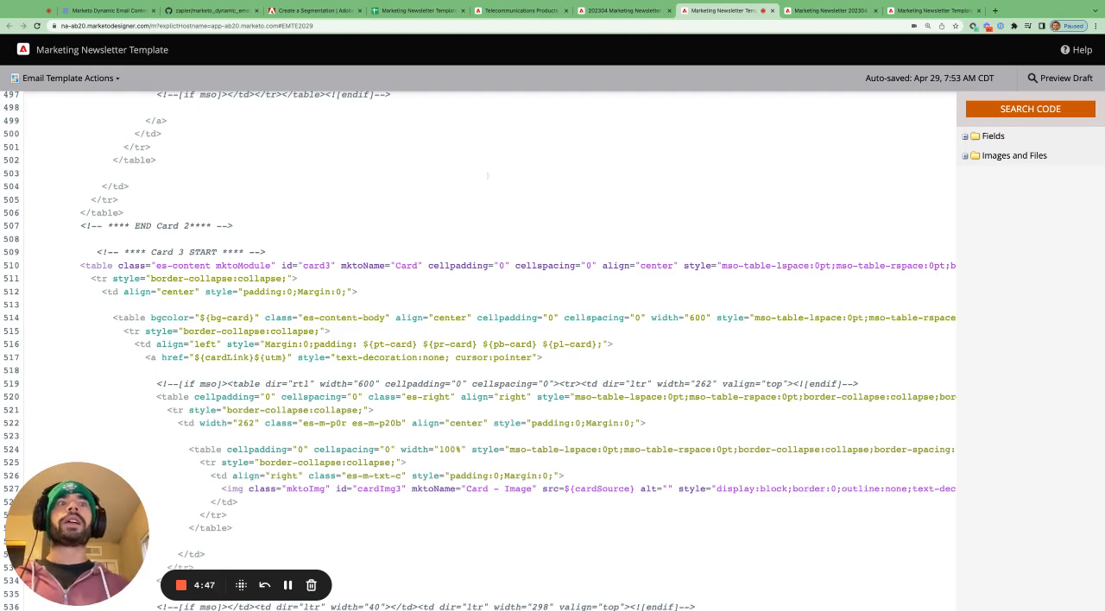
# - In the newsletter email, set the first card's Card Title to the sender's first name followed by "Test"
pyautogui.click(625, 11)
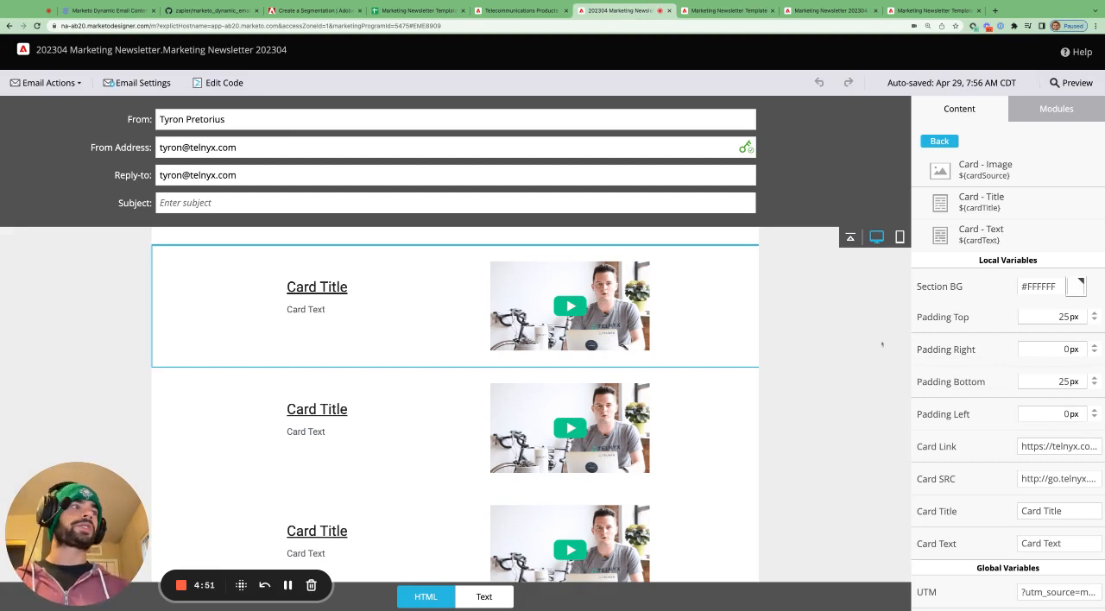
pyautogui.tripleClick(1062, 511)
pyautogui.write('Tyron Test')
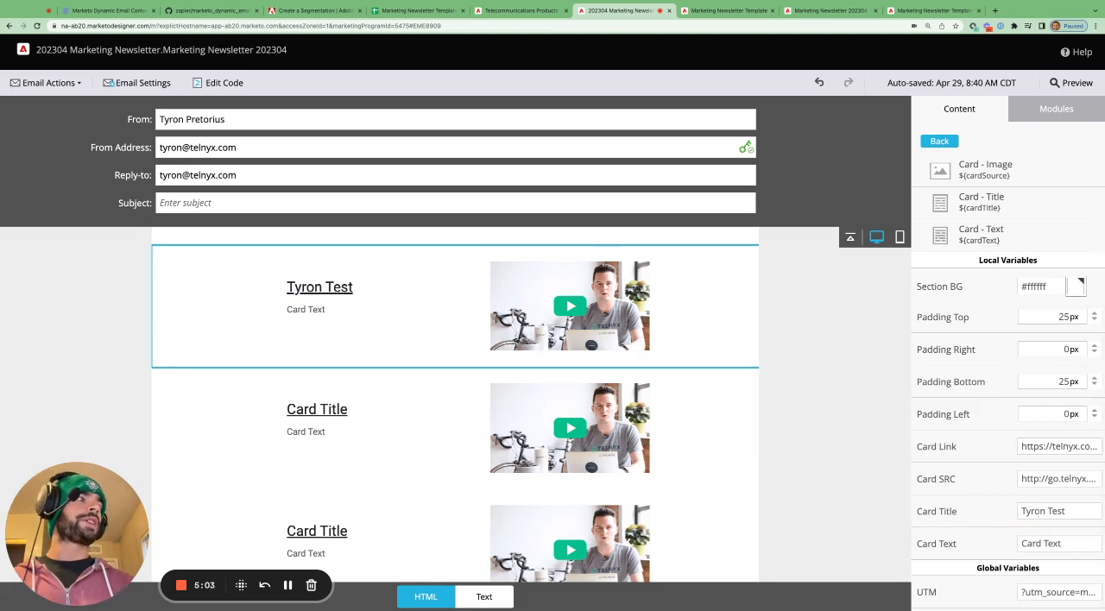
# - Select the second card and set its Card Title to the sender's first name followed by "Test 2"
pyautogui.scroll(-1, 374, 419)
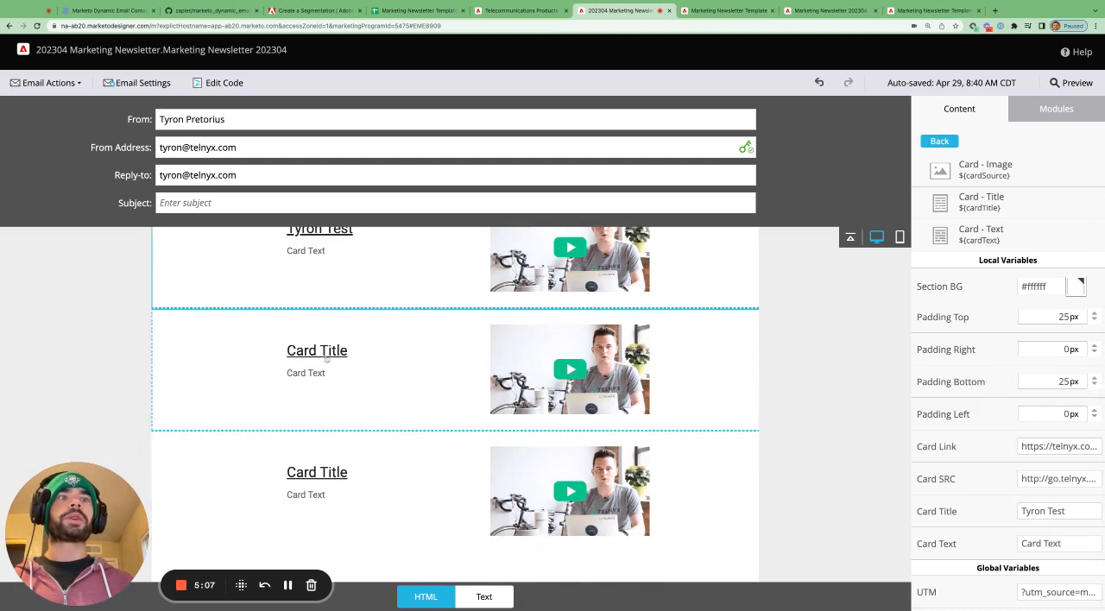
pyautogui.click(436, 387)
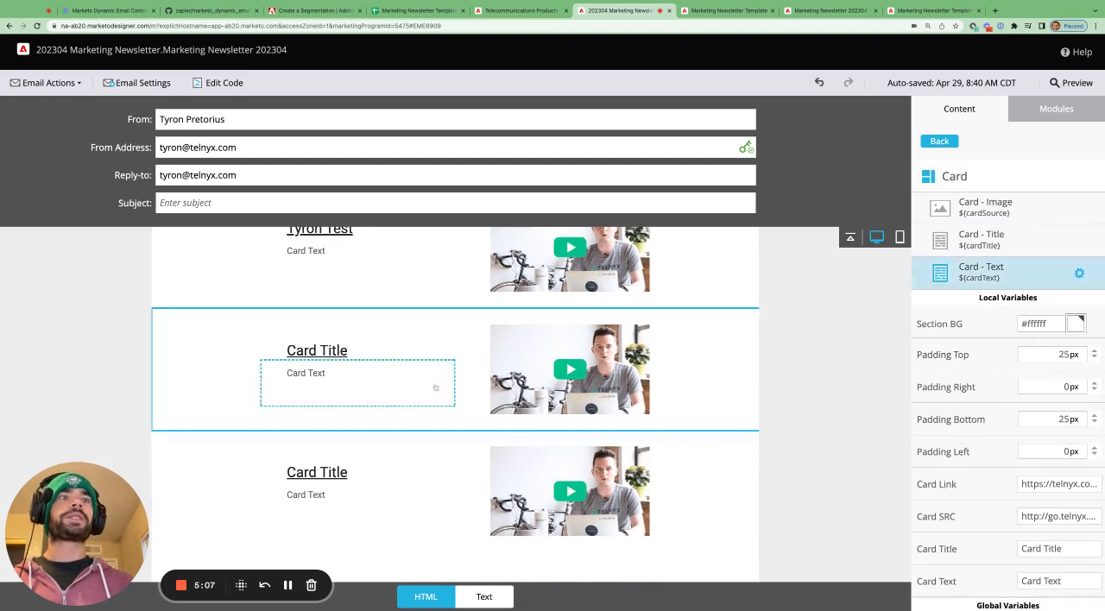
pyautogui.tripleClick(1071, 547)
pyautogui.write('Tyron Test 2')
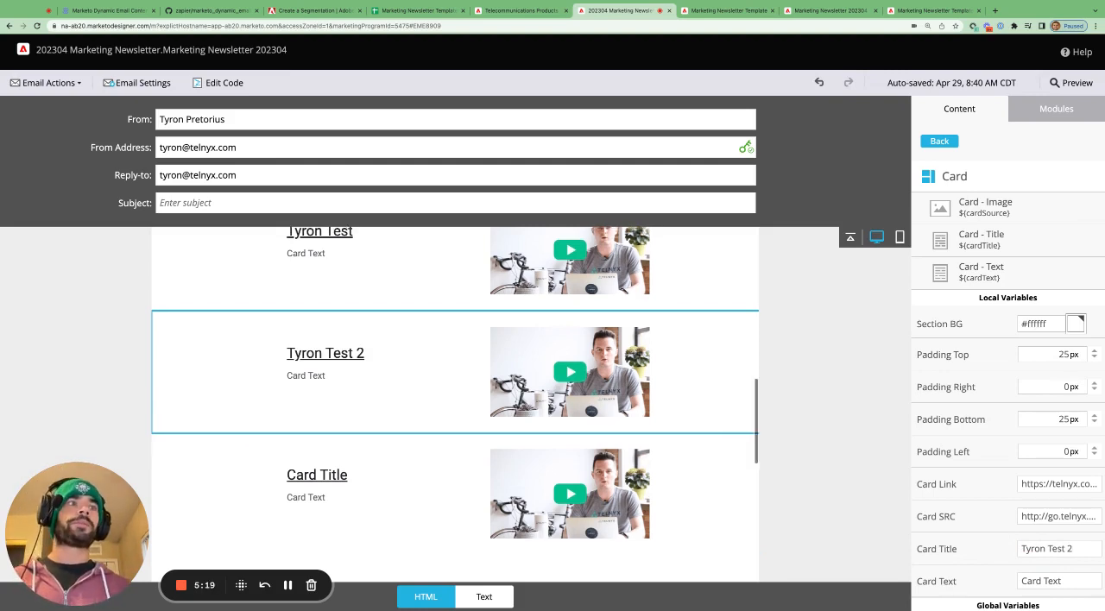
# - Select the first card in the newsletter email and highlight its Card Title value, comparing it with the cards below
pyautogui.scroll(1, 713, 426)
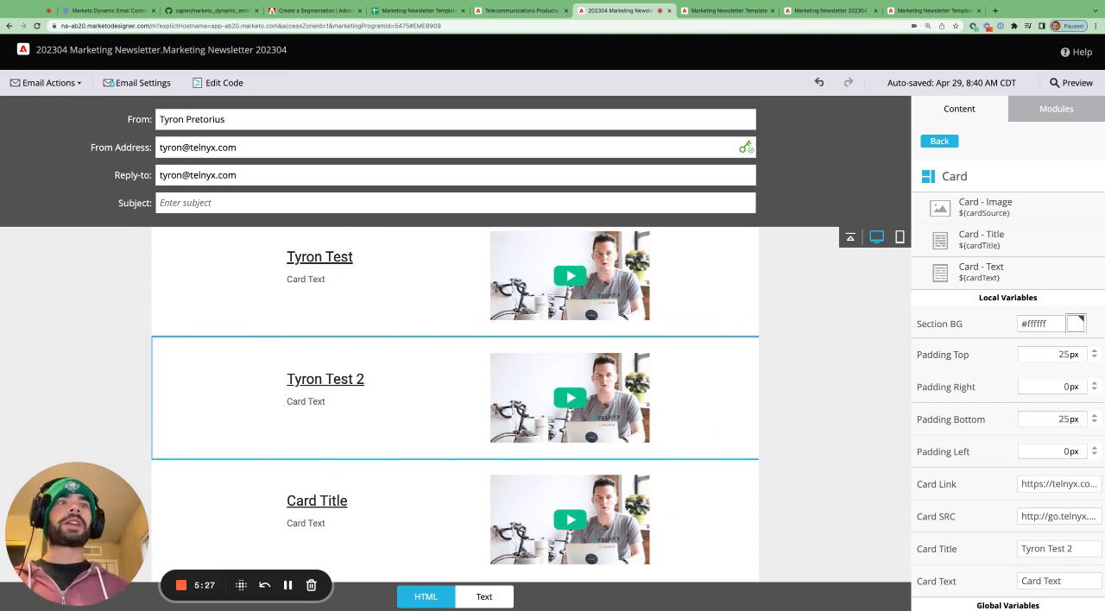
pyautogui.scroll(1, 463, 365)
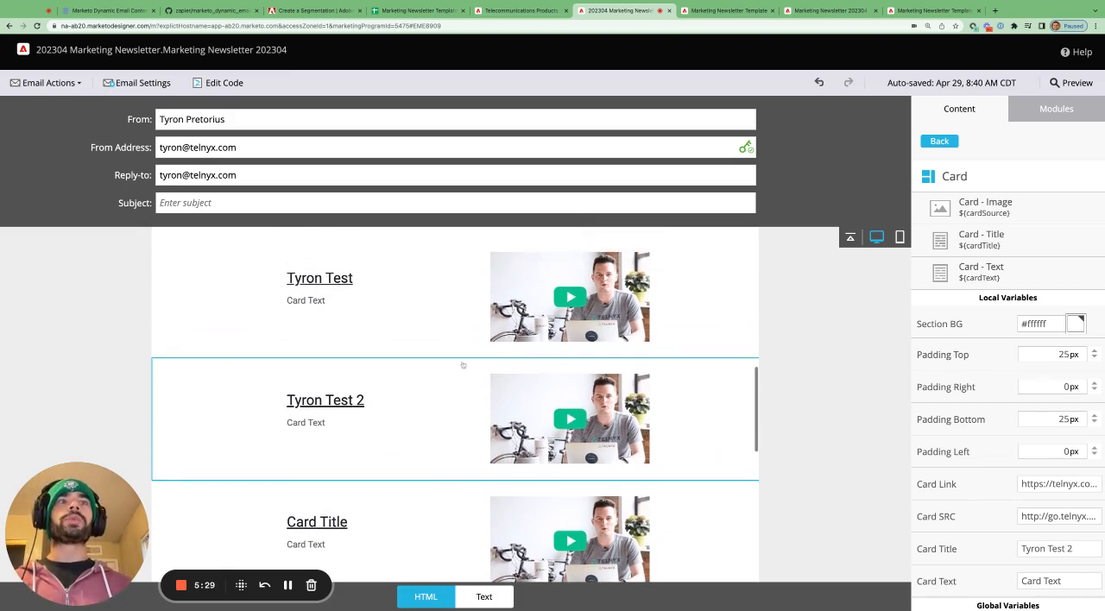
pyautogui.scroll(1, 375, 313)
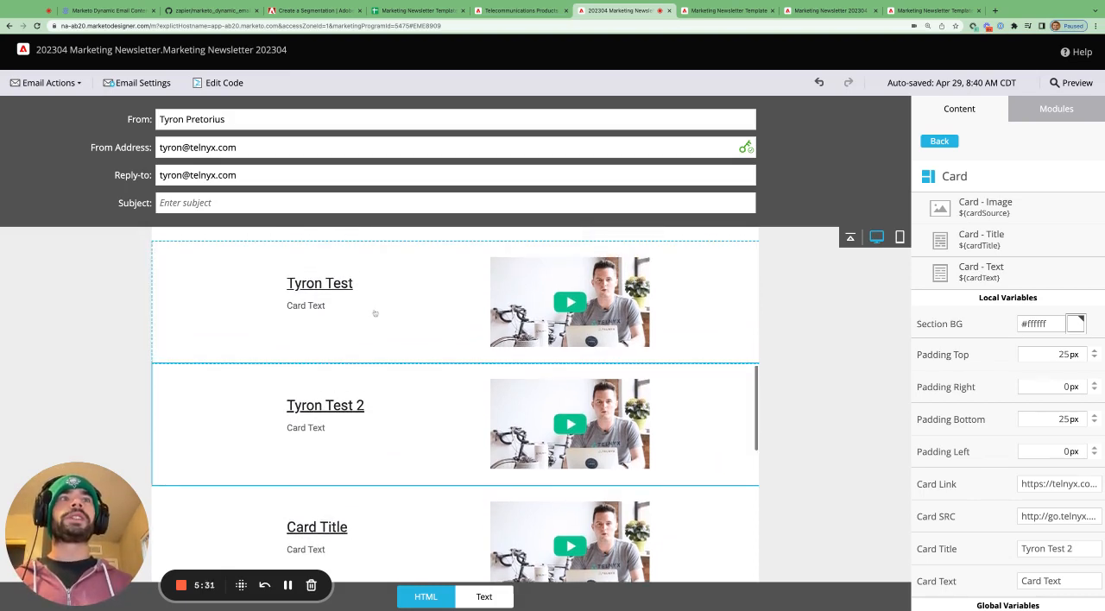
pyautogui.click(383, 311)
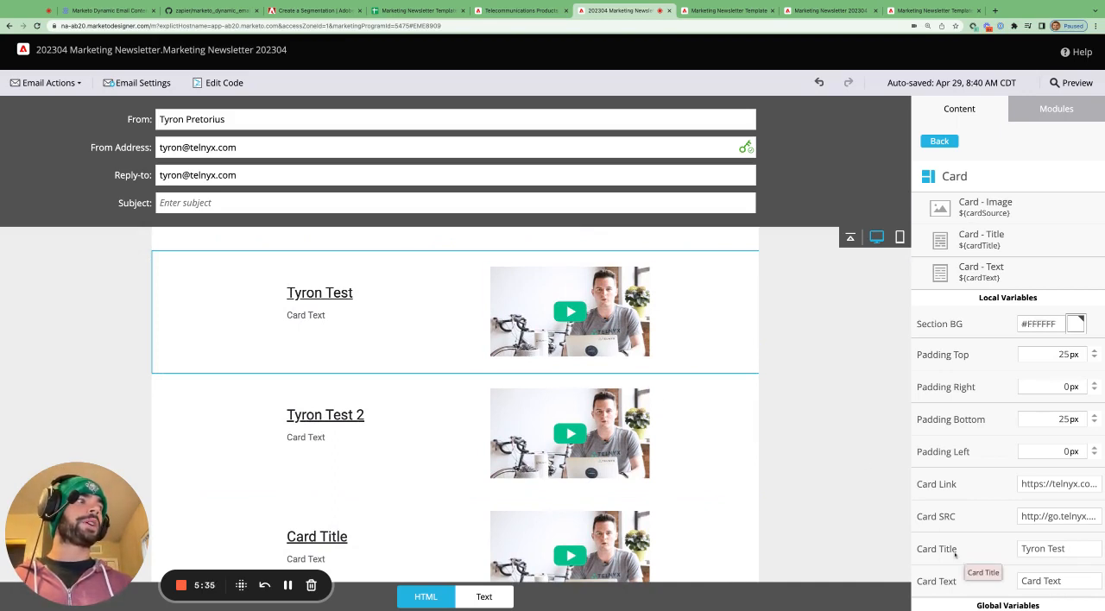
pyautogui.moveTo(1021, 549); pyautogui.dragTo(1067, 549)
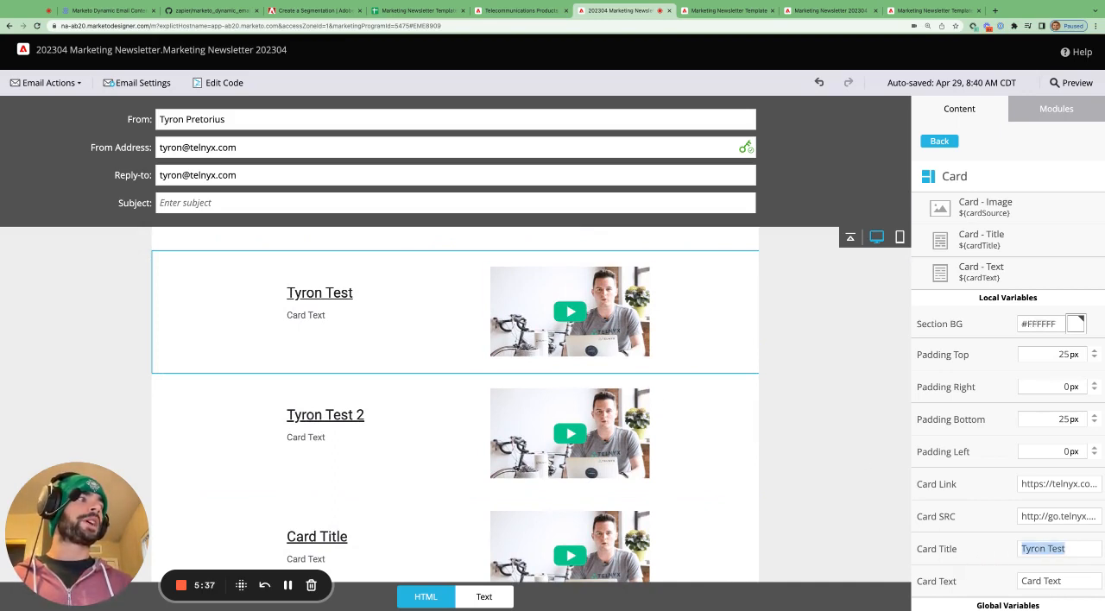
pyautogui.scroll(-1, 437, 433)
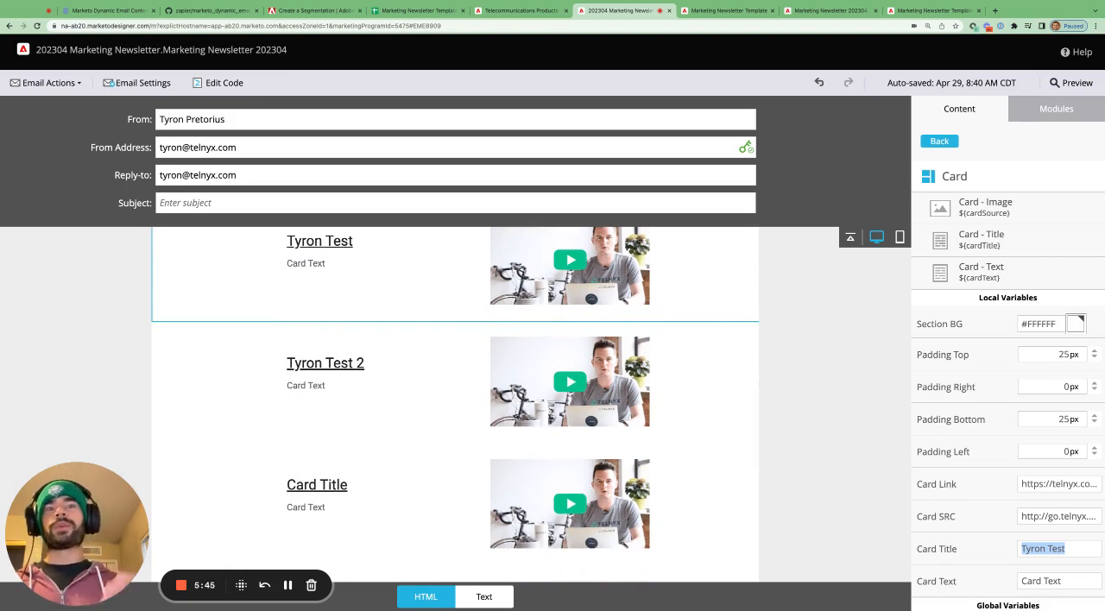
pyautogui.scroll(1, 285, 378)
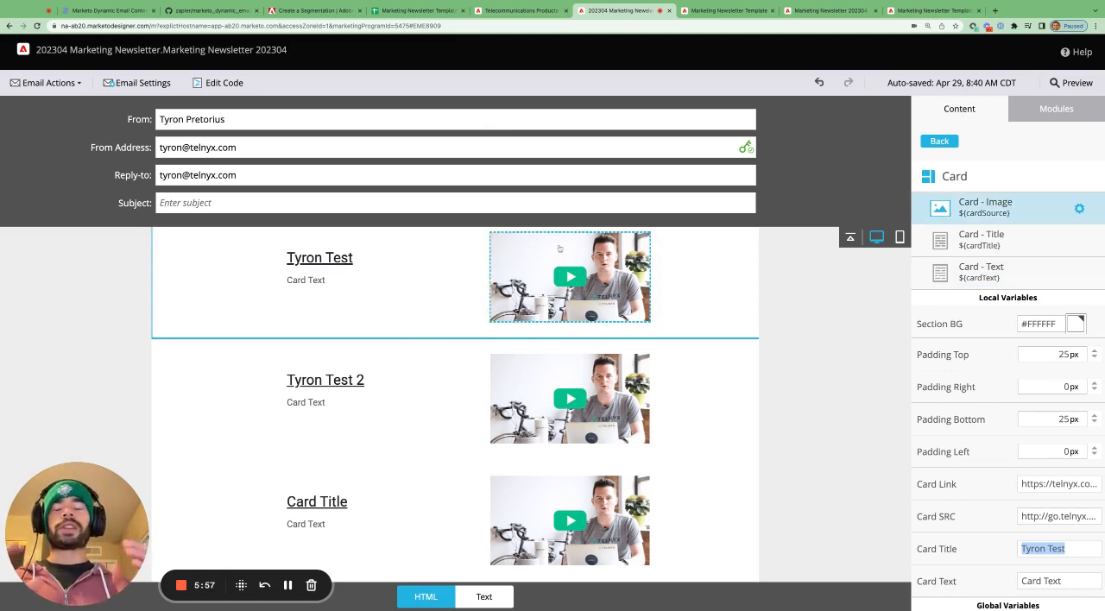
# - Switch to the Marketing Newsletter Template spreadsheet and look over the content cells of the lead content, card and other news rows
pyautogui.click(404, 10)
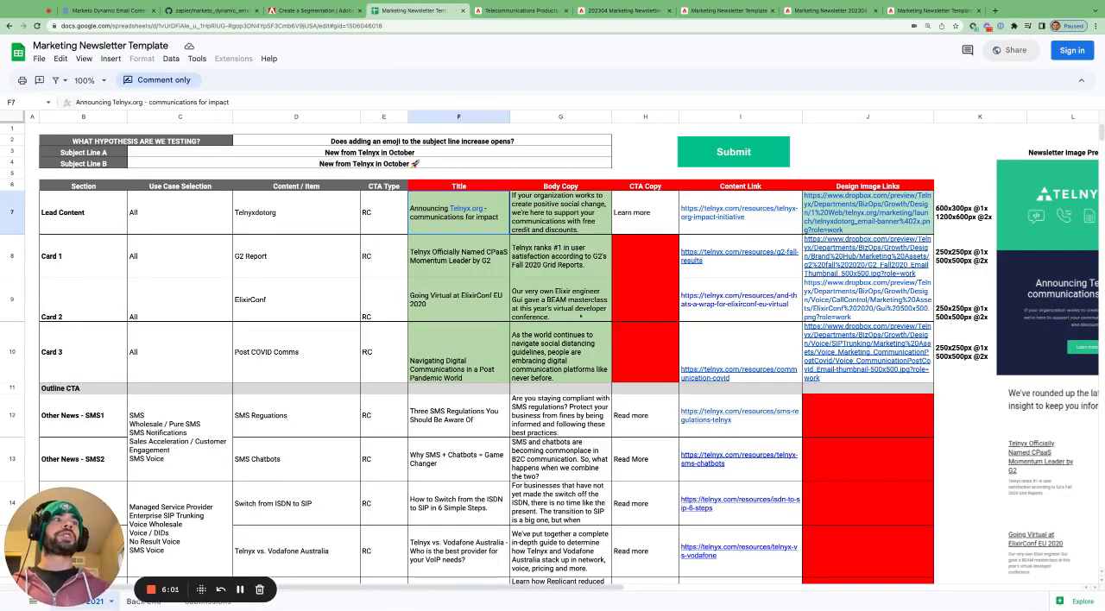
pyautogui.click(556, 316)
pyautogui.moveTo(470, 223); pyautogui.dragTo(850, 551)
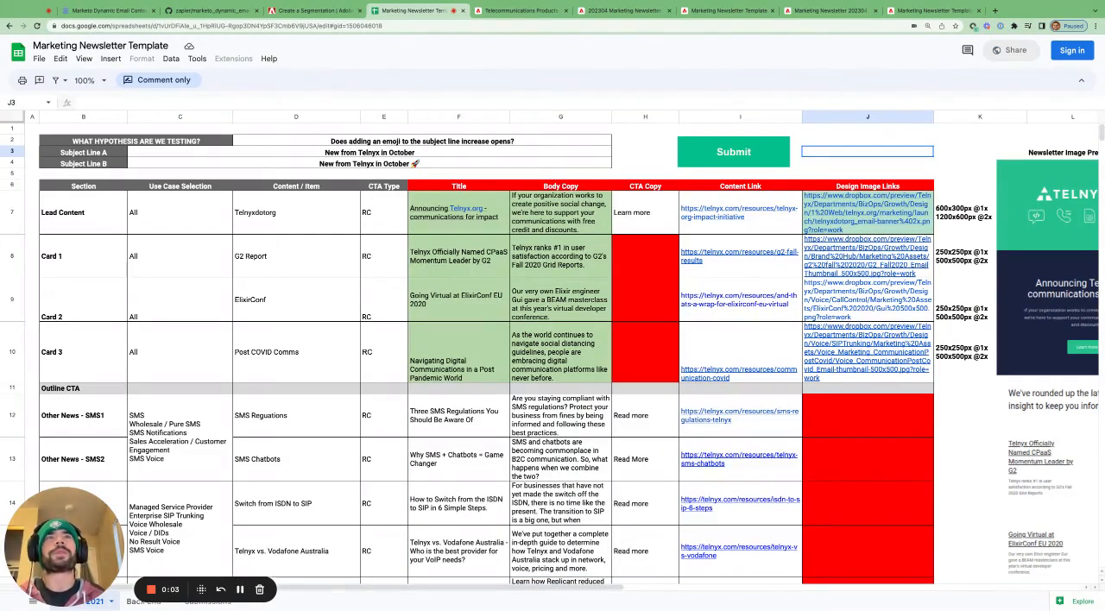
# - Switch to the Marketo dynamic email content article and find the section on collecting email content using Google Sheet templates
pyautogui.click(104, 10)
pyautogui.scroll(3, 503, 214)
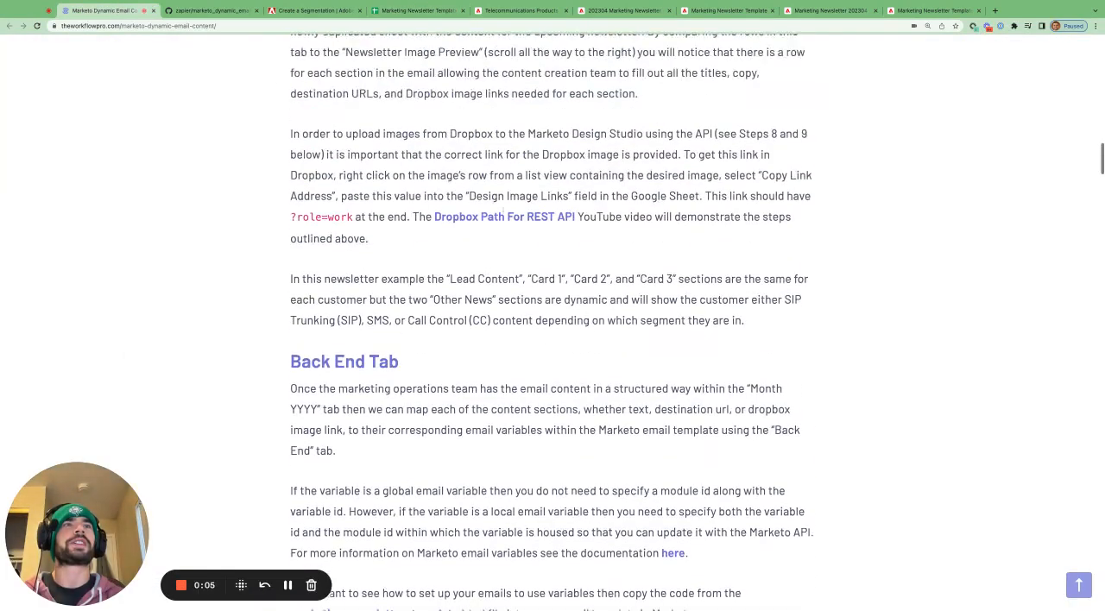
pyautogui.scroll(6, 503, 213)
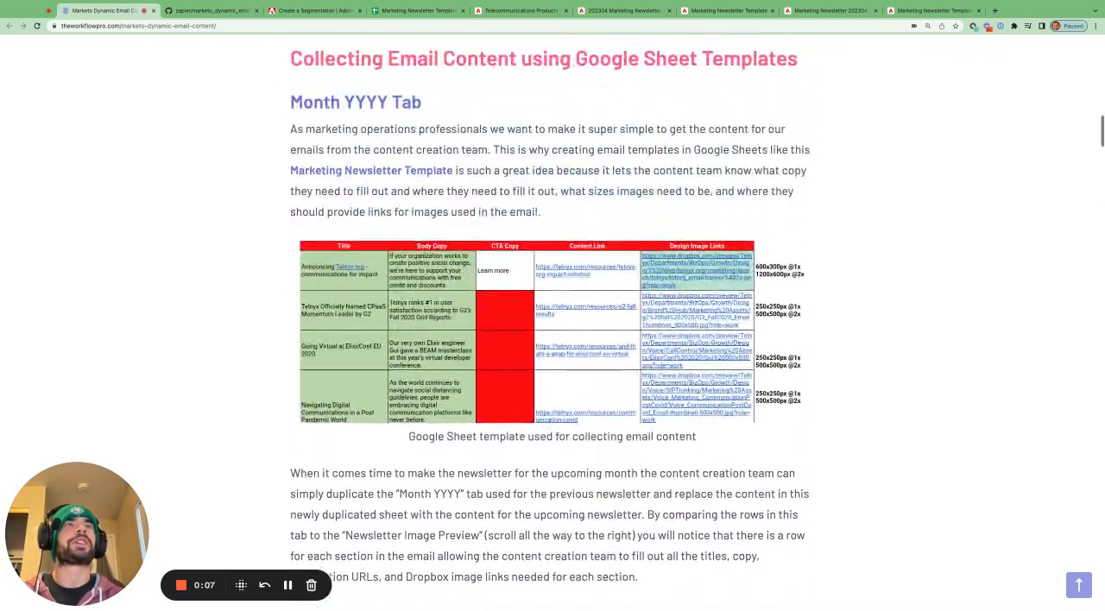
pyautogui.scroll(2, 503, 213)
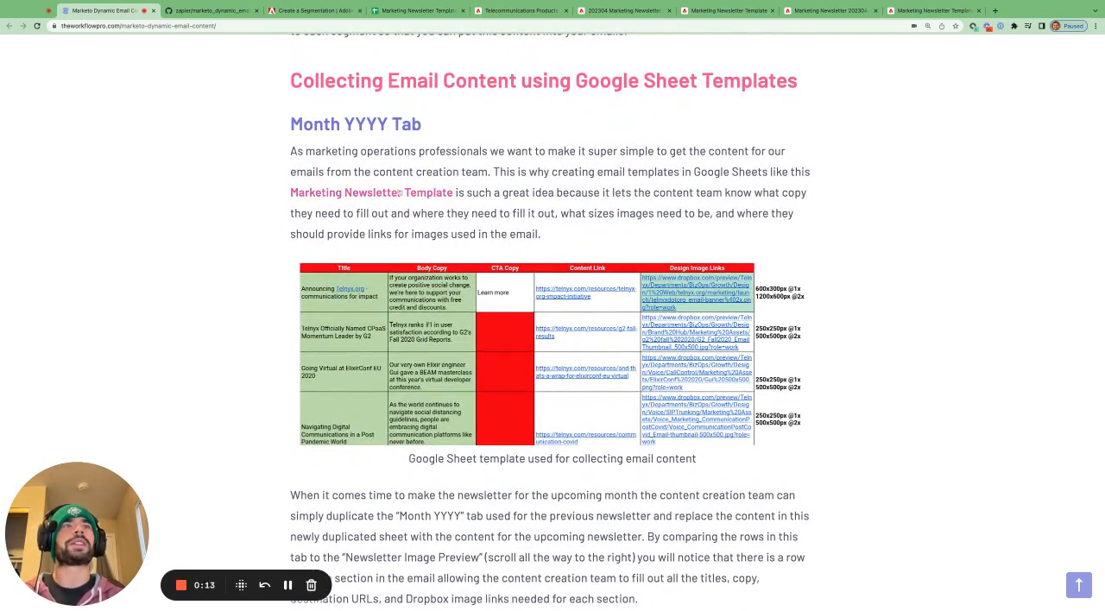
# - Return to the newsletter template spreadsheet and compare the Lead Content title, body copy and CTA copy with the newsletter image preview
pyautogui.click(418, 11)
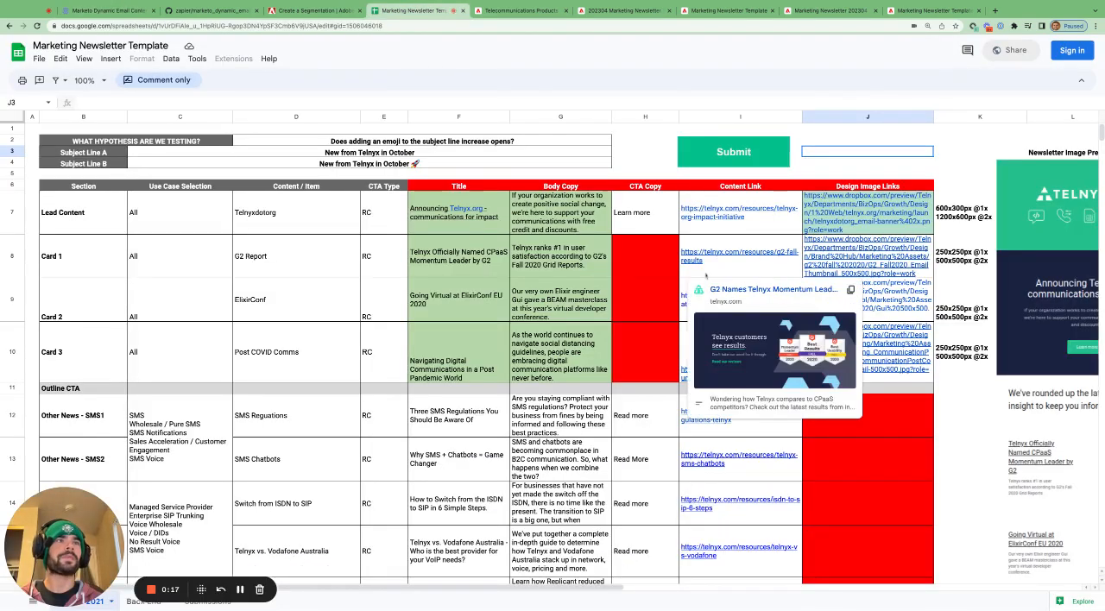
pyautogui.hscroll(5, 706, 275)
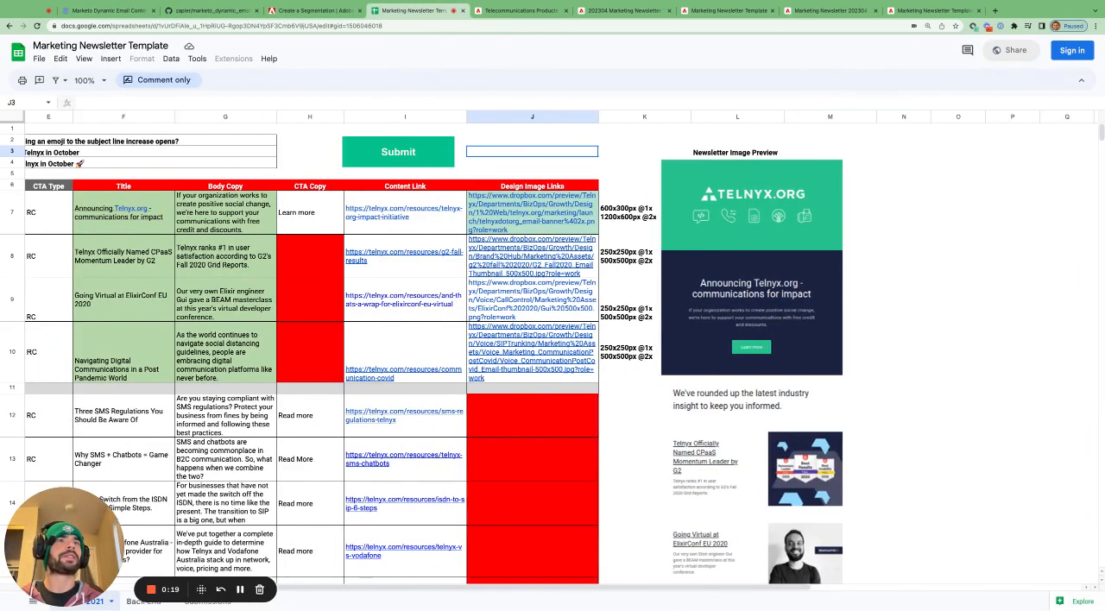
pyautogui.moveTo(121, 212); pyautogui.dragTo(500, 367)
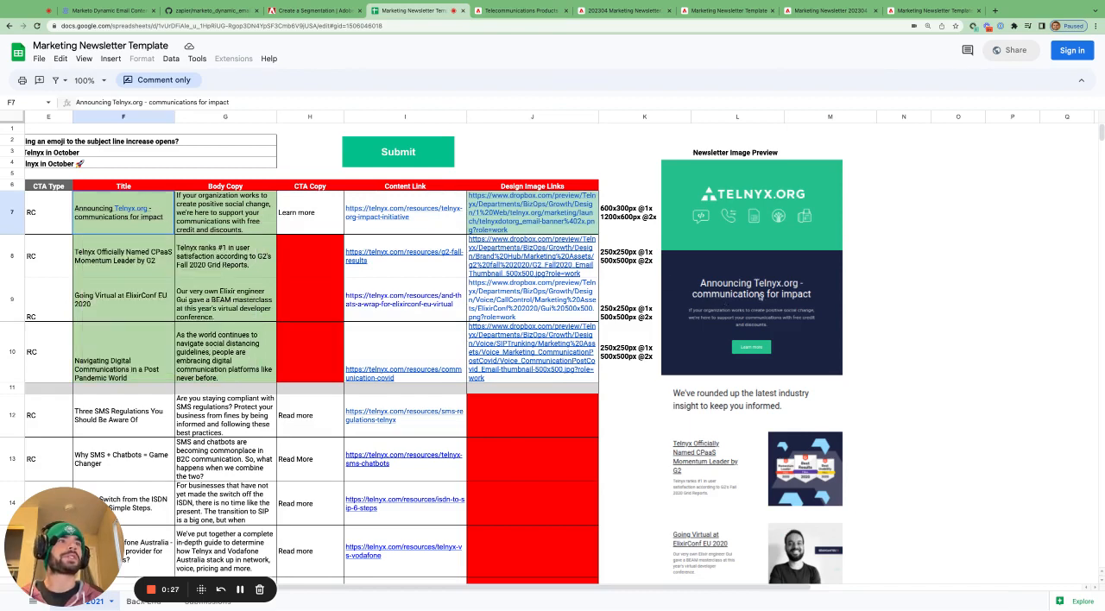
pyautogui.click(243, 204)
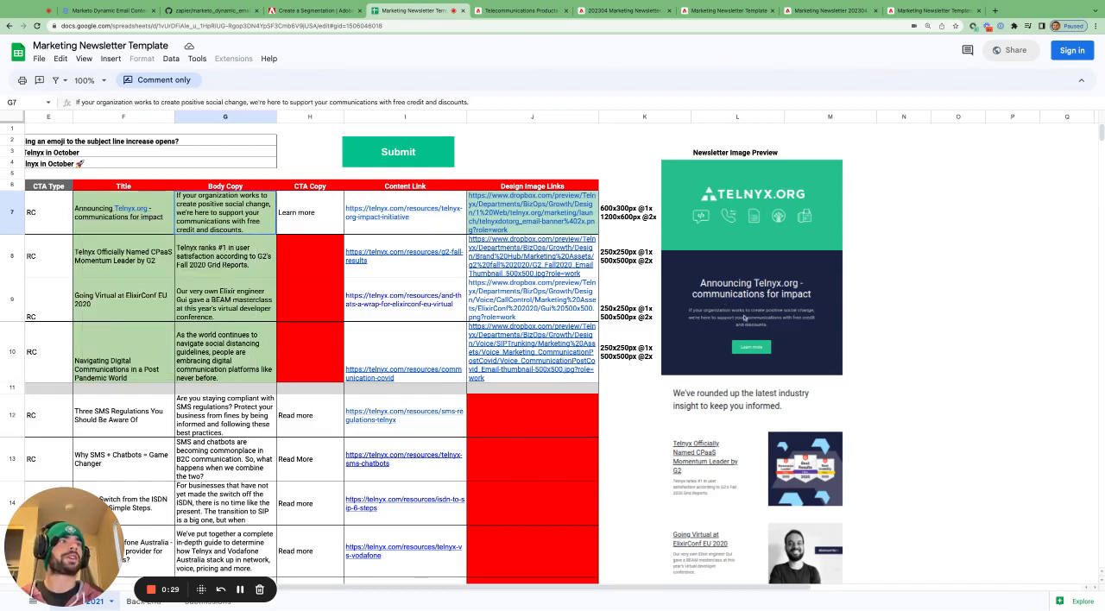
pyautogui.click(283, 211)
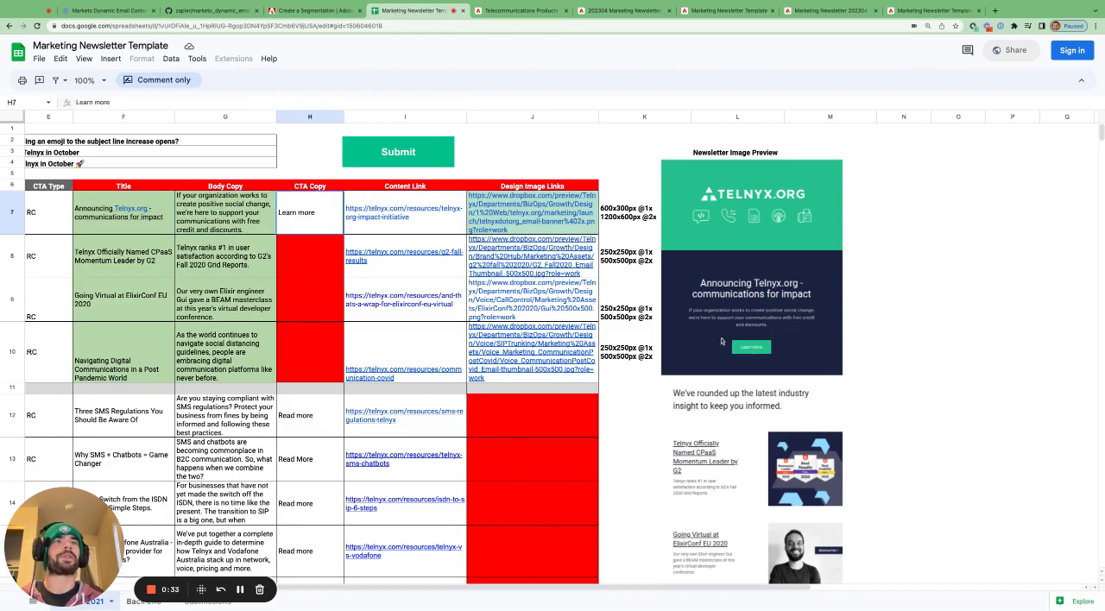
# - Highlight the Card 1 and Card 2 titles in turn and compare them with the cards in the newsletter preview
pyautogui.scroll(-1, 753, 349)
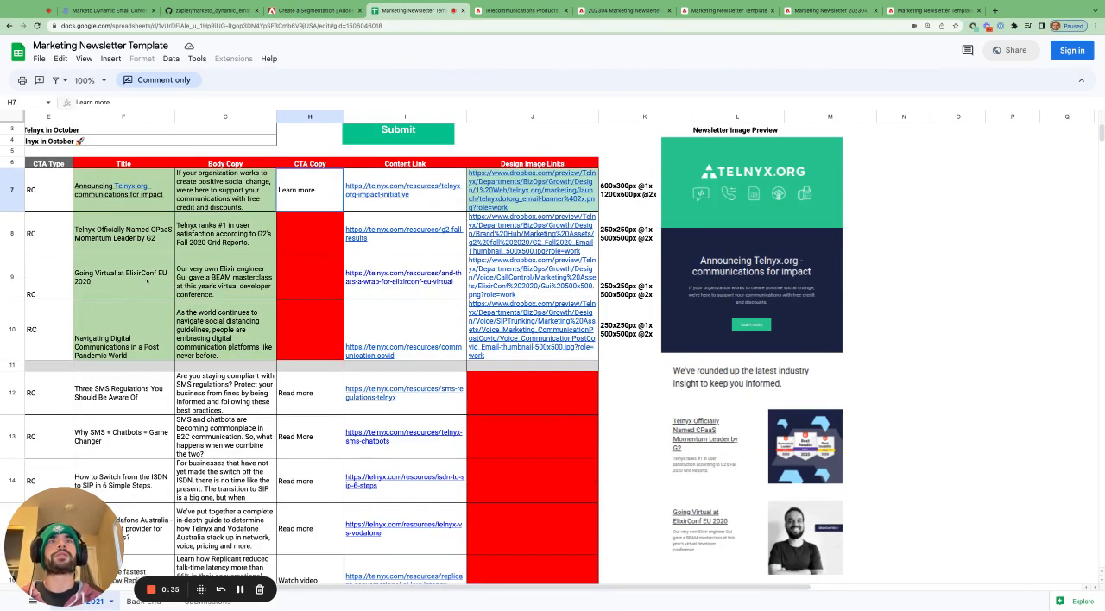
pyautogui.hscroll(-3, 147, 281)
pyautogui.click(344, 248)
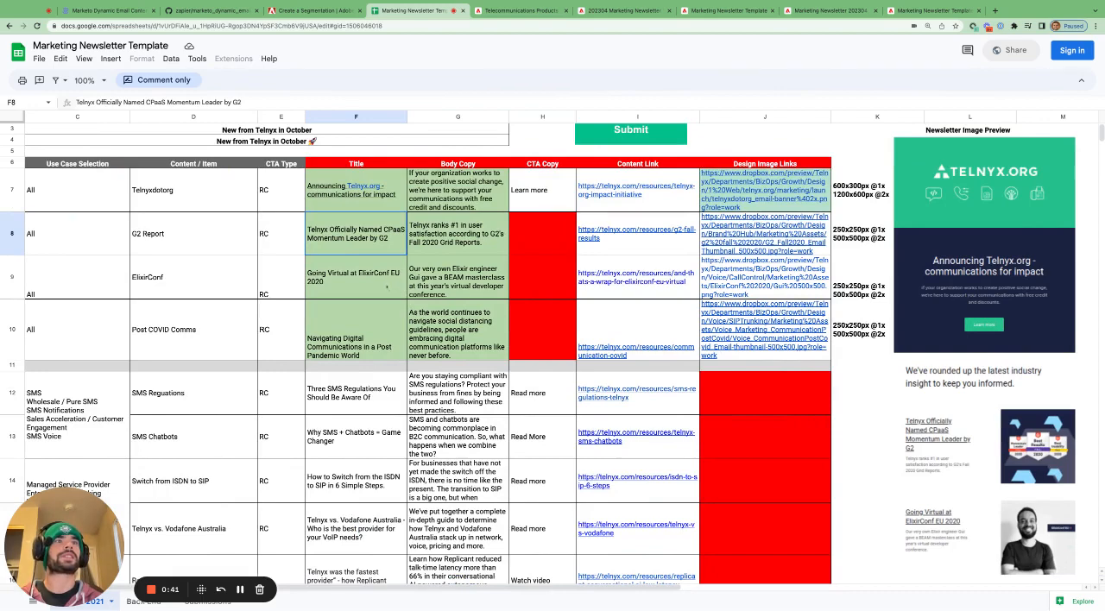
pyautogui.click(386, 289)
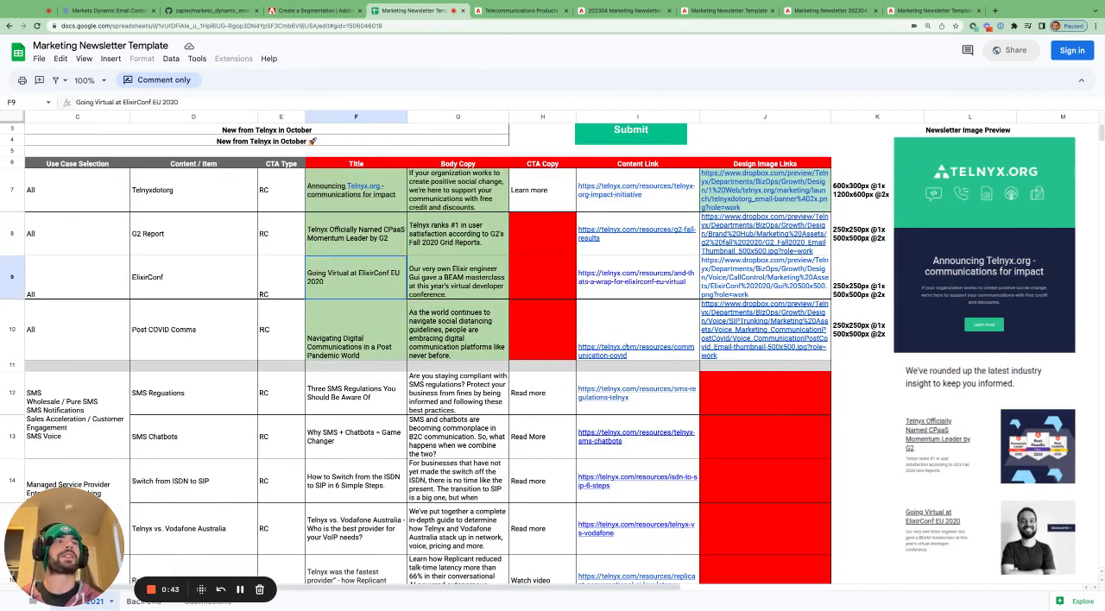
# - Select E7:H10, covering the Lead Content and Card 1 to 3 rows, and follow the preview to its "In other news" section
pyautogui.hscroll(-2, 431, 345)
pyautogui.scroll(-5, 431, 345)
pyautogui.scroll(4, 431, 346)
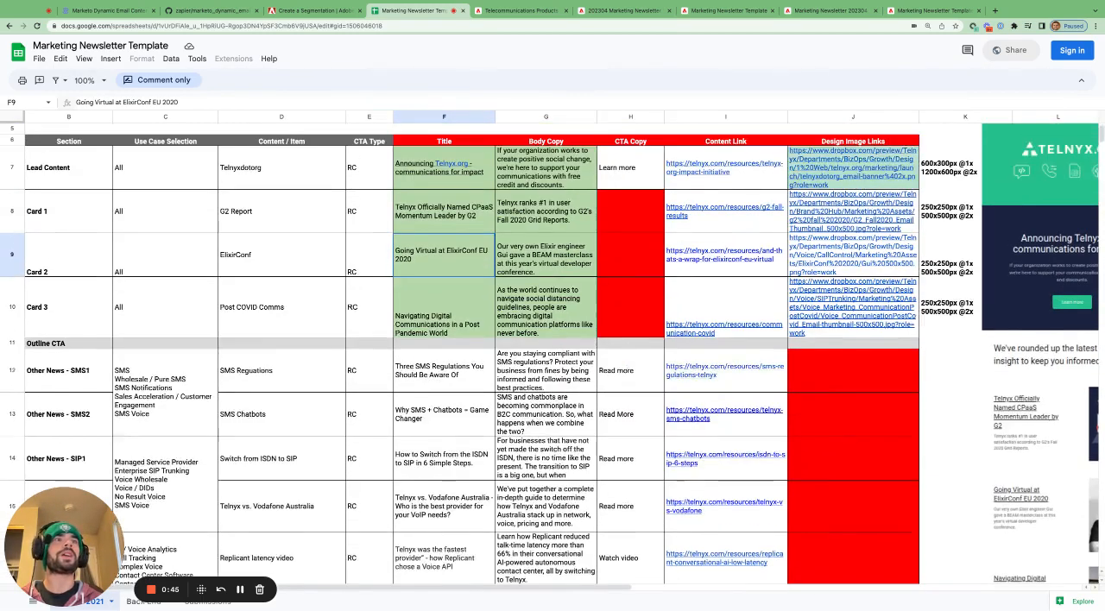
pyautogui.scroll(1, 369, 199)
pyautogui.moveTo(355, 184); pyautogui.dragTo(622, 332)
pyautogui.hscroll(5, 653, 328)
pyautogui.scroll(-3, 653, 328)
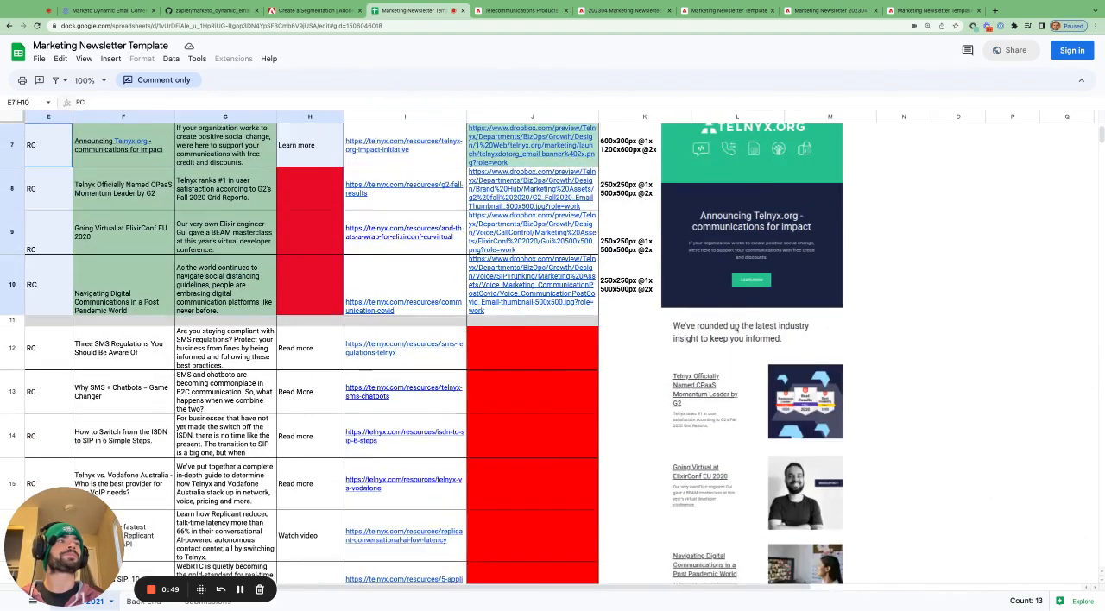
pyautogui.hscroll(-2, 736, 330)
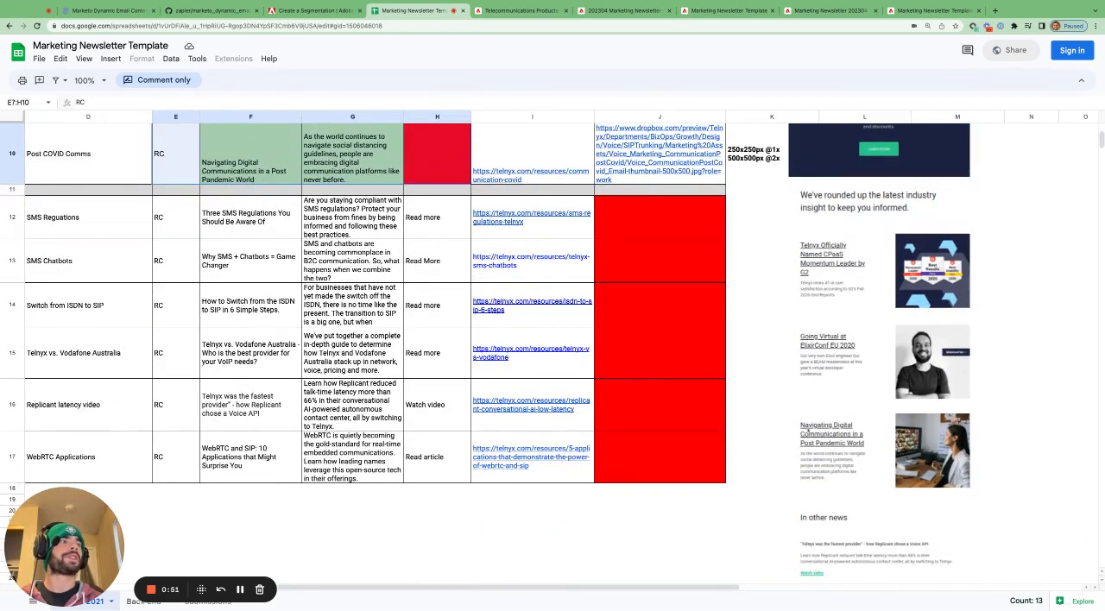
pyautogui.scroll(-2, 807, 429)
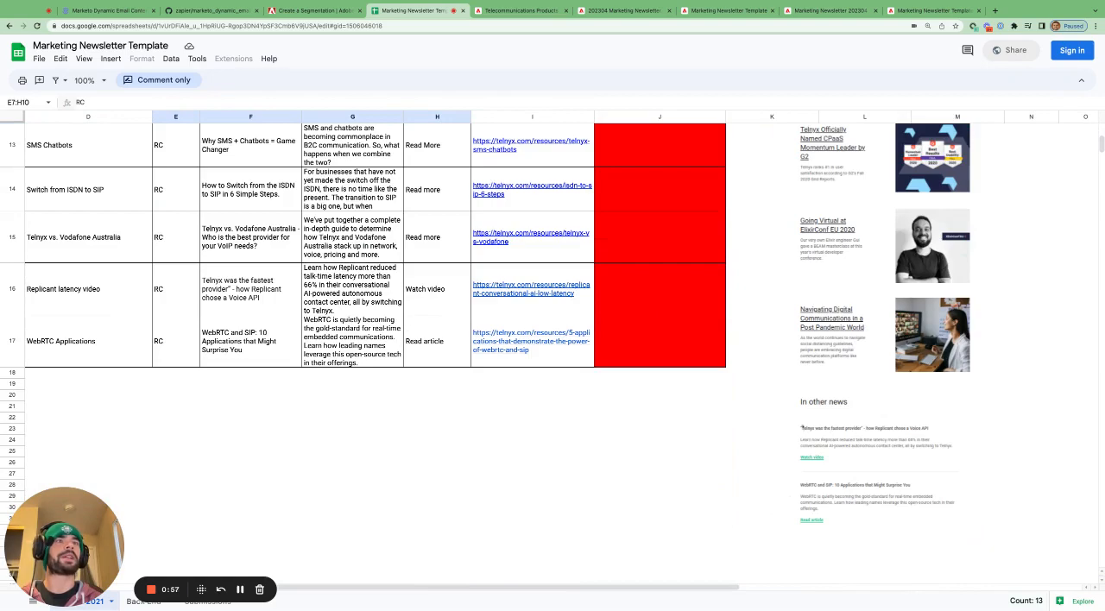
# - Highlight the Other News SMS, SIP and CC section pairs in turn and compare their content with the preview's "In other news" section
pyautogui.hscroll(-3, 402, 312)
pyautogui.scroll(4, 402, 313)
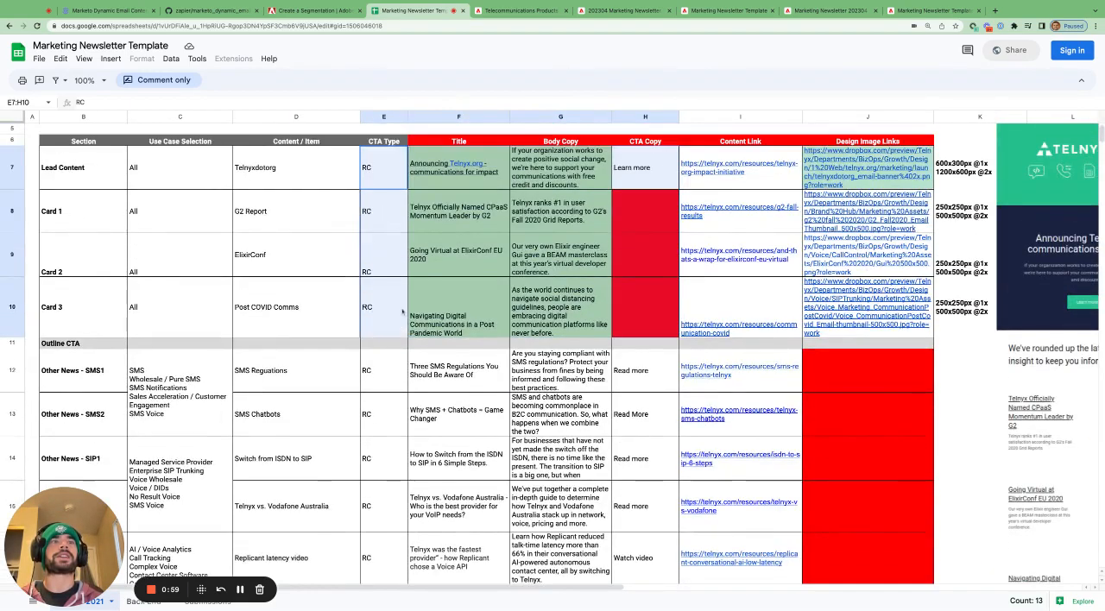
pyautogui.scroll(-1, 402, 312)
pyautogui.scroll(-2, 486, 346)
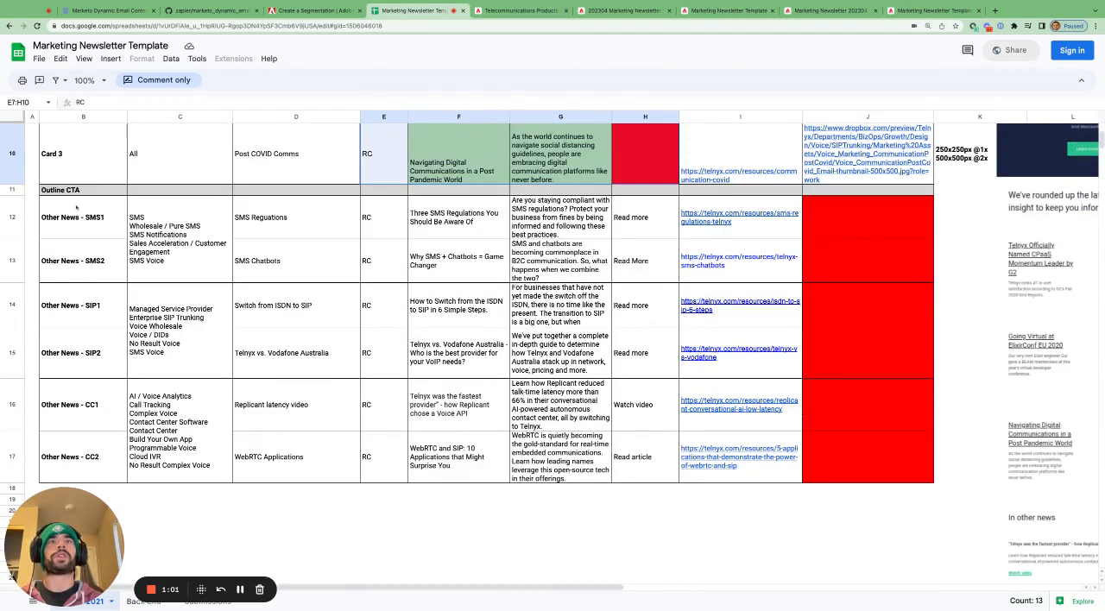
pyautogui.moveTo(98, 215); pyautogui.dragTo(98, 276)
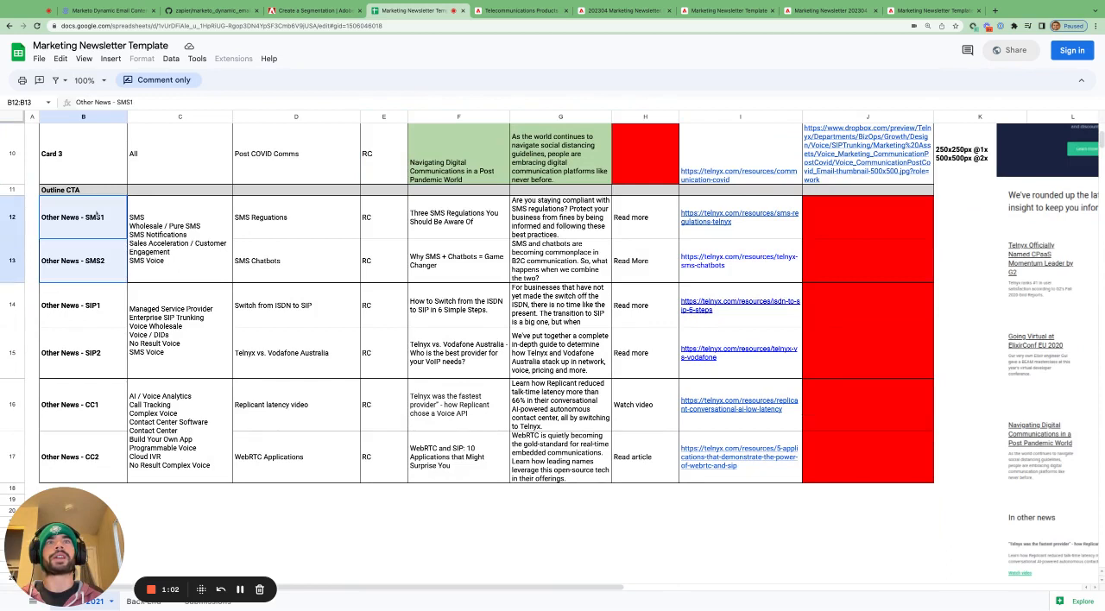
pyautogui.click(104, 315)
pyautogui.hotkey('shift', 'Down')
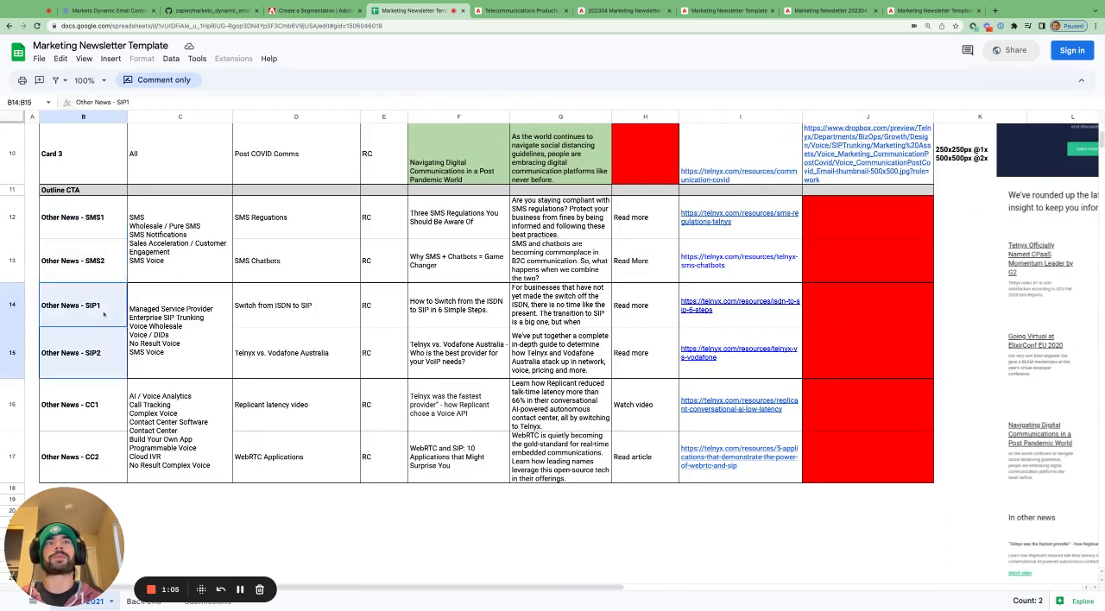
pyautogui.click(101, 410)
pyautogui.hotkey('shift', 'Down')
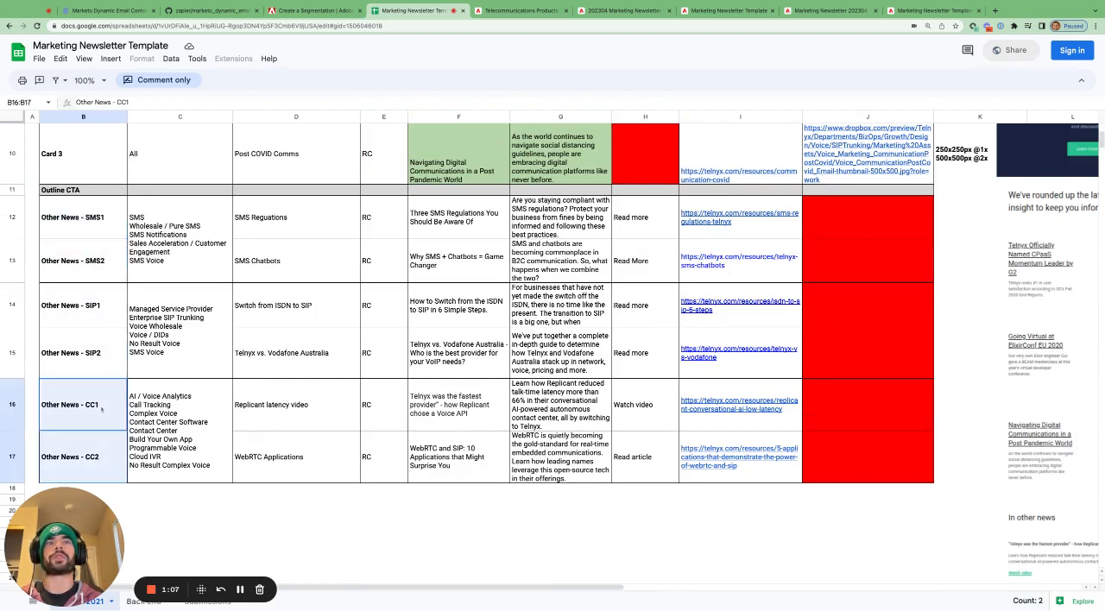
pyautogui.hscroll(5, 440, 450)
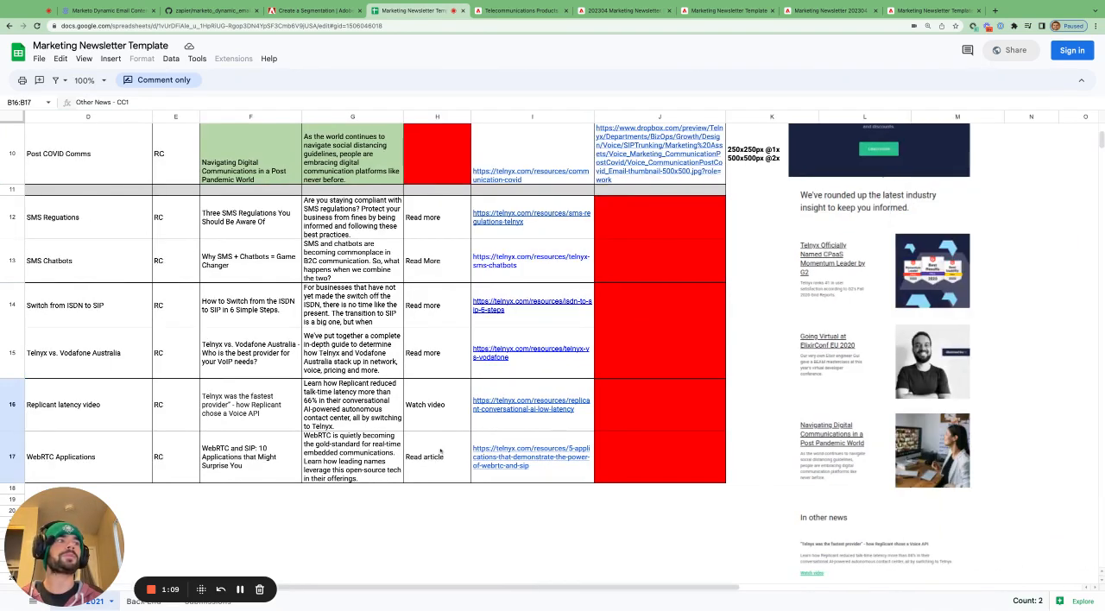
pyautogui.scroll(-3, 725, 426)
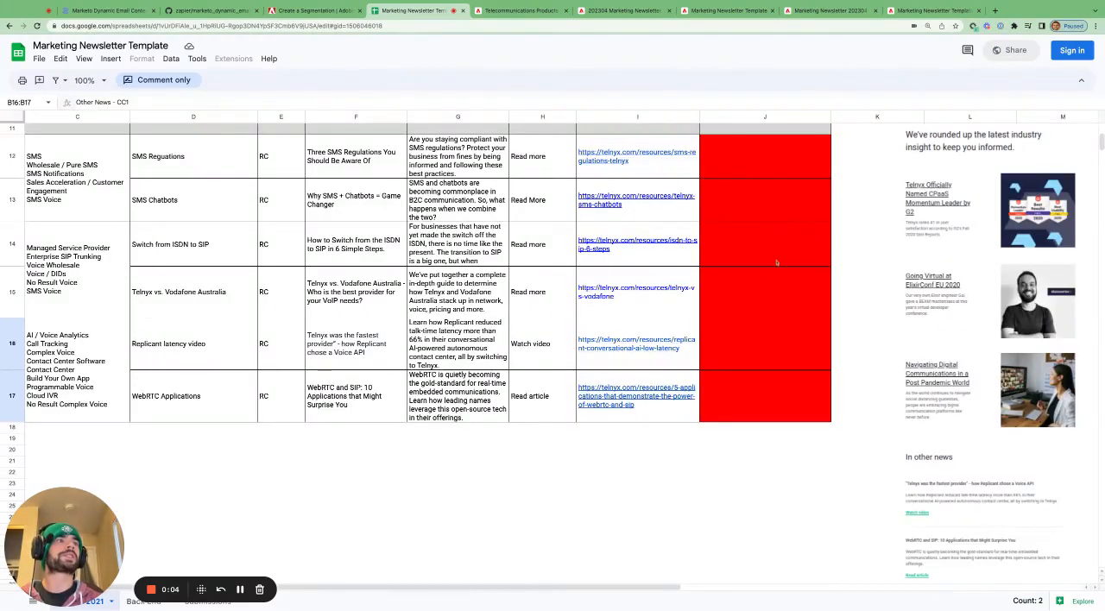
# - Select the Design Image Links cells for Lead Content and Cards 1 to 3, J7:J10
pyautogui.scroll(5, 776, 262)
pyautogui.click(775, 212)
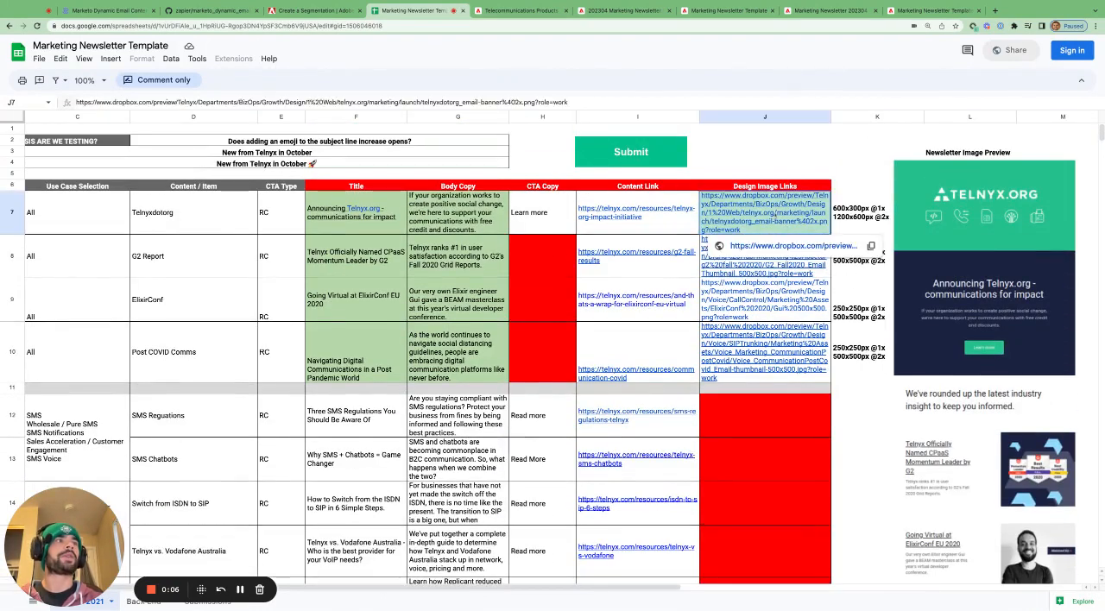
pyautogui.hotkey('shift', 'Down')
pyautogui.hotkey('shift', 'Down')
pyautogui.hotkey('shift', 'Down')
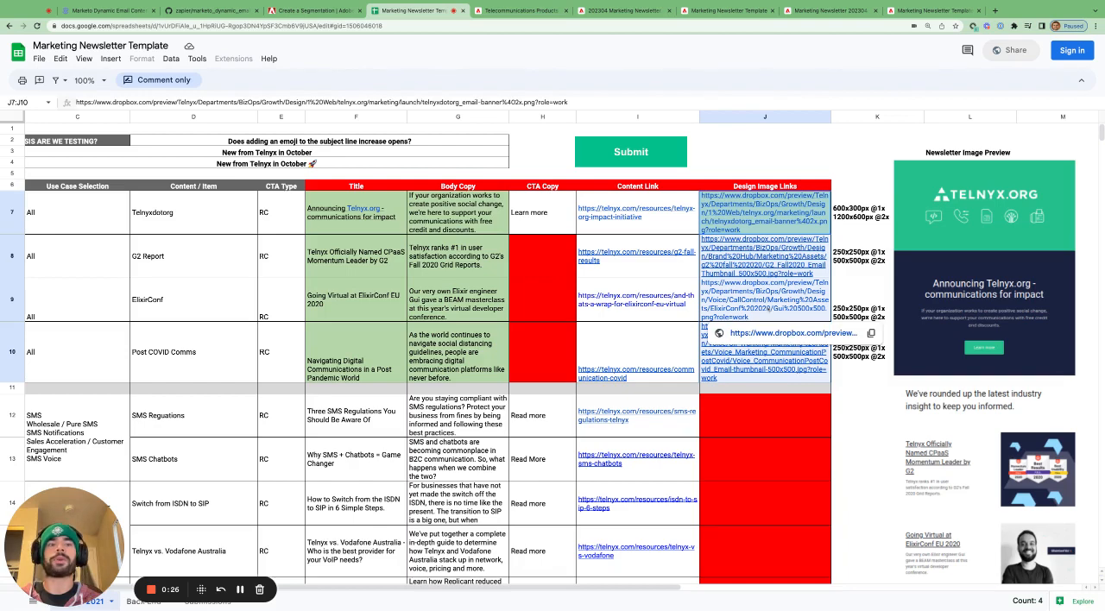
# - Switch to the Marketo dynamic email content article and read how to provide the correct Dropbox image links
pyautogui.hotkey('ctrl', '1')
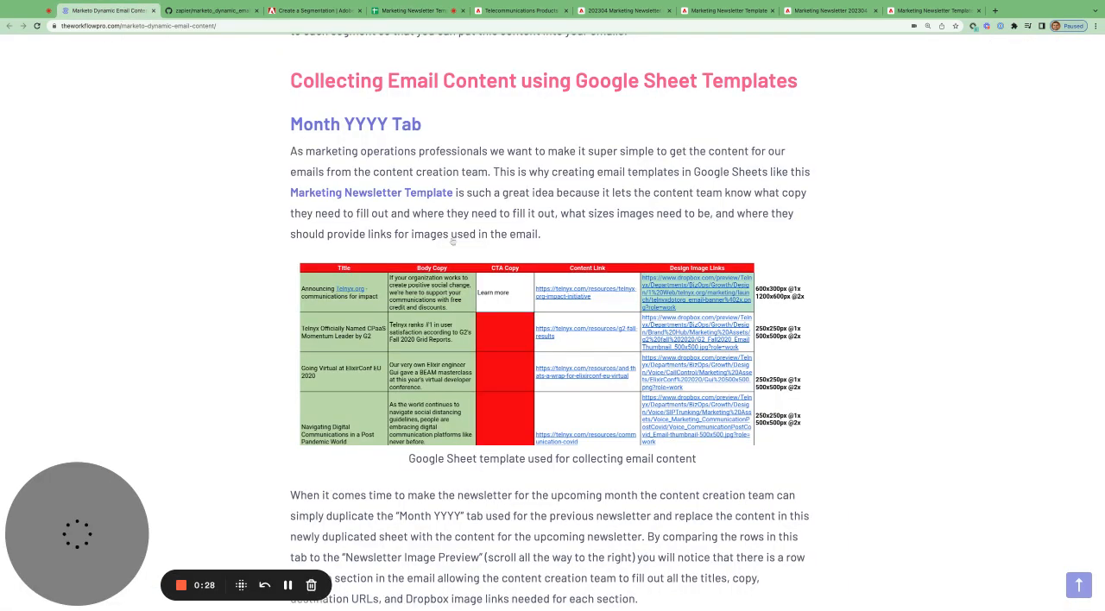
pyautogui.scroll(-1, 490, 274)
pyautogui.scroll(-3, 489, 275)
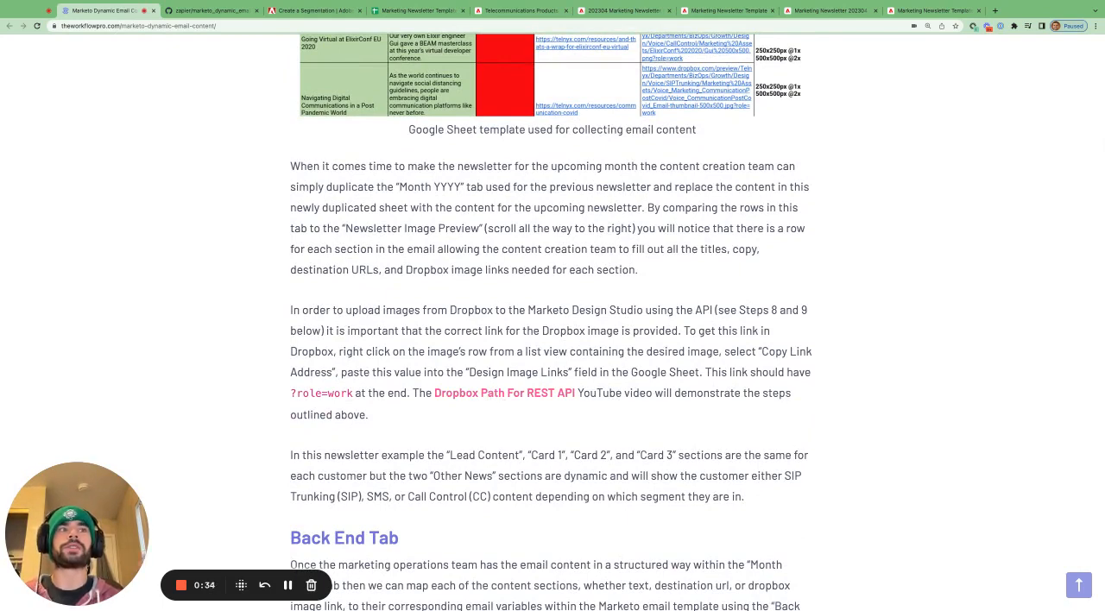
# - Read the article's Back End Tab section and open the Back End sheet of the Marketing Newsletter Template
pyautogui.scroll(-5, 553, 322)
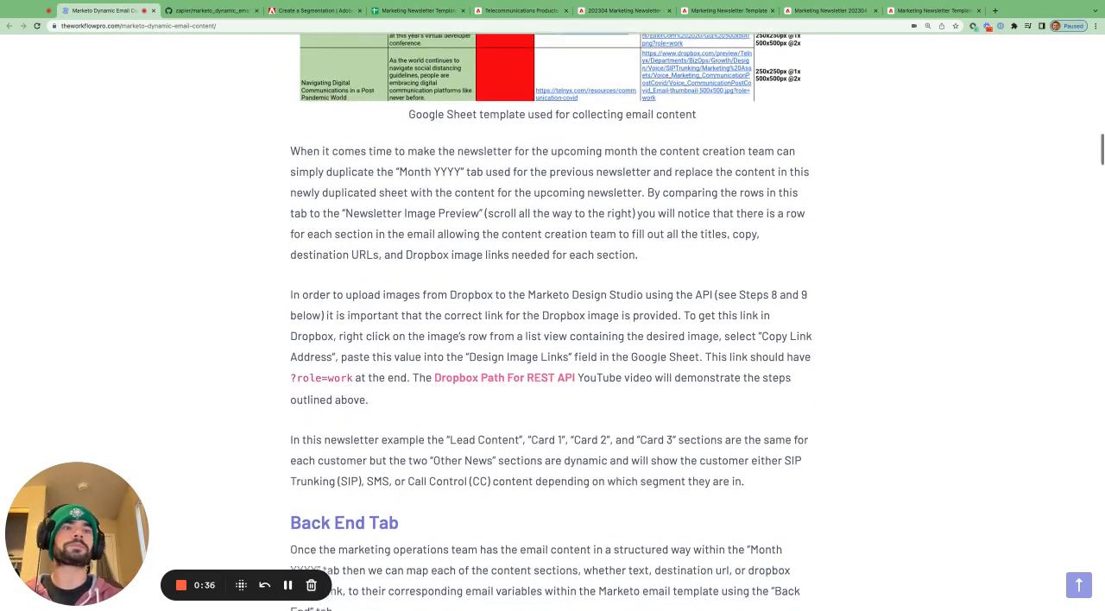
pyautogui.scroll(-3, 553, 322)
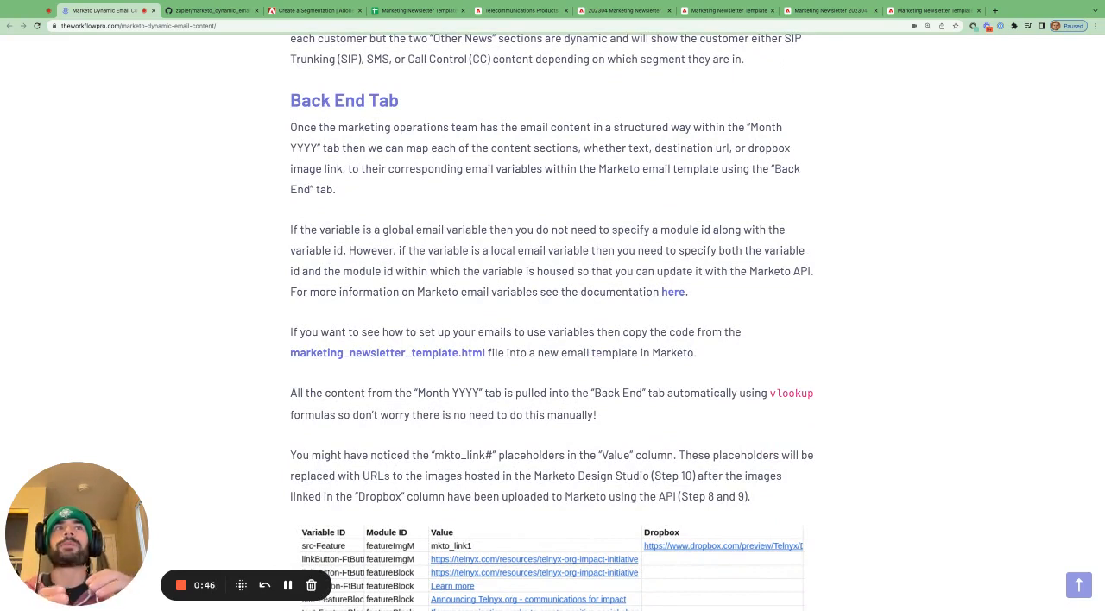
pyautogui.click(425, 18)
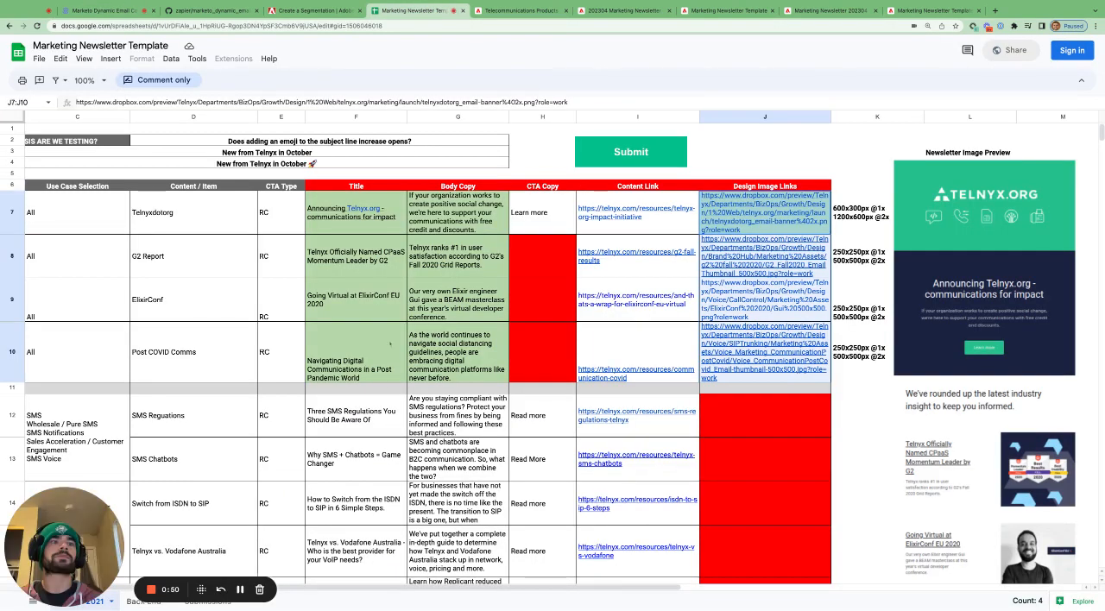
pyautogui.scroll(-1, 388, 387)
pyautogui.moveTo(63, 588); pyautogui.dragTo(62, 536)
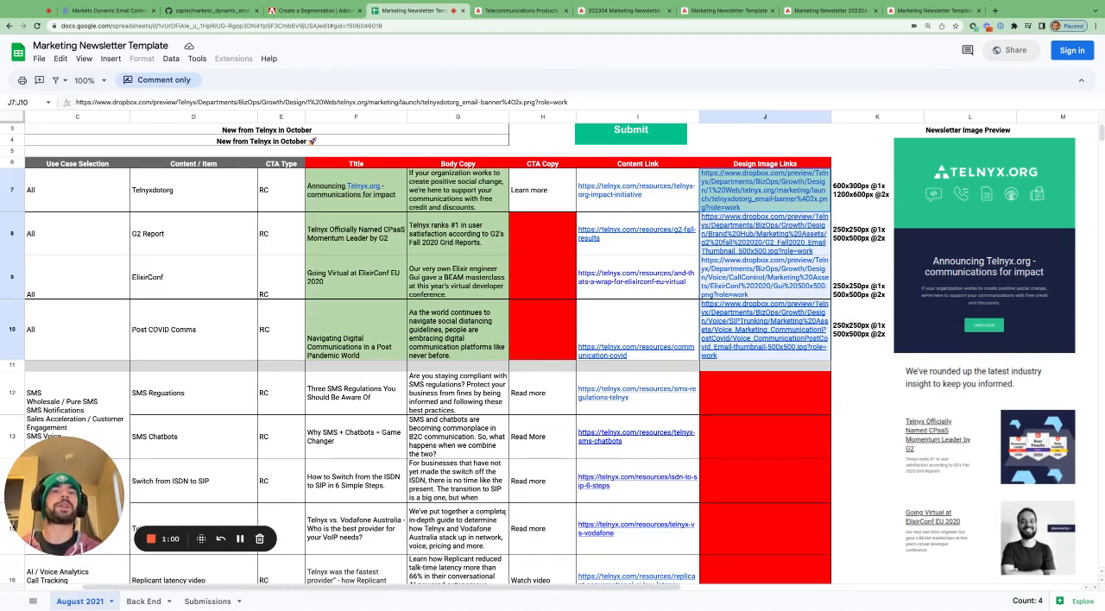
pyautogui.click(143, 602)
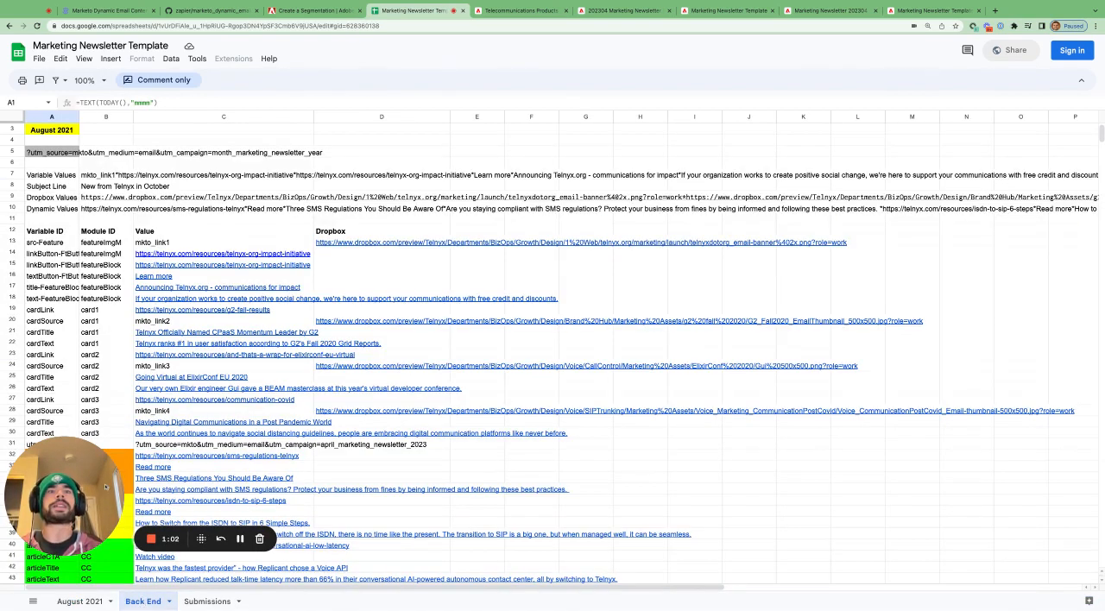
pyautogui.moveTo(40, 483); pyautogui.dragTo(786, 319)
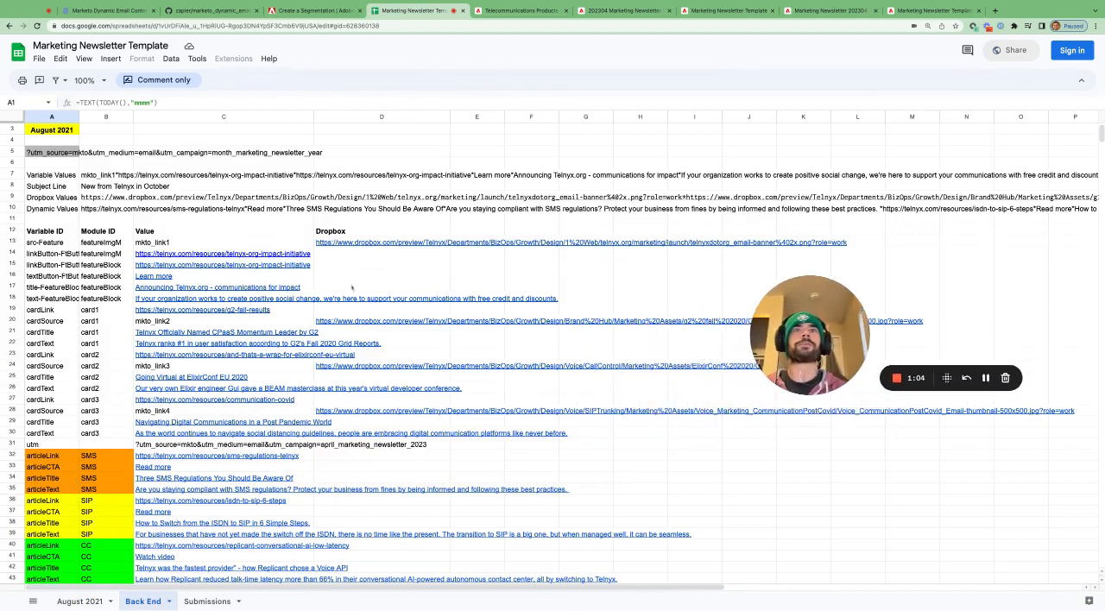
# - Select the Module ID column from its heading through the card3 rows, B12:B30
pyautogui.scroll(-2, 298, 293)
pyautogui.scroll(-2, 298, 294)
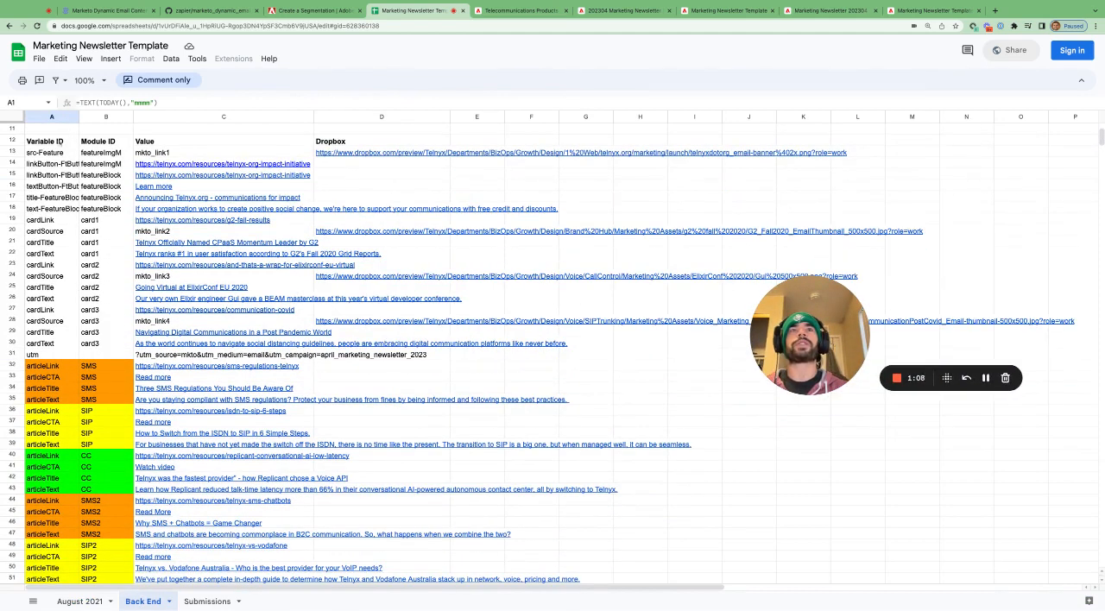
pyautogui.moveTo(106, 142); pyautogui.dragTo(106, 175)
pyautogui.hotkey('shift', 'Down')
pyautogui.hotkey('shift', 'Down')
pyautogui.hotkey('shift', 'Down')
pyautogui.hotkey('shift', 'Down')
pyautogui.hotkey('shift', 'Down')
pyautogui.hotkey('shift', 'Down')
pyautogui.hotkey('shift', 'Down')
pyautogui.hotkey('shift', 'Down')
pyautogui.hotkey('shift', 'Down')
pyautogui.hotkey('shift', 'Down')
pyautogui.hotkey('shift', 'Down')
pyautogui.hotkey('shift', 'Down')
pyautogui.hotkey('shift', 'Down')
pyautogui.hotkey('shift', 'Down')
pyautogui.hotkey('shift', 'Down')
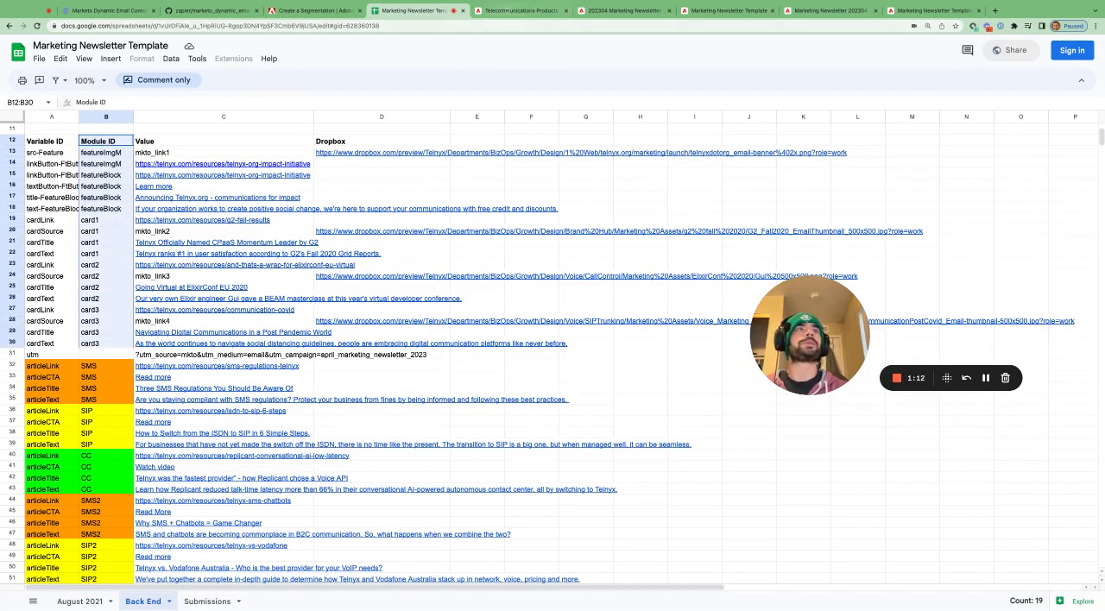
# - List all modules of the Marketing Newsletter 202304 email in Marketo and compare them with the sheet's card1 to card3 Module IDs, B19:B30
pyautogui.click(624, 11)
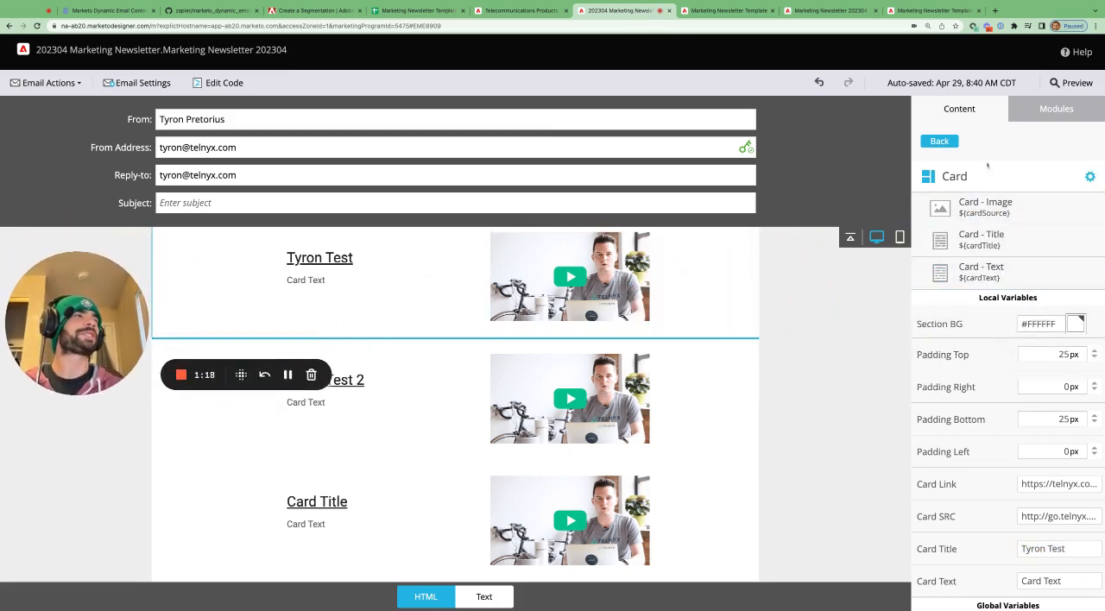
pyautogui.click(950, 142)
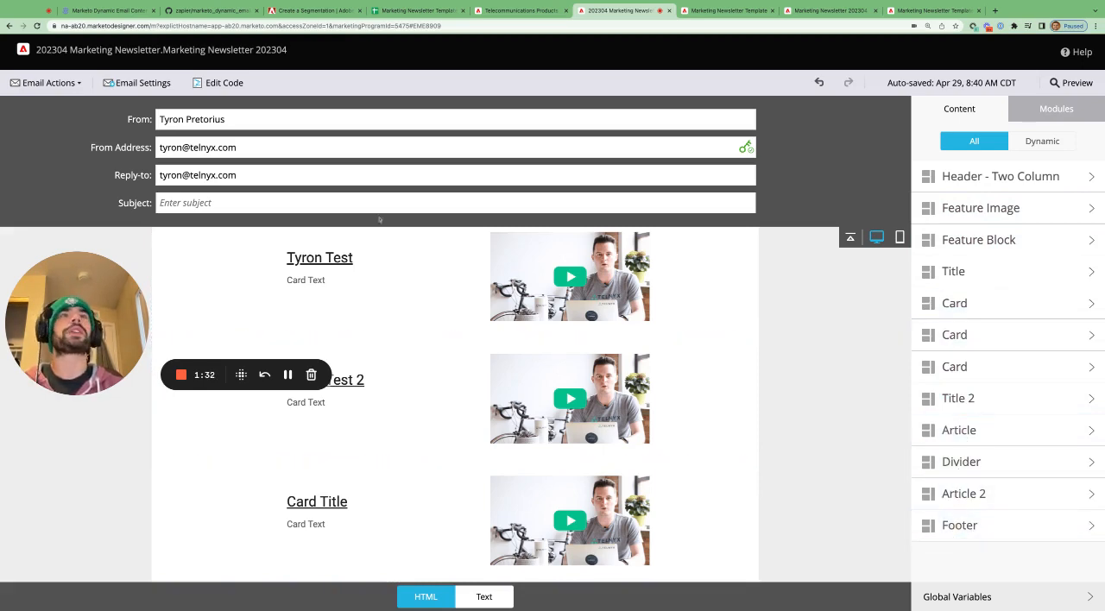
pyautogui.click(418, 10)
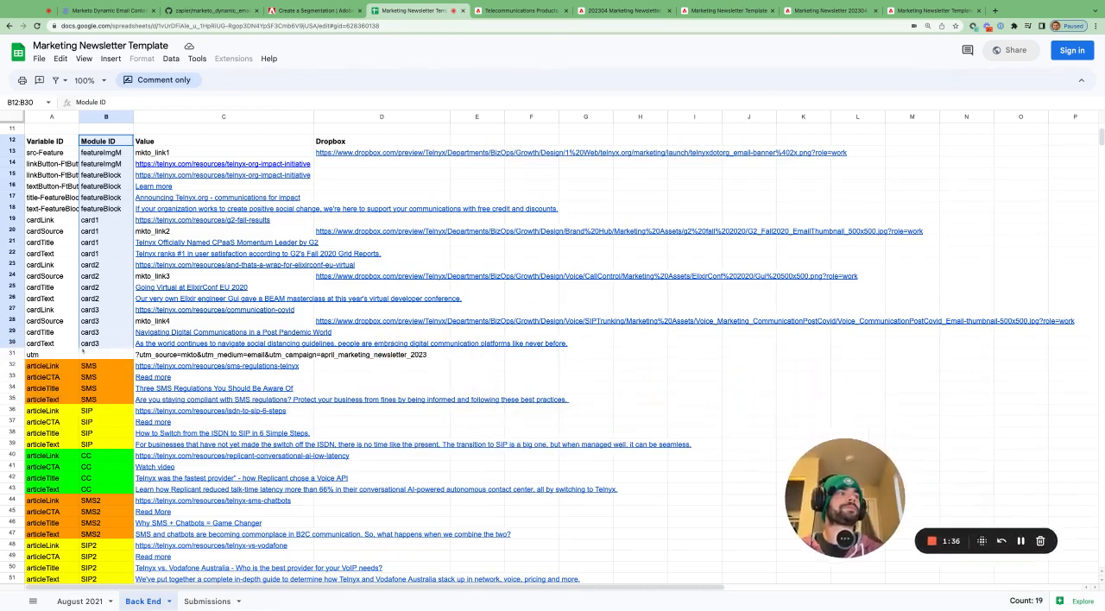
pyautogui.click(96, 175)
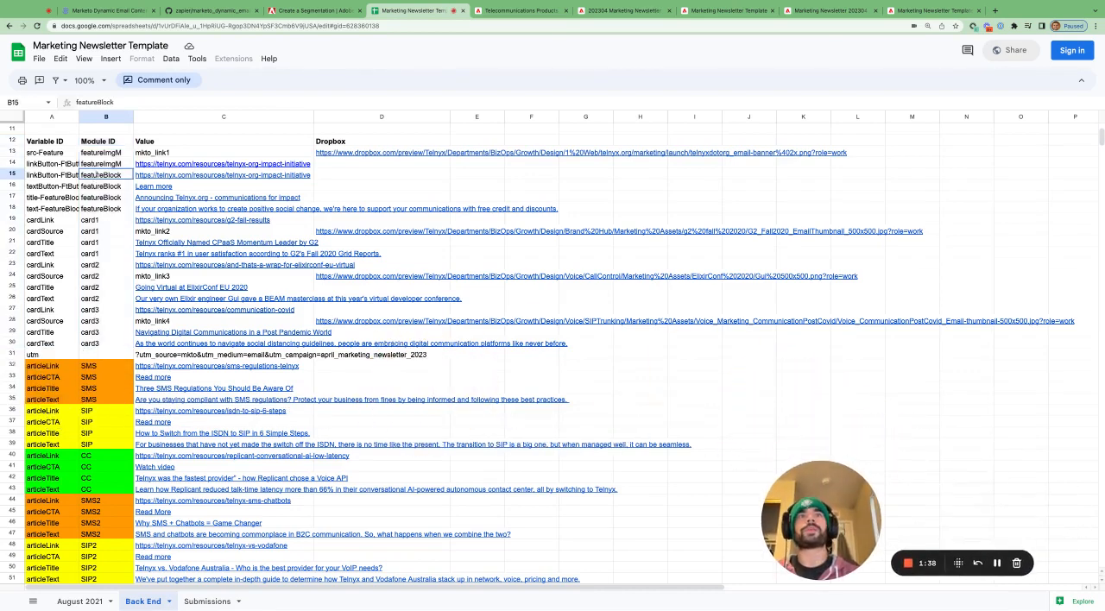
pyautogui.moveTo(109, 154); pyautogui.dragTo(100, 344)
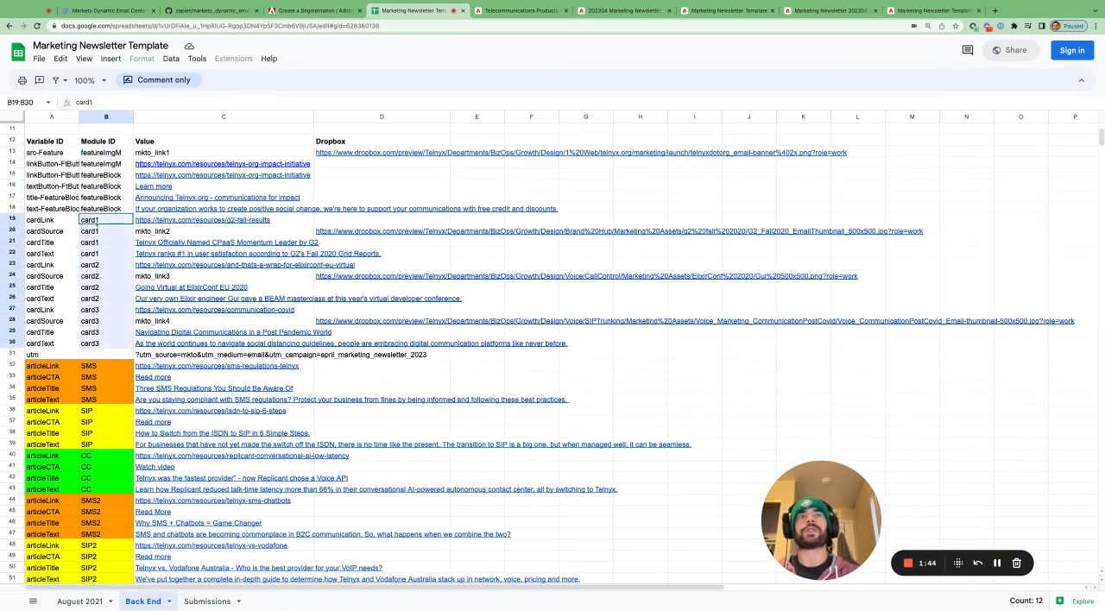
pyautogui.click(111, 298)
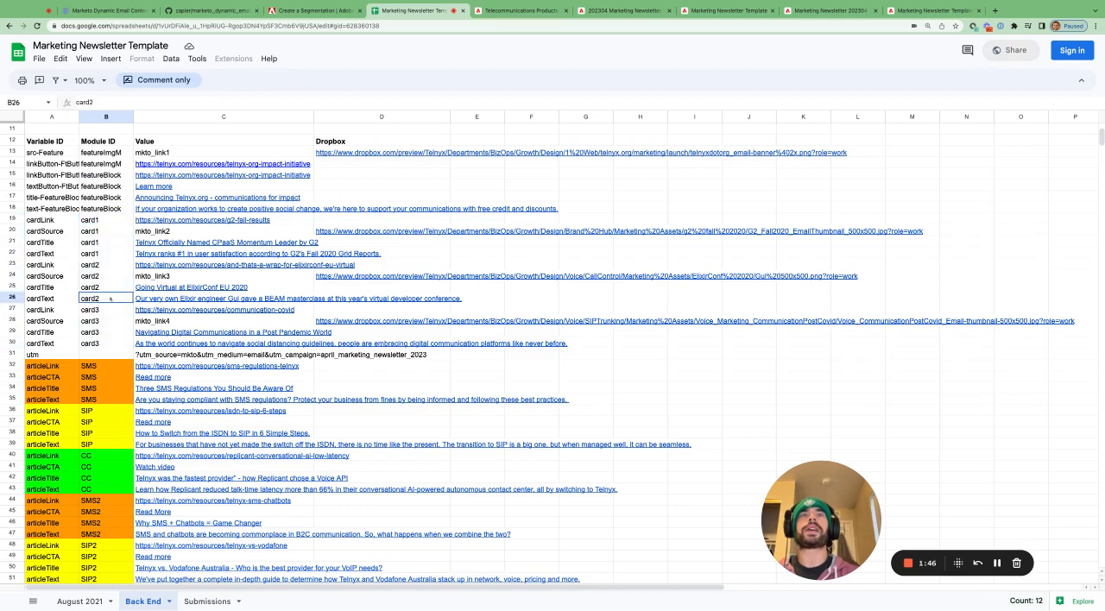
# - Select the four card1 Variable IDs from cardLink to cardText, A19:A22
pyautogui.click(48, 220)
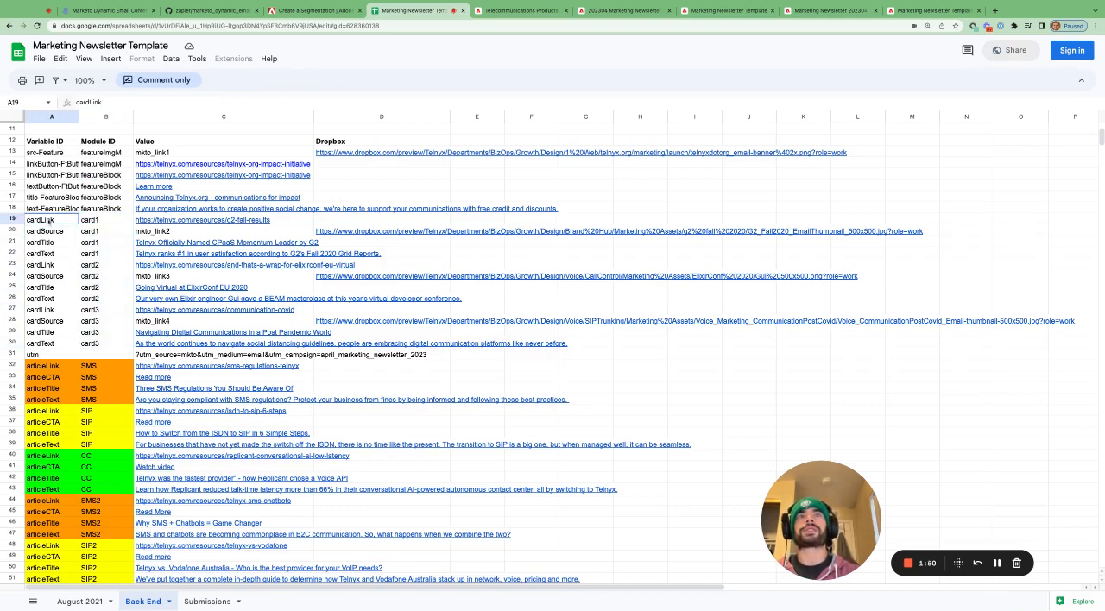
pyautogui.hotkey('shift', 'Down')
pyautogui.hotkey('shift', 'Down')
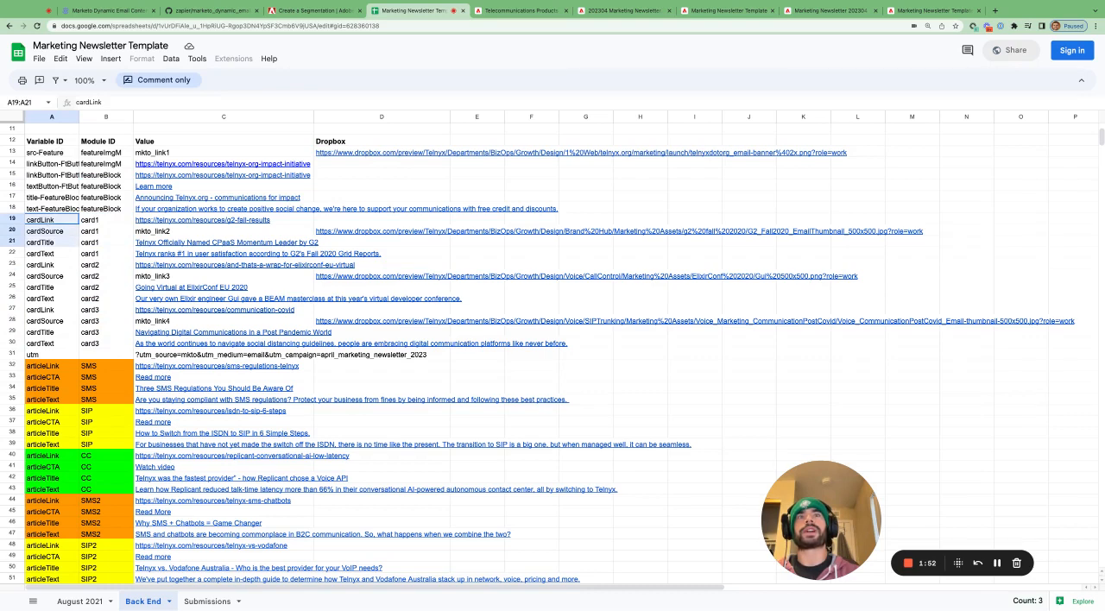
pyautogui.click(47, 255)
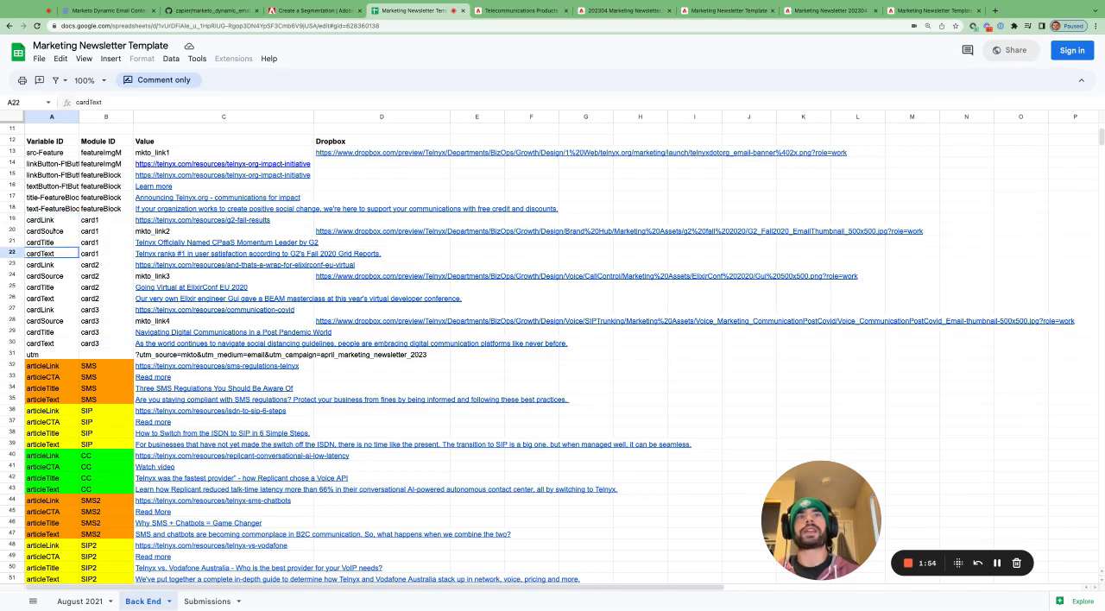
pyautogui.click(57, 222)
pyautogui.hotkey('shift', 'Down')
pyautogui.hotkey('shift', 'Down')
pyautogui.hotkey('shift', 'Down')
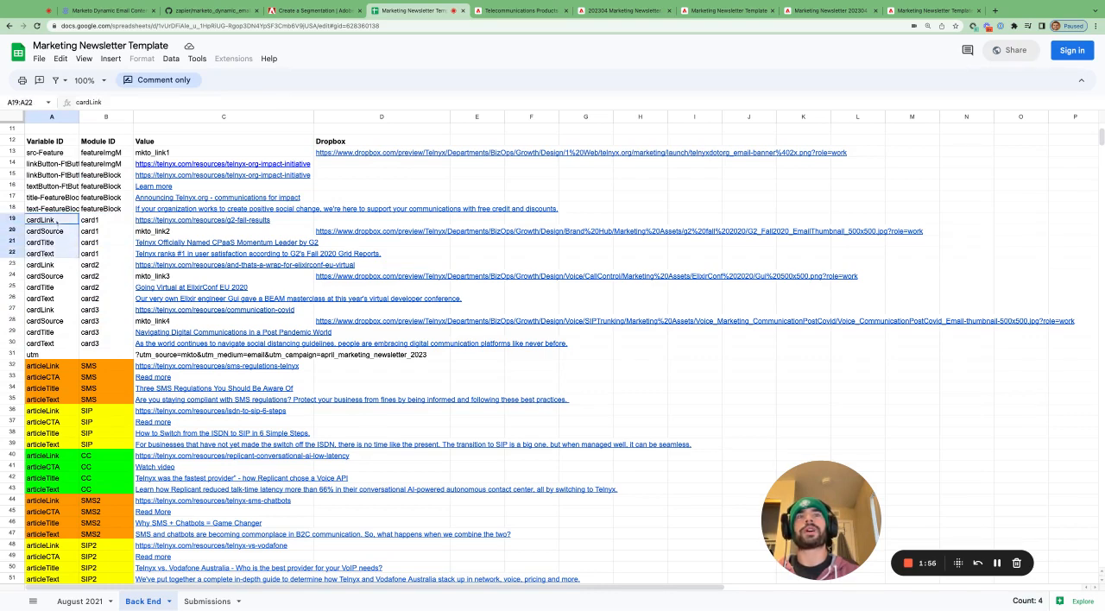
# - Highlight the card2 Variable IDs, A23:A26, followed by the card3 Variable IDs, A27:A30
pyautogui.click(55, 266)
pyautogui.hotkey('shift', 'Down')
pyautogui.hotkey('shift', 'Down')
pyautogui.hotkey('shift', 'Down')
pyautogui.hotkey('shift', 'Down')
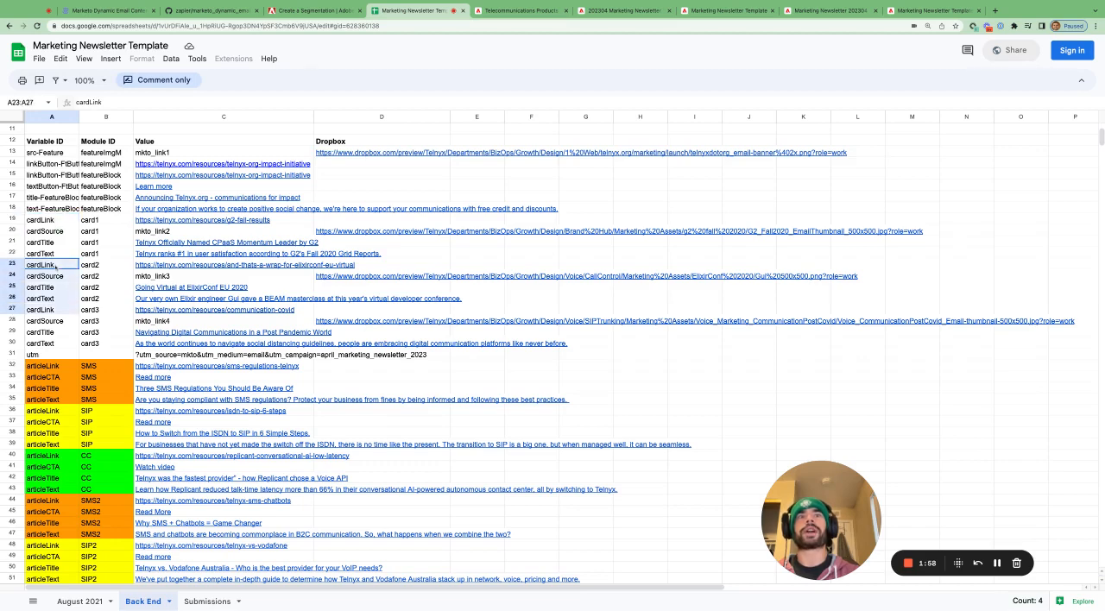
pyautogui.hotkey('shift', 'Up')
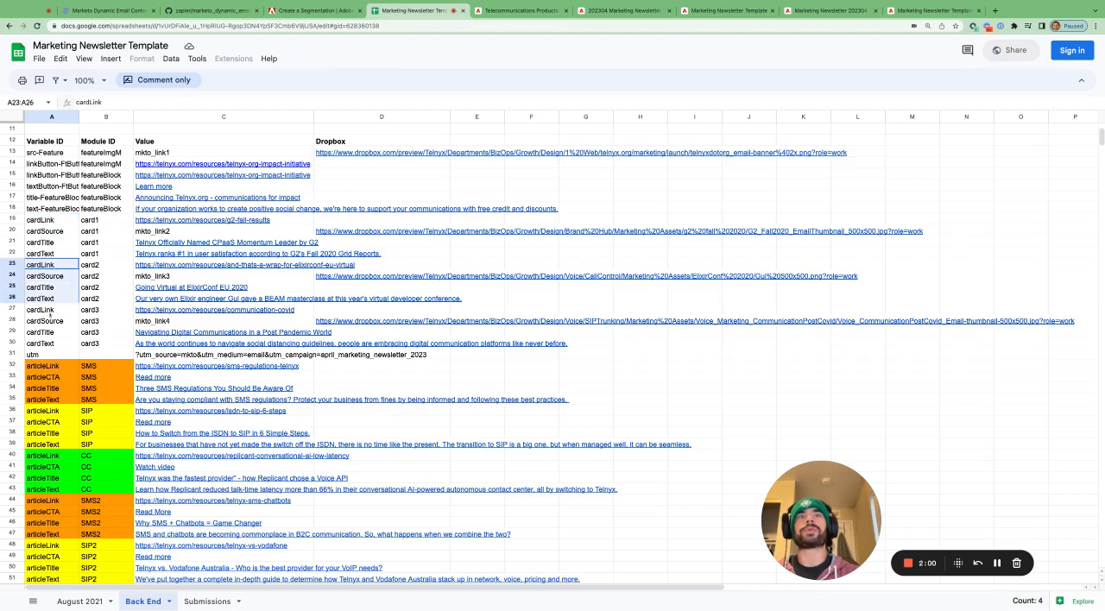
pyautogui.click(49, 313)
pyautogui.hotkey('shift', 'Down')
pyautogui.hotkey('shift', 'Down')
pyautogui.hotkey('shift', 'Down')
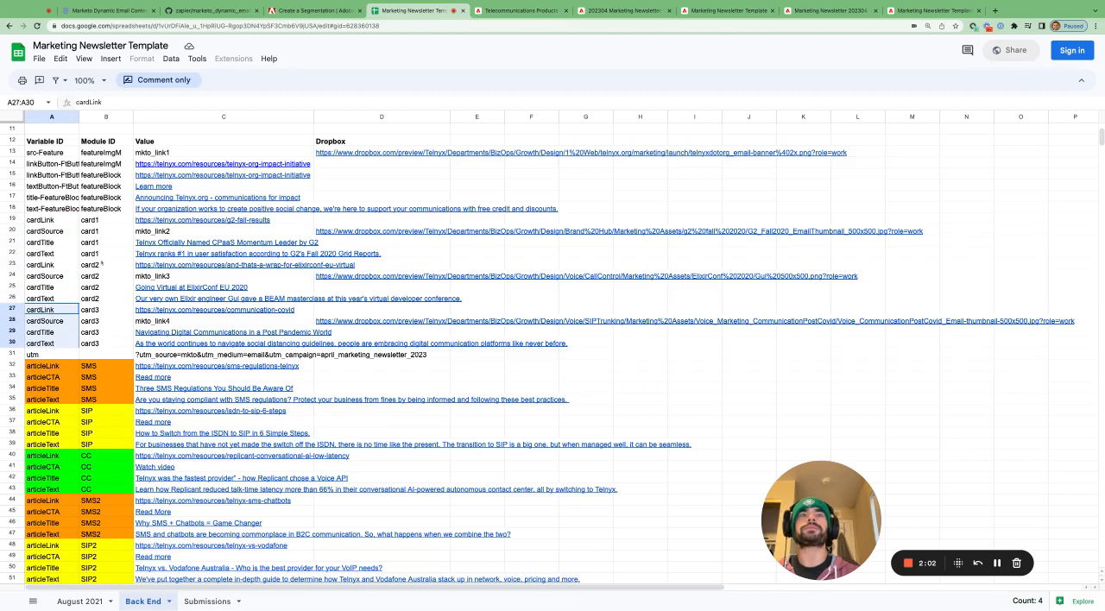
pyautogui.hotkey('ctrl', 'c')
# - Switch to the Marketo email and examine the first Card module's local variables Card Link, Card SRC, Card Title and Card Text
pyautogui.click(598, 11)
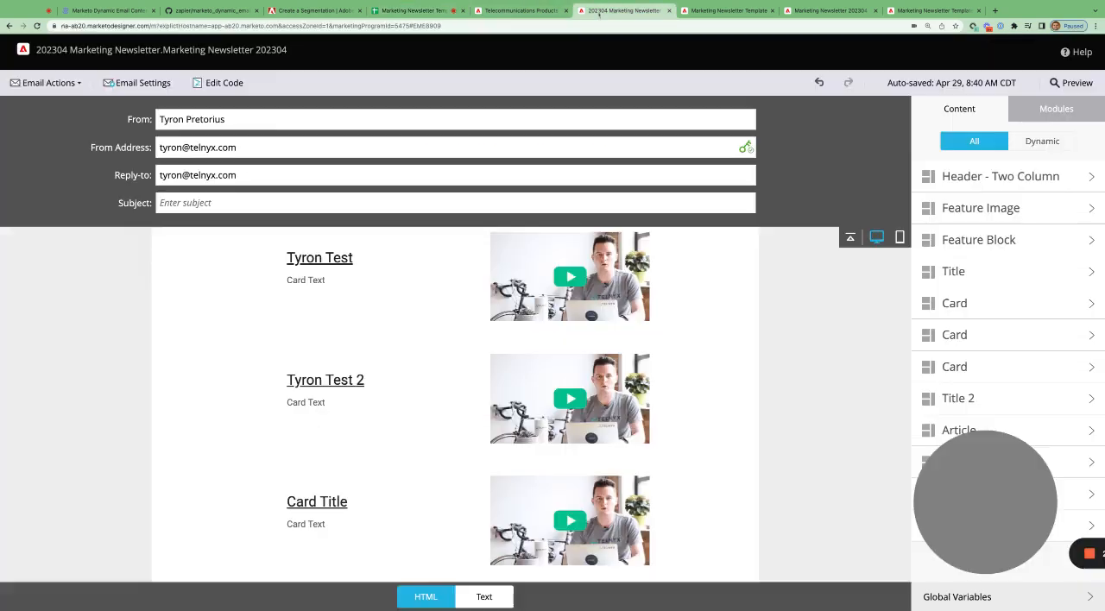
pyautogui.click(993, 303)
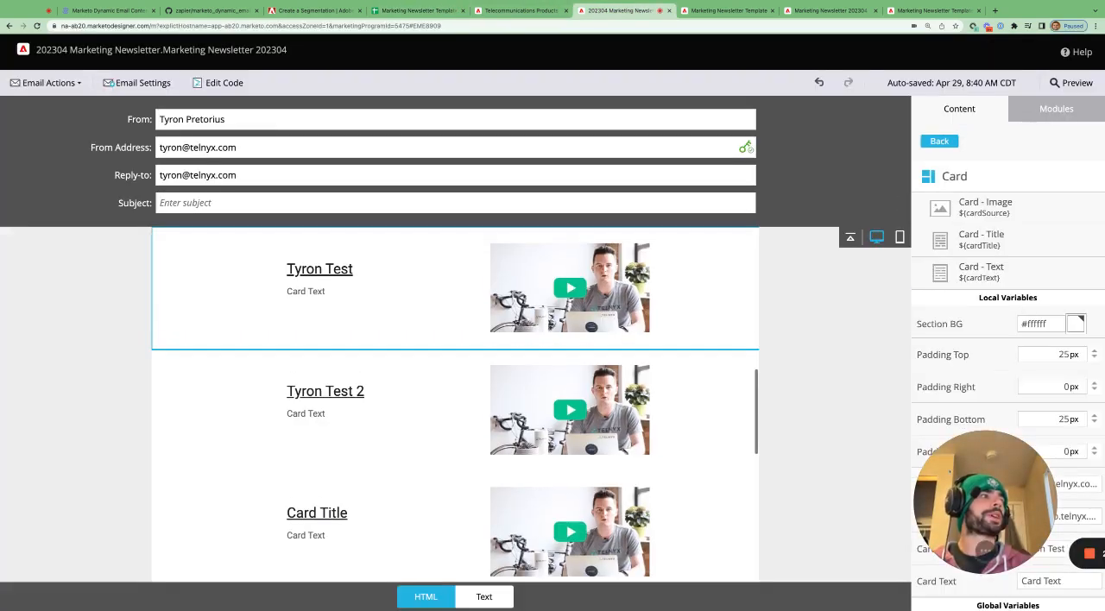
pyautogui.moveTo(971, 492); pyautogui.dragTo(567, 279)
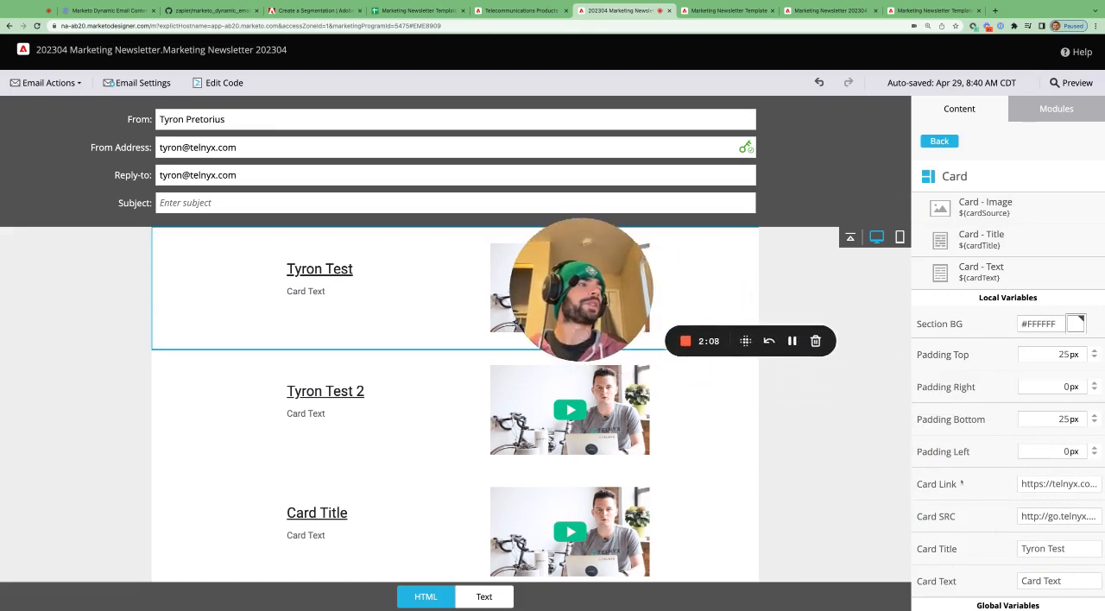
pyautogui.click(948, 552)
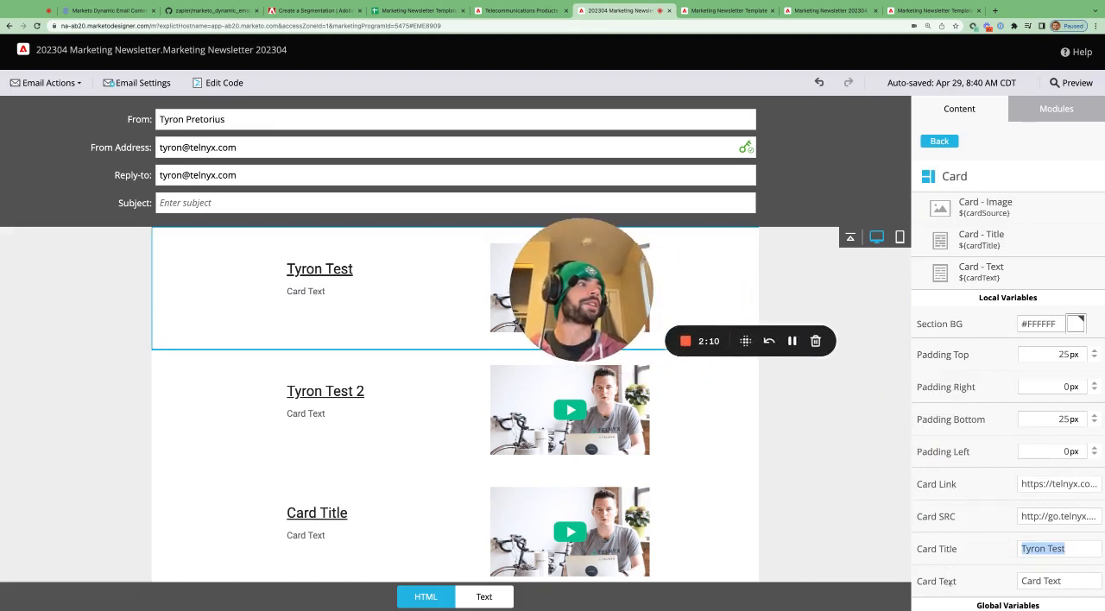
pyautogui.click(951, 583)
pyautogui.click(953, 513)
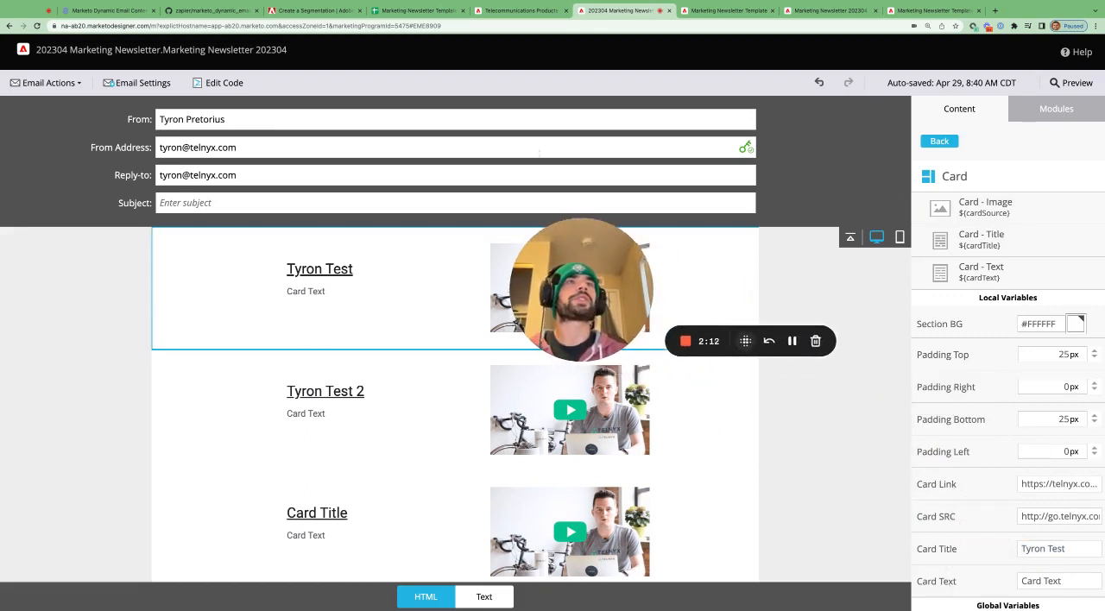
# - Return to the Back End sheet and select the card1 variable rows with their values and Dropbox link, A19:D22
pyautogui.click(414, 11)
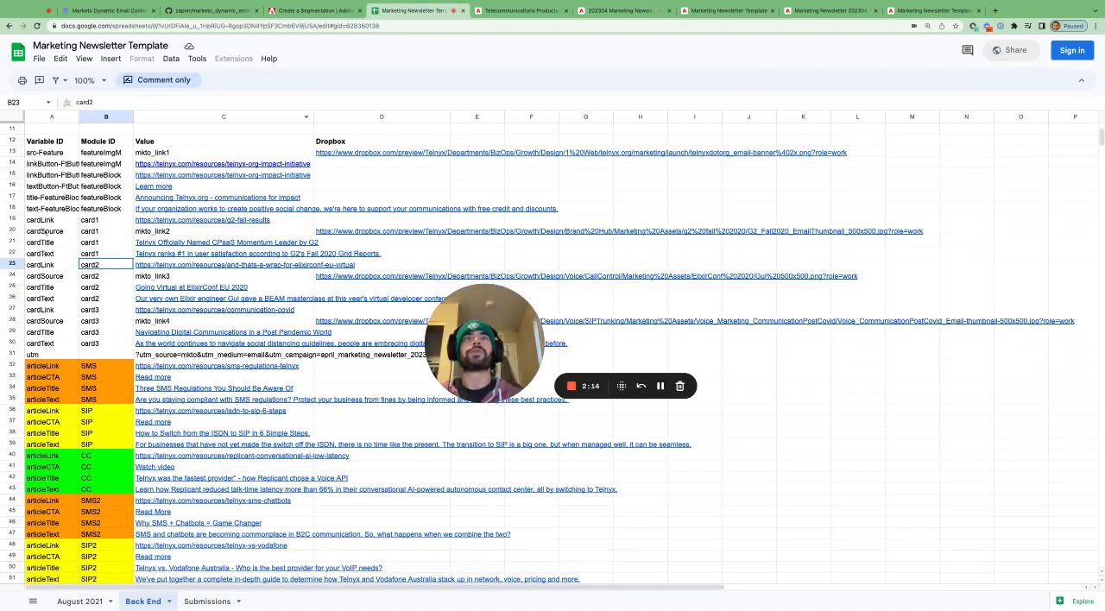
pyautogui.moveTo(35, 221); pyautogui.dragTo(380, 254)
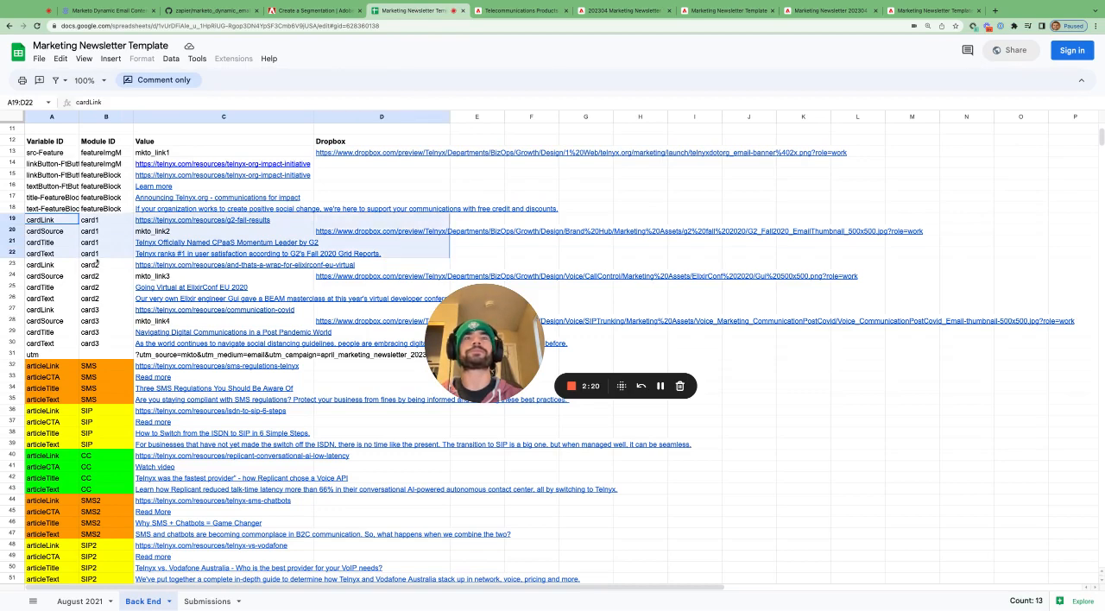
pyautogui.click(61, 276)
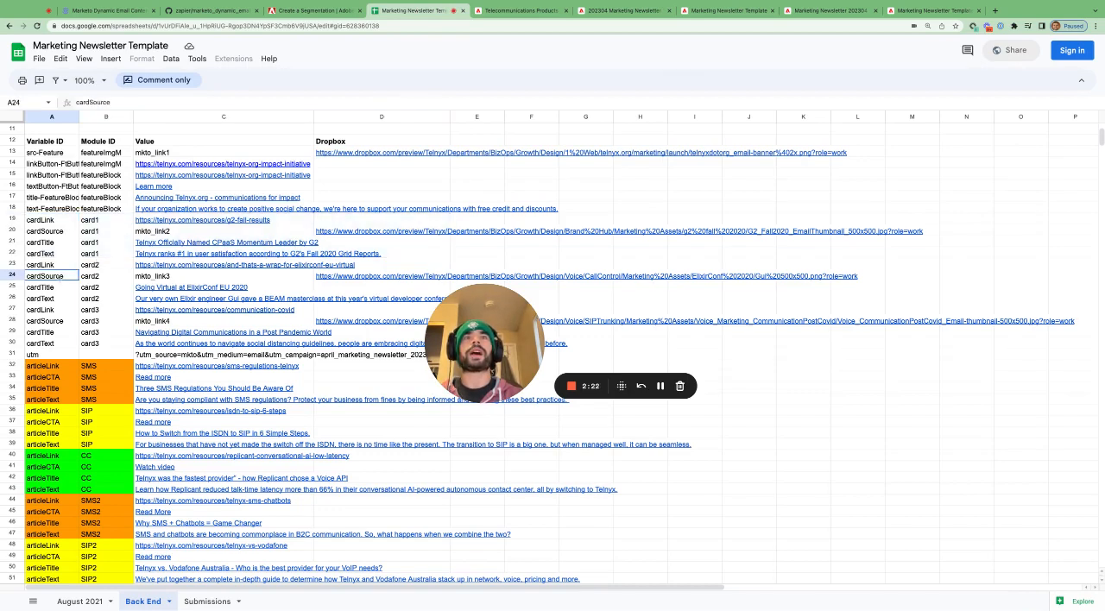
# - Select the featureBlock Module IDs, B15:B18, and their matching Variable IDs, A15:A18
pyautogui.click(102, 175)
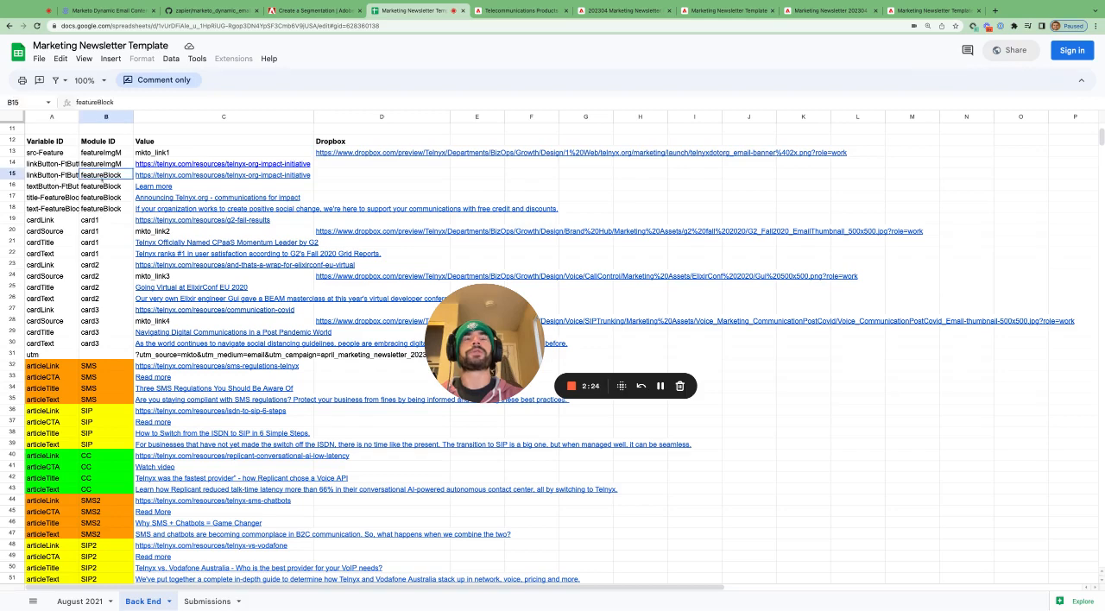
pyautogui.hotkey('shift', 'Down')
pyautogui.hotkey('shift', 'Down')
pyautogui.hotkey('shift', 'Down')
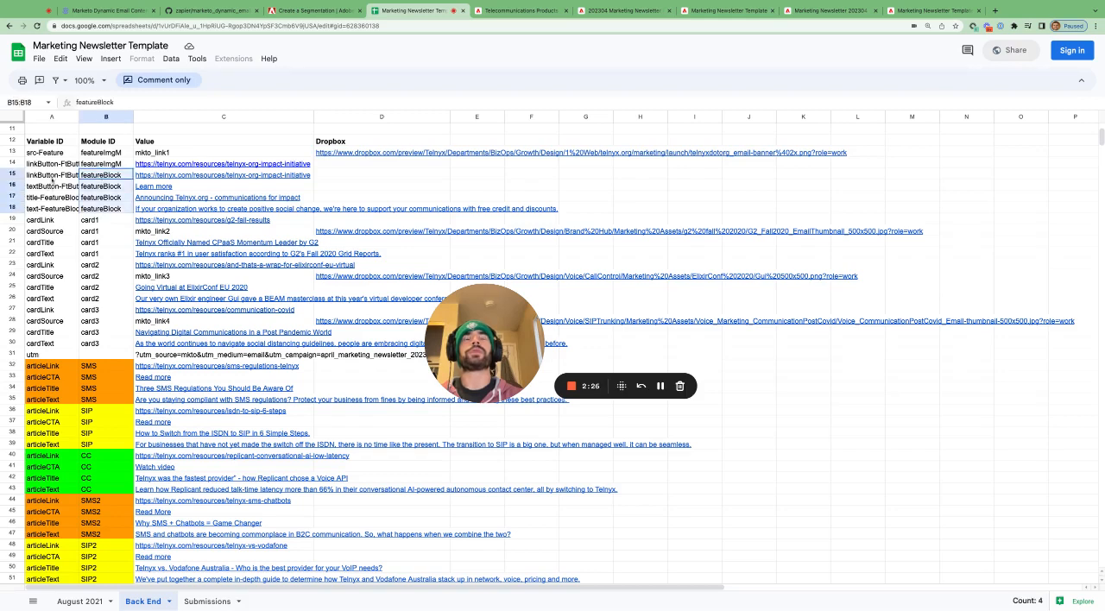
pyautogui.moveTo(52, 174); pyautogui.dragTo(57, 204)
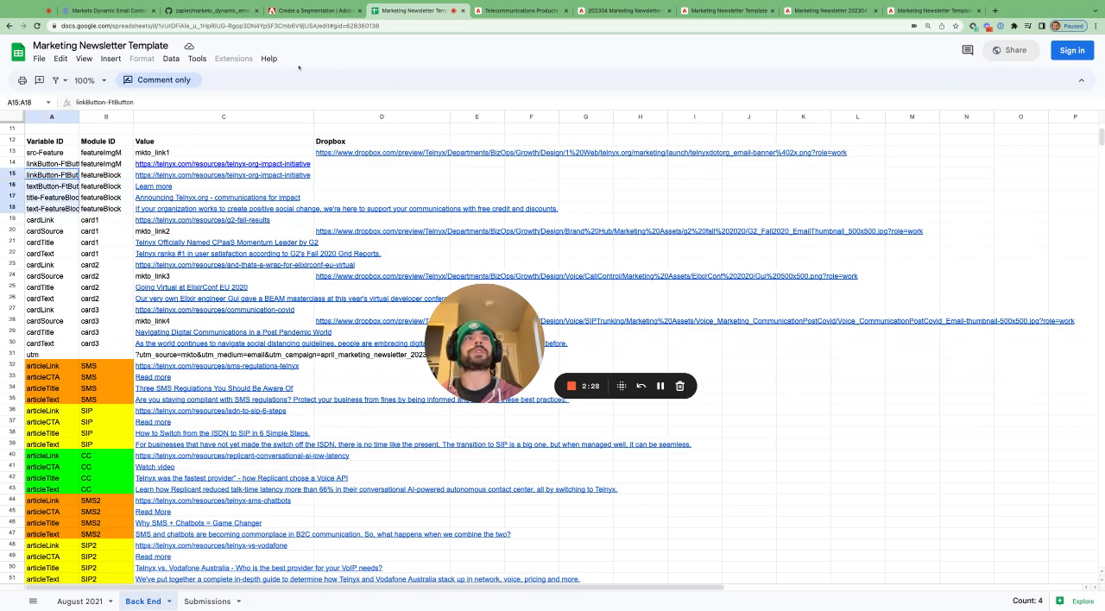
# - Switch to the Marketo email and examine the Feature Block module's local variables for button text, button link, title and text
pyautogui.click(623, 11)
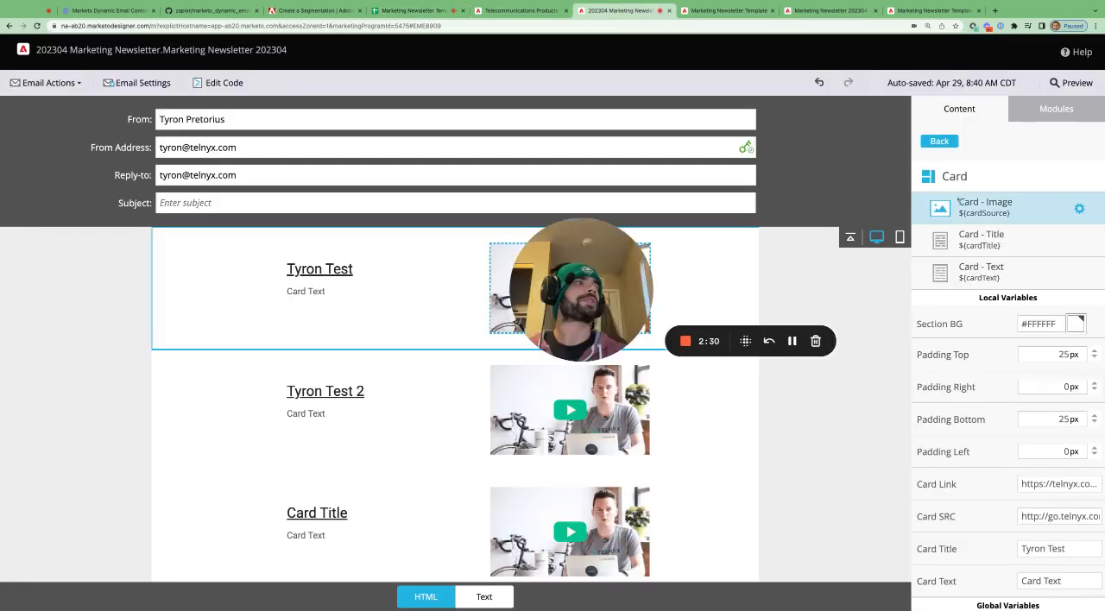
pyautogui.click(940, 140)
pyautogui.click(971, 246)
pyautogui.scroll(-5, 992, 295)
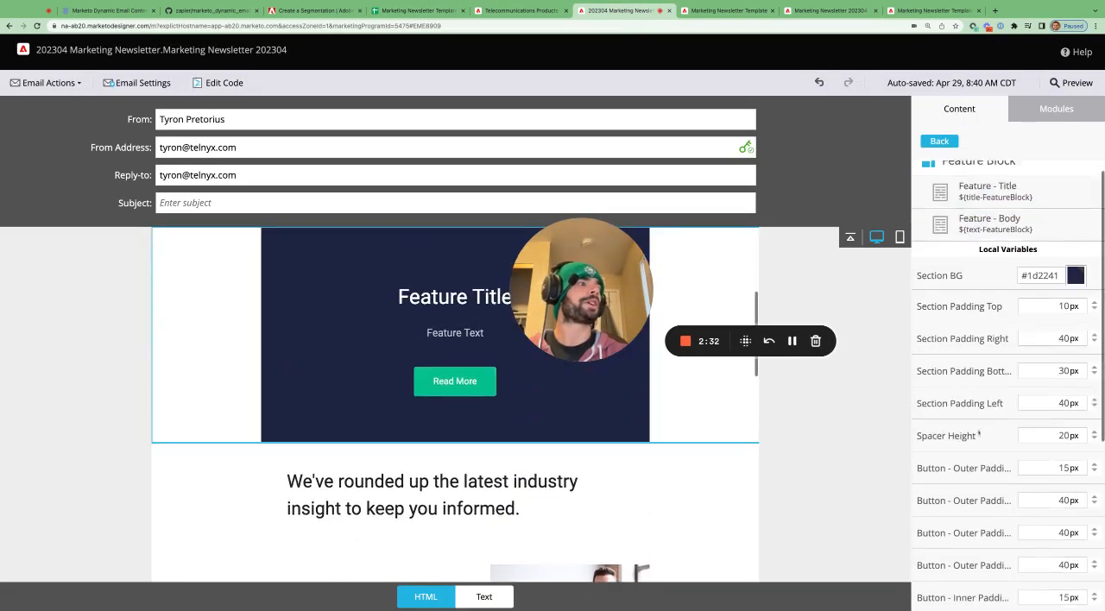
pyautogui.scroll(-1, 978, 433)
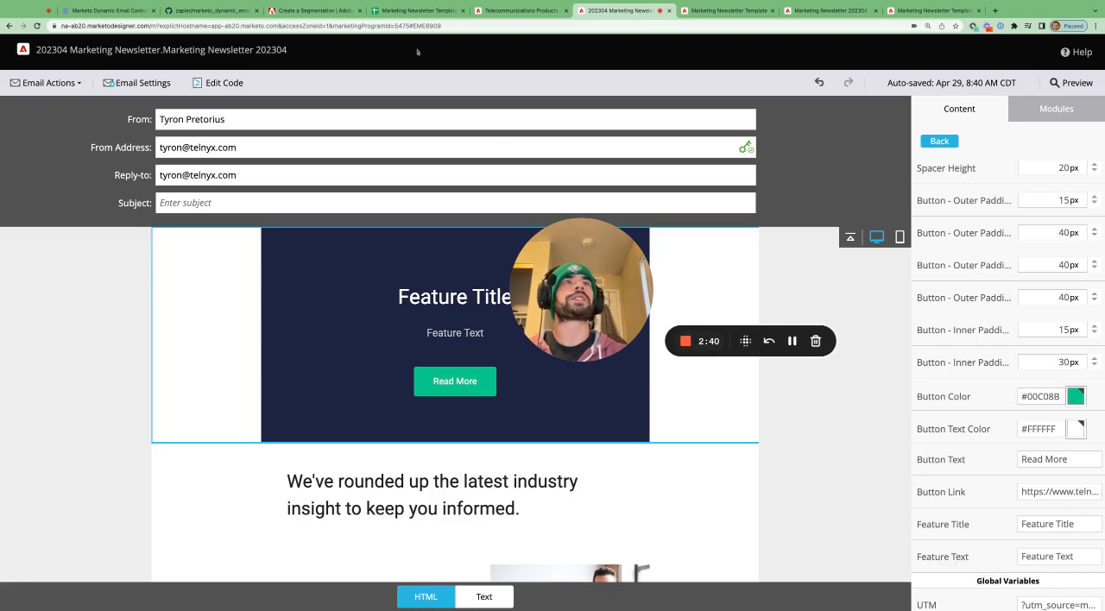
# - Return to the Marketing Newsletter Template's Back End sheet and select the featureBlock Variable IDs and Module IDs in rows 15 to 18
pyautogui.click(413, 11)
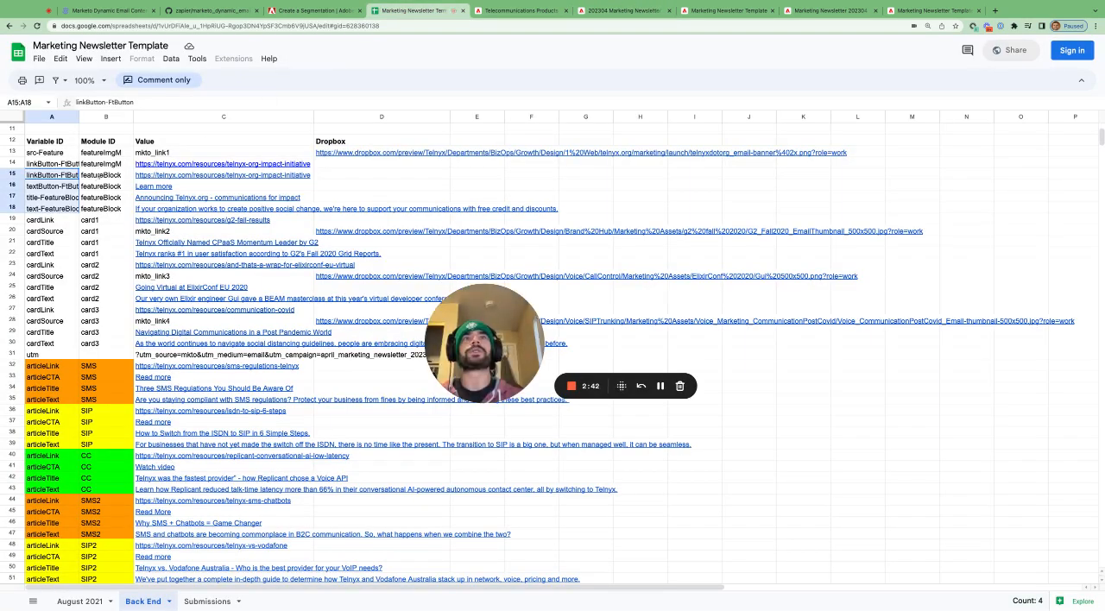
pyautogui.moveTo(98, 176); pyautogui.dragTo(93, 208)
pyautogui.moveTo(63, 176); pyautogui.dragTo(67, 208)
pyautogui.moveTo(119, 175); pyautogui.dragTo(113, 208)
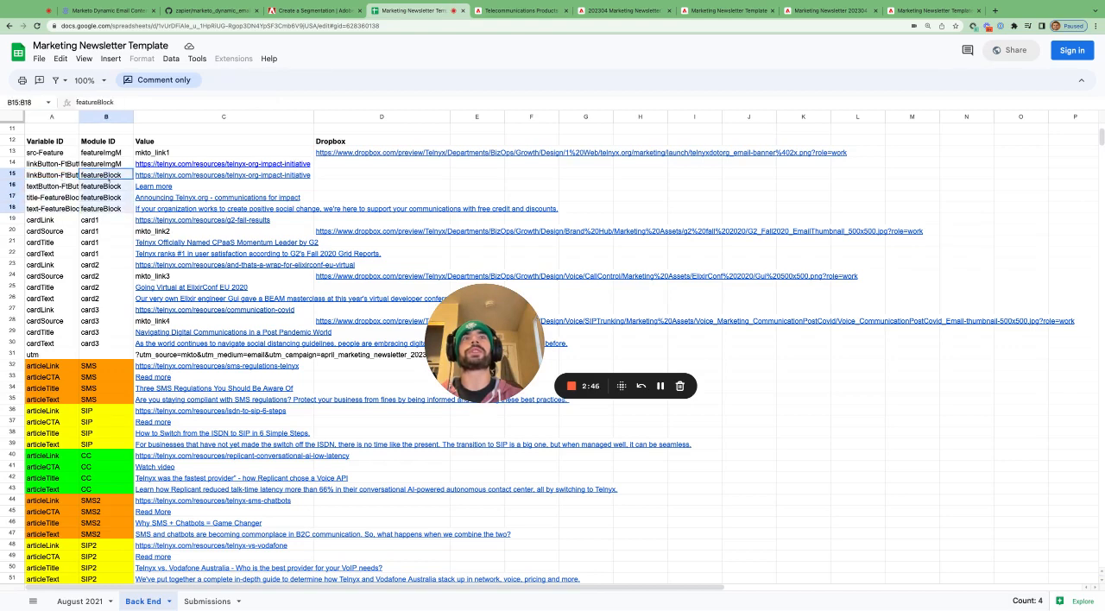
# - Inspect the utm Variable ID in A31 and its Module ID cell B31
pyautogui.click(42, 355)
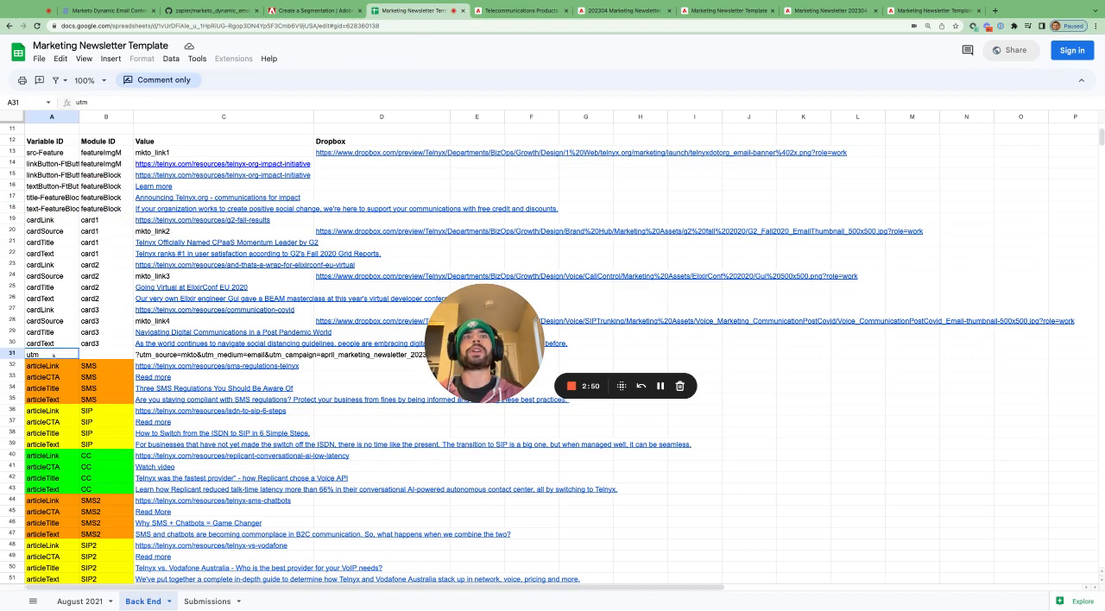
pyautogui.click(96, 356)
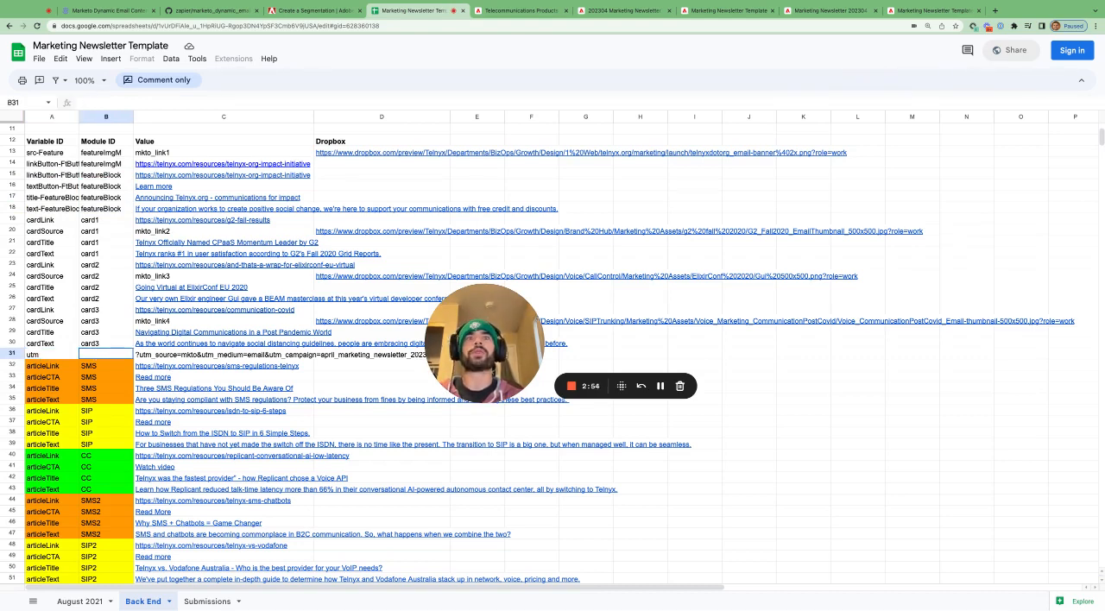
pyautogui.click(61, 355)
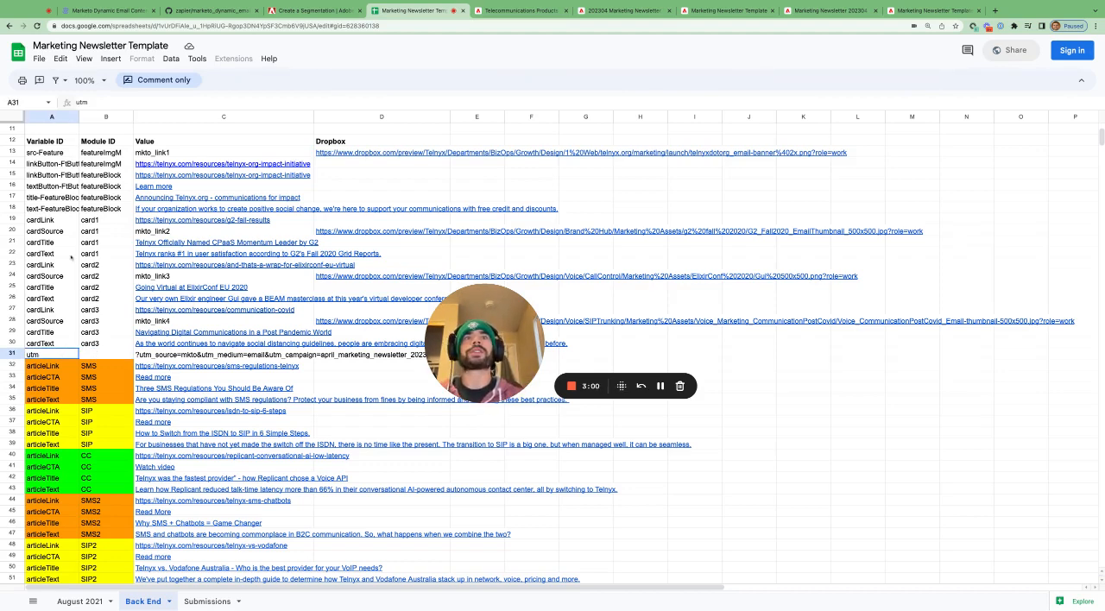
# - Select the card1 and card2 Variable IDs and Module IDs, A19:B26, and the card3 values, C27:C30
pyautogui.moveTo(55, 221); pyautogui.dragTo(62, 253)
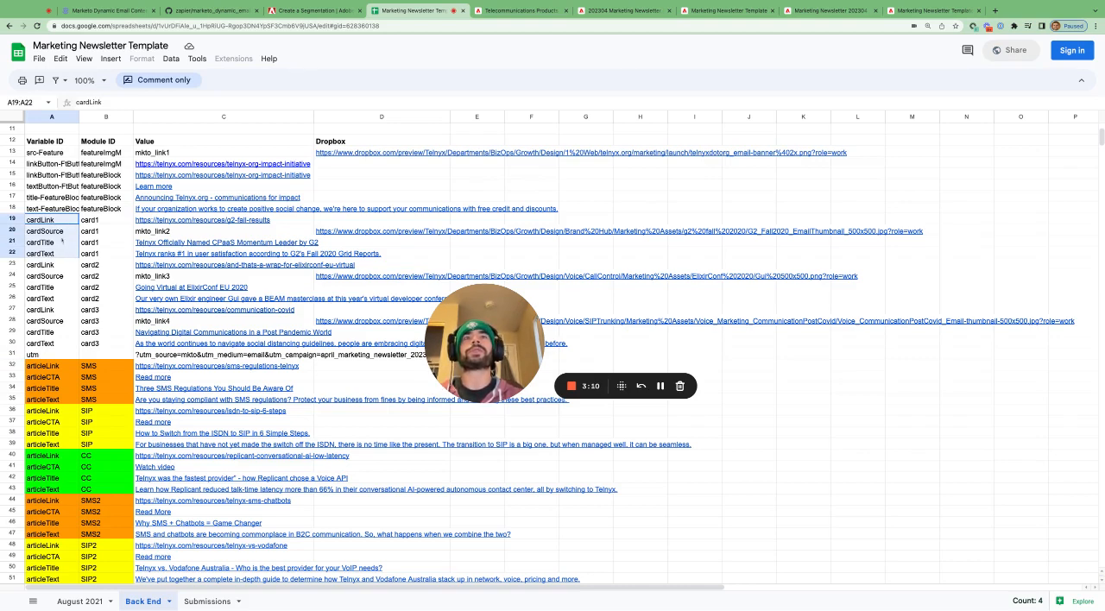
pyautogui.click(93, 222)
pyautogui.moveTo(93, 223); pyautogui.dragTo(93, 254)
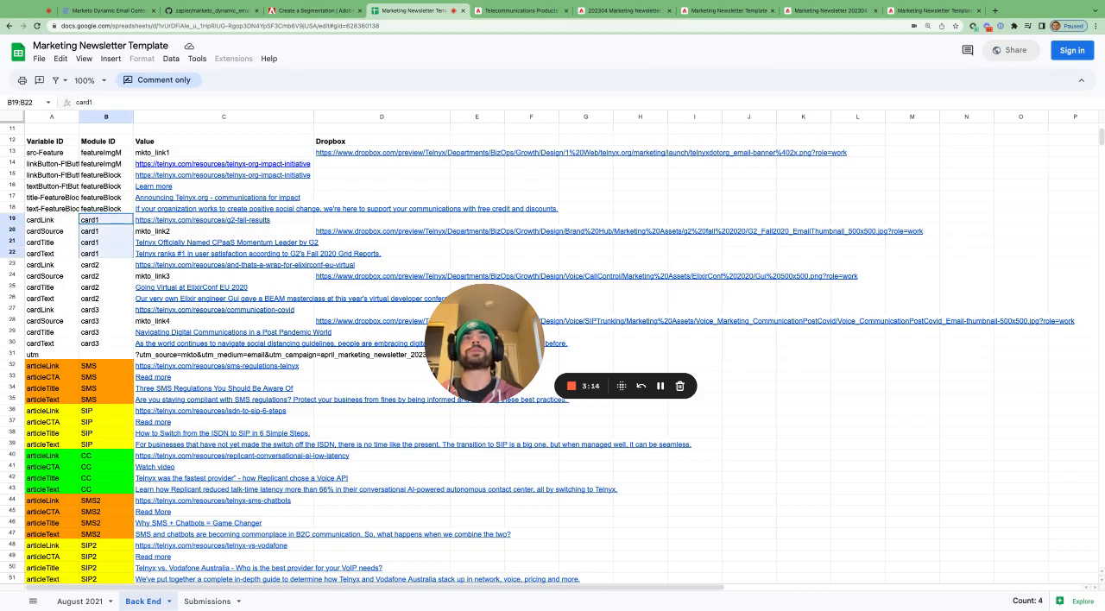
pyautogui.moveTo(52, 267); pyautogui.dragTo(53, 298)
pyautogui.moveTo(106, 265); pyautogui.dragTo(107, 298)
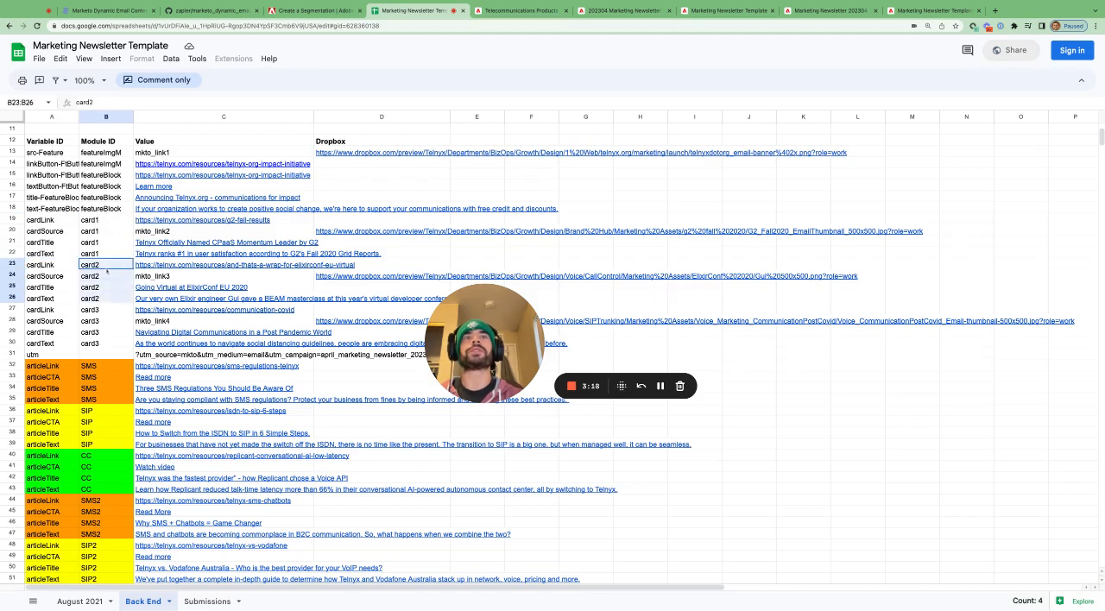
pyautogui.moveTo(59, 267); pyautogui.dragTo(59, 298)
pyautogui.moveTo(164, 265); pyautogui.dragTo(166, 342)
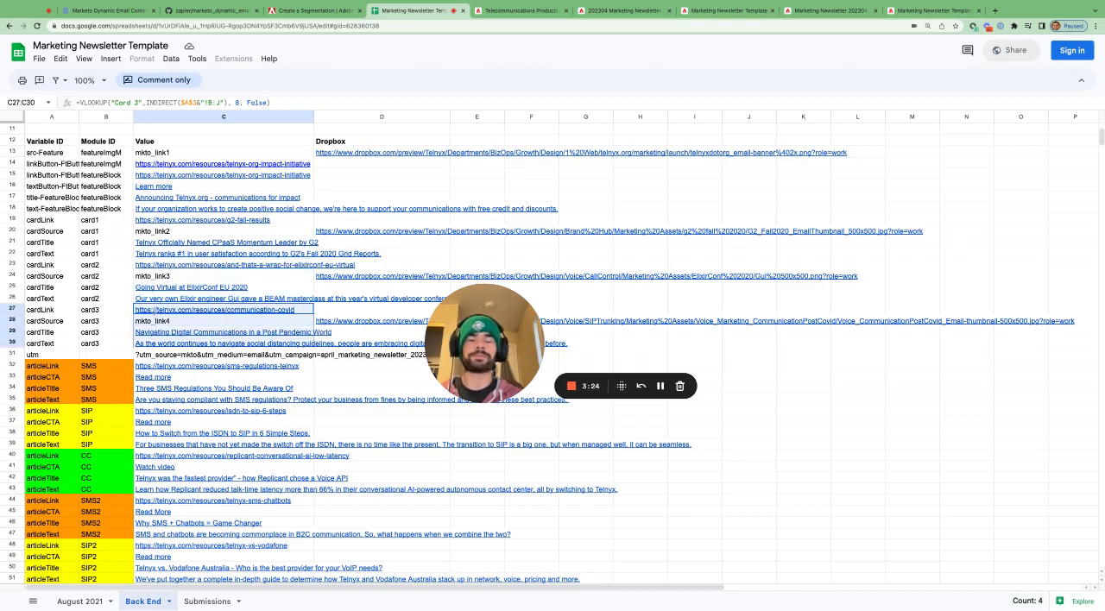
# - Select the utm variable in A31 and the Variable and Module ID range A13:B30
pyautogui.click(90, 354)
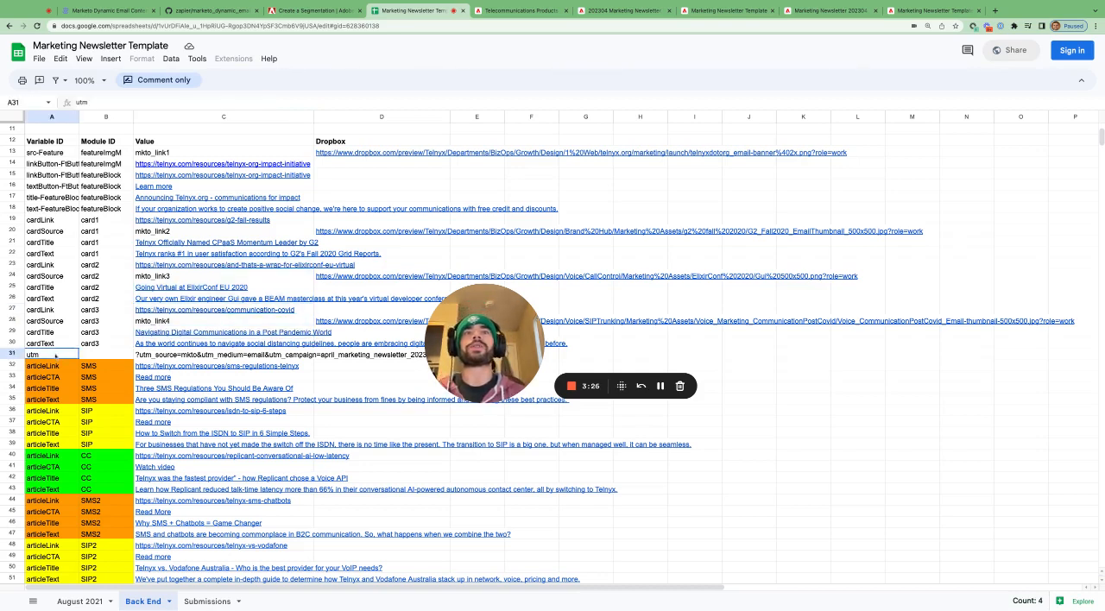
pyautogui.click(51, 152)
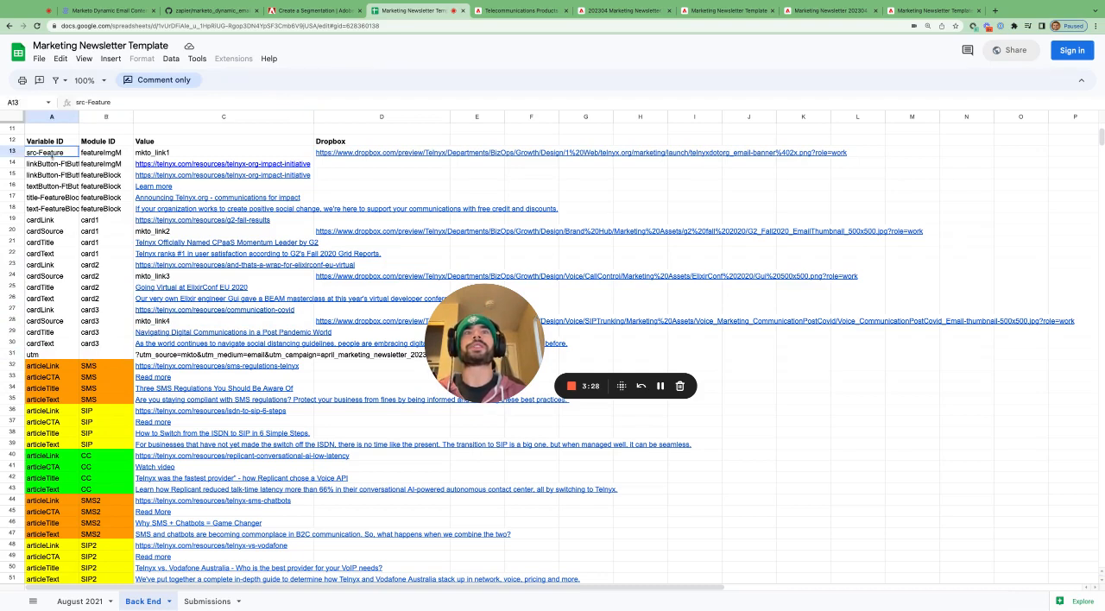
pyautogui.hotkey('shift', 'Right')
pyautogui.hotkey('shift', 'Down')
pyautogui.hotkey('shift', 'Down')
pyautogui.hotkey('shift', 'Down')
pyautogui.hotkey('shift', 'Down')
pyautogui.hotkey('shift', 'Down')
pyautogui.hotkey('shift', 'Down')
pyautogui.hotkey('shift', 'Down')
pyautogui.hotkey('shift', 'Down')
pyautogui.hotkey('shift', 'Down')
pyautogui.hotkey('shift', 'Down')
pyautogui.hotkey('shift', 'Down')
pyautogui.hotkey('shift', 'Down')
pyautogui.hotkey('shift', 'Down')
pyautogui.hotkey('shift', 'Down')
pyautogui.hotkey('shift', 'Down')
pyautogui.hotkey('shift', 'Down')
pyautogui.hotkey('shift', 'Down')
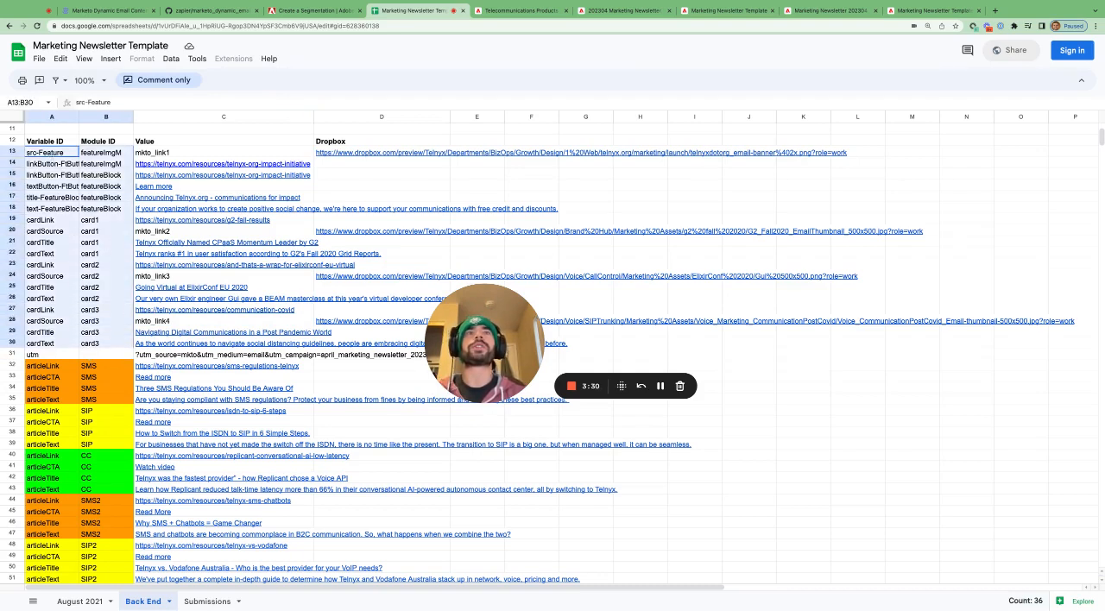
# - Inspect the values in C13 and C14, view the August 2021 content sheet and return to the Back End sheet
pyautogui.click(201, 153)
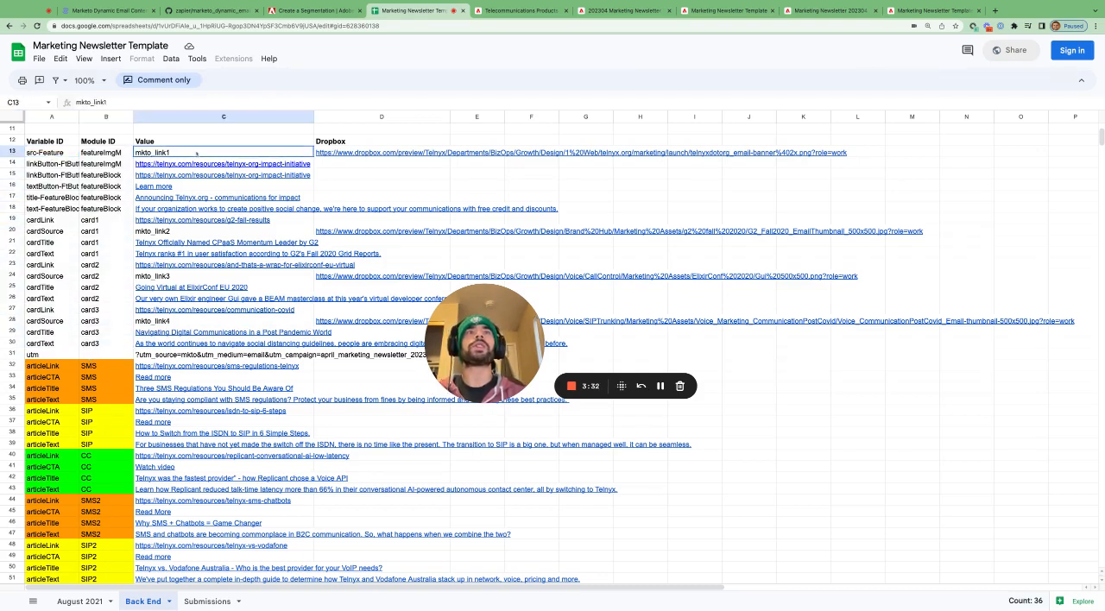
pyautogui.click(203, 164)
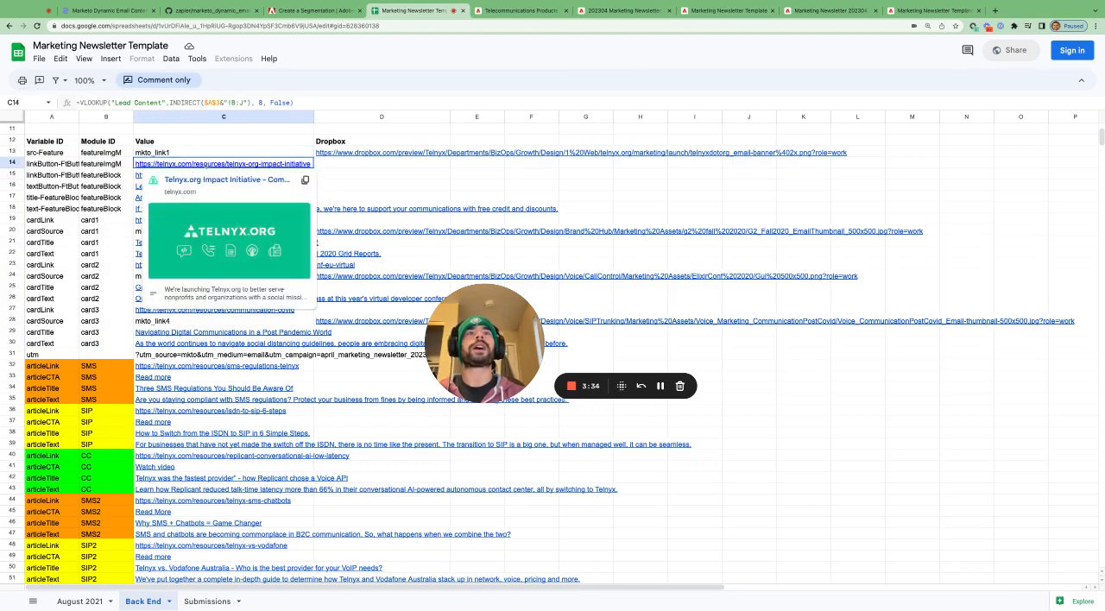
pyautogui.click(80, 602)
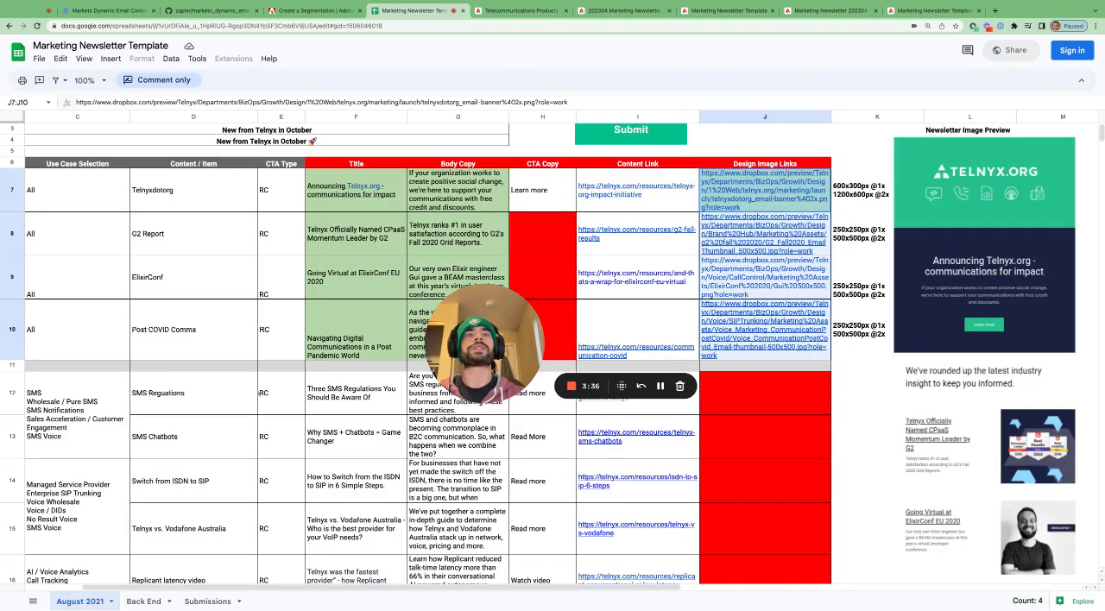
pyautogui.click(143, 602)
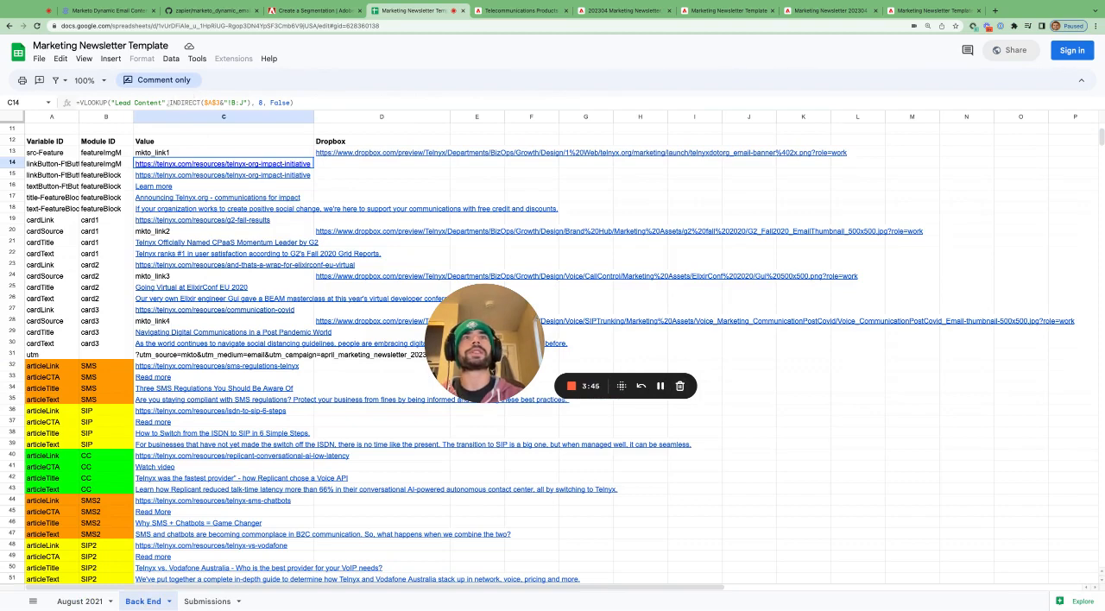
# - Highlight the INDIRECT range in C14's VLOOKUP formula and select the April 2023 cell at the top of the Back End sheet
pyautogui.moveTo(170, 103); pyautogui.dragTo(251, 103)
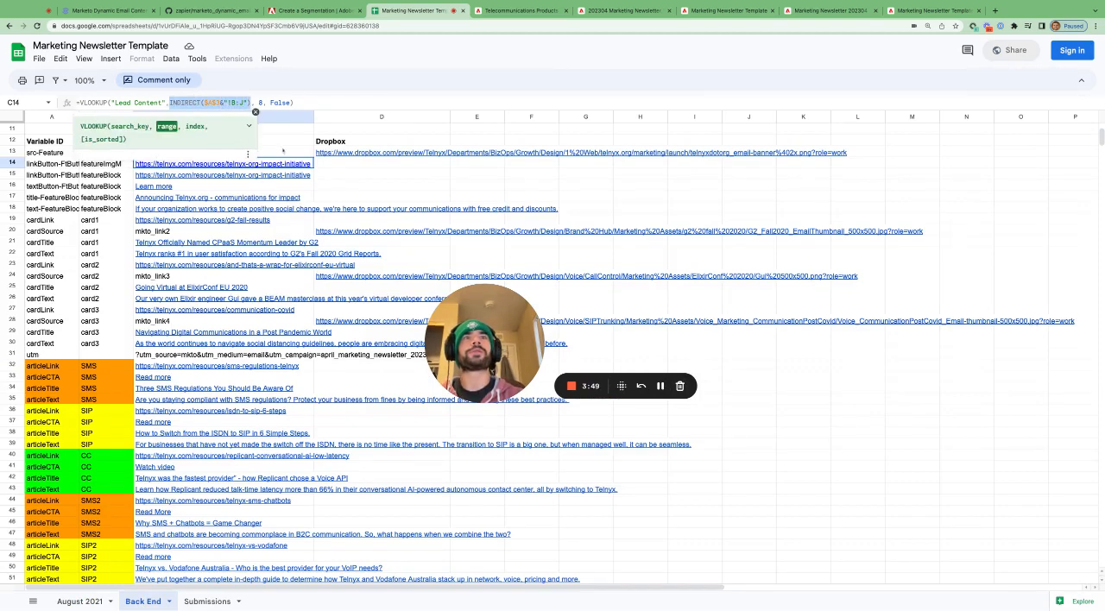
pyautogui.click(289, 145)
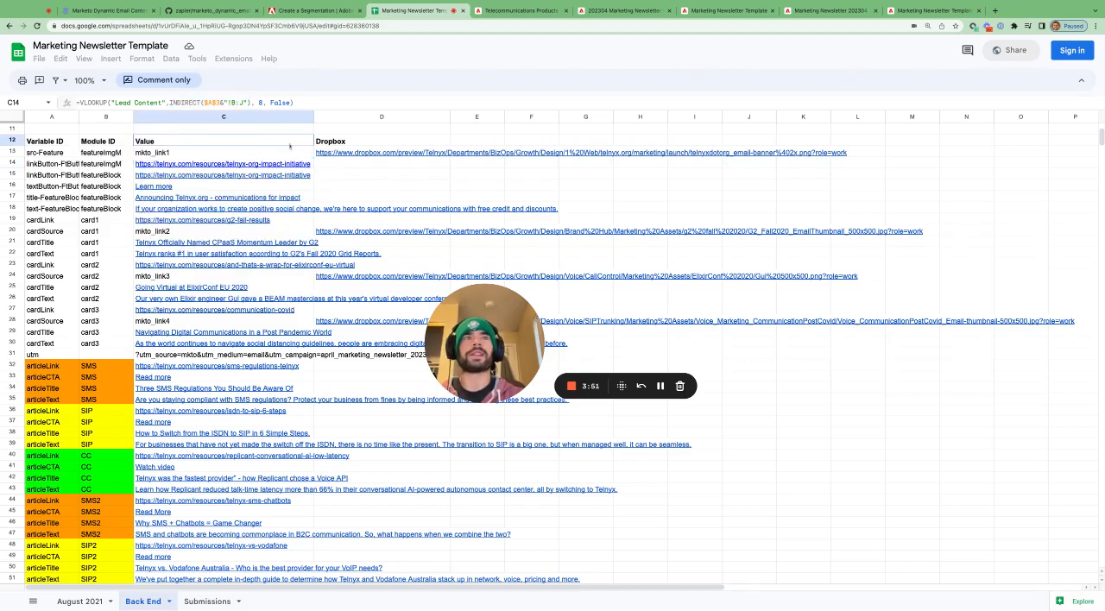
pyautogui.scroll(4, 200, 221)
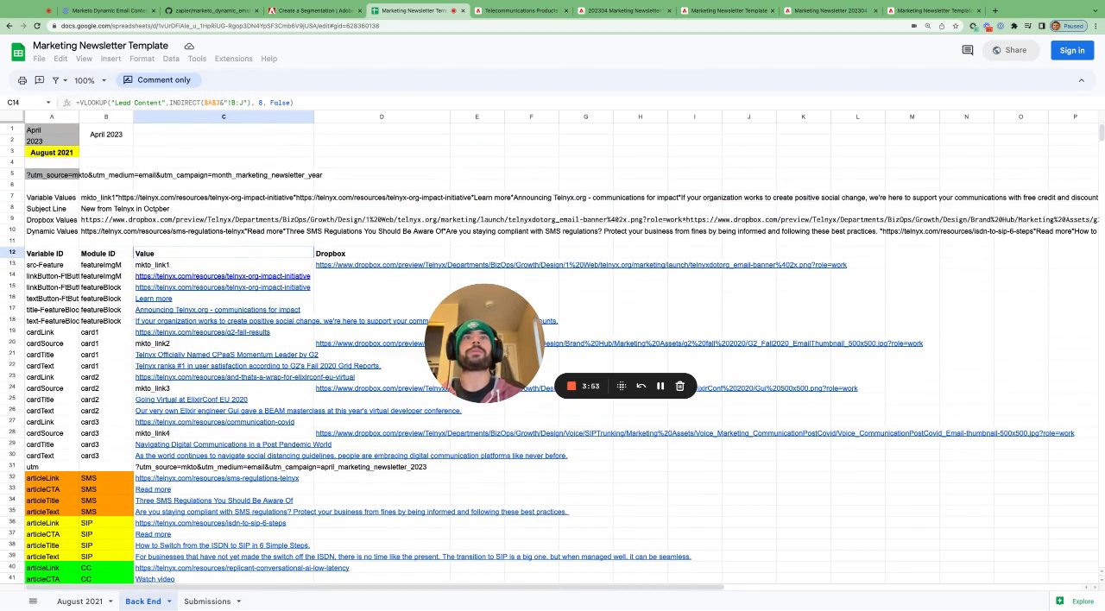
pyautogui.click(100, 141)
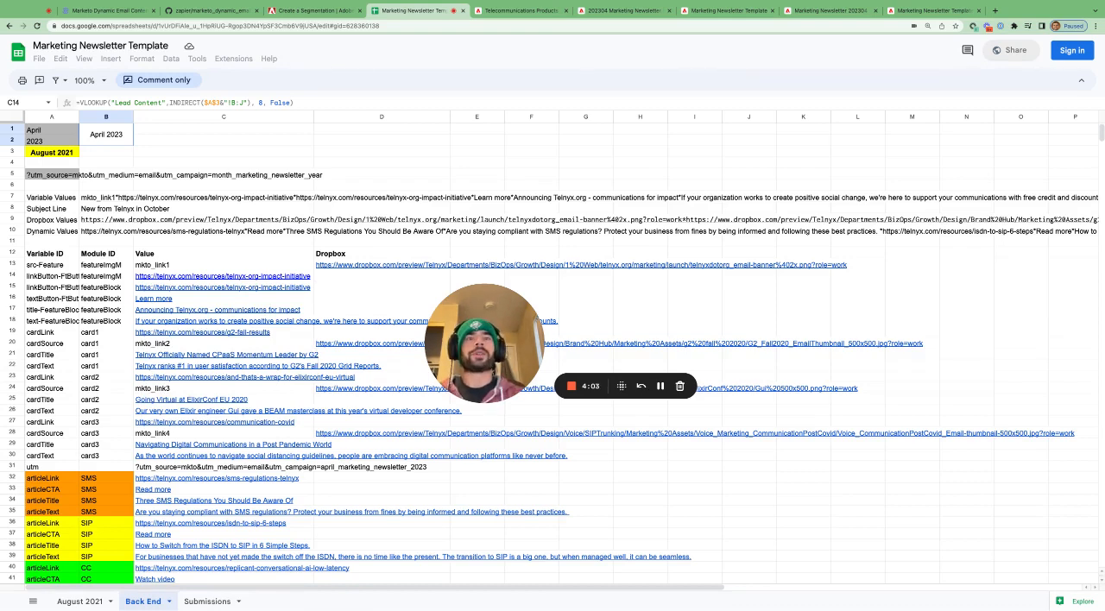
# - Show the sheet options for August 2021, close them and return to the Back End sheet
pyautogui.click(80, 602)
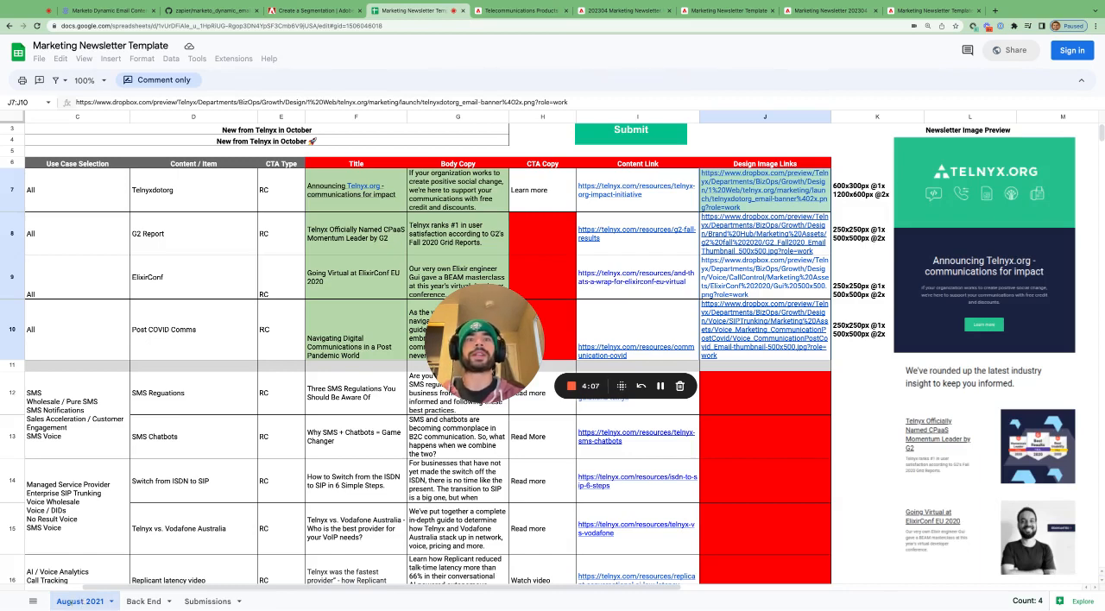
pyautogui.rightClick(69, 604)
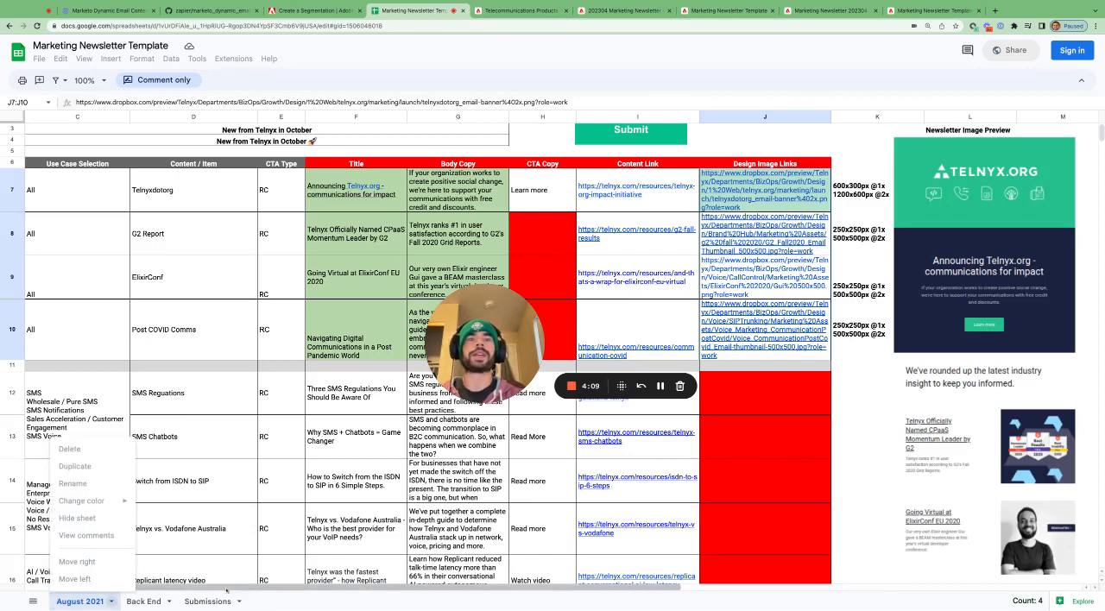
pyautogui.click(295, 610)
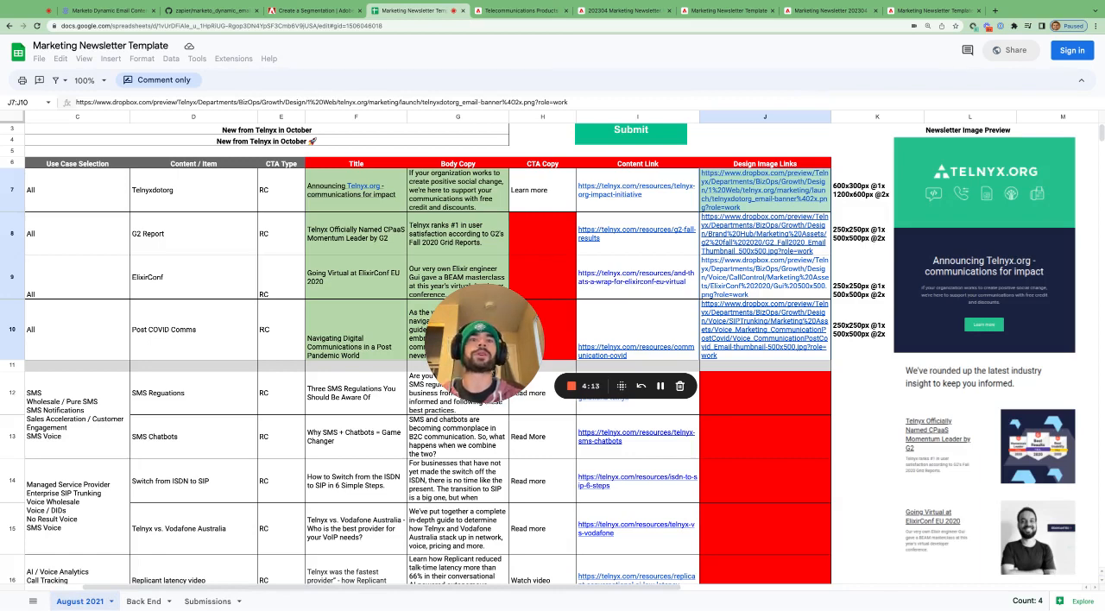
pyautogui.click(147, 601)
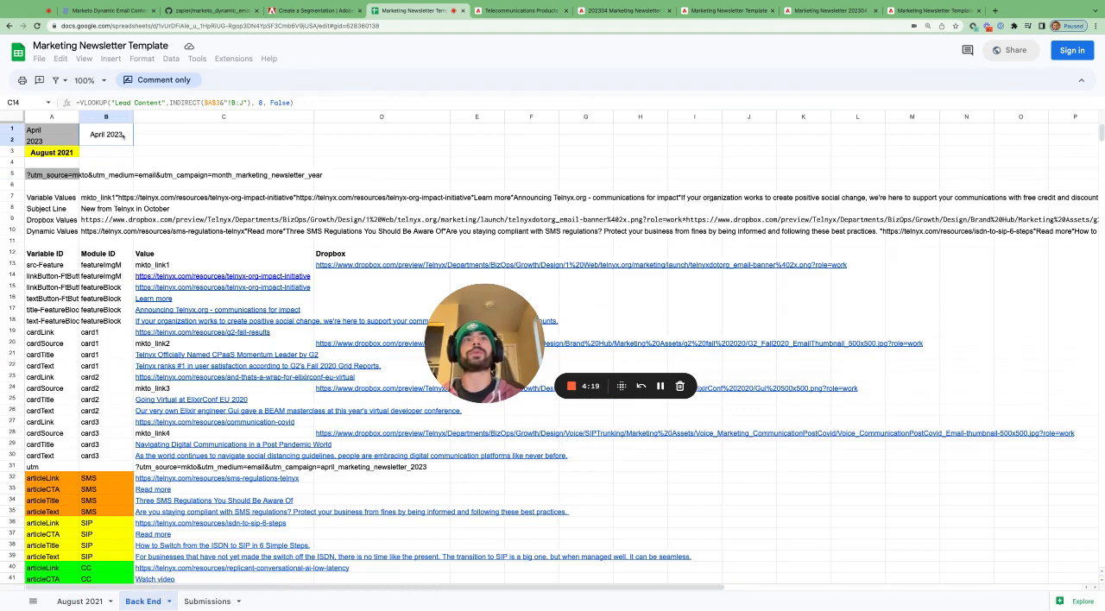
# - Select the Value and Dropbox range C13:D31 and the merged April 2023 cell
pyautogui.moveTo(217, 264); pyautogui.dragTo(385, 467)
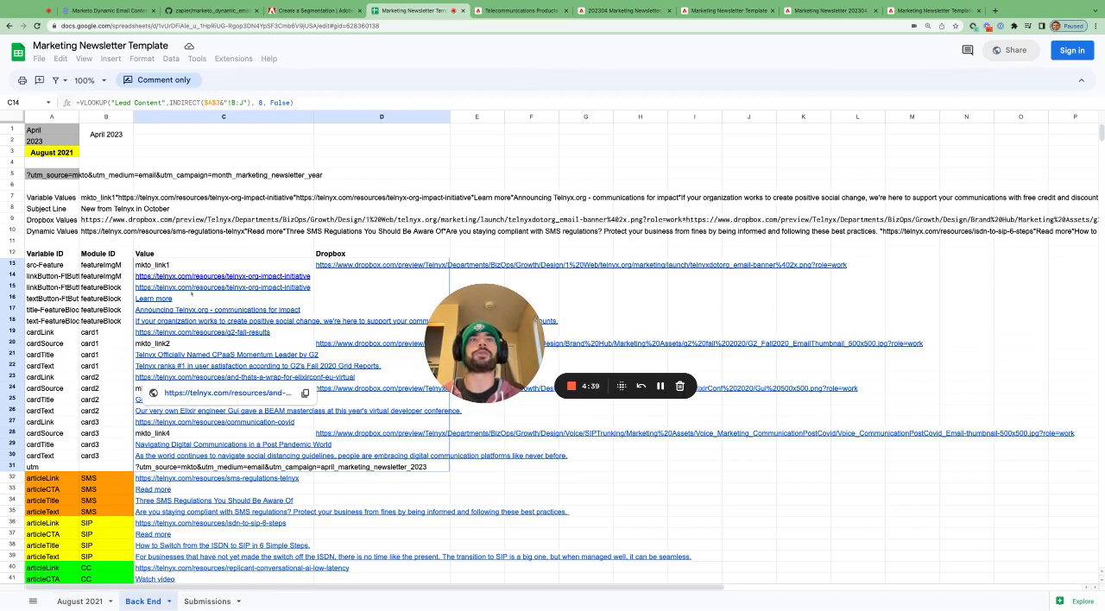
pyautogui.moveTo(192, 294); pyautogui.dragTo(109, 145)
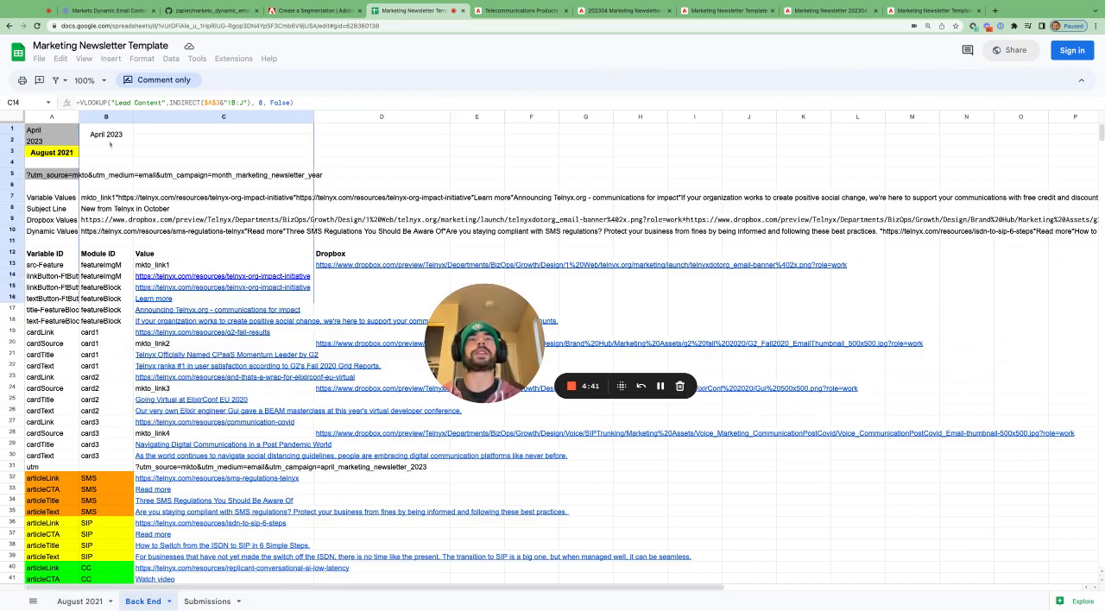
pyautogui.click(109, 144)
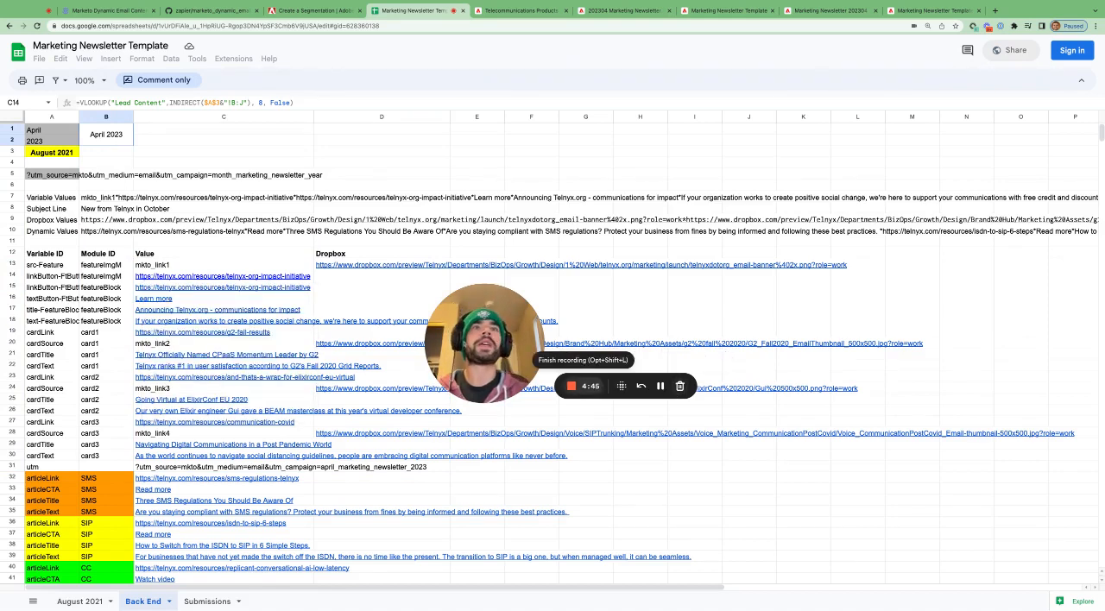
# - Point out the image placeholders mkto_link1 to mkto_link4 in C13, C20, C24 and C28 of the Value column
pyautogui.scroll(-2, 240, 297)
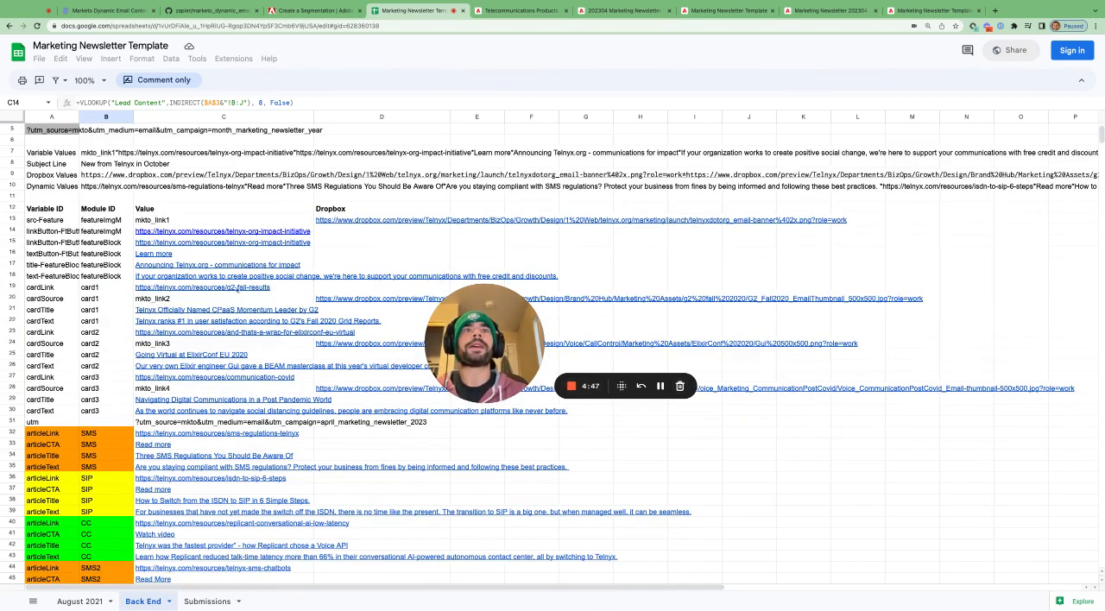
pyautogui.click(219, 225)
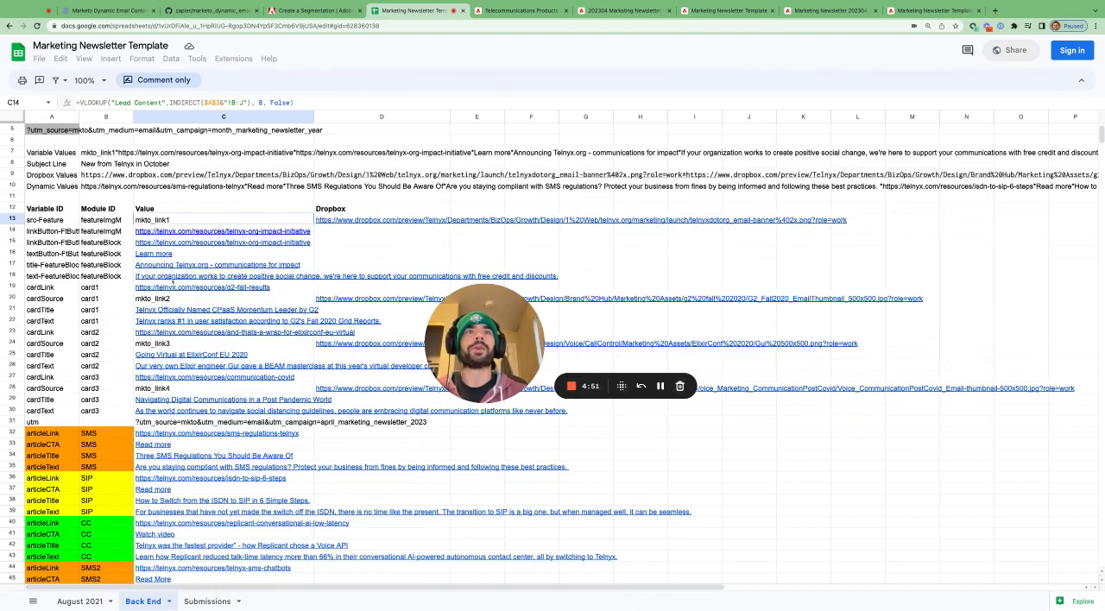
pyautogui.moveTo(176, 302); pyautogui.dragTo(155, 344)
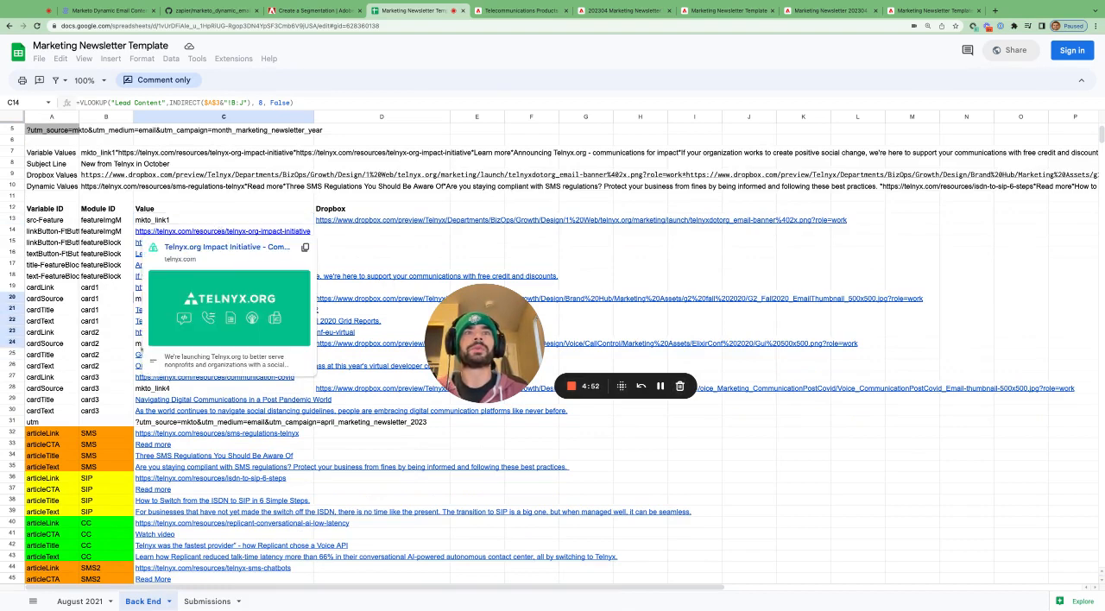
pyautogui.click(156, 388)
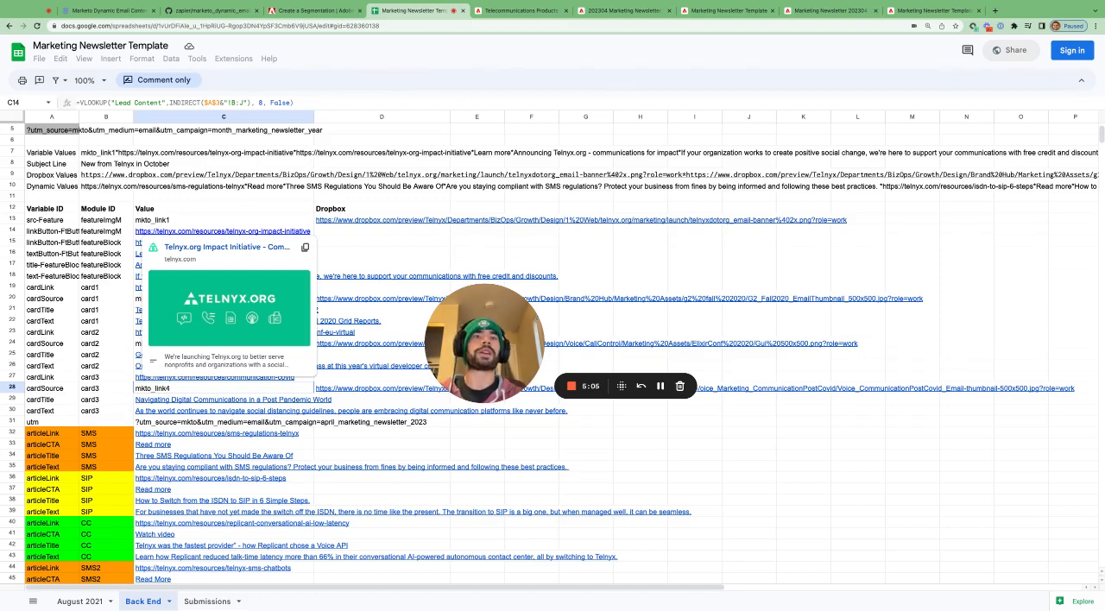
pyautogui.click(377, 245)
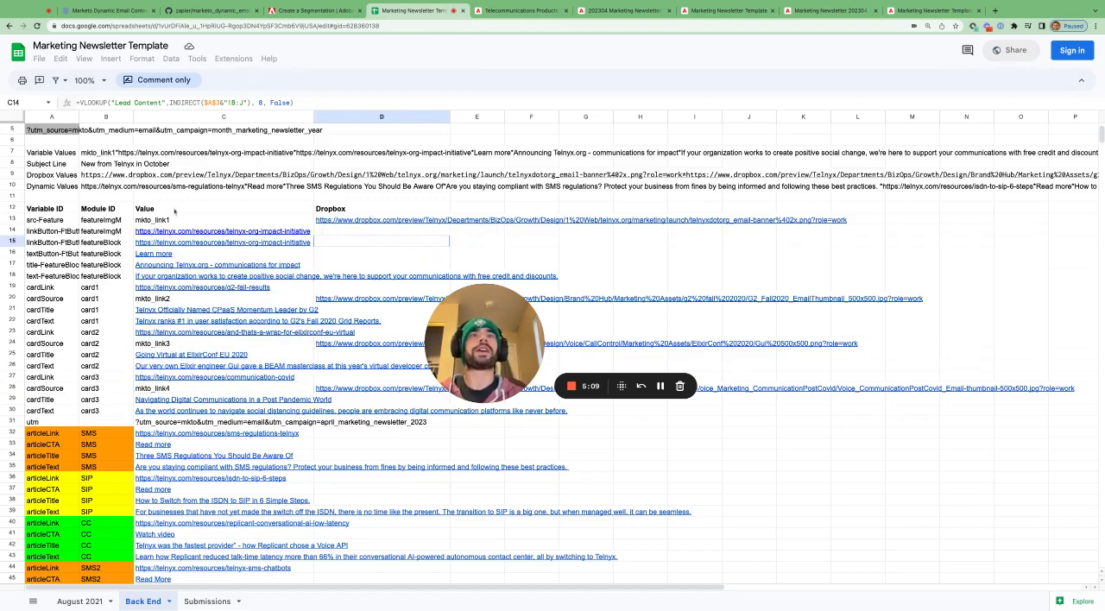
# - Examine the Value and Variable ID columns, focusing on src-Feature's mkto_link1 placeholder and the Dropbox link in D13
pyautogui.moveTo(176, 210); pyautogui.dragTo(176, 444)
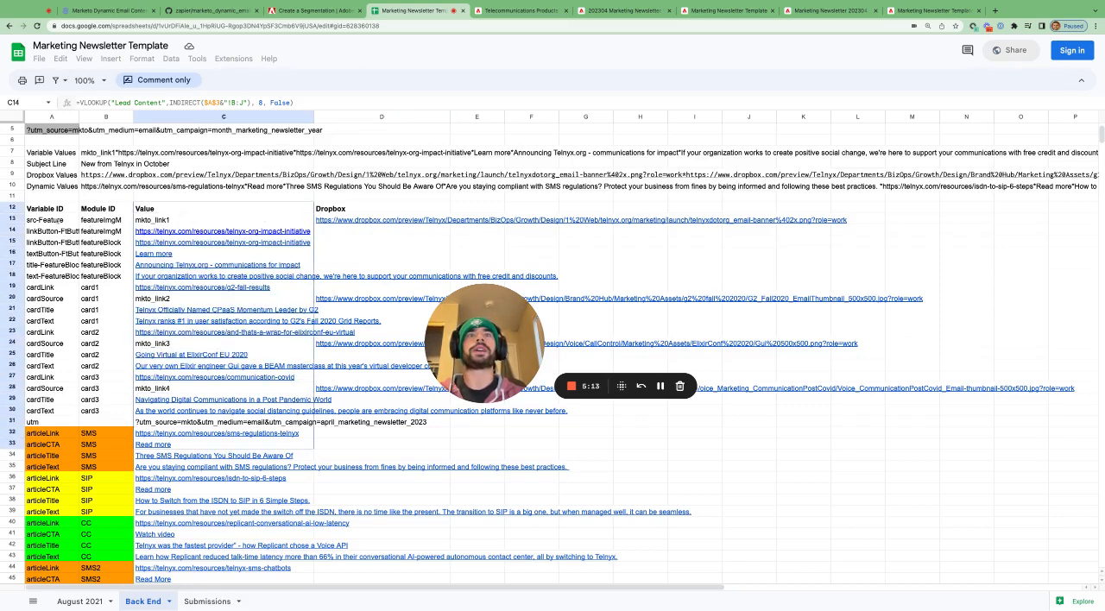
pyautogui.moveTo(60, 221); pyautogui.dragTo(60, 332)
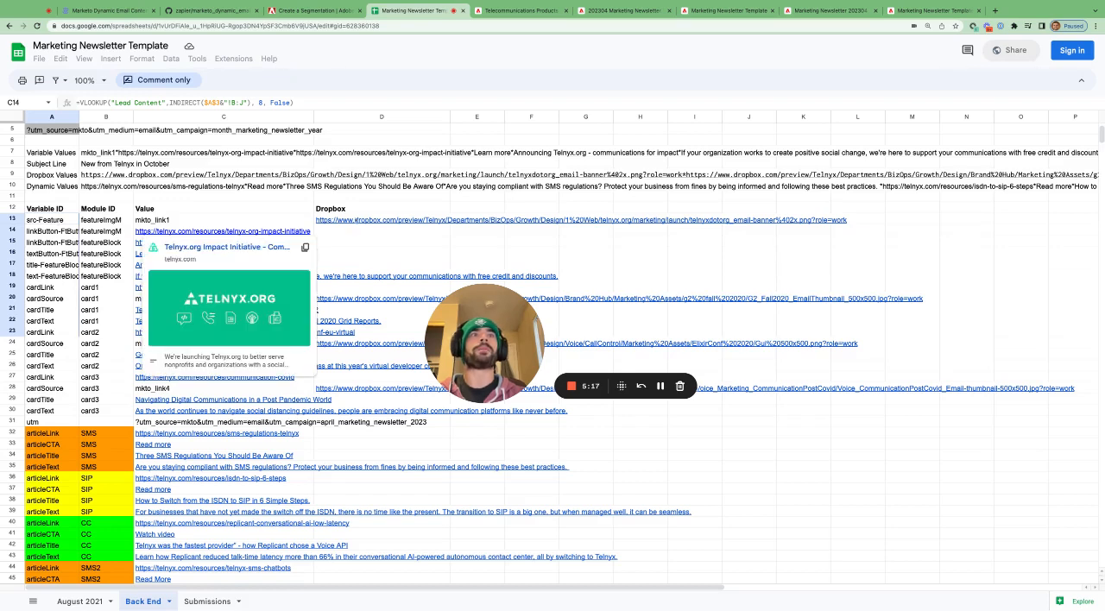
pyautogui.click(228, 223)
pyautogui.click(65, 220)
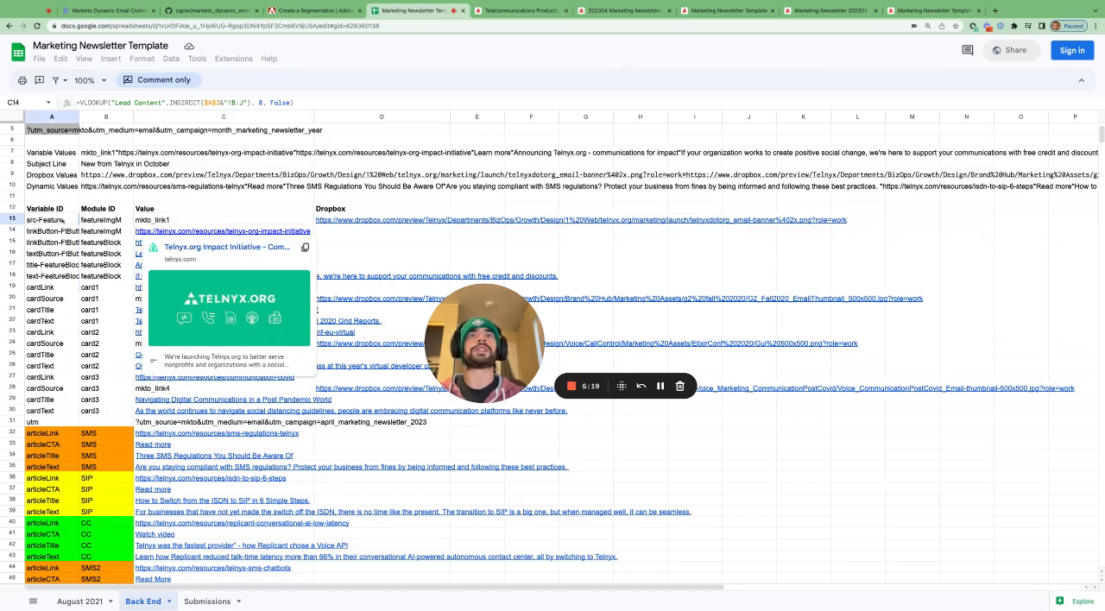
pyautogui.click(159, 222)
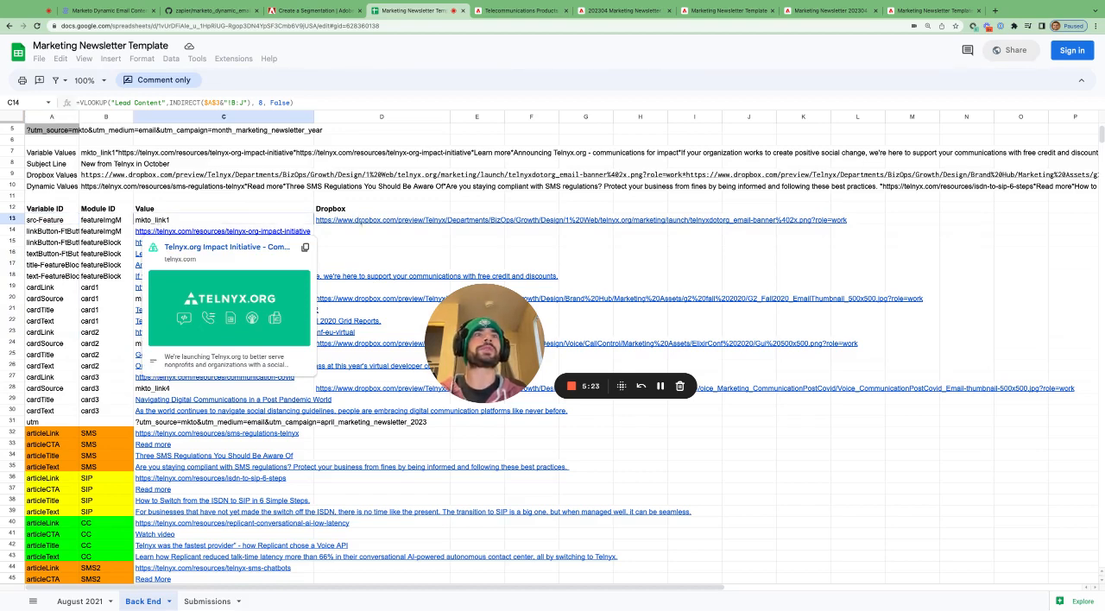
pyautogui.click(363, 223)
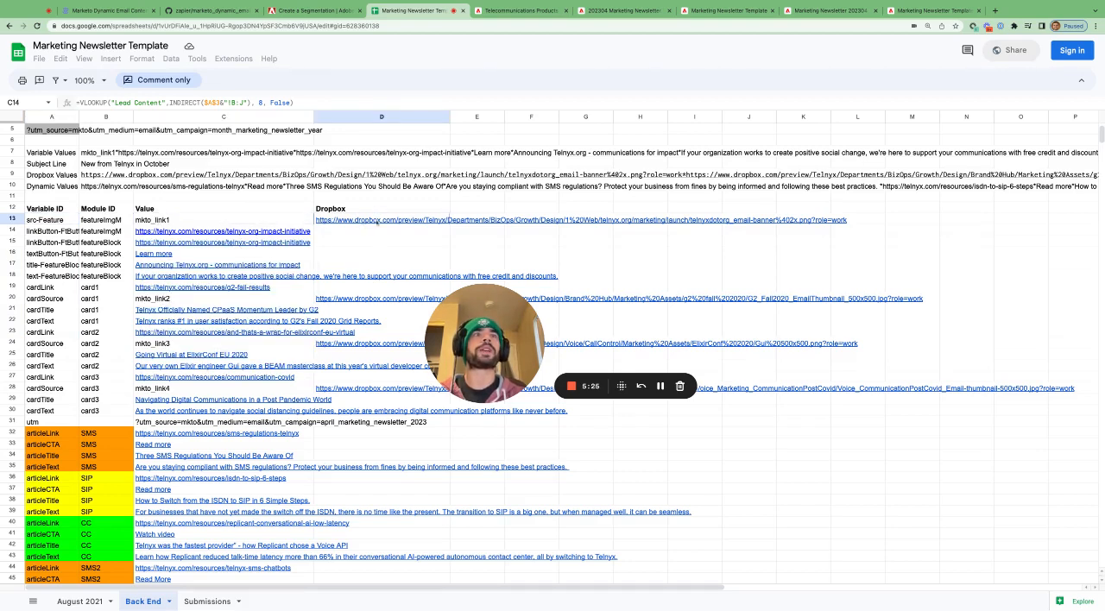
pyautogui.moveTo(377, 223)
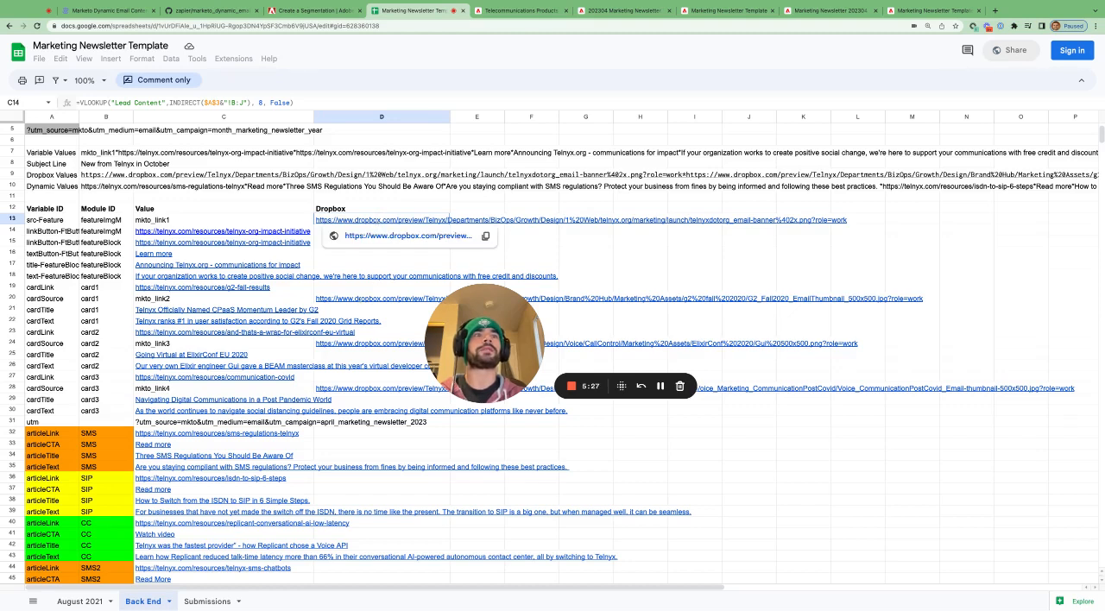
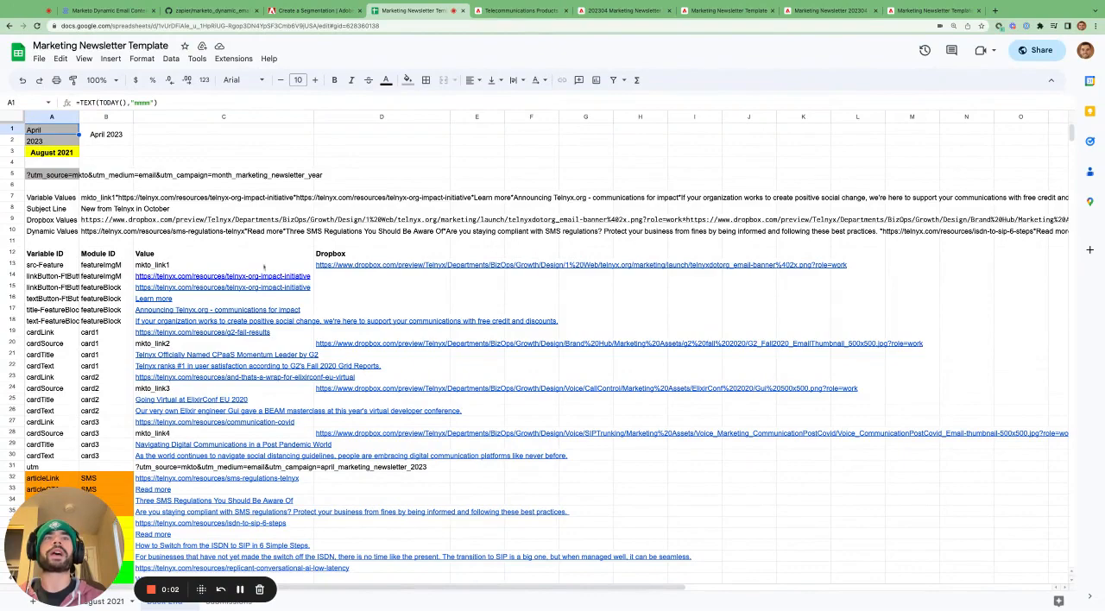
# - Look over the article rows on the Back End sheet and select row 4 of the Submissions sheet
pyautogui.scroll(-5, 195, 286)
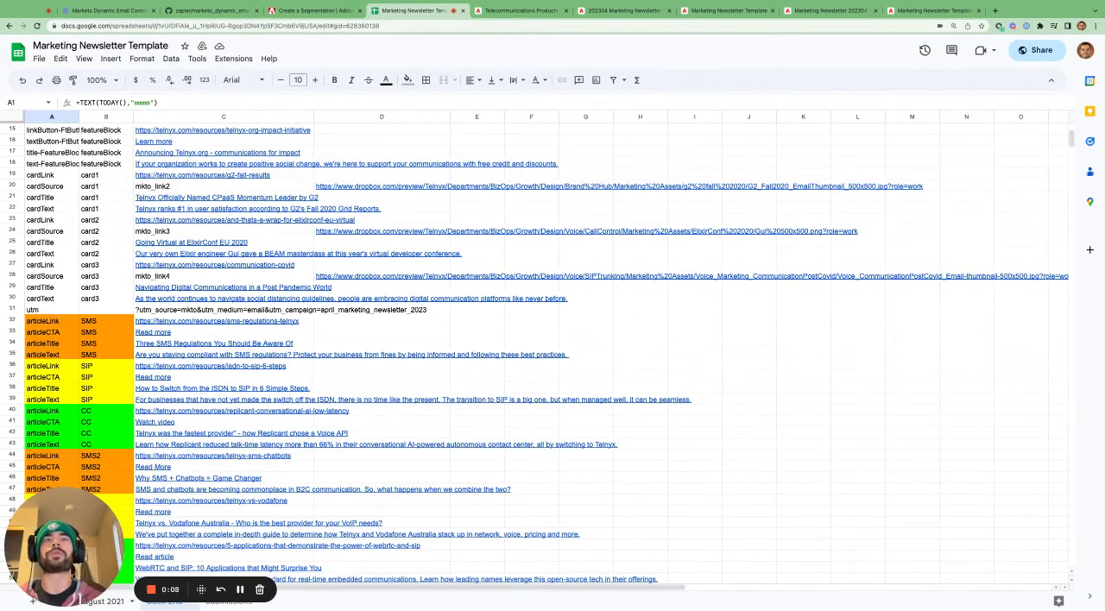
pyautogui.moveTo(80, 556); pyautogui.dragTo(80, 481)
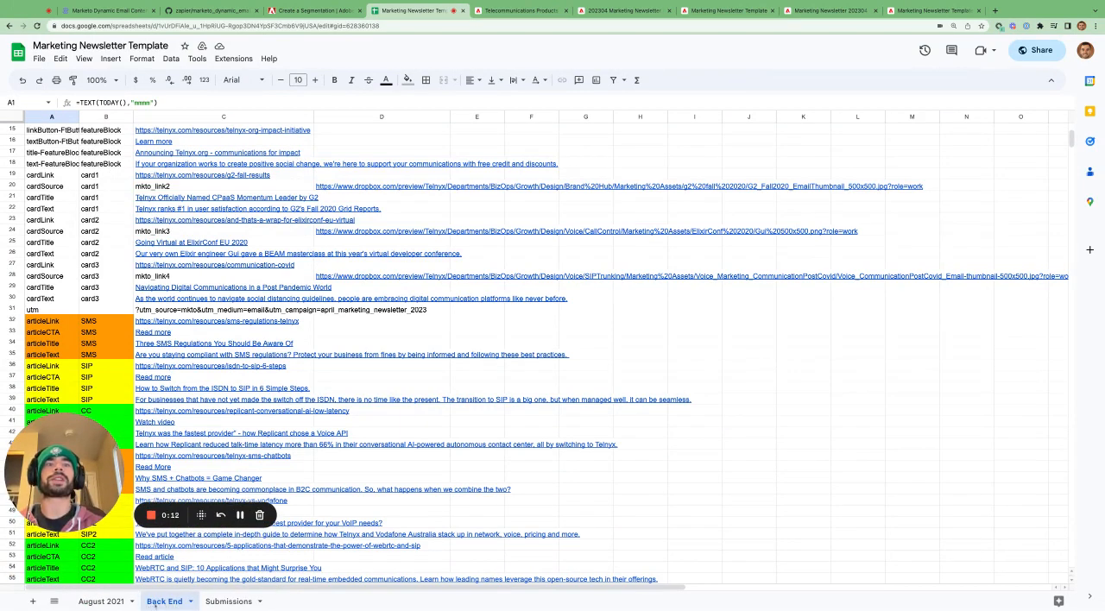
pyautogui.click(228, 602)
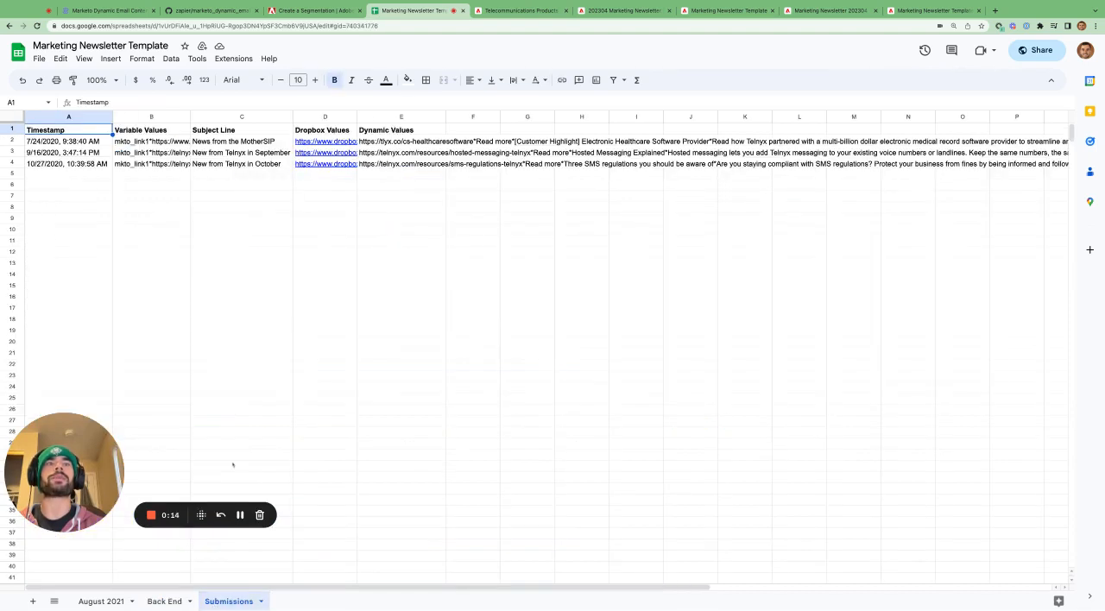
pyautogui.click(18, 164)
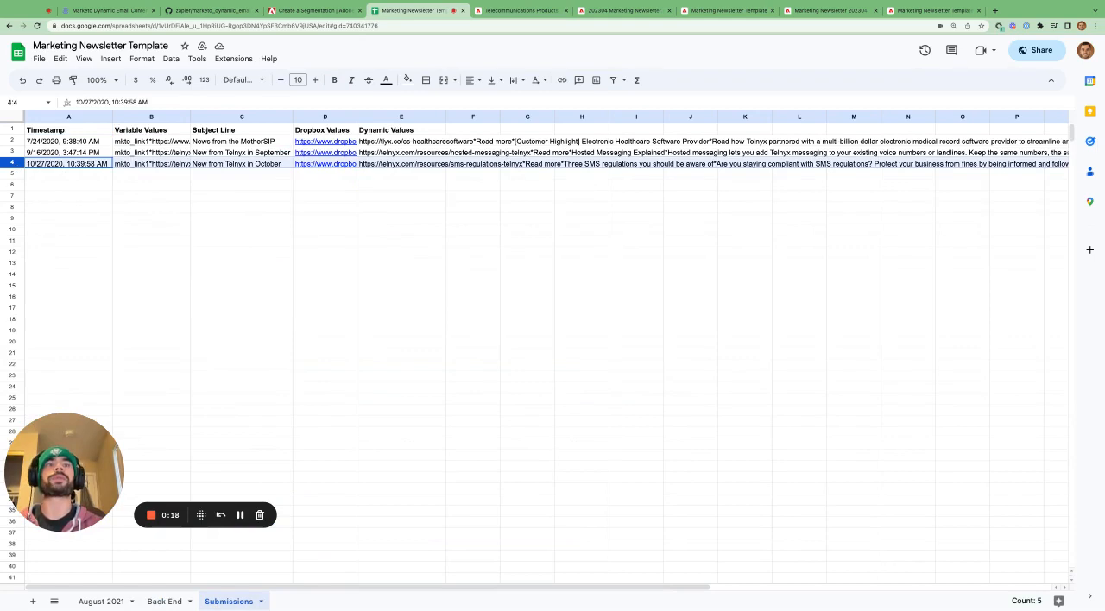
# - Open the Apps Script project from the August 2021 sheet and select the entire setValues function in Code.gs
pyautogui.click(101, 602)
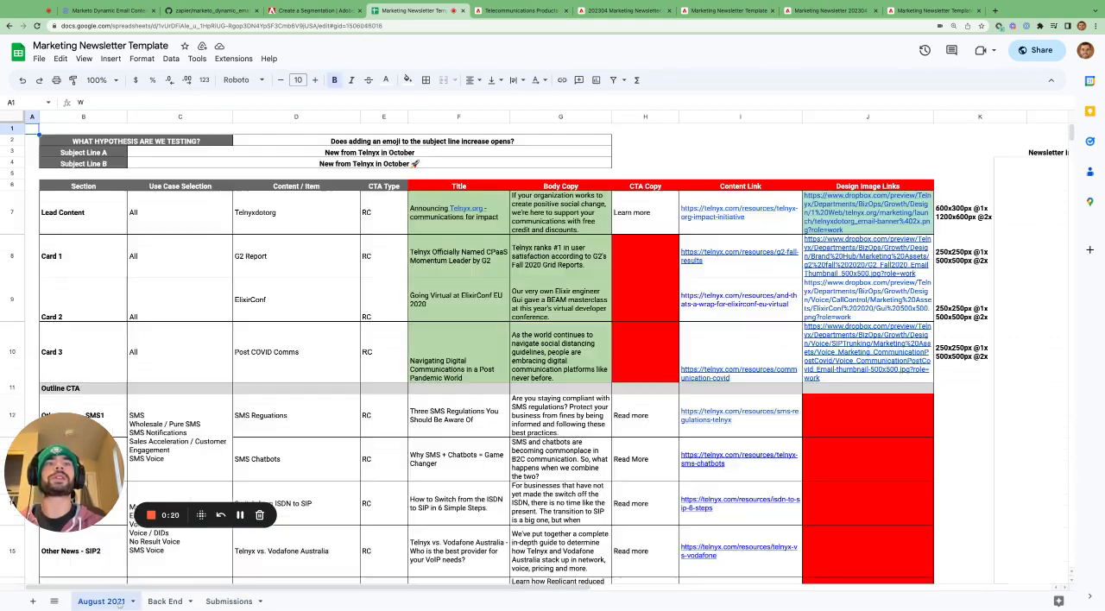
pyautogui.hscroll(1, 418, 409)
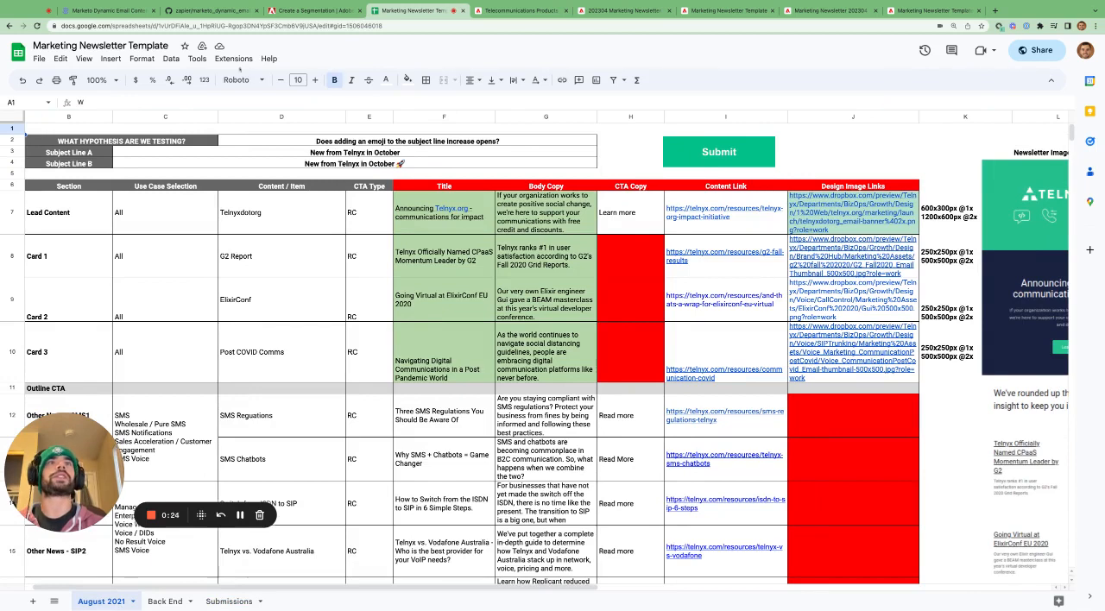
pyautogui.click(201, 60)
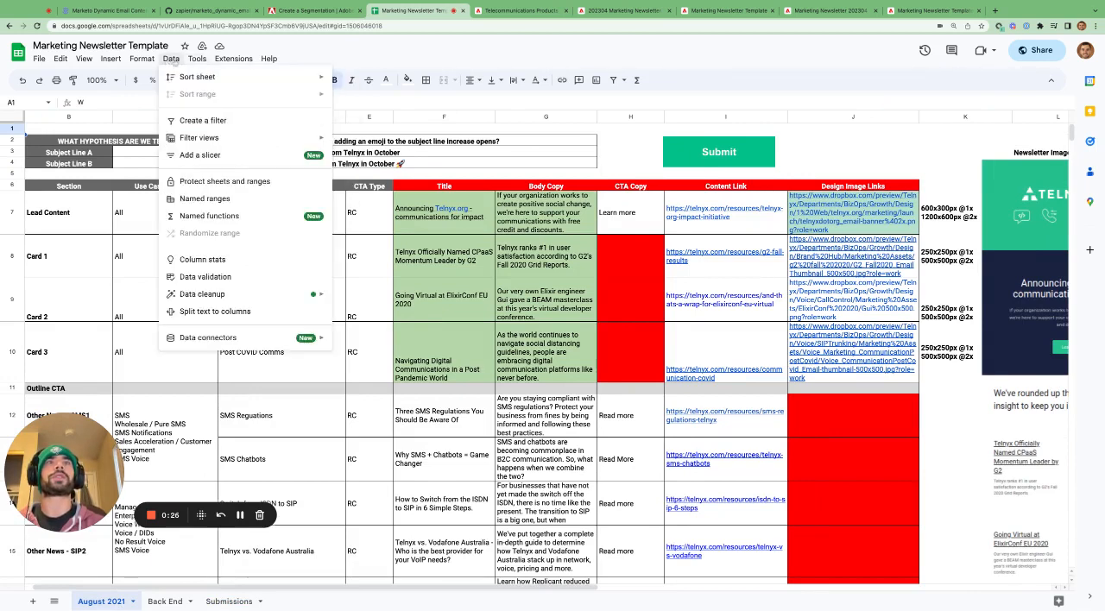
pyautogui.moveTo(226, 65)
pyautogui.click(251, 112)
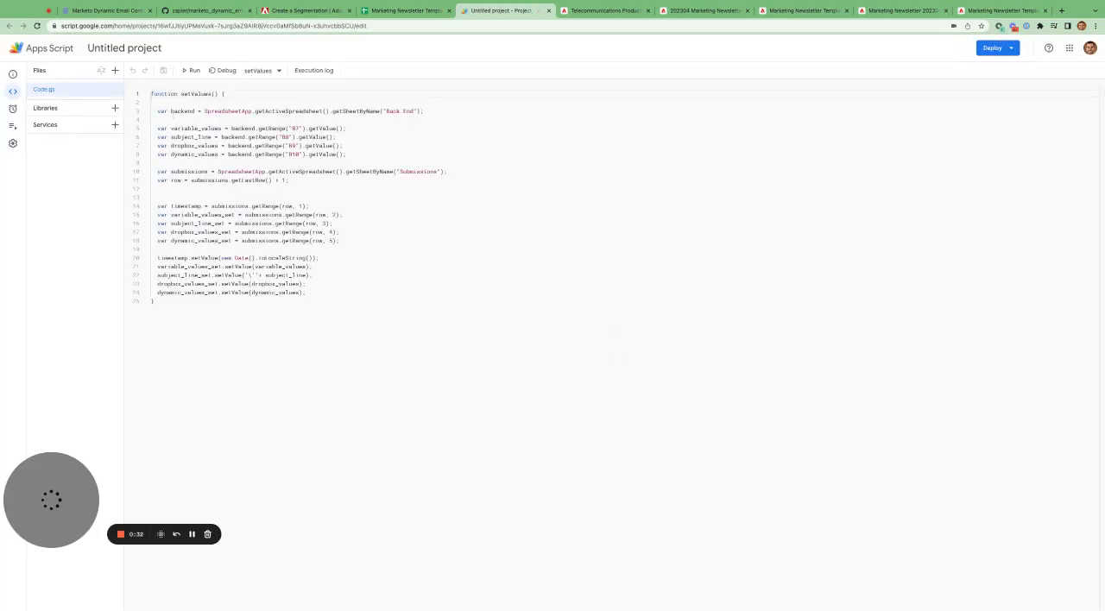
pyautogui.hotkey('shift', 'Down')
pyautogui.hotkey('shift', 'Down')
pyautogui.hotkey('shift', 'Down')
pyautogui.hotkey('shift', 'Down')
pyautogui.hotkey('shift', 'Down')
pyautogui.hotkey('shift', 'Down')
pyautogui.hotkey('shift', 'Down')
pyautogui.hotkey('shift', 'Down')
pyautogui.hotkey('shift', 'Down')
pyautogui.hotkey('shift', 'Down')
pyautogui.hotkey('shift', 'Down')
pyautogui.hotkey('shift', 'Down')
pyautogui.hotkey('shift', 'Down')
pyautogui.hotkey('shift', 'Down')
pyautogui.hotkey('shift', 'Down')
pyautogui.hotkey('shift', 'Down')
pyautogui.hotkey('shift', 'Down')
pyautogui.hotkey('shift', 'Down')
pyautogui.hotkey('shift', 'Down')
pyautogui.hotkey('shift', 'Down')
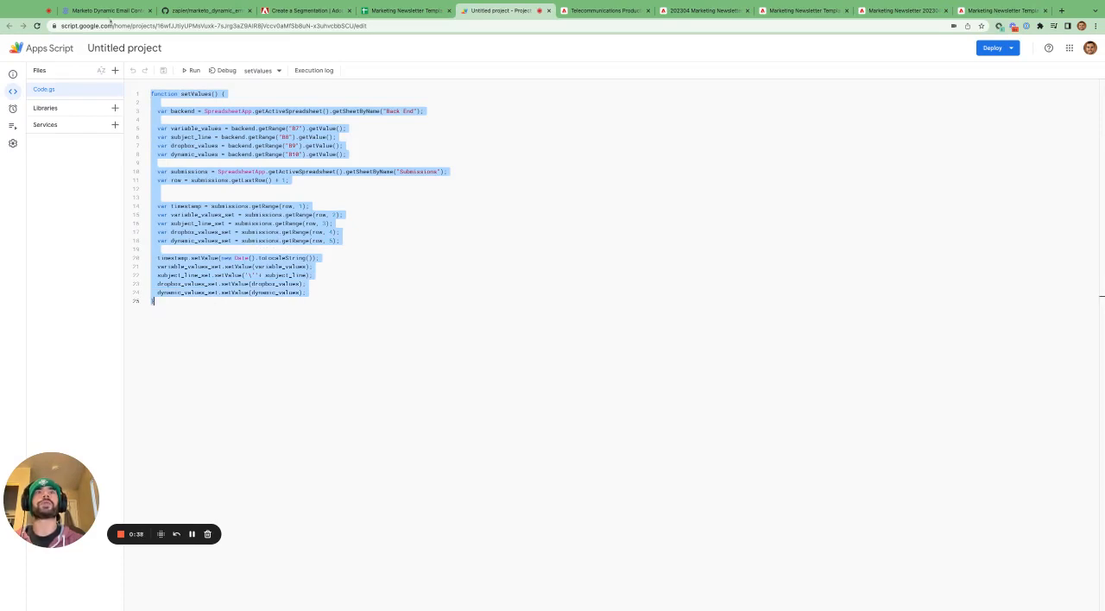
# - Open the article's linked GitHub file marketo_dynamic_email_content_set_values.js and return to the Apps Script project
pyautogui.click(105, 12)
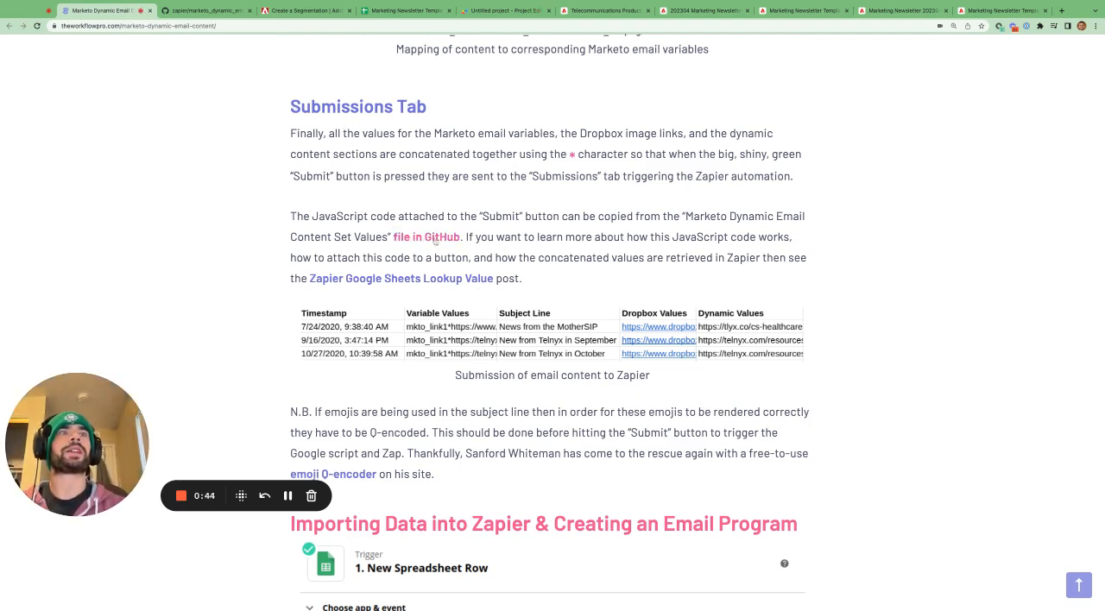
pyautogui.click(435, 238)
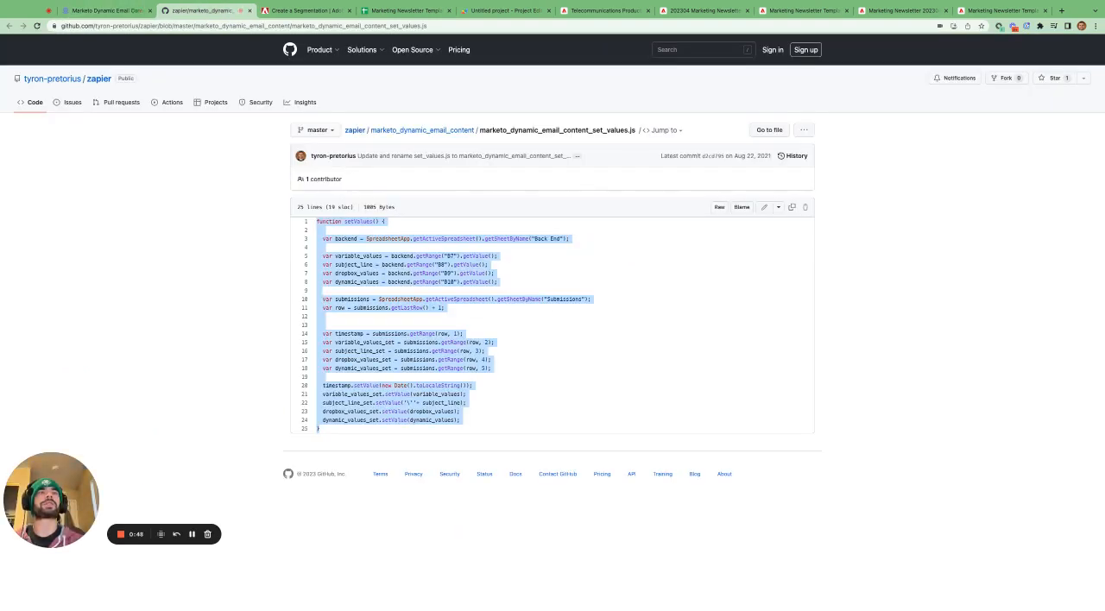
pyautogui.click(505, 10)
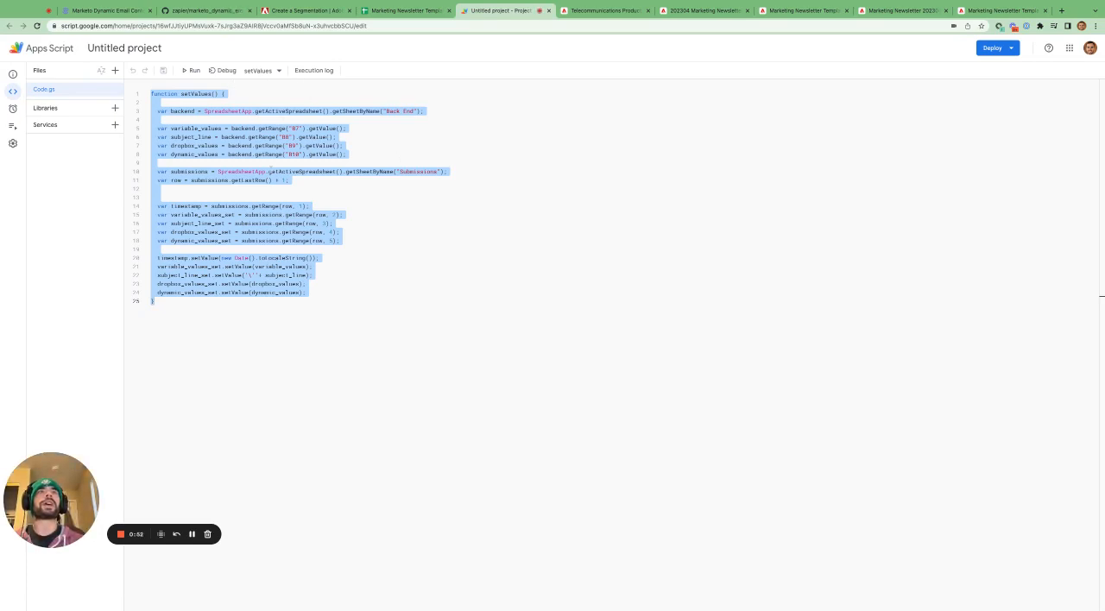
# - Highlight the article's passage about how the JavaScript code works and attaches to a button, and show the Submit button on August 2021
pyautogui.click(104, 11)
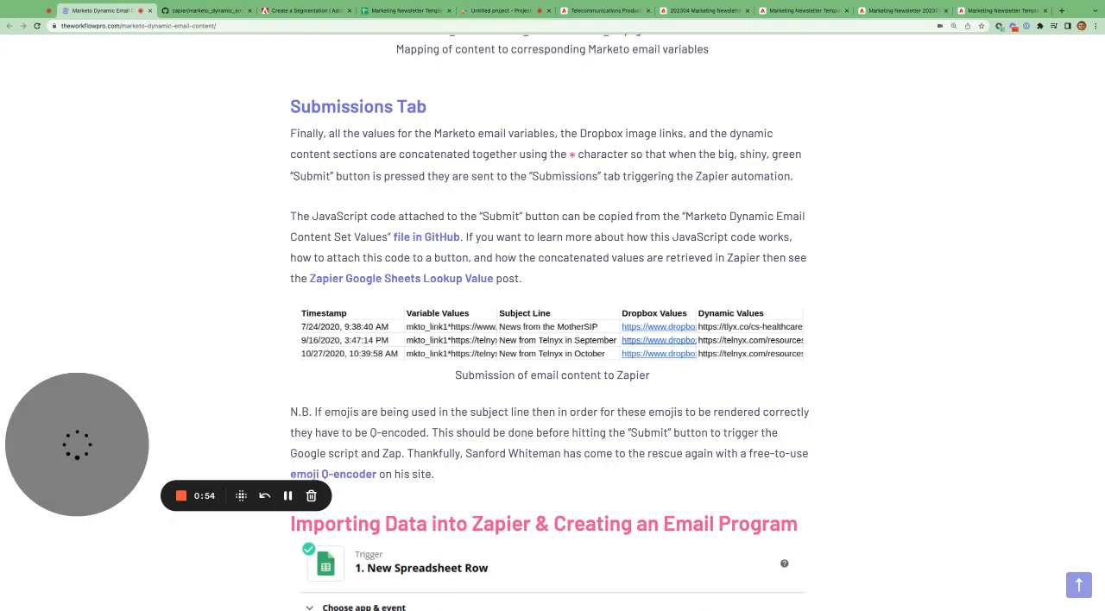
pyautogui.moveTo(672, 237); pyautogui.dragTo(442, 258)
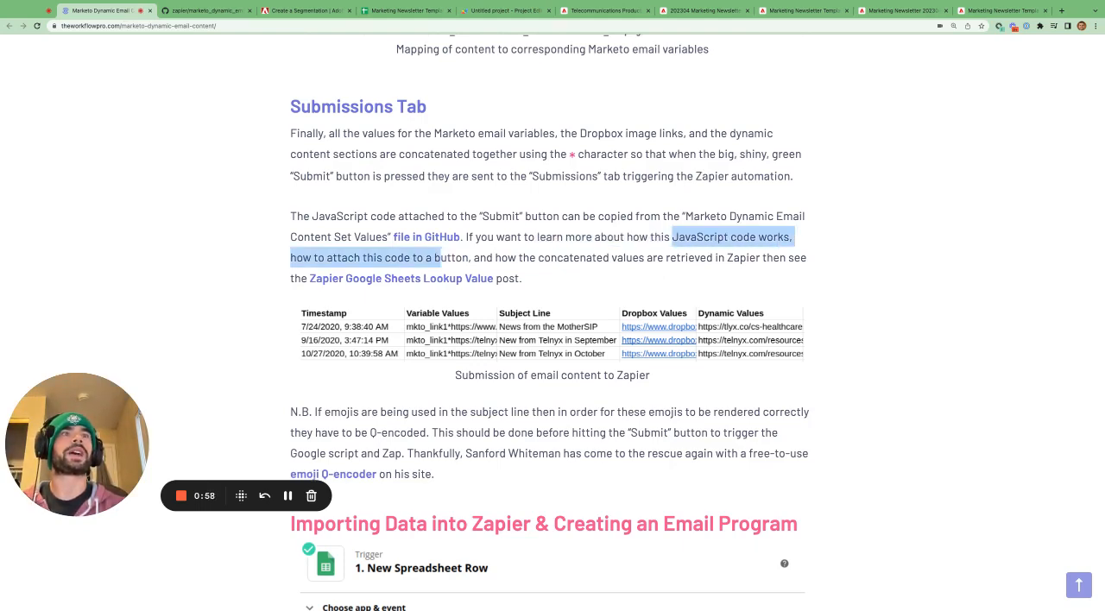
pyautogui.click(395, 12)
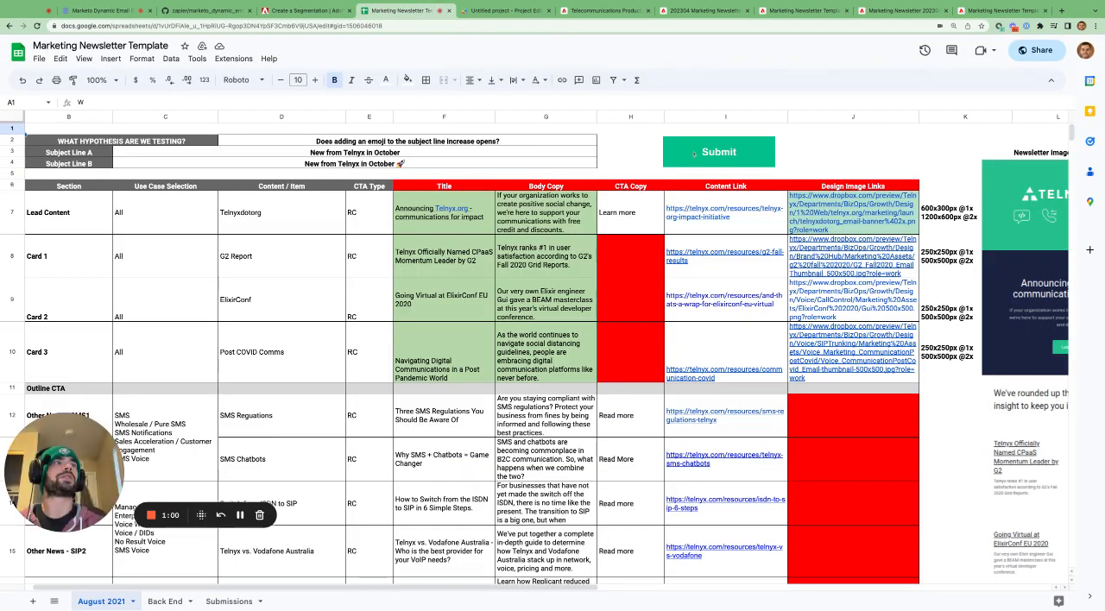
pyautogui.click(99, 11)
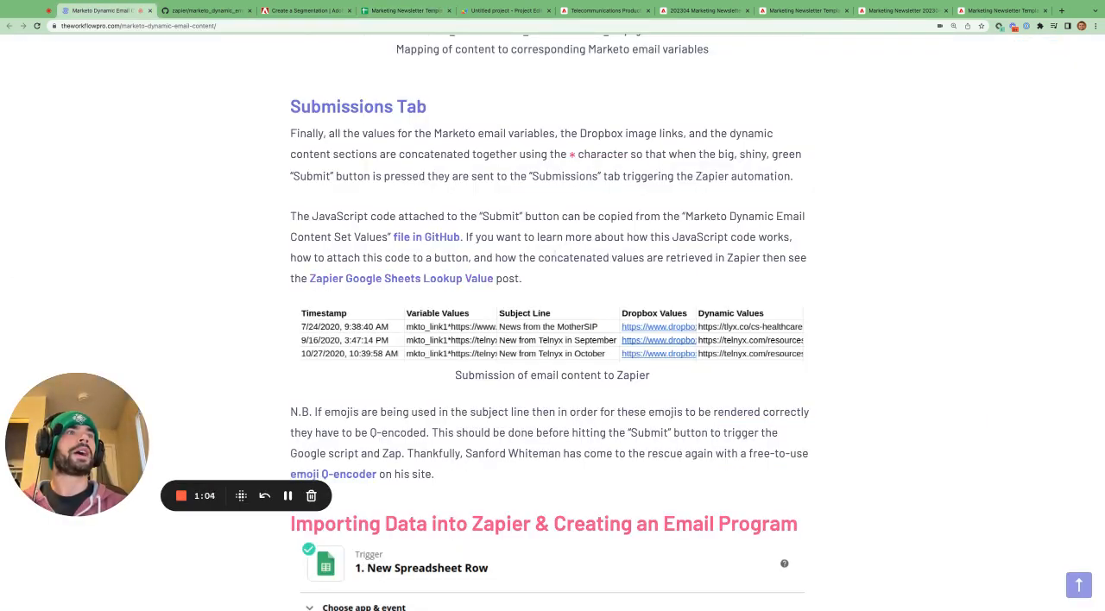
pyautogui.click(426, 9)
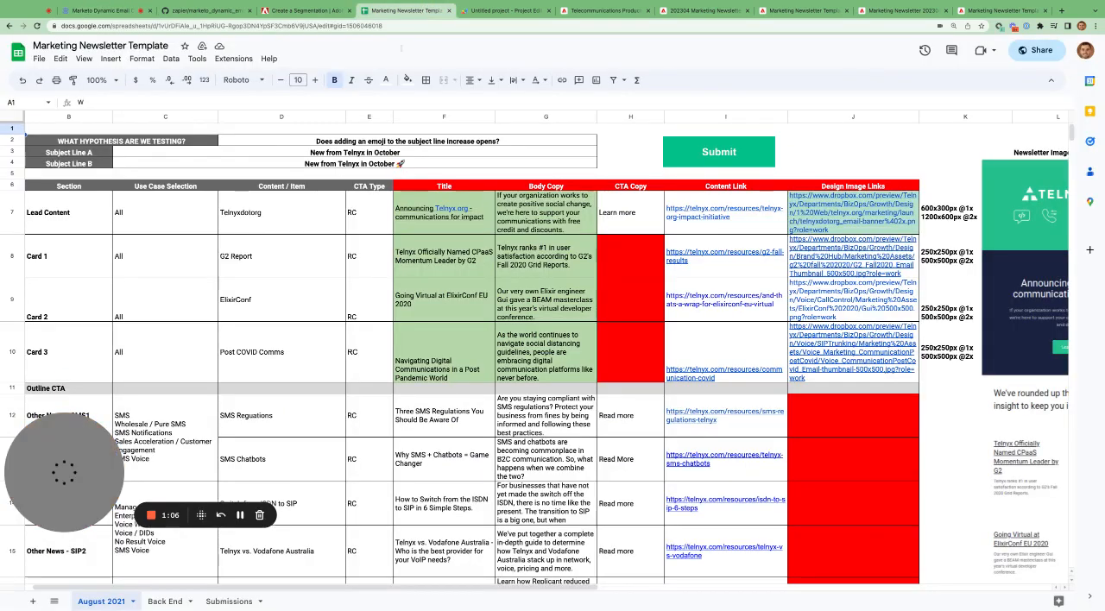
# - Show the Submissions sheet and select the October submission in row 4
pyautogui.click(228, 600)
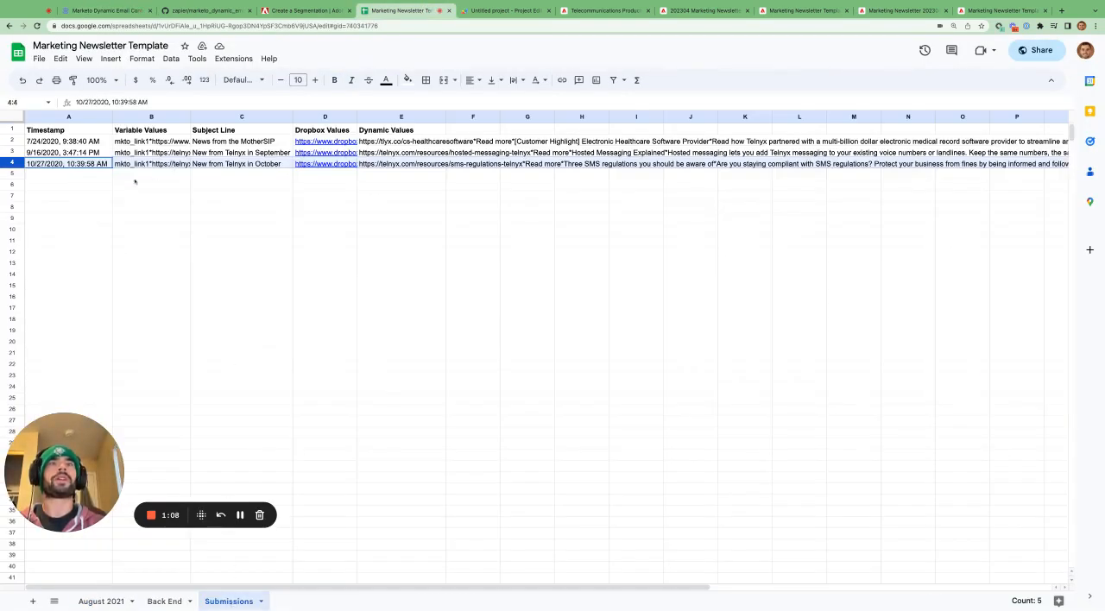
pyautogui.click(87, 183)
pyautogui.click(24, 163)
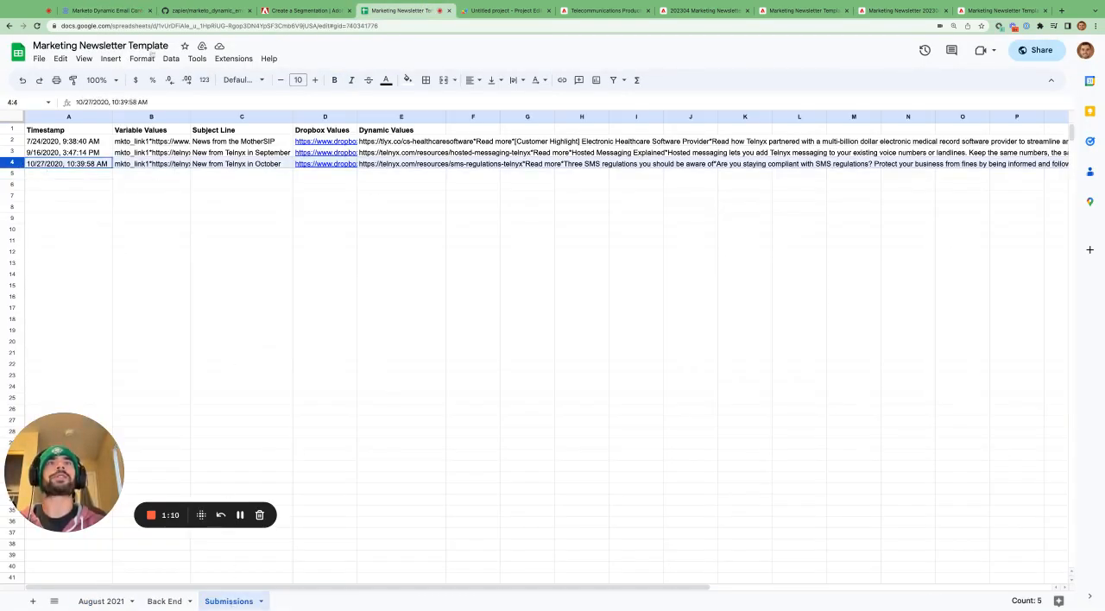
# - Revisit the article's Submissions Tab section and the setValues script, and return to the August 2021 sheet
pyautogui.click(117, 12)
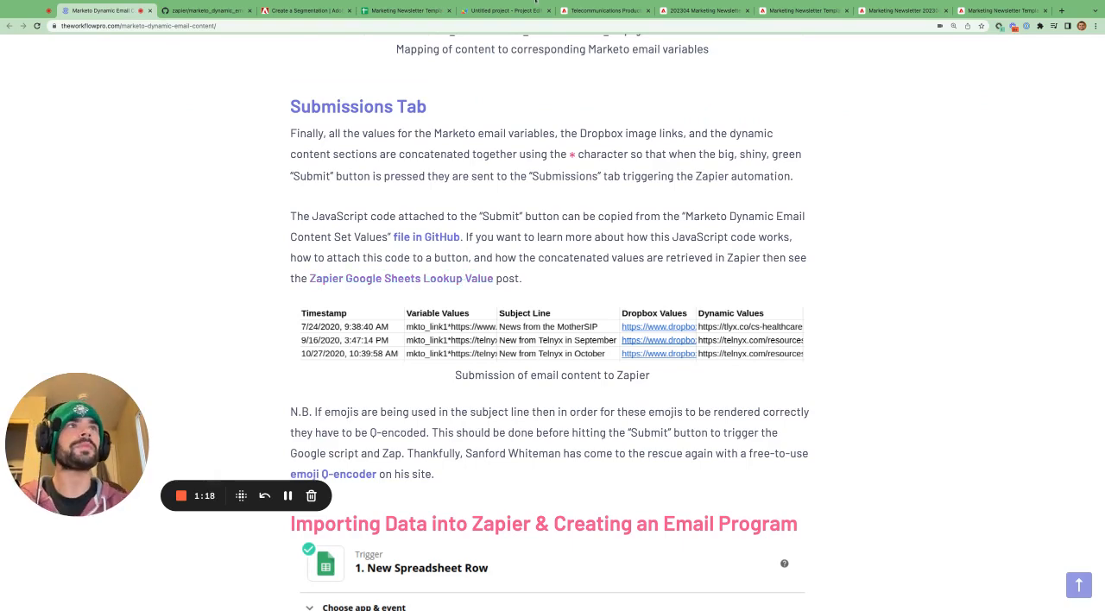
pyautogui.click(406, 11)
pyautogui.click(505, 11)
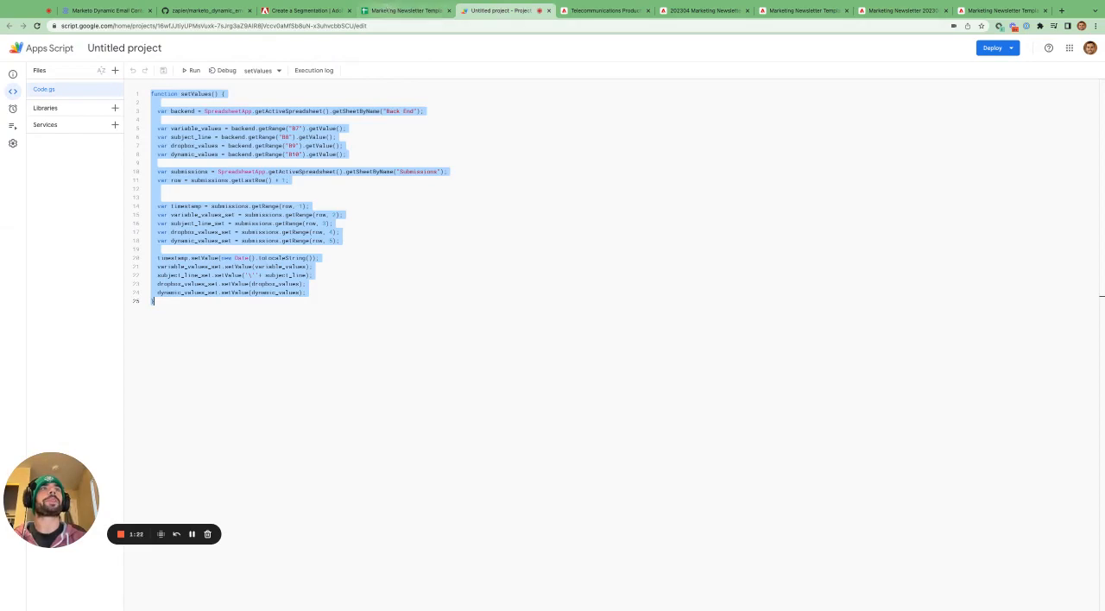
pyautogui.click(406, 10)
pyautogui.click(102, 602)
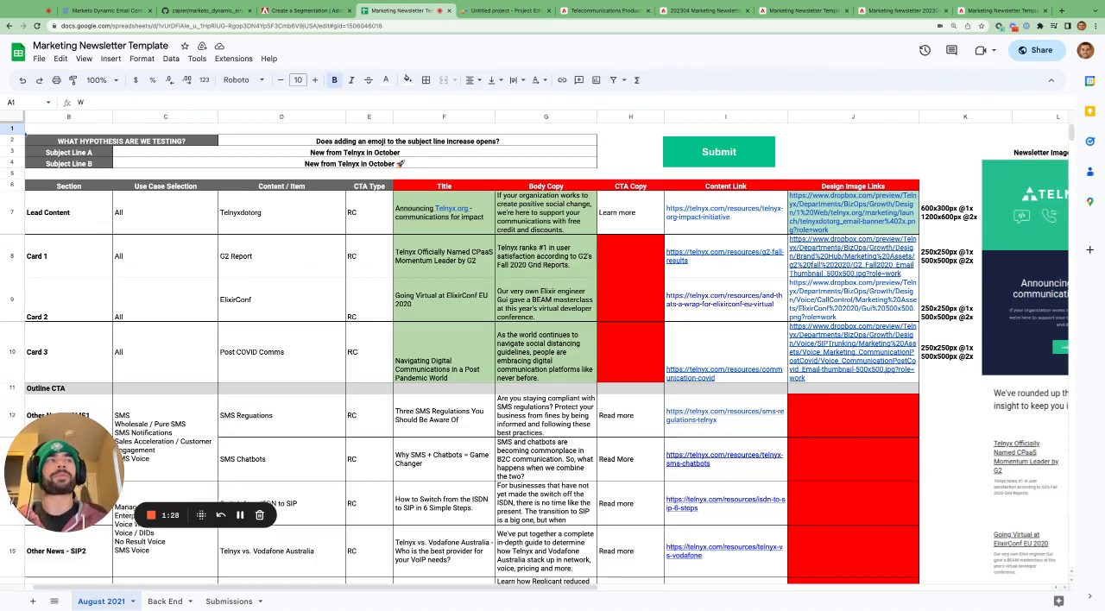
# - Select the newsletter content cells F7:I10 and the design image links J7:J11 on the August 2021 sheet
pyautogui.moveTo(763, 324)
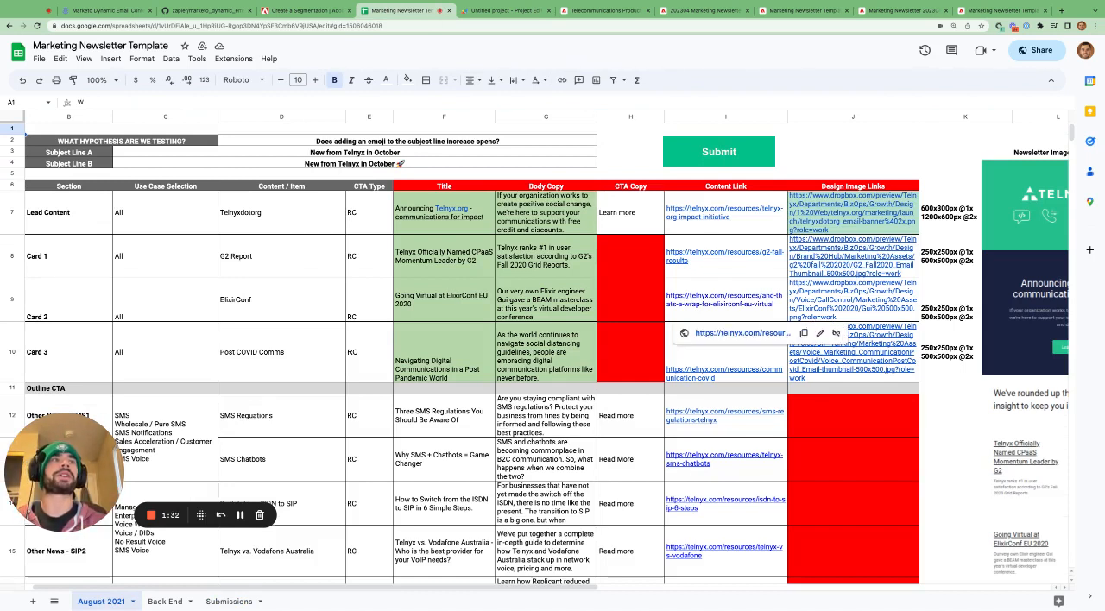
pyautogui.moveTo(441, 209); pyautogui.dragTo(727, 382)
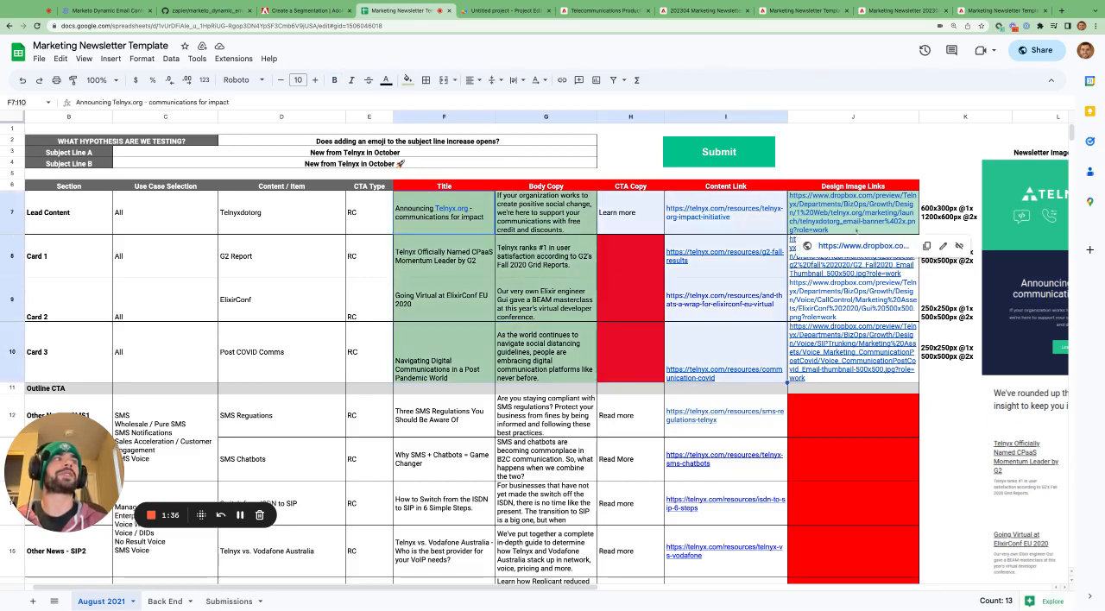
pyautogui.moveTo(857, 238); pyautogui.dragTo(857, 226)
pyautogui.hotkey('shift', 'Down')
pyautogui.hotkey('shift', 'Down')
pyautogui.hotkey('shift', 'Down')
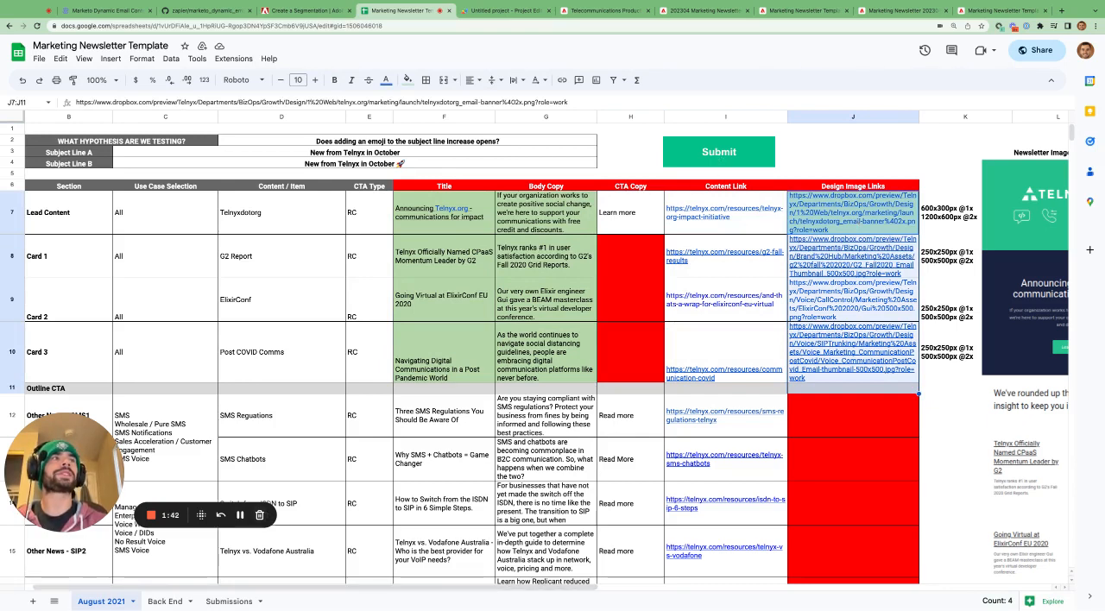
# - Select the Variable ID, Module ID and Value range A12:C27 on the Back End sheet
pyautogui.click(164, 601)
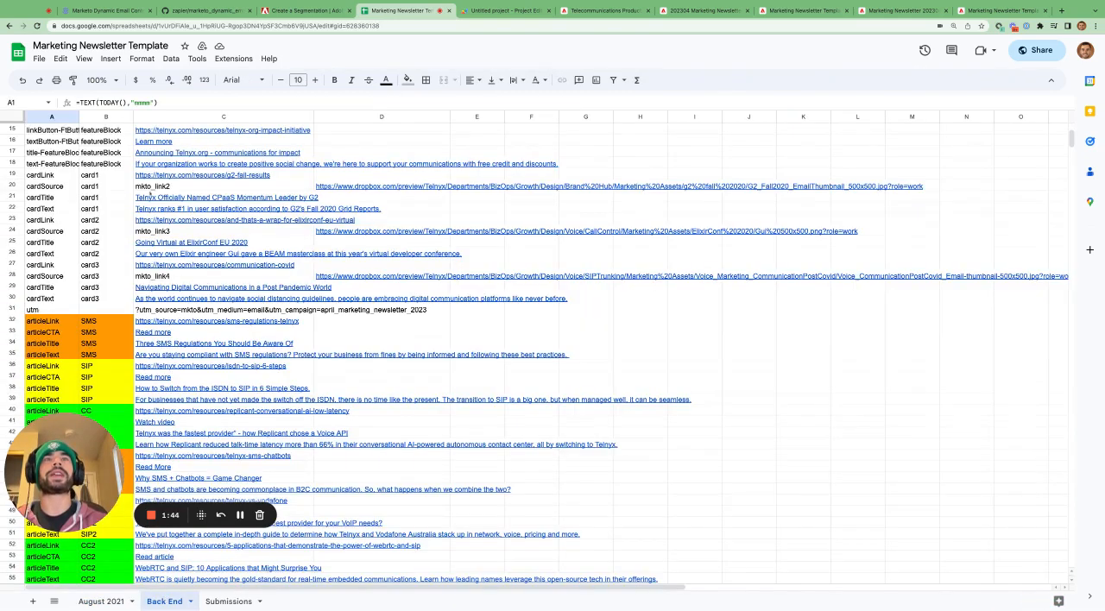
pyautogui.scroll(5, 150, 195)
pyautogui.moveTo(54, 253); pyautogui.dragTo(298, 423)
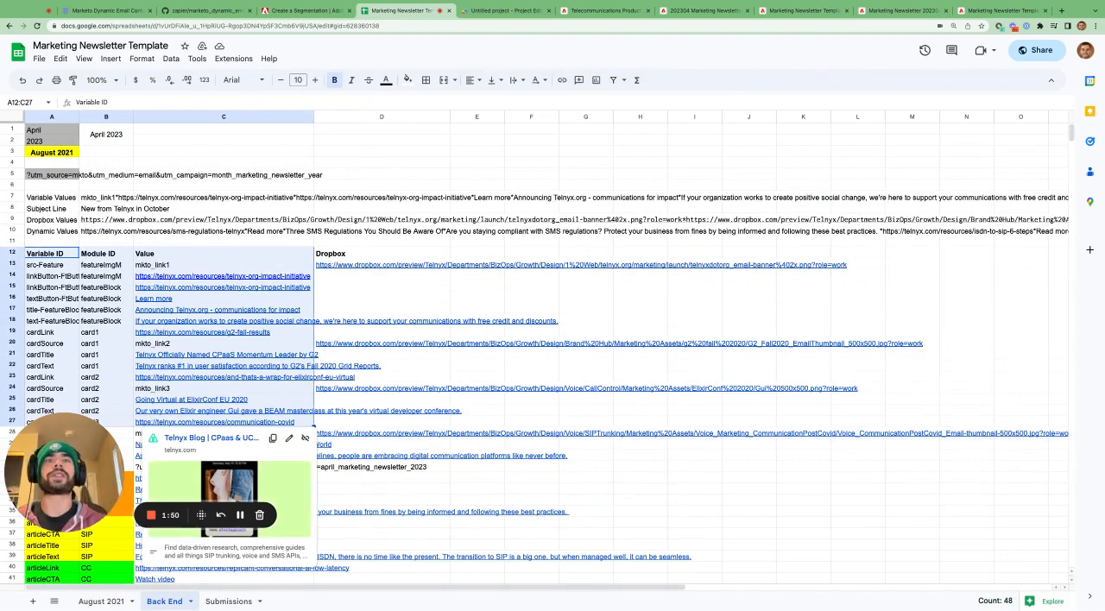
# - Inspect the row 4 Variable Values, Subject Line, Dropbox Values and Dynamic Values cells on the Submissions sheet
pyautogui.click(229, 601)
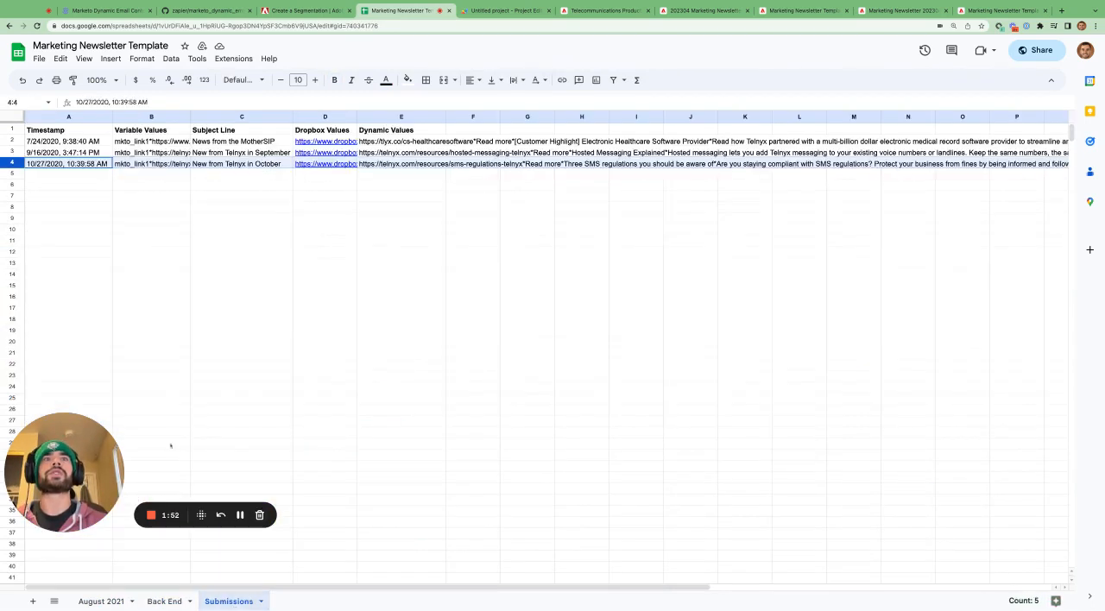
pyautogui.click(119, 230)
pyautogui.click(148, 164)
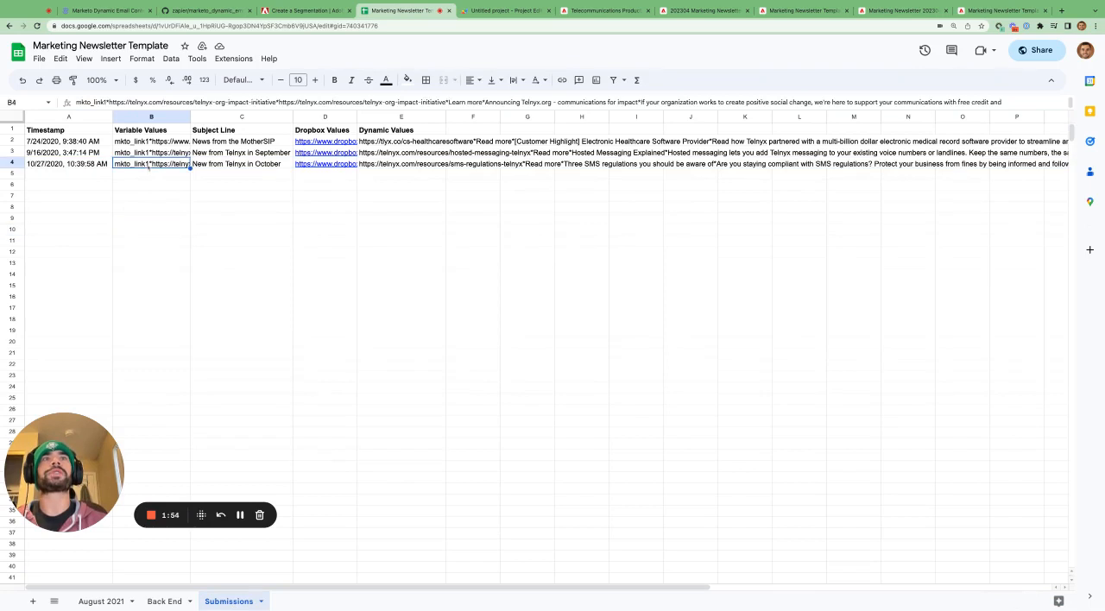
pyautogui.click(152, 130)
pyautogui.click(146, 164)
pyautogui.click(225, 164)
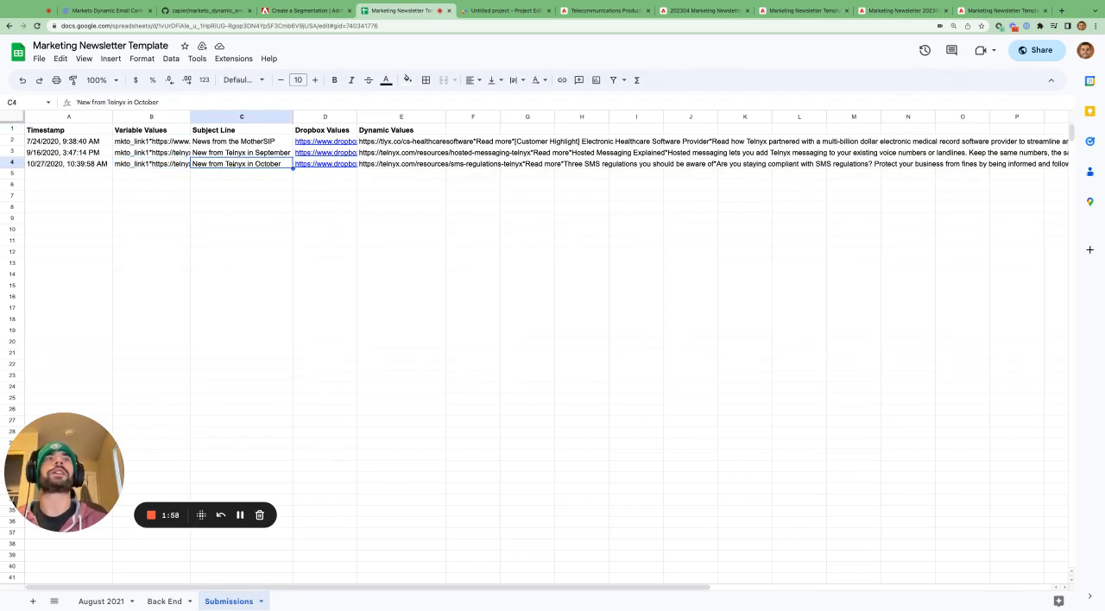
pyautogui.click(310, 166)
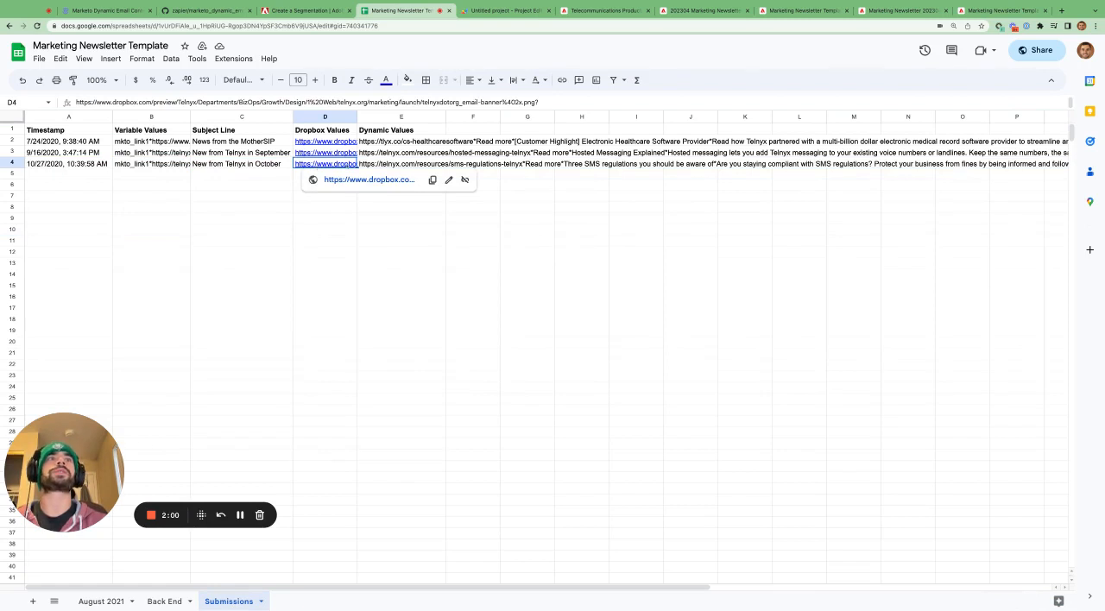
pyautogui.click(380, 166)
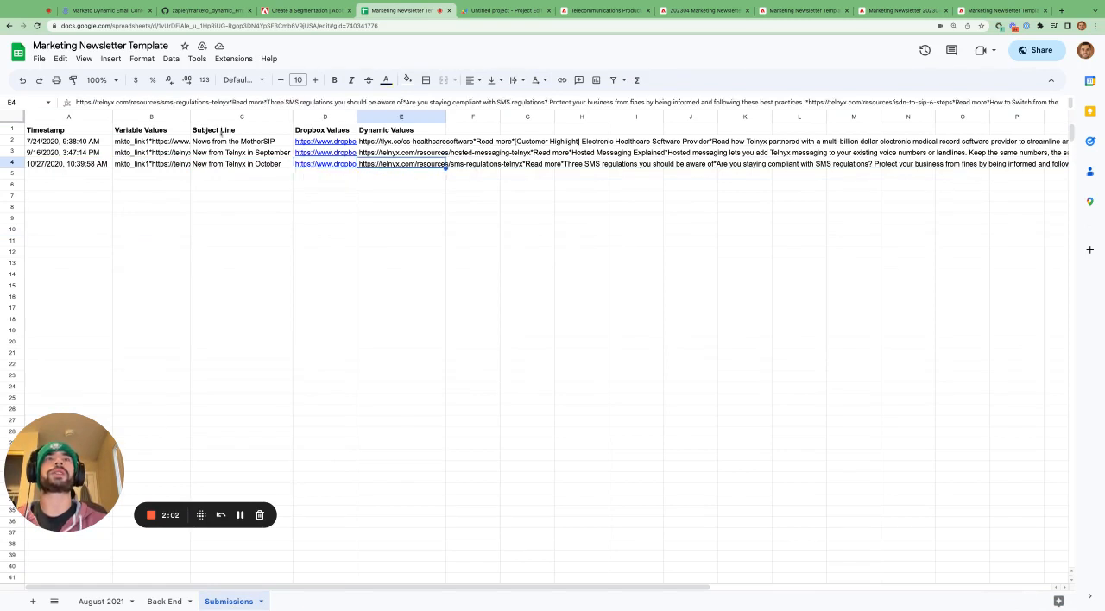
# - Select the submission columns B1:E4, and select the whole of row 4 as the newest submission
pyautogui.moveTo(152, 132); pyautogui.dragTo(380, 164)
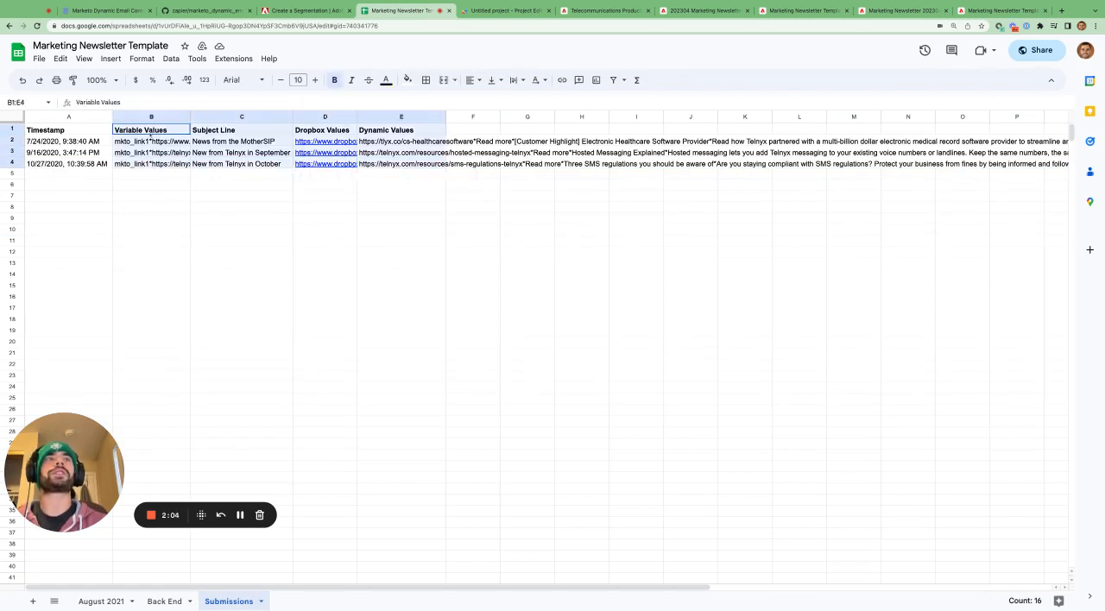
pyautogui.click(52, 196)
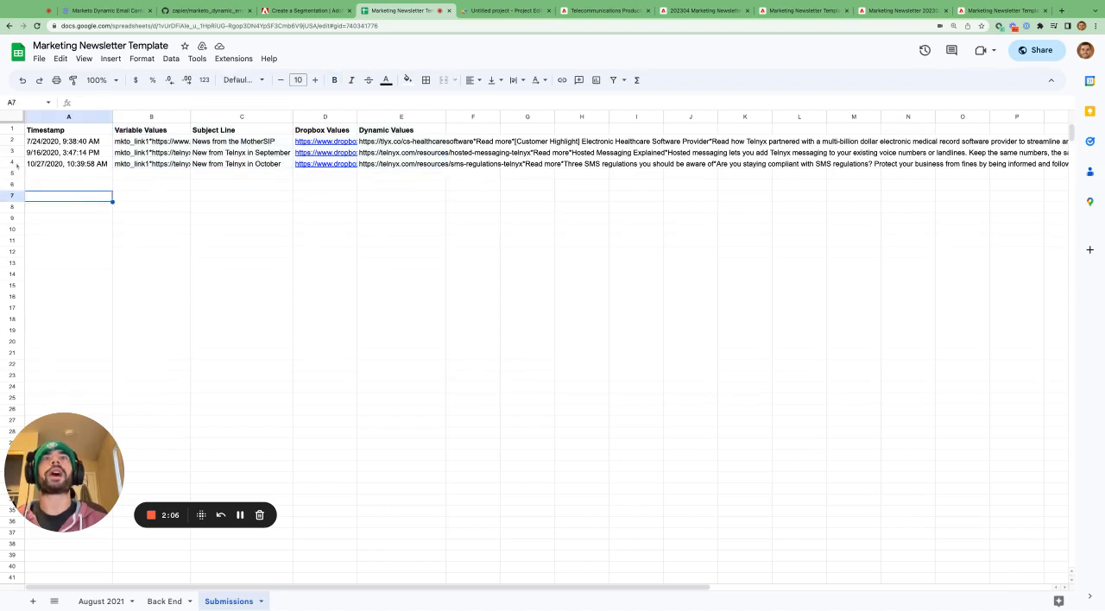
pyautogui.click(12, 164)
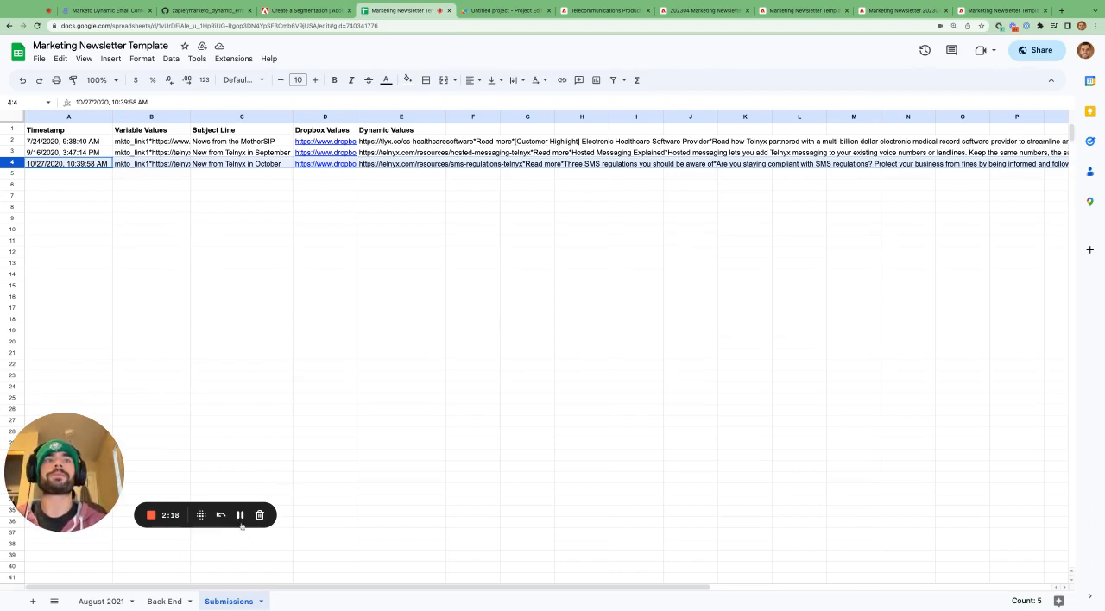
# - Select the newest submission's Subject Line cell C4, and read the dynamic content article's note on Q-encoding emojis in subject lines
pyautogui.click(258, 199)
pyautogui.click(256, 166)
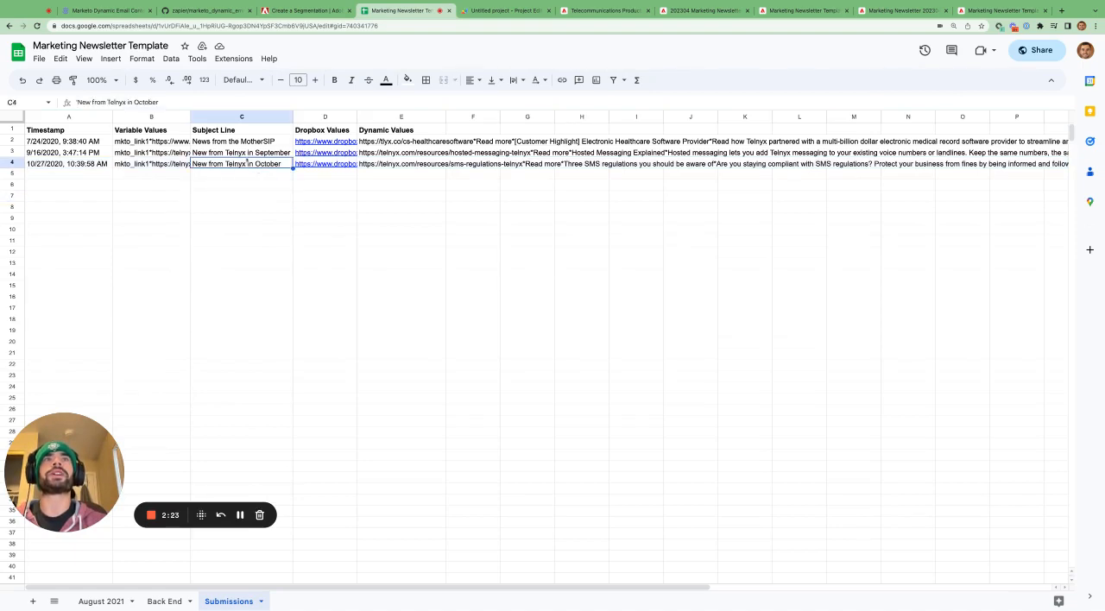
pyautogui.click(129, 10)
pyautogui.scroll(-2, 381, 351)
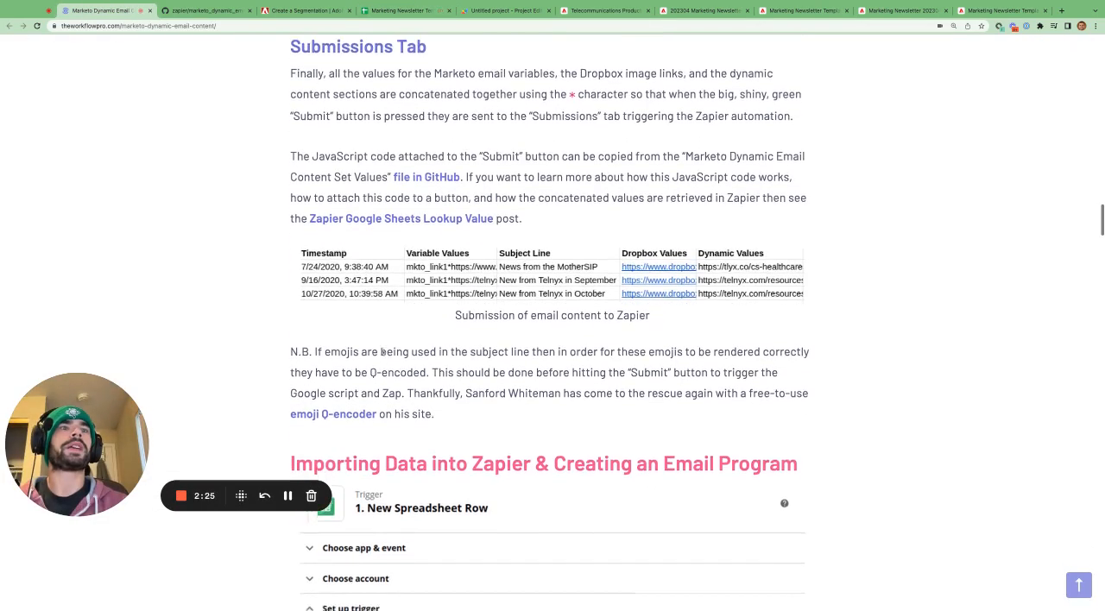
pyautogui.scroll(-2, 381, 352)
pyautogui.moveTo(371, 299); pyautogui.dragTo(427, 300)
# - Locate the emoji Q-encoder link in the article, and highlight the rocket emoji in Subject Line B on the August 2021 sheet
pyautogui.click(403, 12)
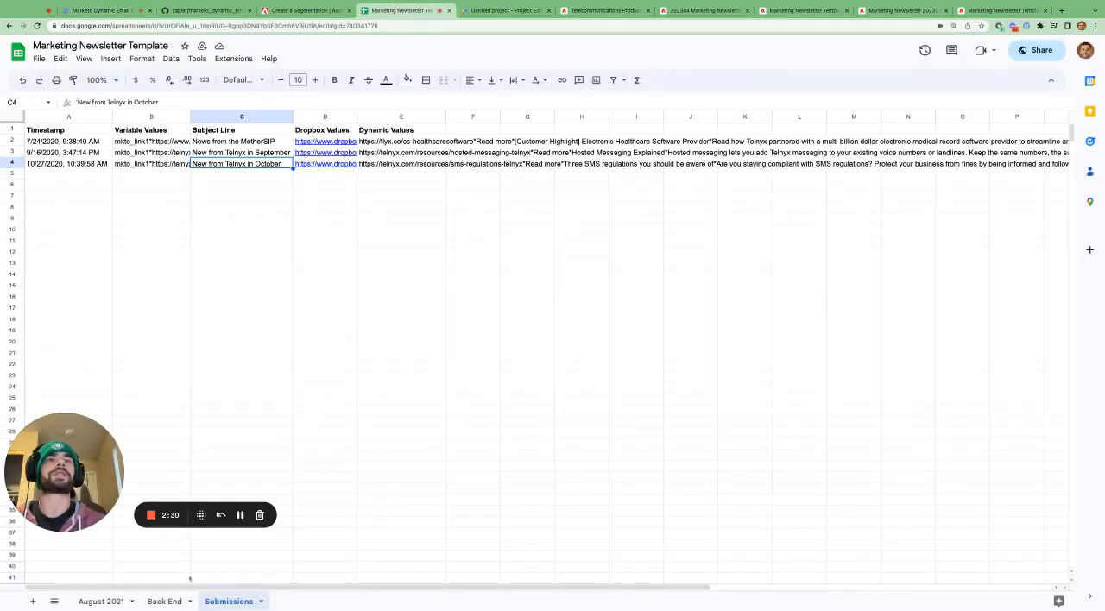
pyautogui.click(101, 601)
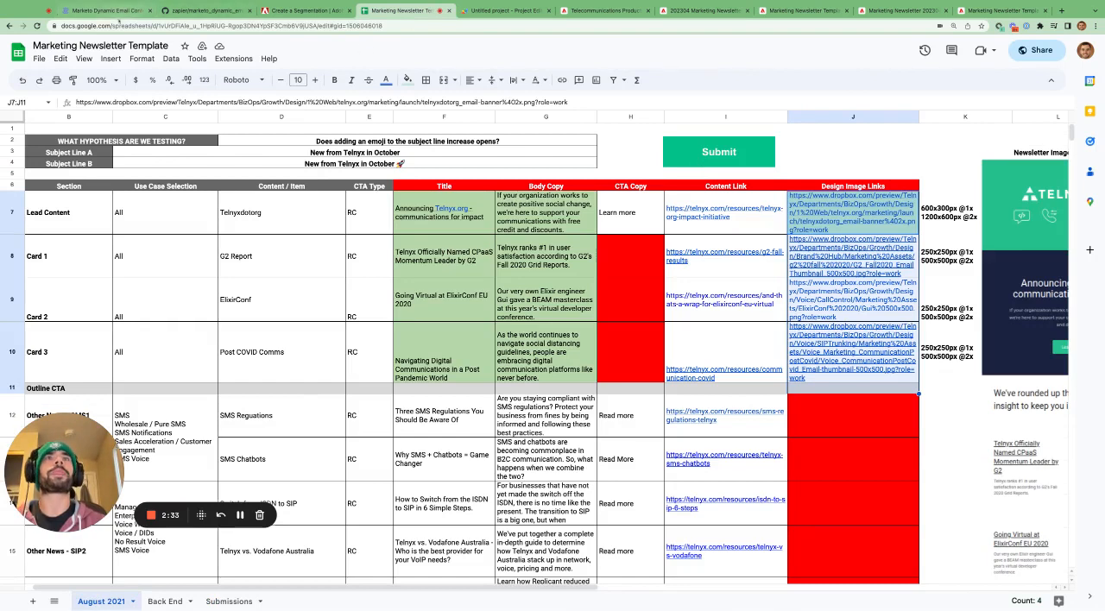
pyautogui.click(104, 10)
pyautogui.scroll(-1, 462, 355)
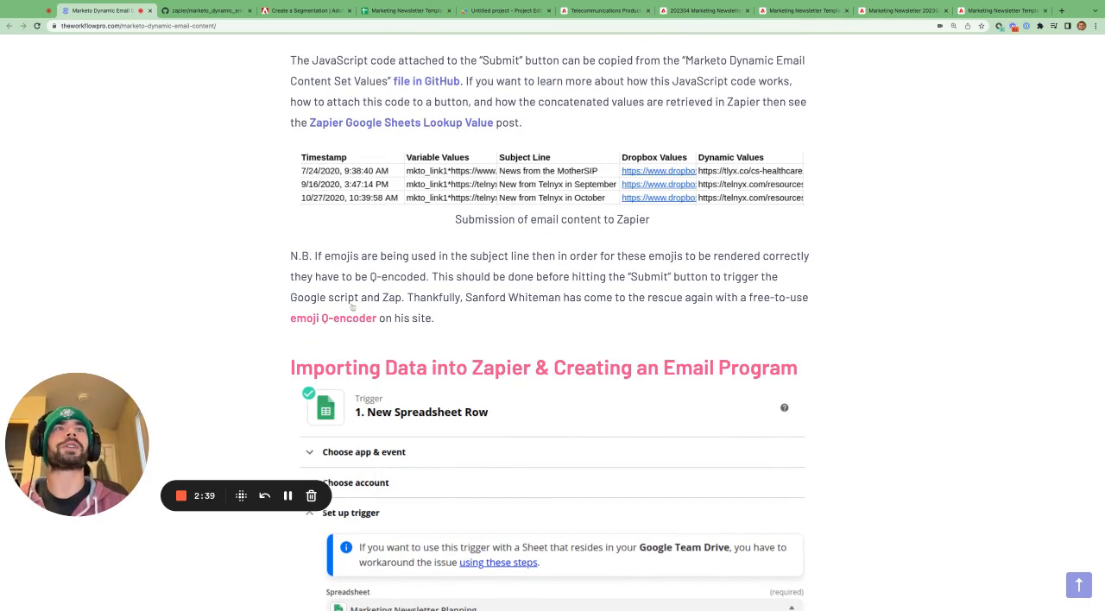
pyautogui.click(402, 10)
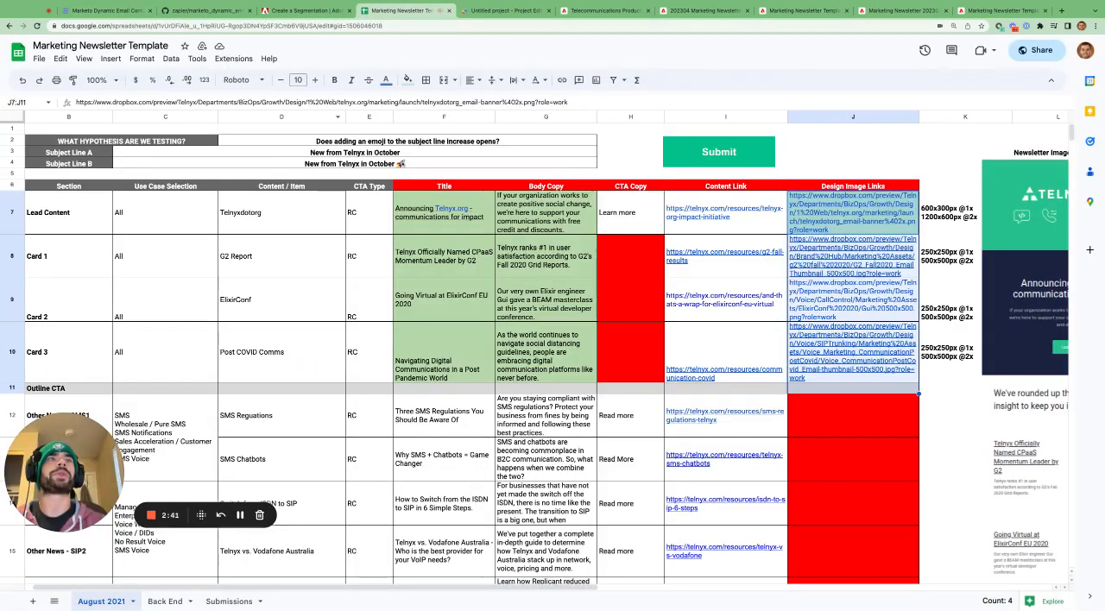
pyautogui.click(410, 164)
pyautogui.doubleClick(405, 164)
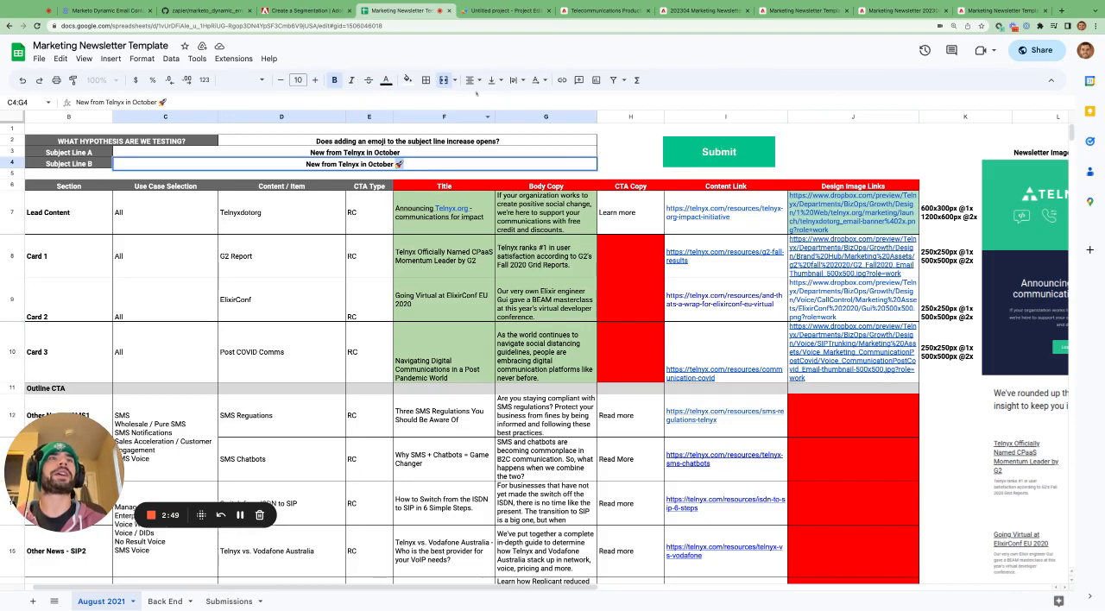
# - Review the Back End sheet and the row 4 values from Variable Values to Dynamic Values on the Submissions sheet
pyautogui.click(163, 601)
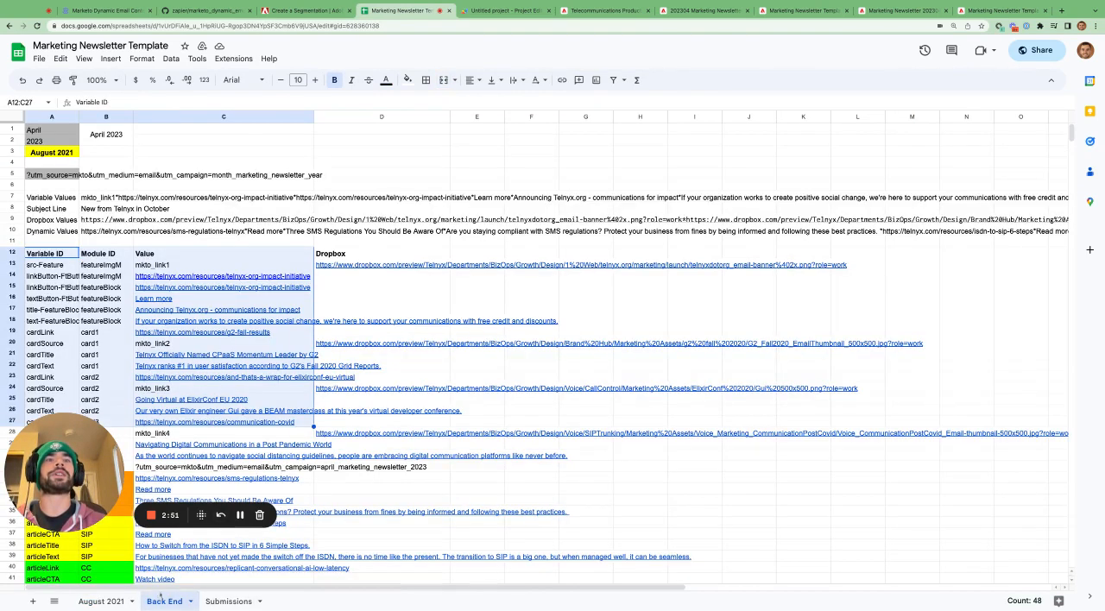
pyautogui.click(229, 601)
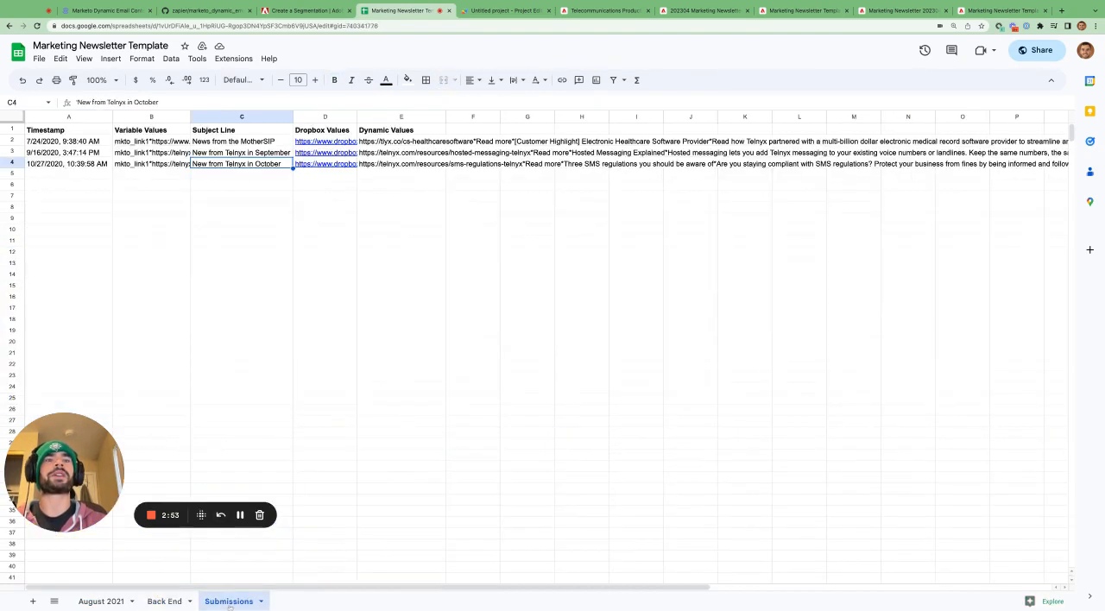
pyautogui.click(242, 208)
pyautogui.moveTo(173, 165); pyautogui.dragTo(406, 167)
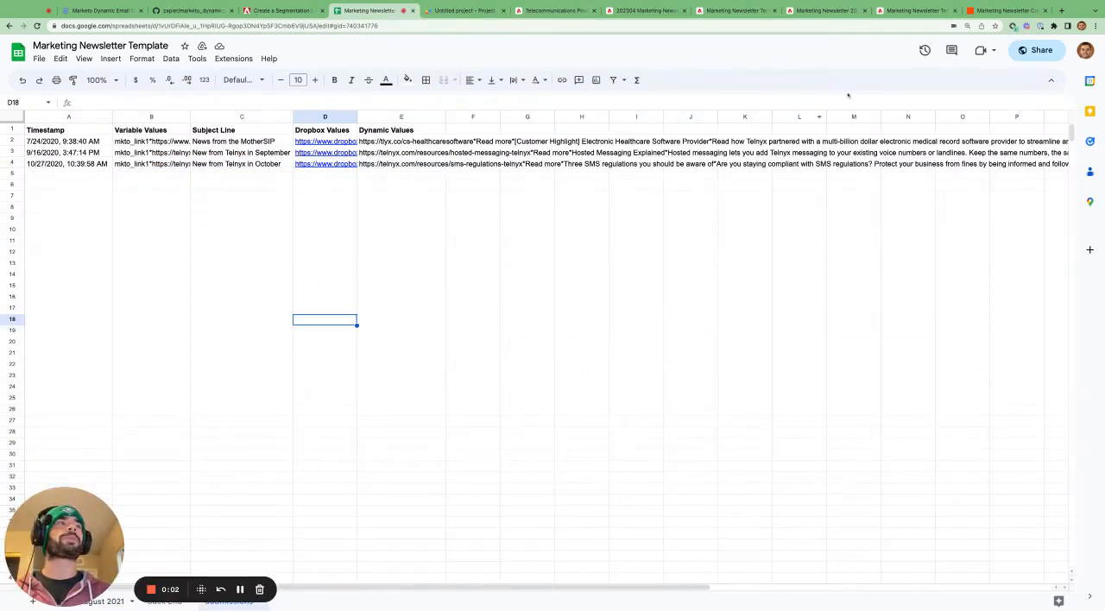
# - Switch to the Marketing Newsletter Creation Zap in Zapier and examine the New Spreadsheet Row trigger's event, spreadsheet, worksheet and trigger column settings
pyautogui.click(995, 12)
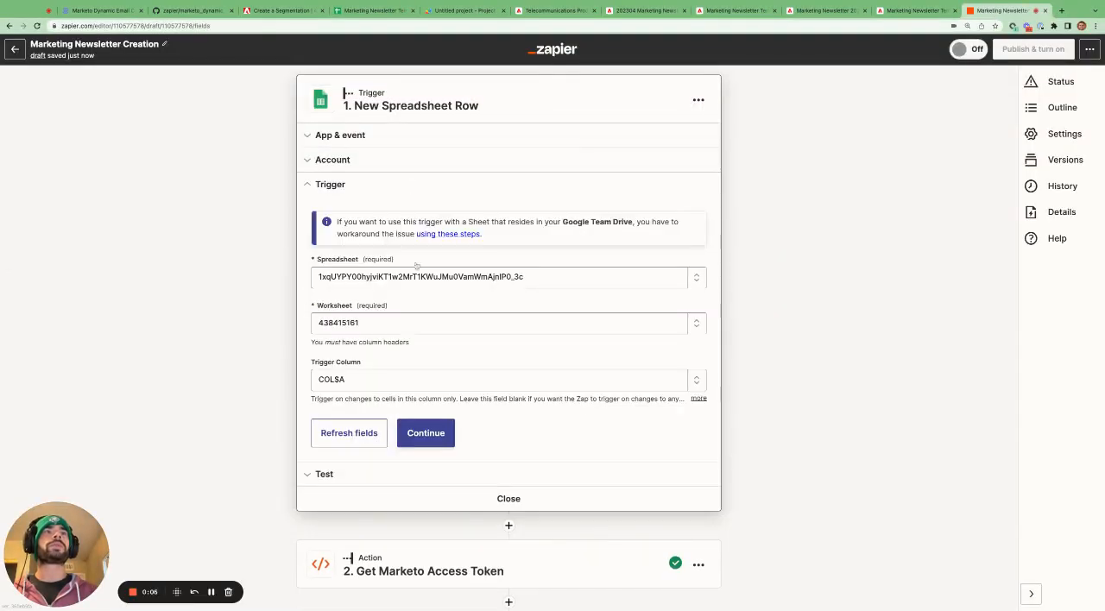
pyautogui.click(375, 134)
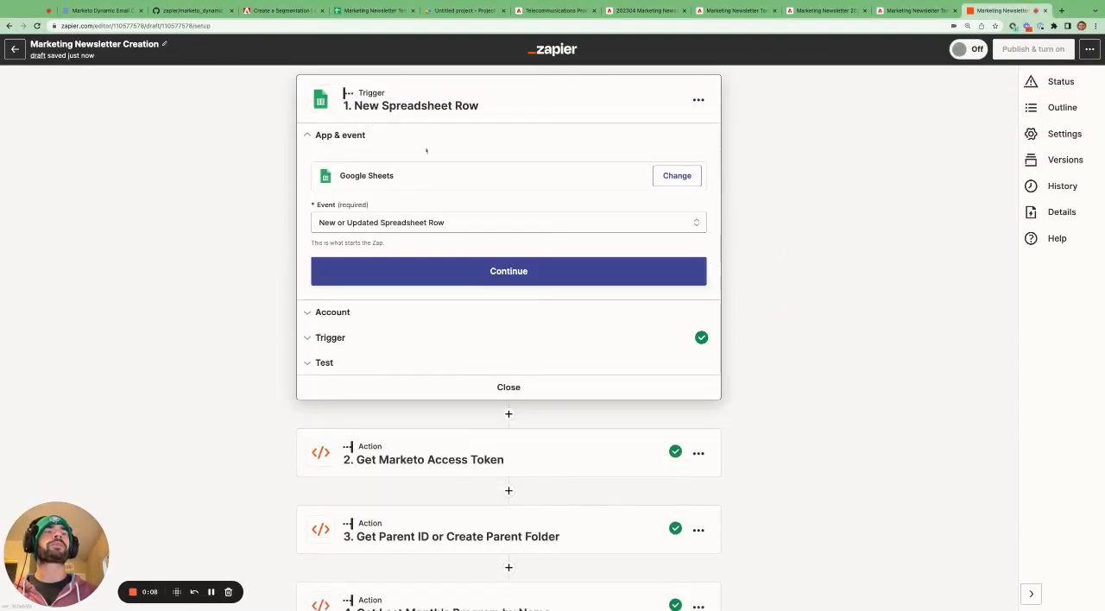
pyautogui.scroll(-1, 407, 169)
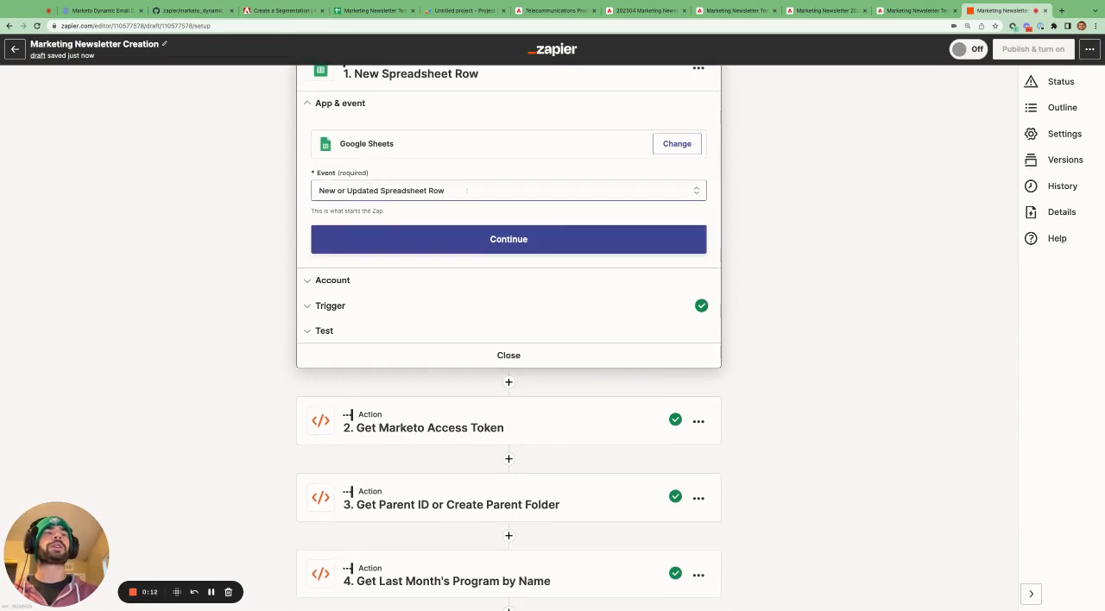
pyautogui.click(411, 239)
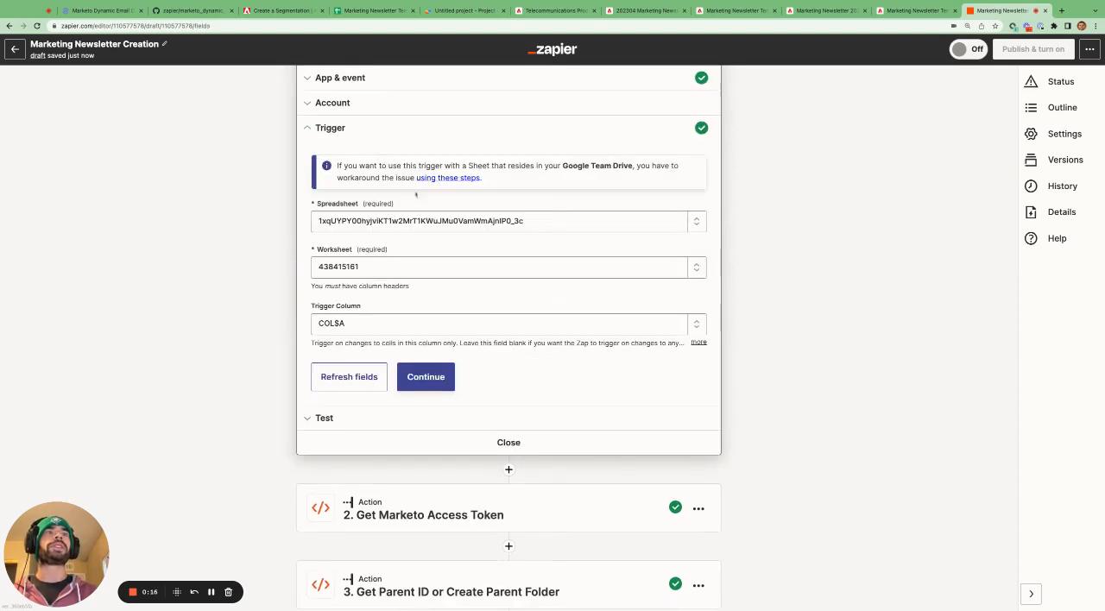
pyautogui.scroll(-1, 397, 216)
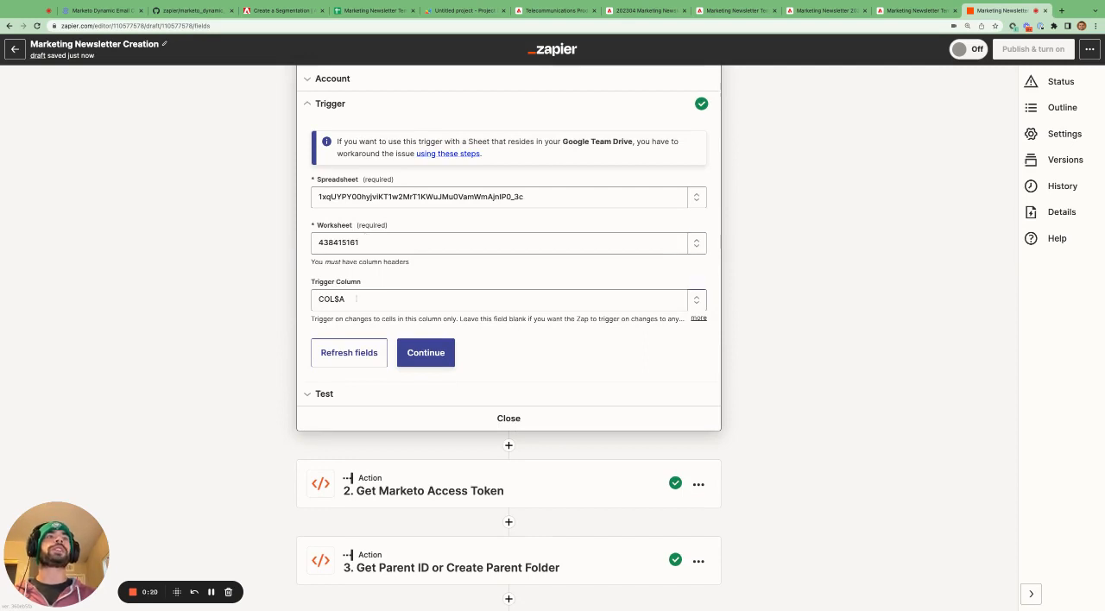
# - Return to the Submissions sheet in Google Sheets and select the Timestamp column A, followed by the newest submission A4:E4
pyautogui.click(371, 10)
pyautogui.click(69, 116)
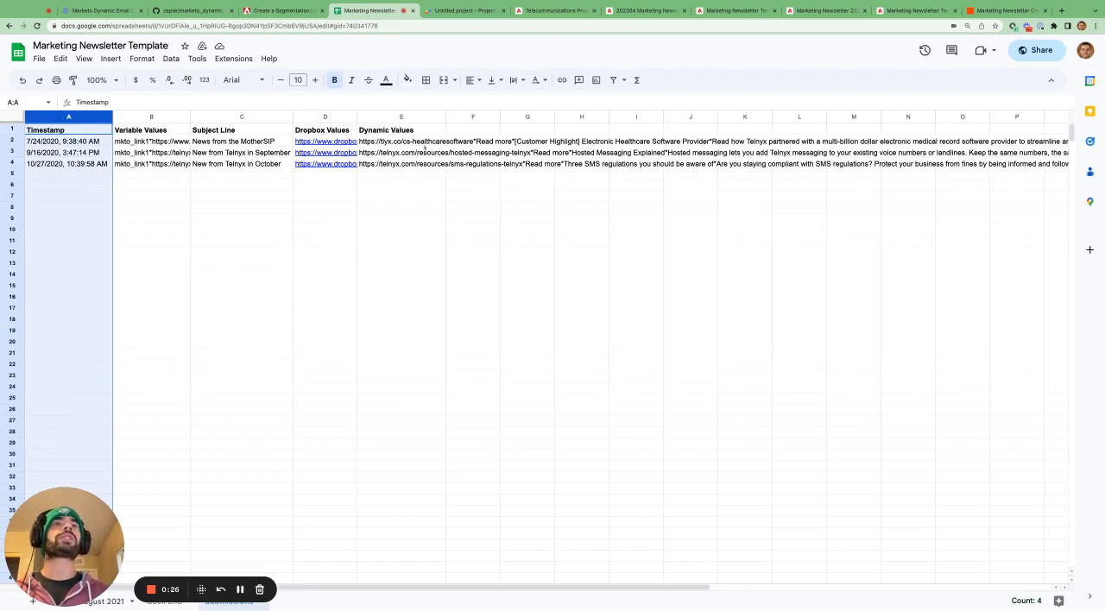
pyautogui.click(284, 208)
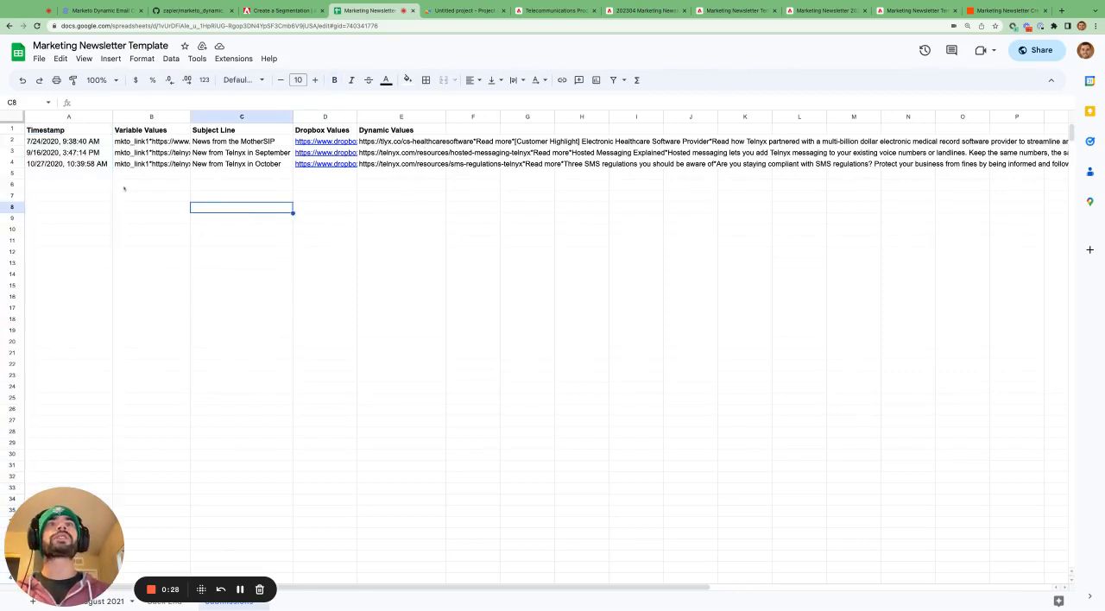
pyautogui.moveTo(69, 165); pyautogui.dragTo(406, 165)
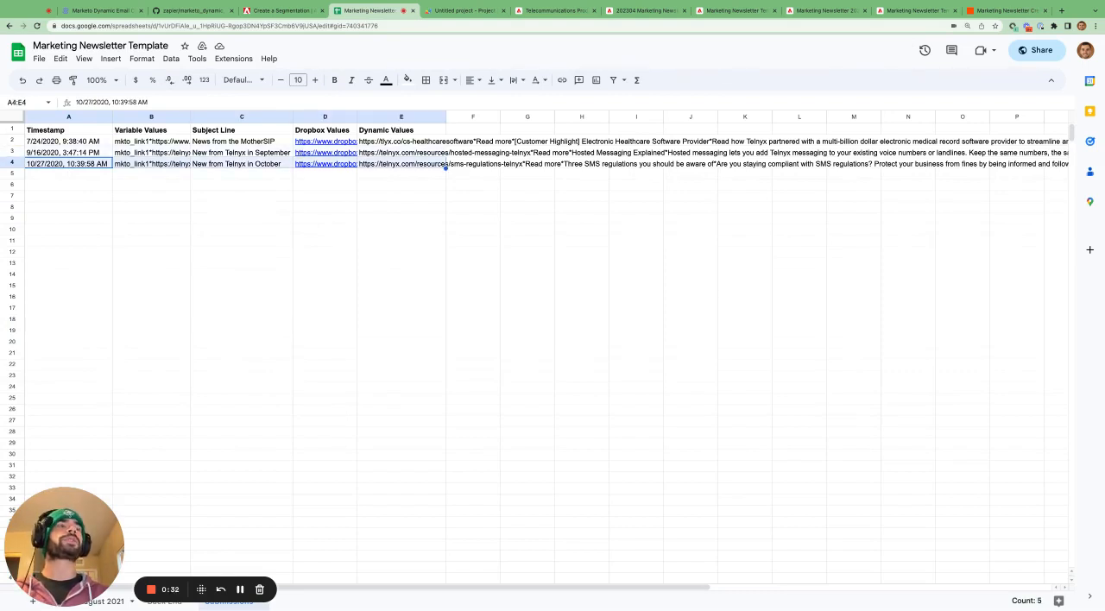
# - Switch back to Zapier, close the trigger step and examine the Python code in the Get Marketo Access Token step
pyautogui.click(995, 11)
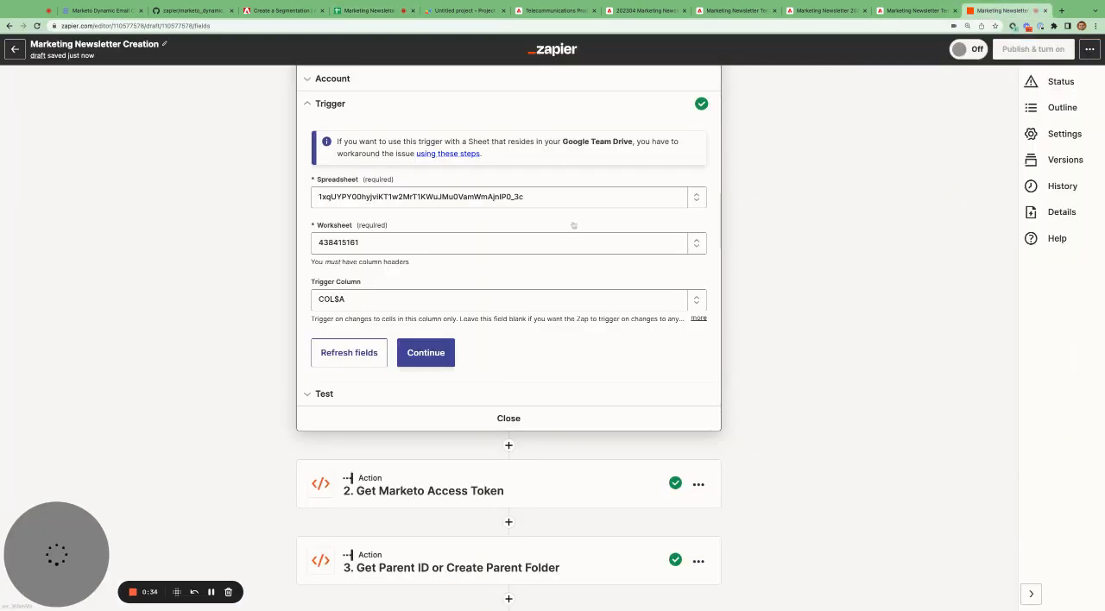
pyautogui.click(508, 418)
pyautogui.scroll(-1, 508, 417)
pyautogui.scroll(2, 508, 417)
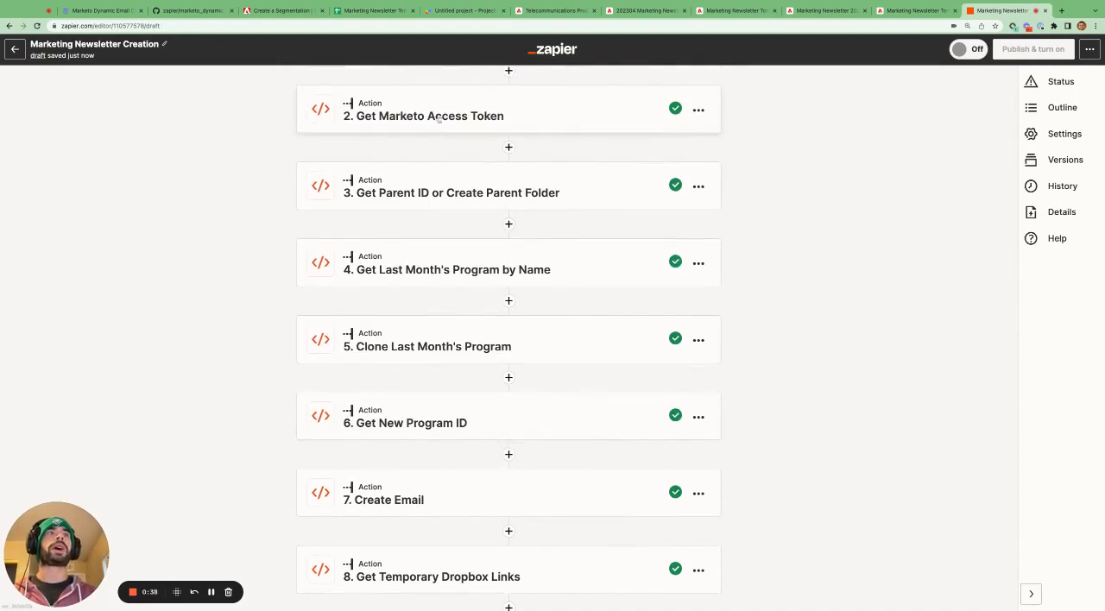
pyautogui.click(438, 121)
pyautogui.click(388, 388)
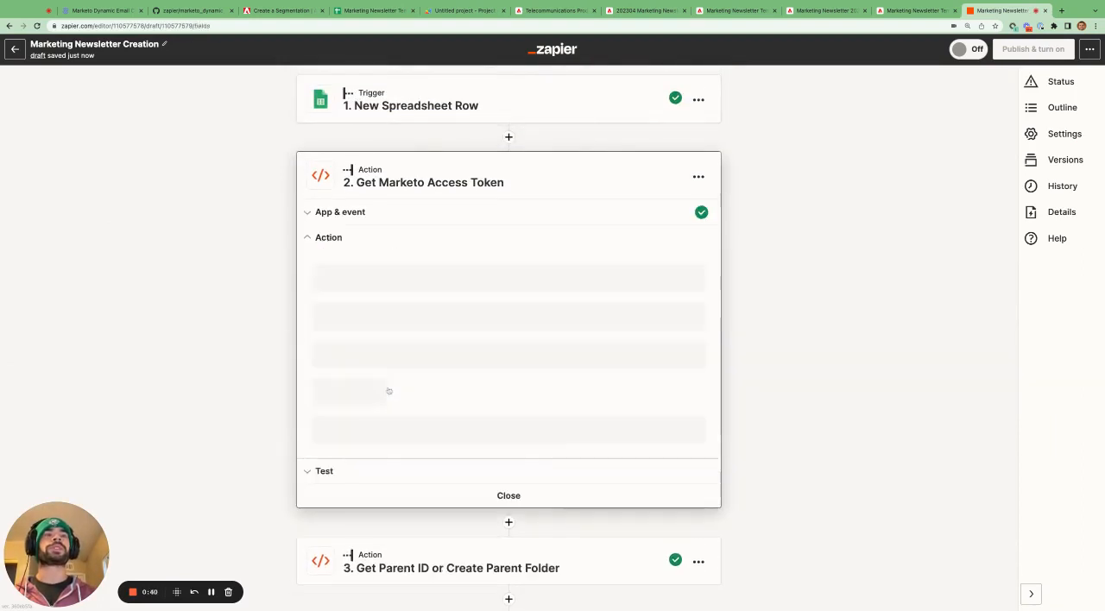
pyautogui.scroll(-5, 464, 289)
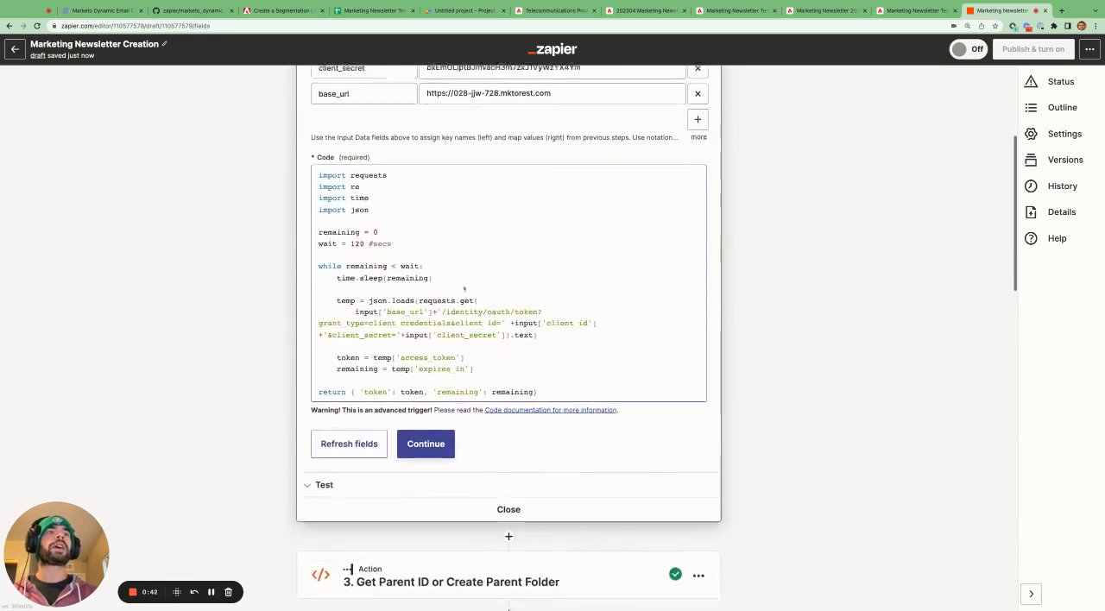
pyautogui.scroll(-1, 464, 289)
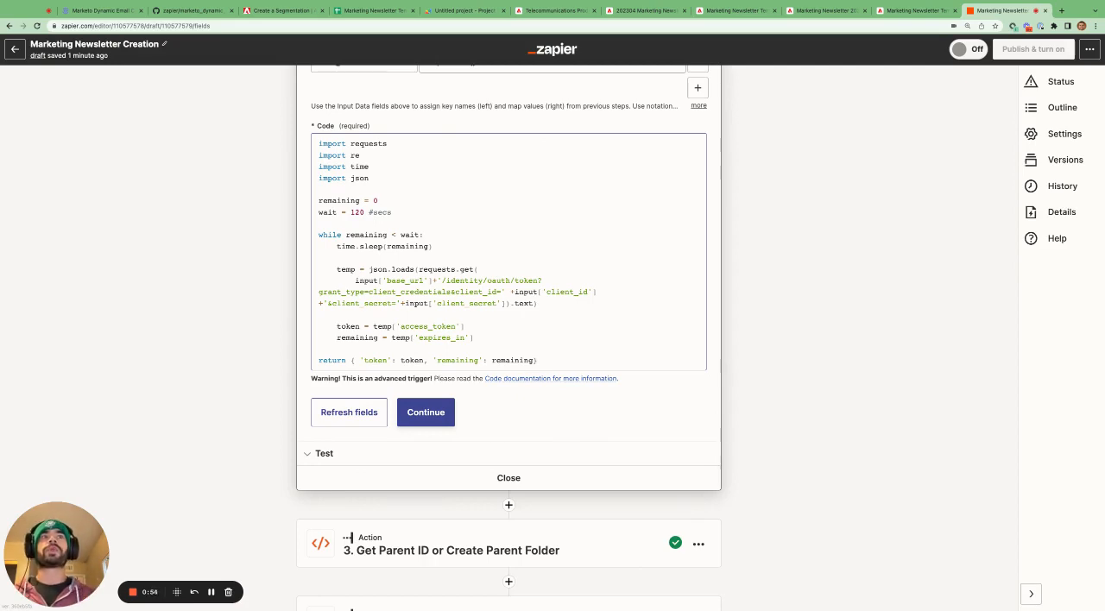
# - Highlight the "wait = 120 #secs" line in the access token code, and close the Get Marketo Access Token step
pyautogui.scroll(-10, 425, 400)
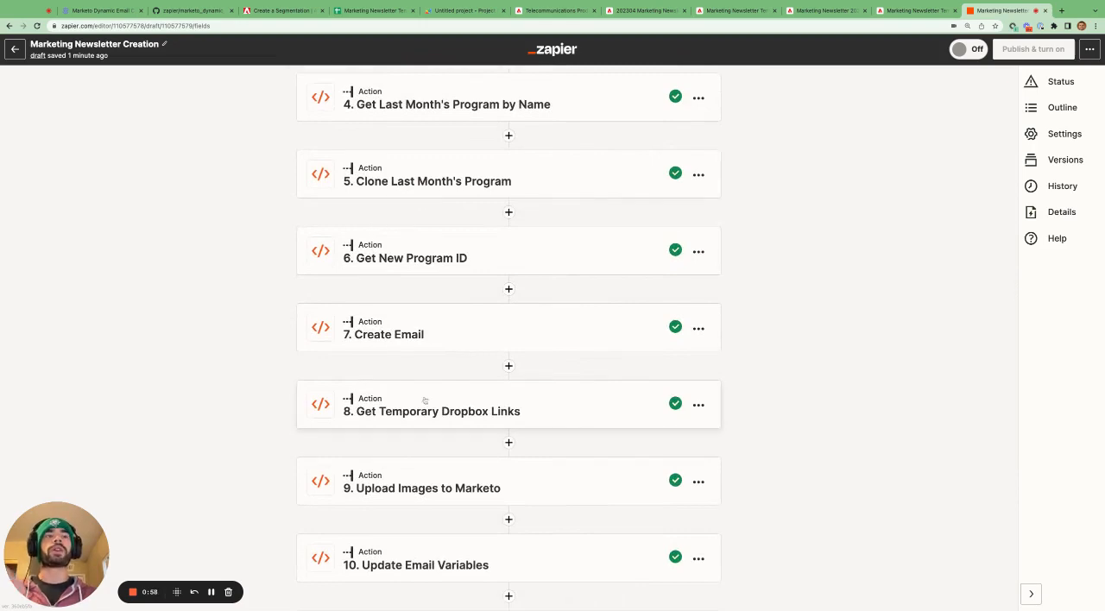
pyautogui.scroll(8, 509, 345)
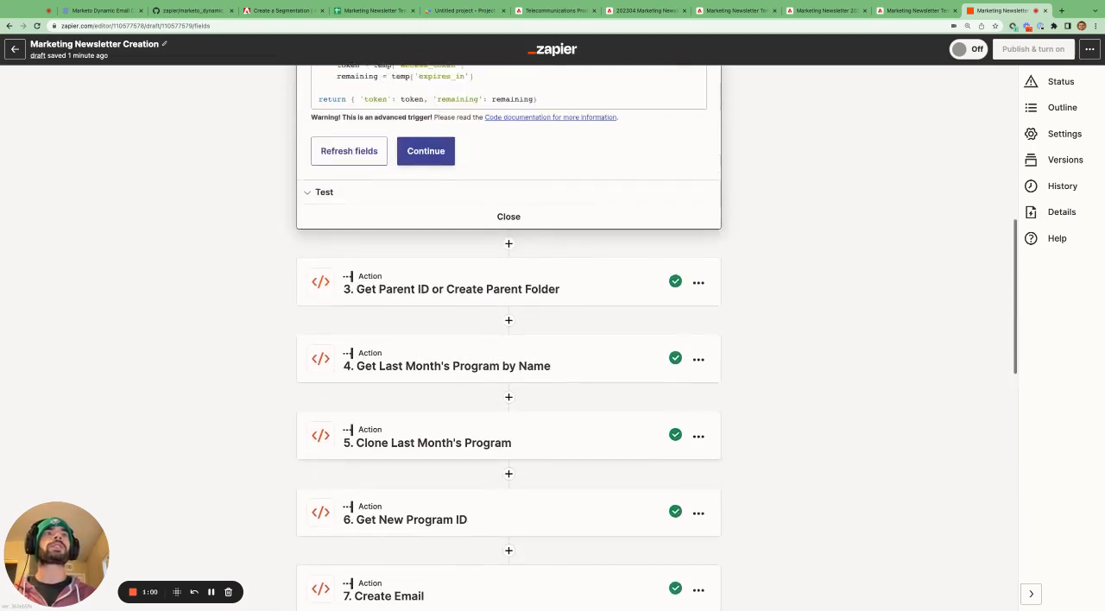
pyautogui.scroll(1, 393, 249)
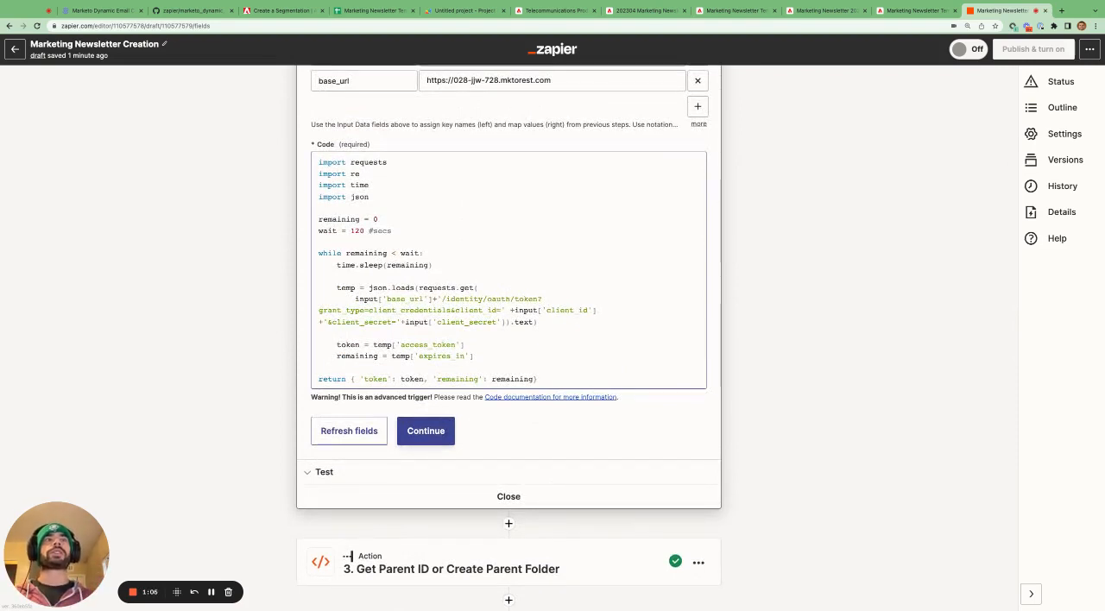
pyautogui.moveTo(403, 230); pyautogui.dragTo(317, 231)
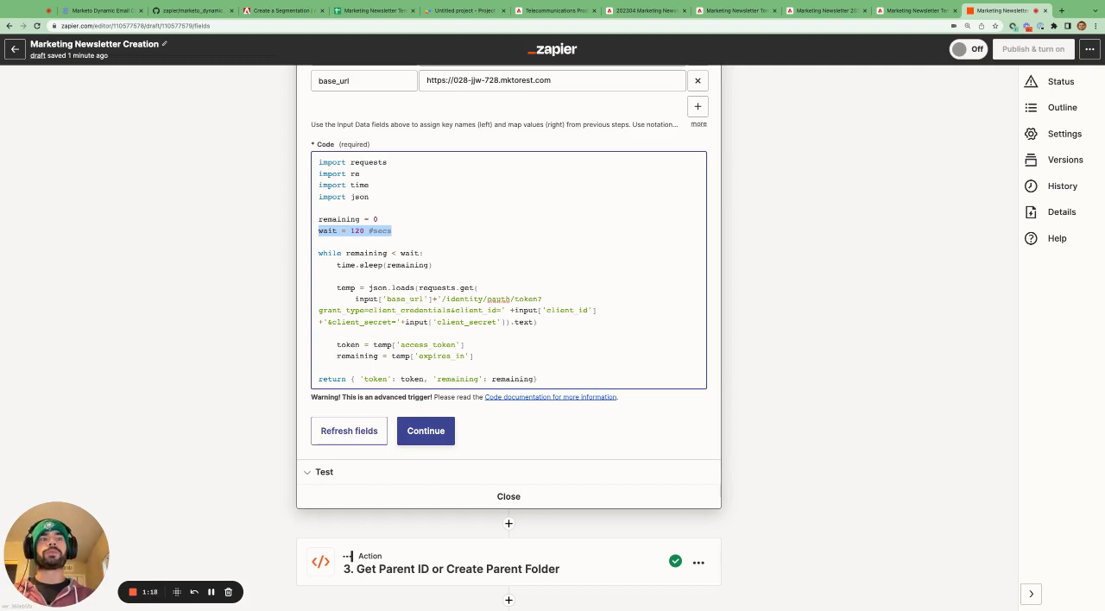
pyautogui.click(498, 496)
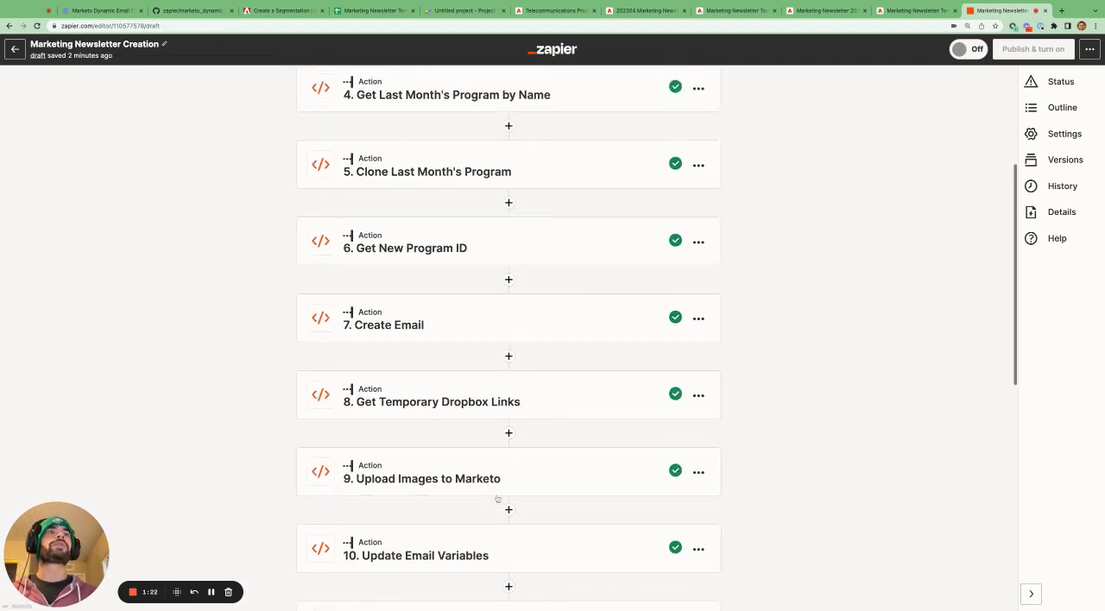
# - Find the Marketo page showing the Marketing Activities tree, and place the Zapier browser tab directly after it
pyautogui.scroll(3, 499, 499)
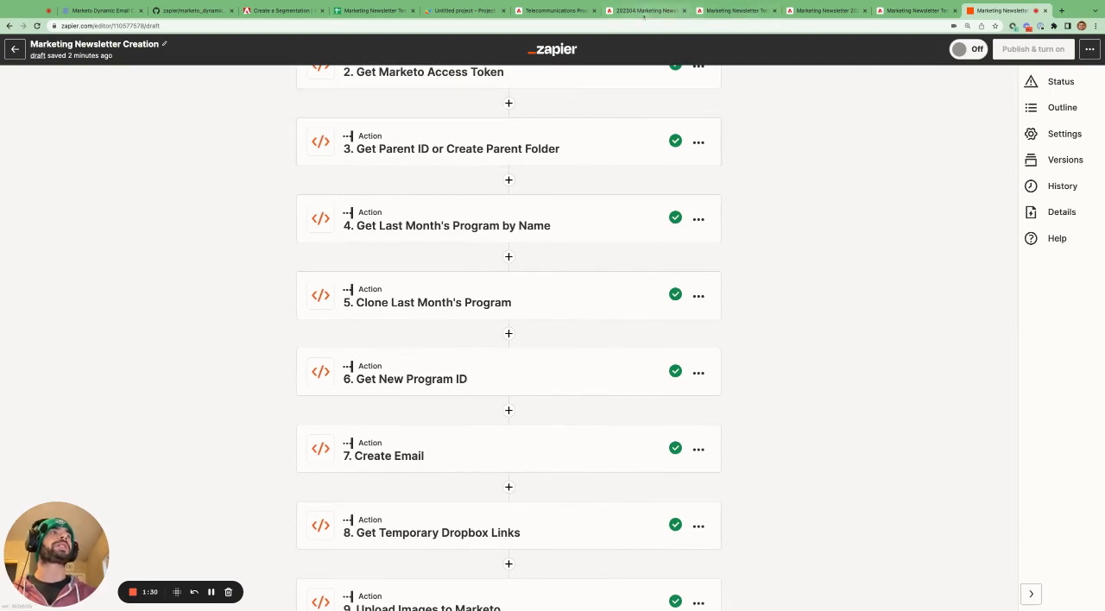
pyautogui.click(732, 11)
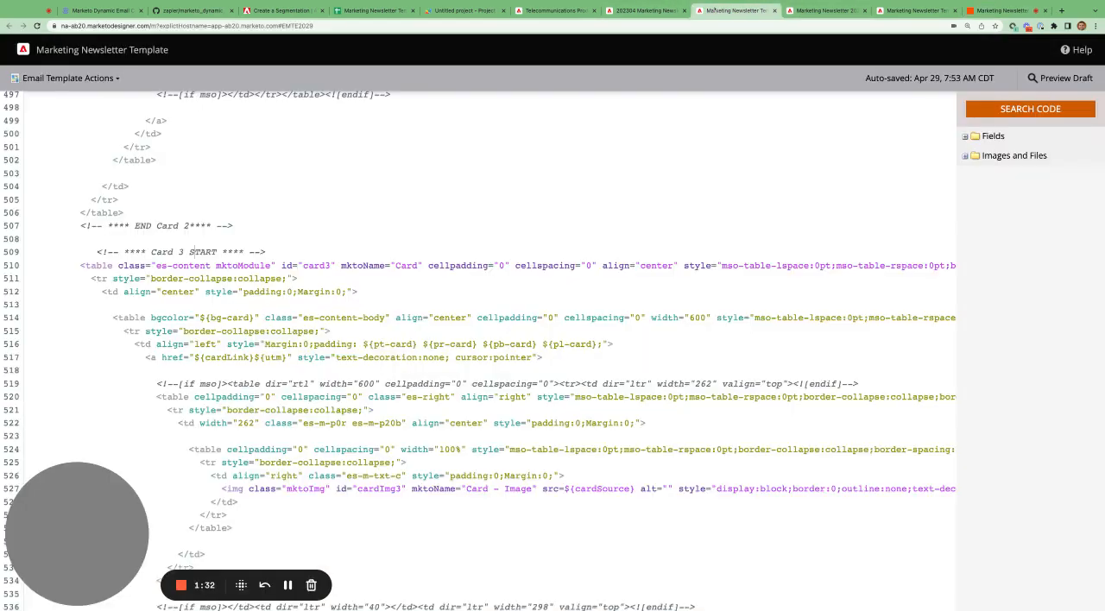
pyautogui.click(649, 10)
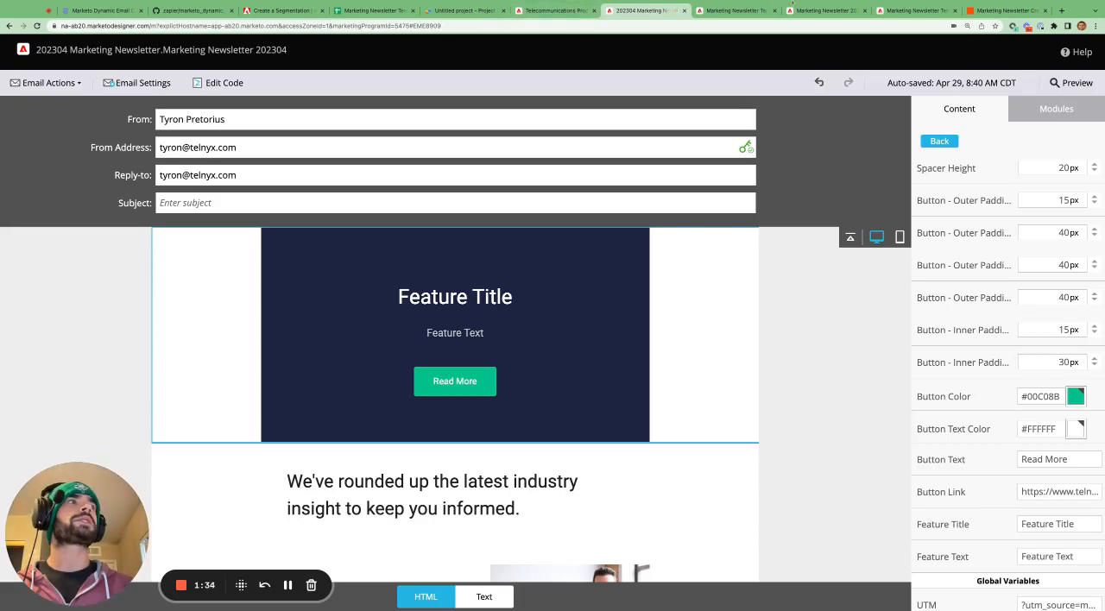
pyautogui.click(820, 12)
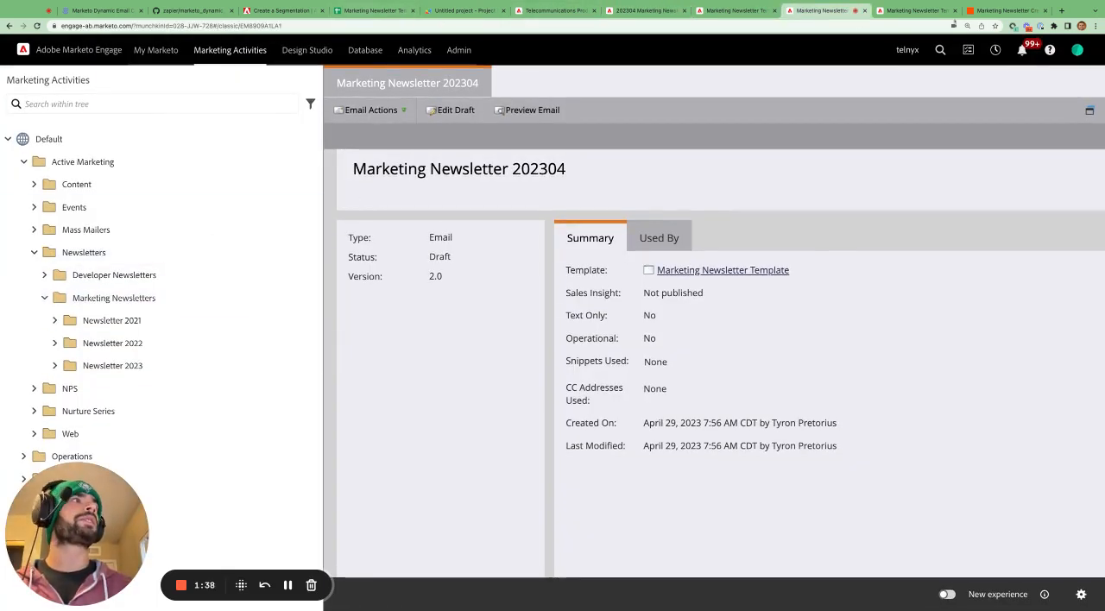
pyautogui.moveTo(999, 12); pyautogui.dragTo(915, 12)
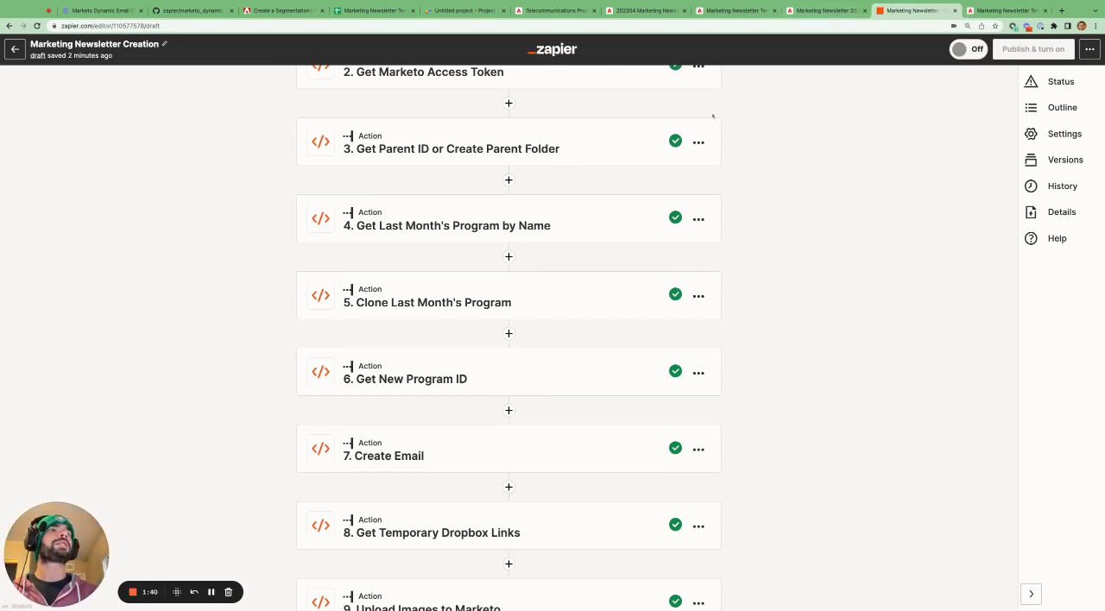
# - Switch to Marketo and expand the Newsletter 2023 folder under Marketing Newsletters in the Marketing Activities tree
pyautogui.click(826, 12)
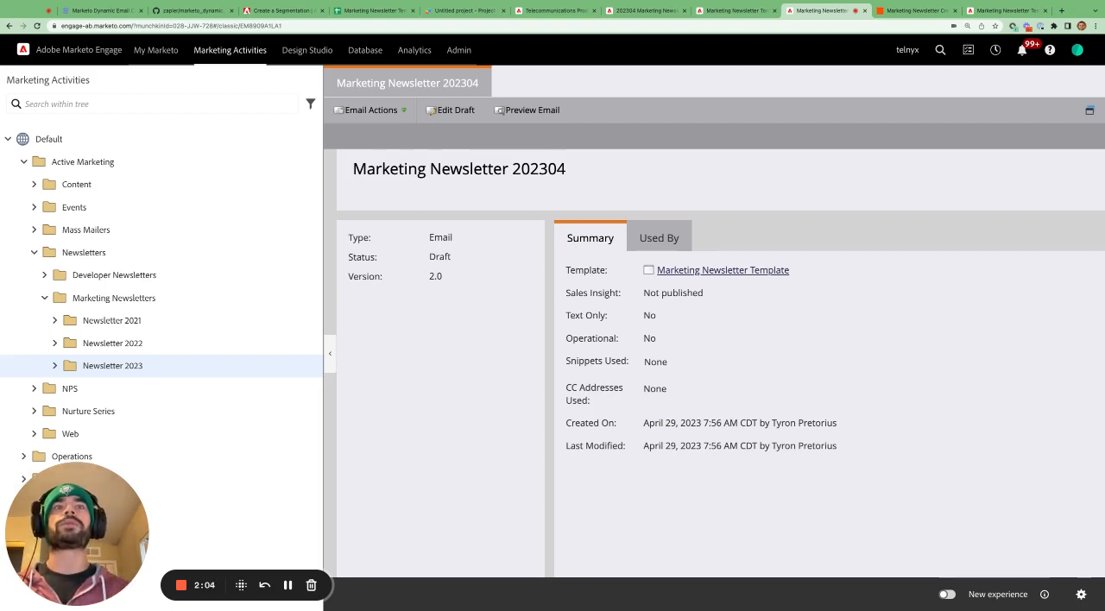
pyautogui.click(55, 366)
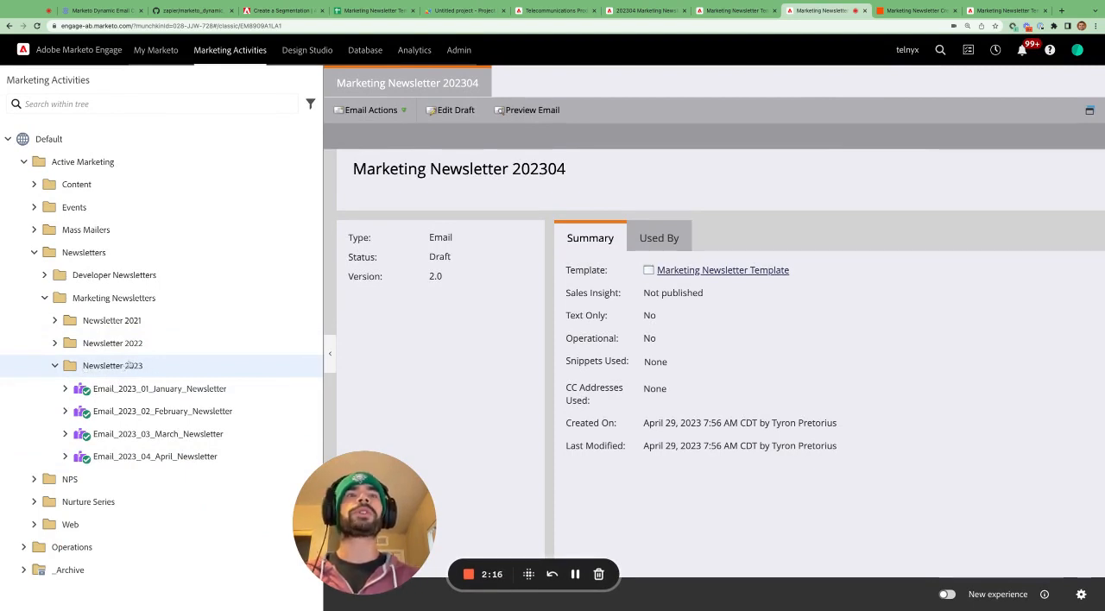
# - Compare the Zap's parent folder and last month's program steps in Zapier with the Newsletter 2023 folder in Marketo
pyautogui.click(910, 10)
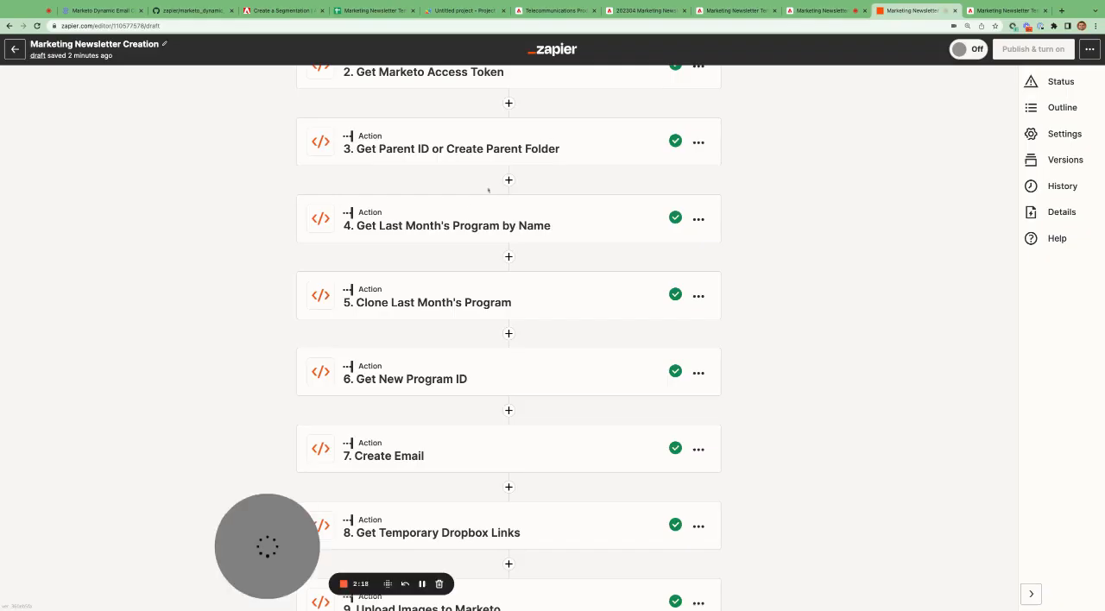
pyautogui.scroll(-2, 489, 190)
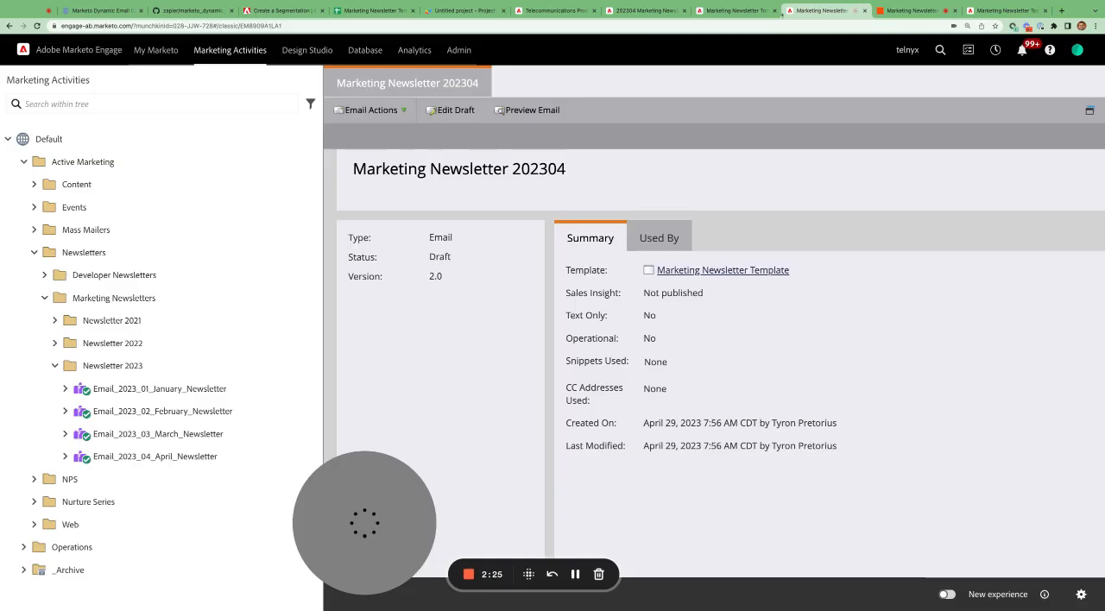
pyautogui.click(827, 11)
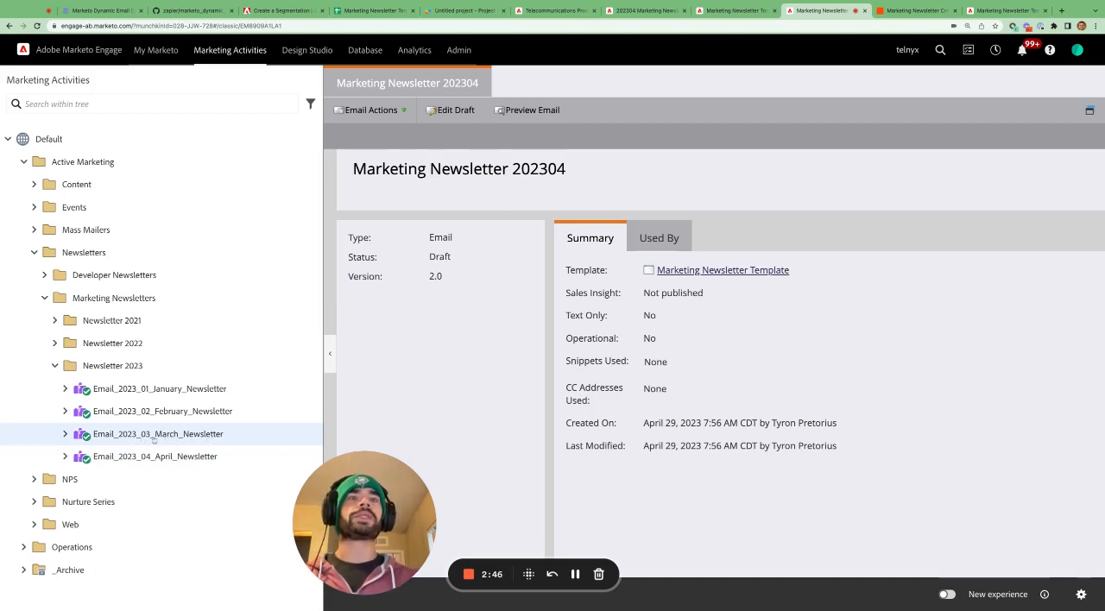
pyautogui.click(915, 10)
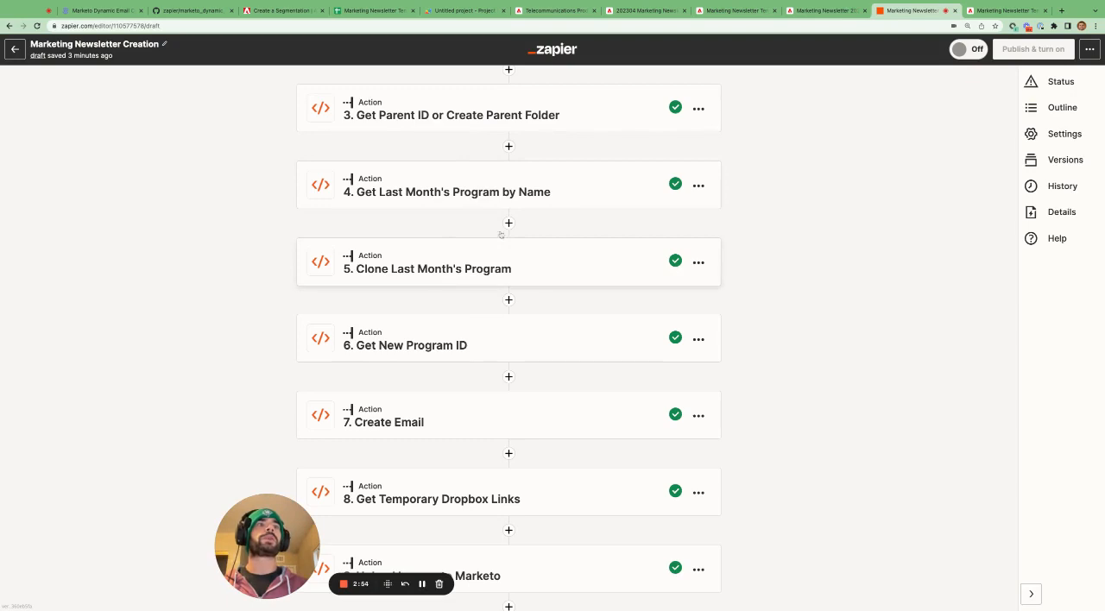
pyautogui.click(828, 11)
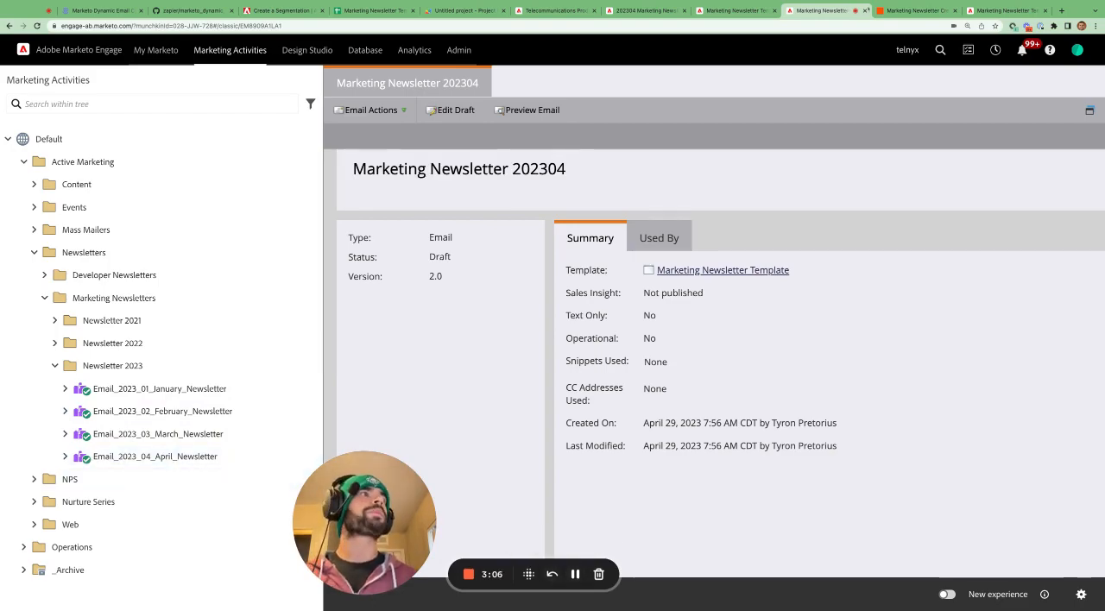
# - Compare the Clone Last Month's Program step in Zapier with the 2023 newsletter programs in Marketo, and return to Zapier
pyautogui.click(902, 11)
pyautogui.scroll(-1, 579, 283)
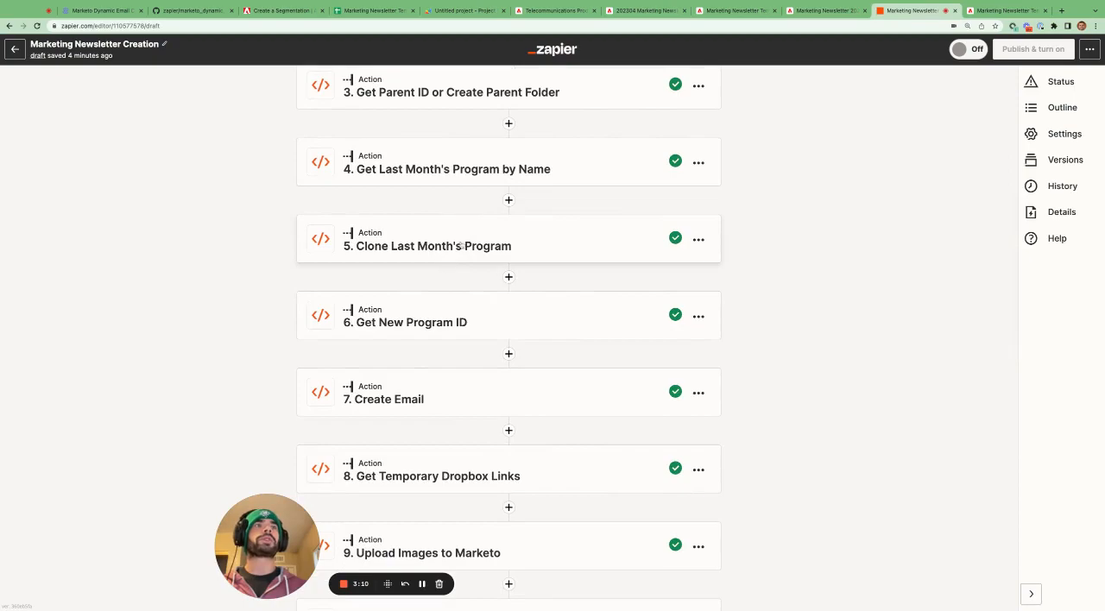
pyautogui.click(817, 12)
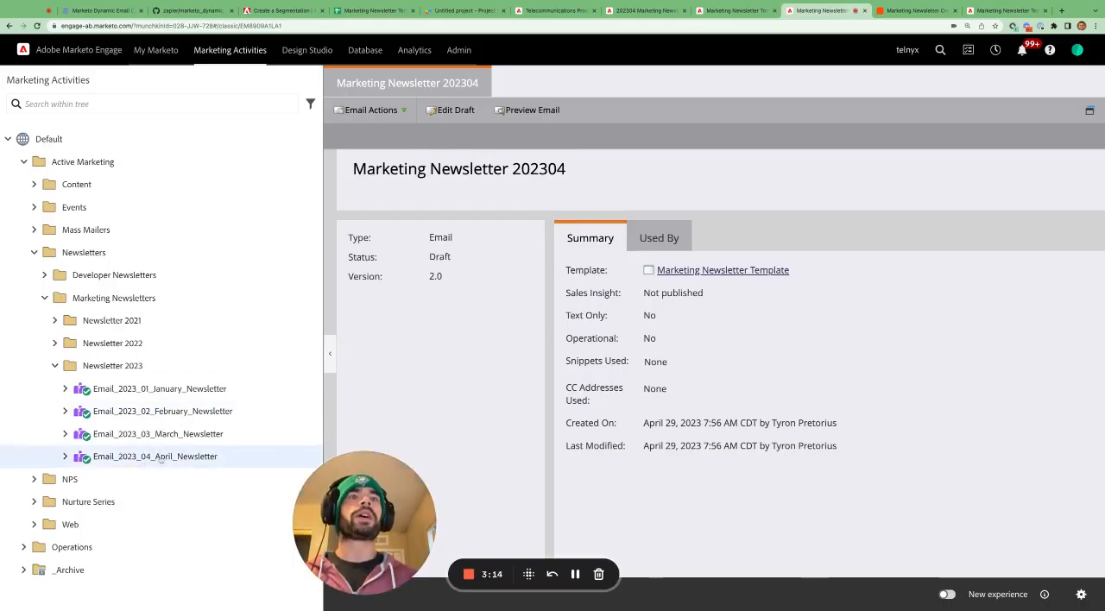
pyautogui.click(900, 12)
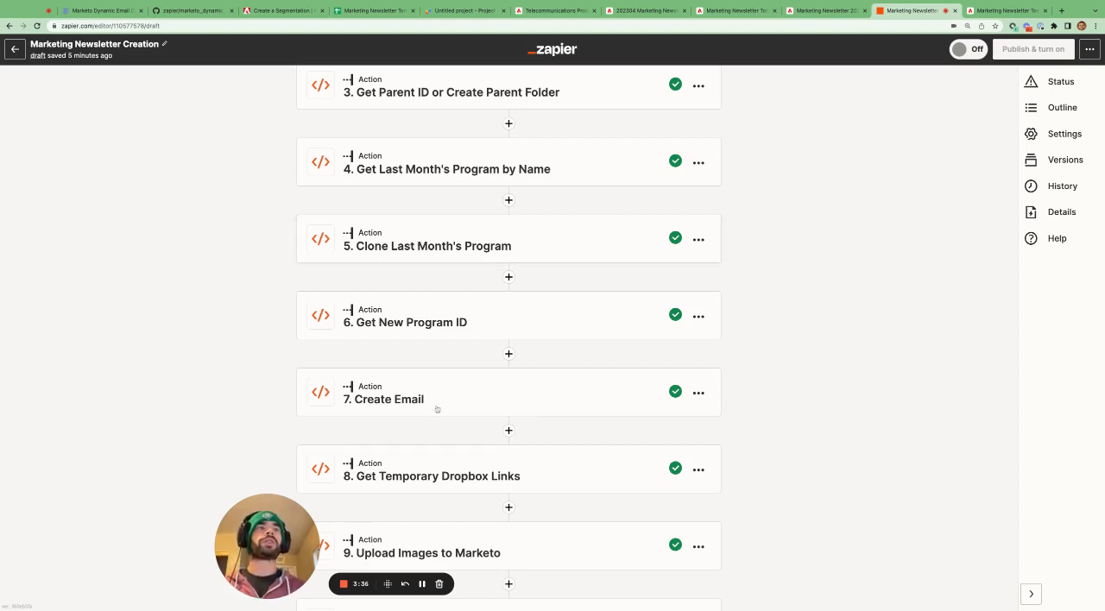
# - Review the Zap's action sequence from Get Parent ID or Create Parent Folder to Update Marketo Dynamic Email Content Sections
pyautogui.scroll(-3, 446, 498)
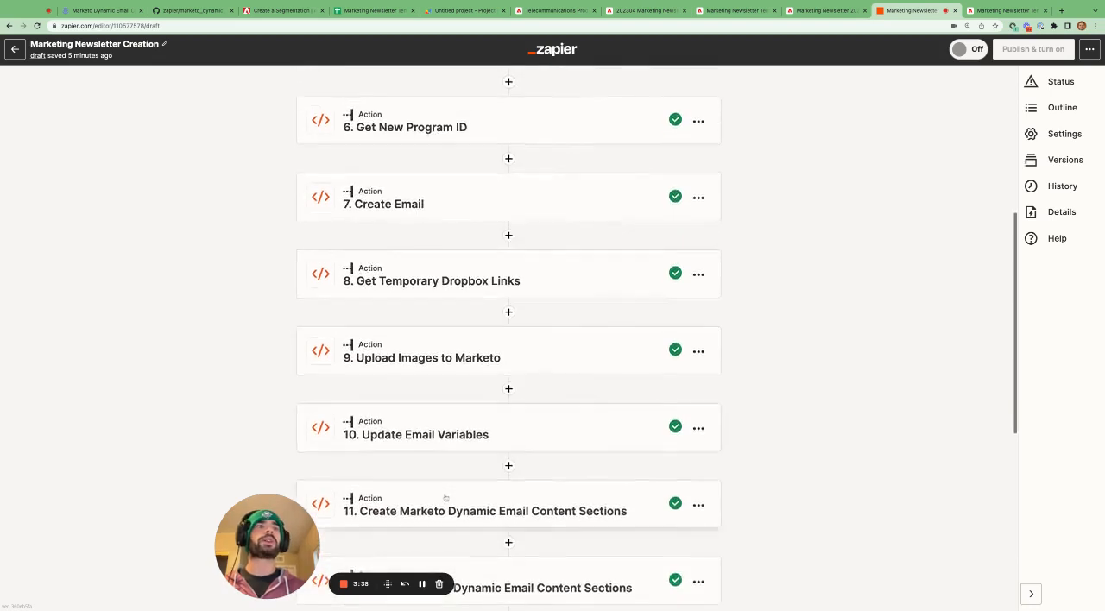
pyautogui.scroll(4, 446, 498)
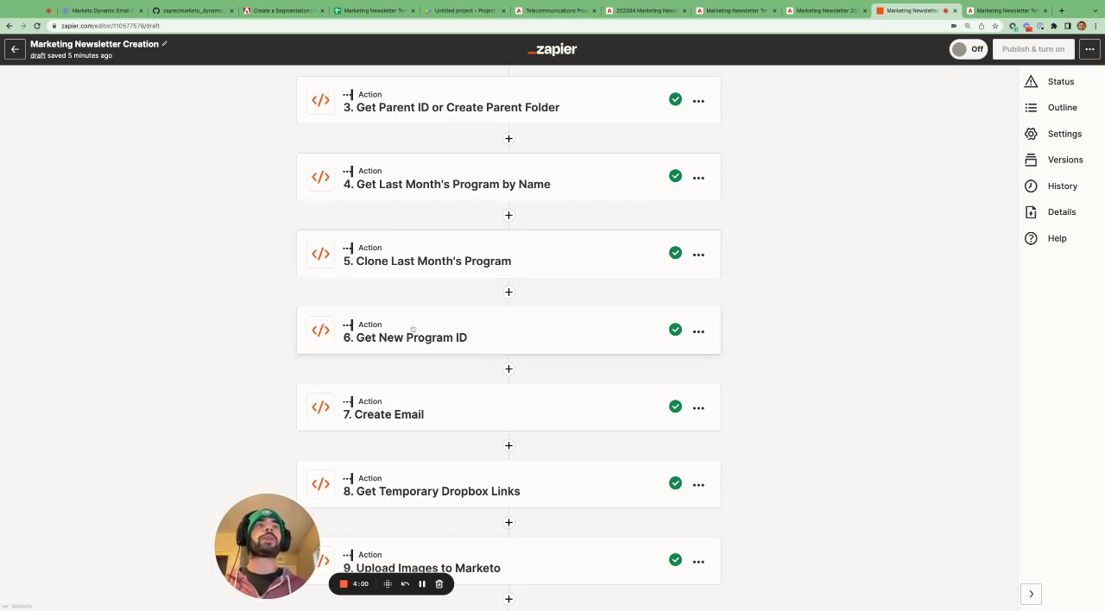
pyautogui.scroll(-1, 402, 344)
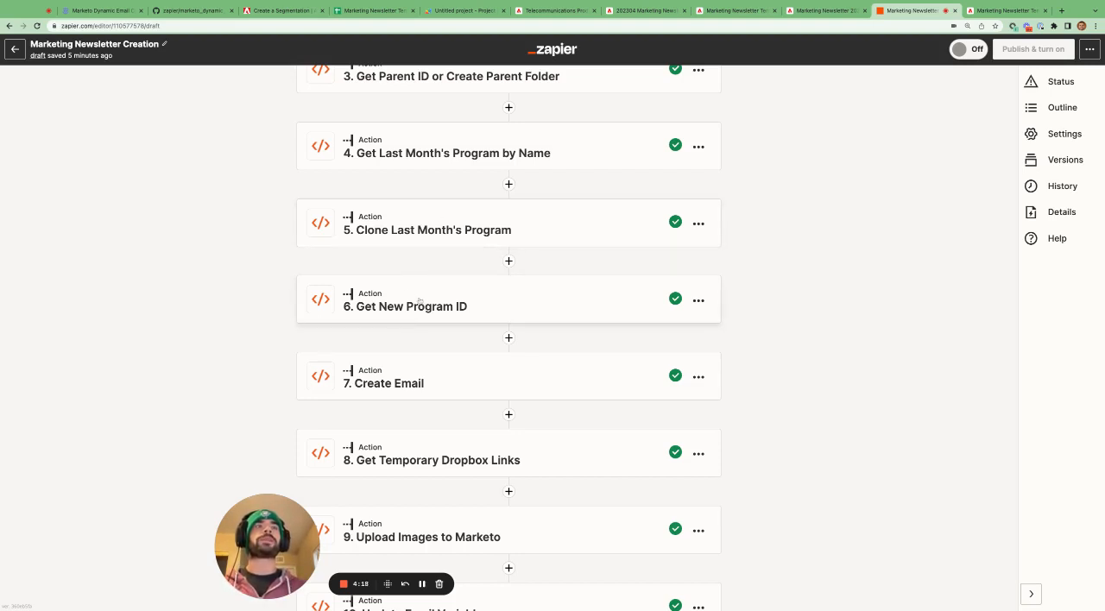
pyautogui.scroll(-1, 419, 300)
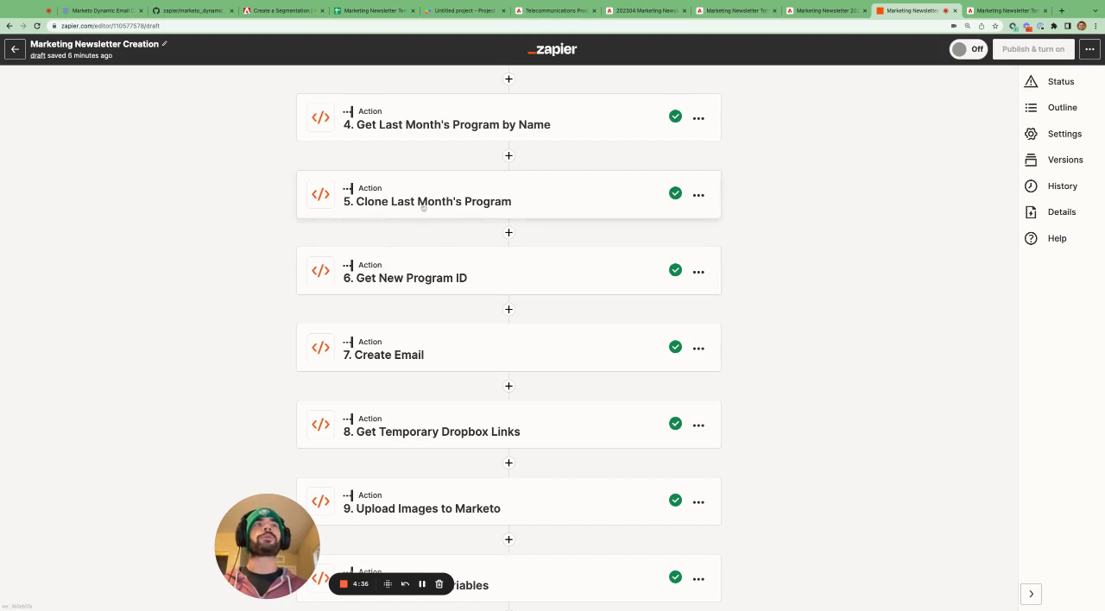
pyautogui.scroll(-3, 423, 207)
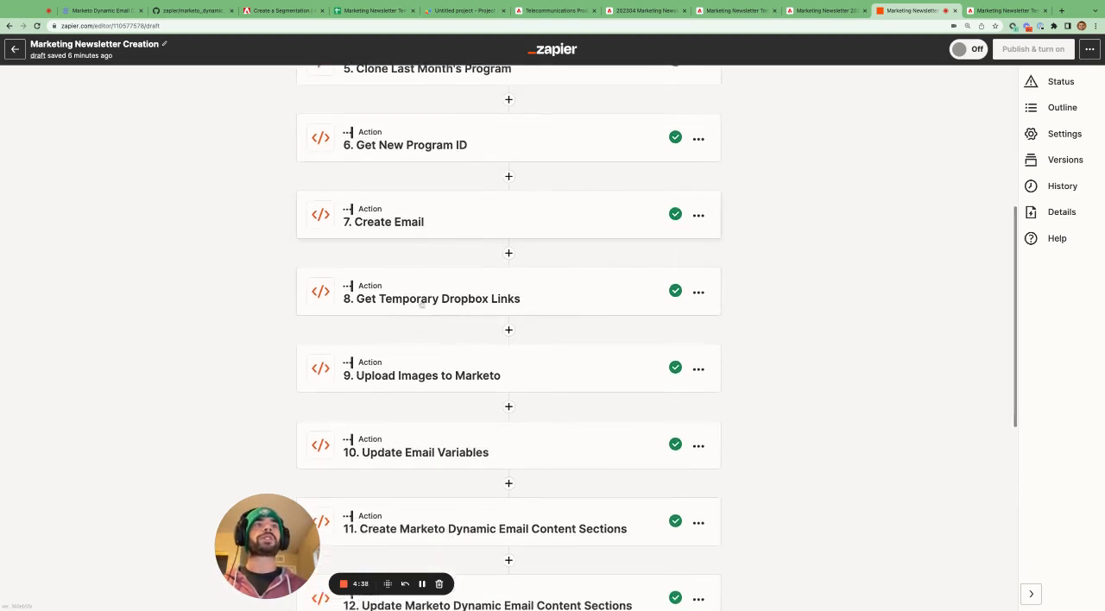
pyautogui.scroll(1, 423, 449)
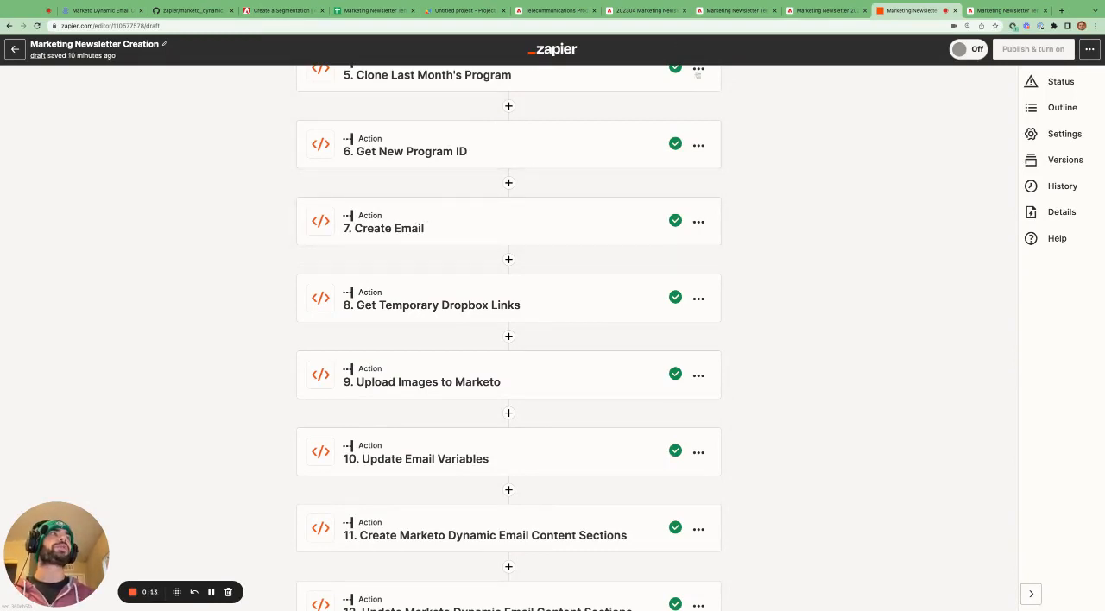
# - Switch to Marketo, expand the Email_2023_04_April_Newsletter program and open its EM - April 2023 email
pyautogui.click(820, 11)
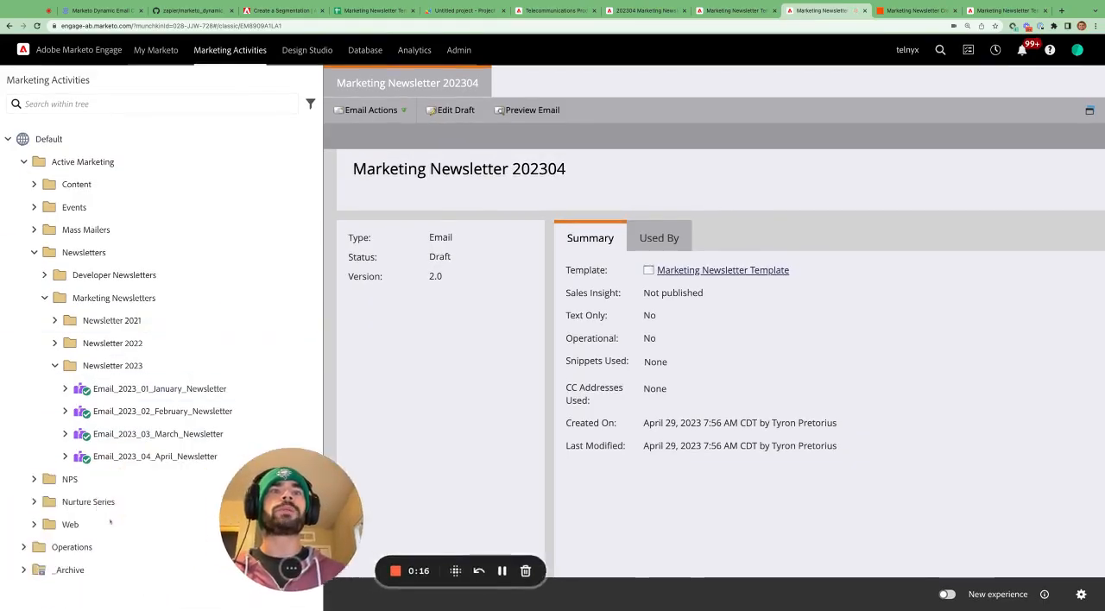
pyautogui.click(65, 457)
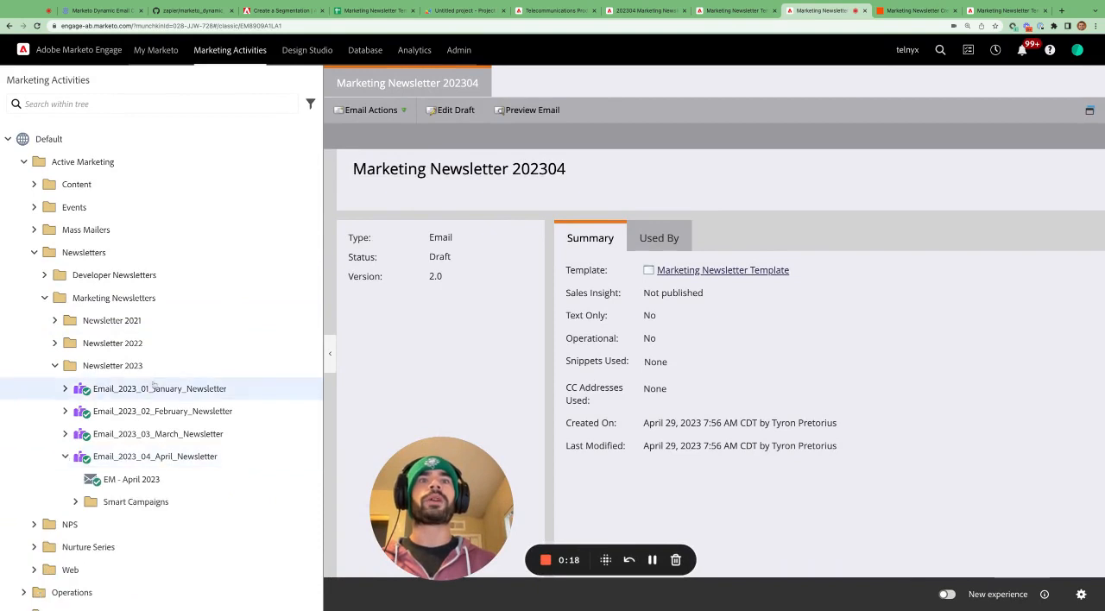
pyautogui.scroll(-1, 154, 384)
pyautogui.click(134, 467)
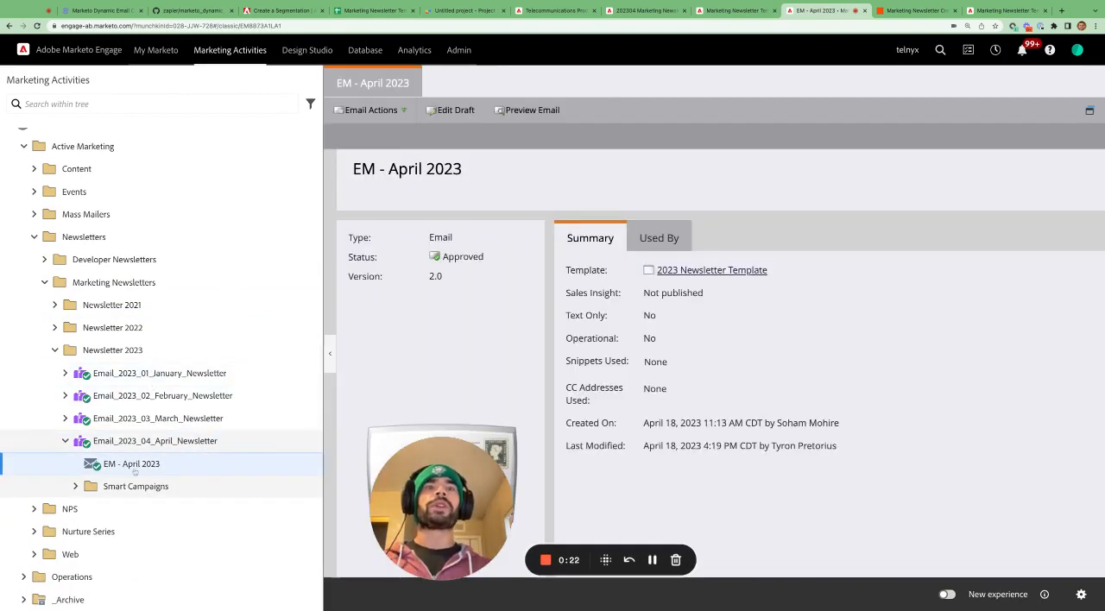
# - Switch to the Marketo dynamic email content blog post and read the step 7 explanation under Creating an Email & Populating Email Variables
pyautogui.hotkey('ctrl', '1')
pyautogui.scroll(-5, 381, 227)
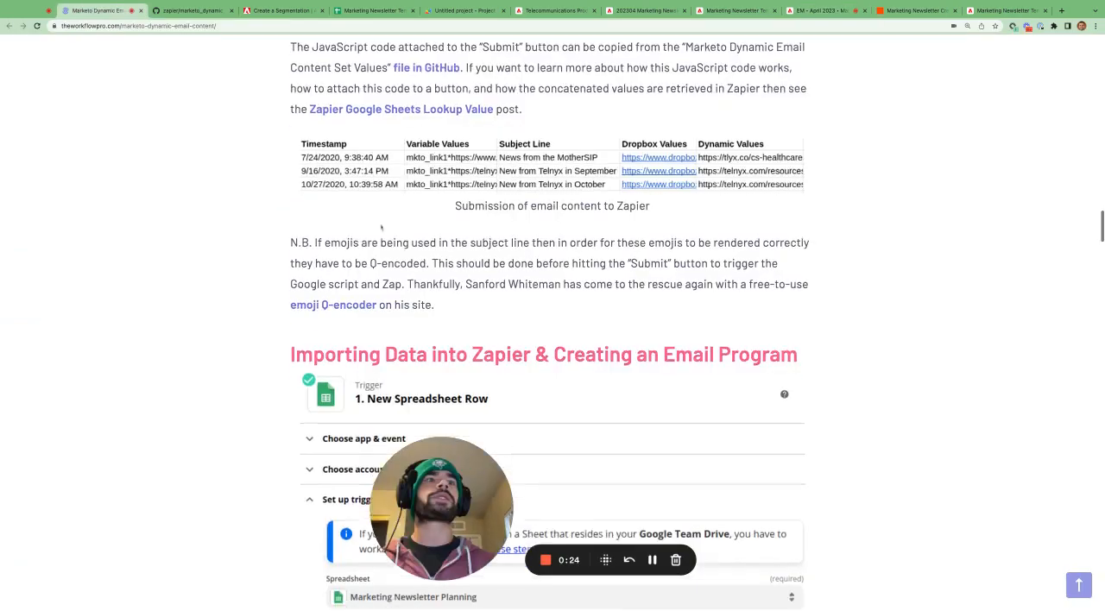
pyautogui.scroll(-20, 380, 227)
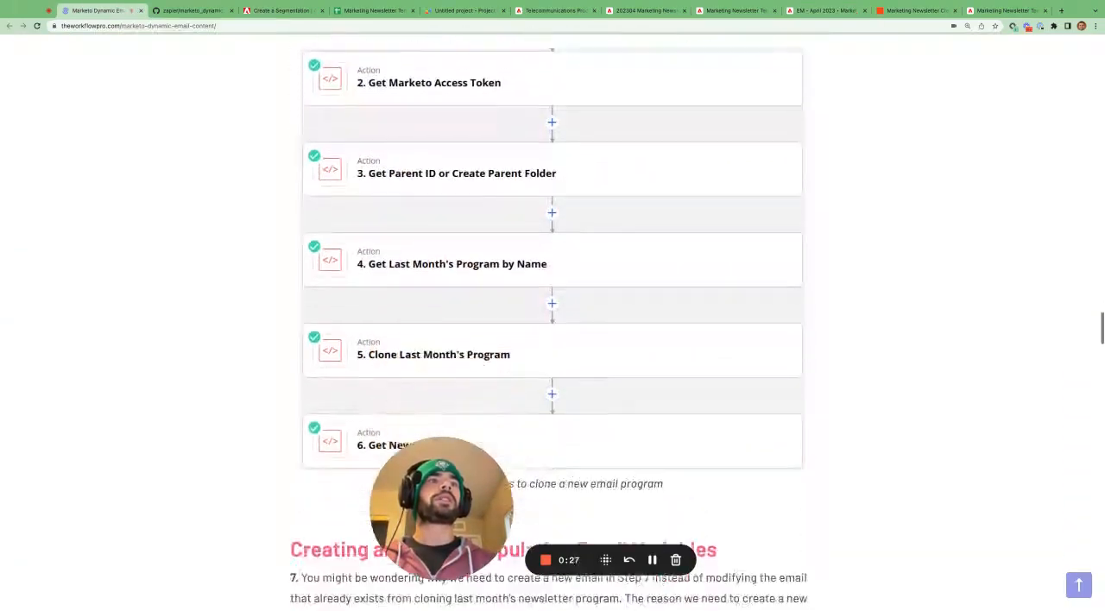
pyautogui.scroll(-2, 393, 221)
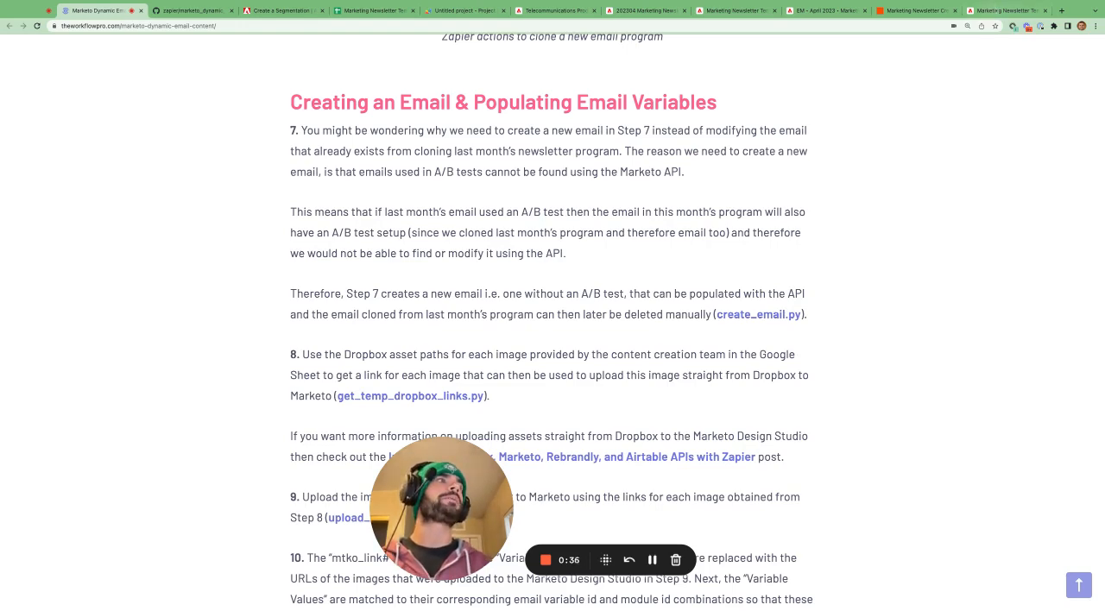
# - Return to Marketo's Marketing Activities, expand the Email_2023_03_March_Newsletter program and open its EM - March 2023 email
pyautogui.click(994, 10)
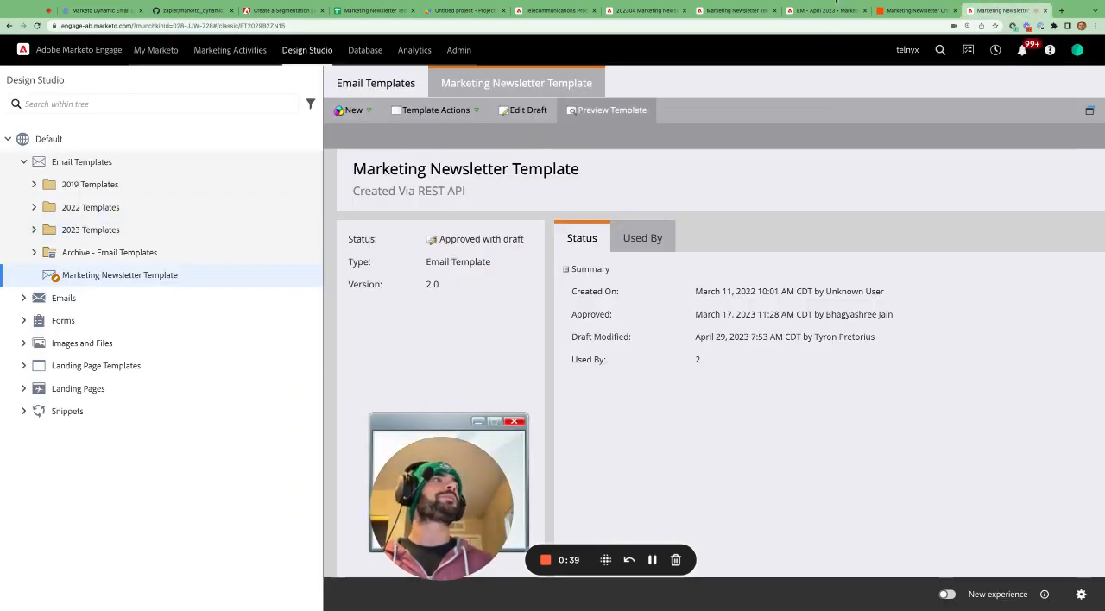
pyautogui.click(825, 10)
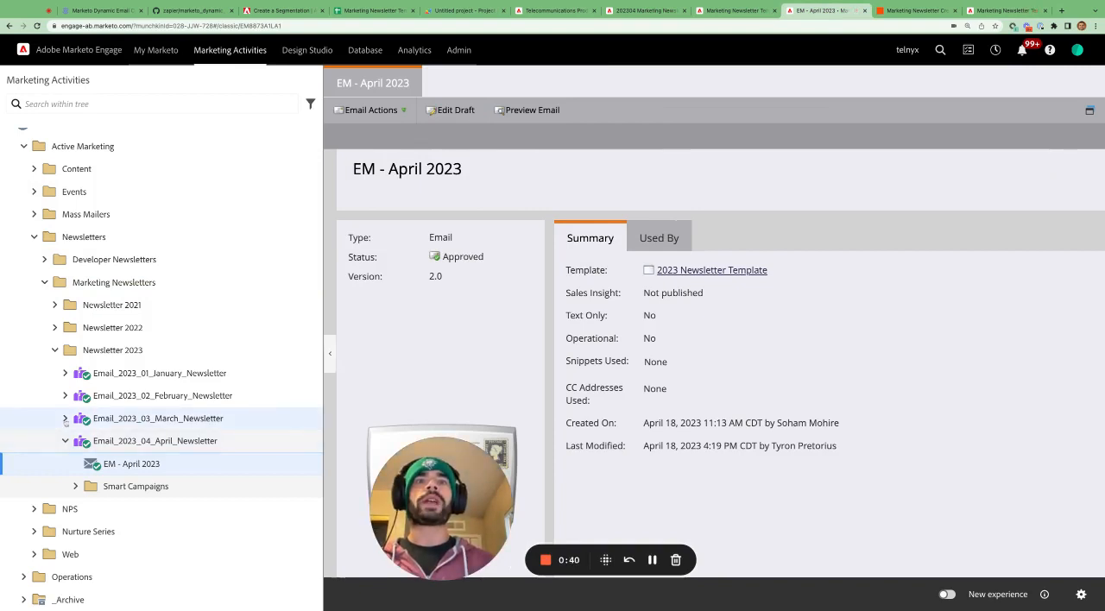
pyautogui.click(65, 418)
pyautogui.click(131, 441)
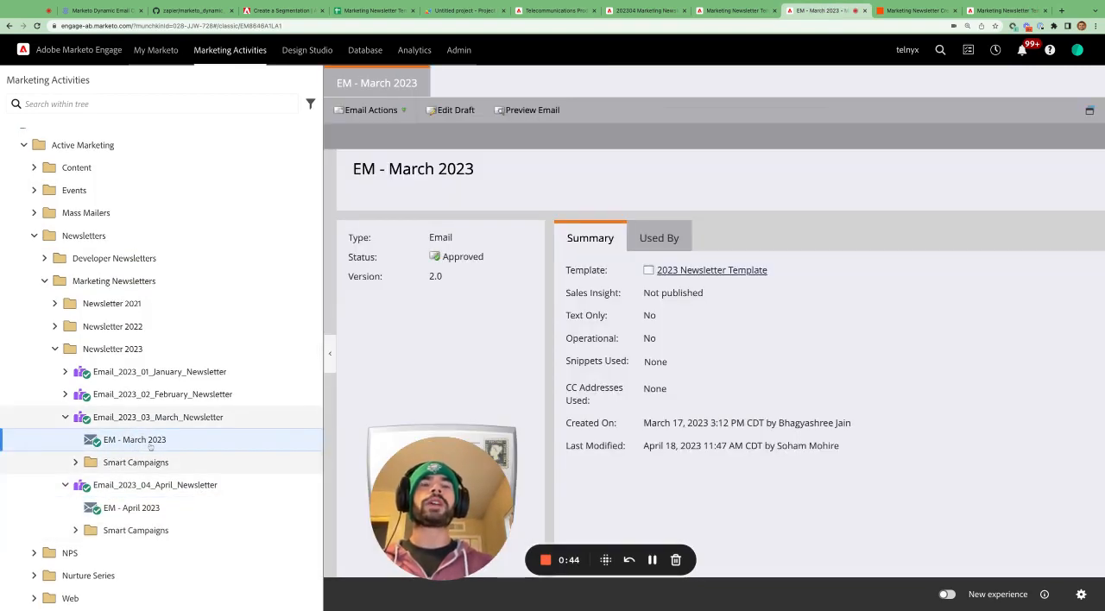
# - View the Email_2023_04_April_Newsletter program dashboard, and reopen the program's EM - April 2023 email
pyautogui.click(142, 492)
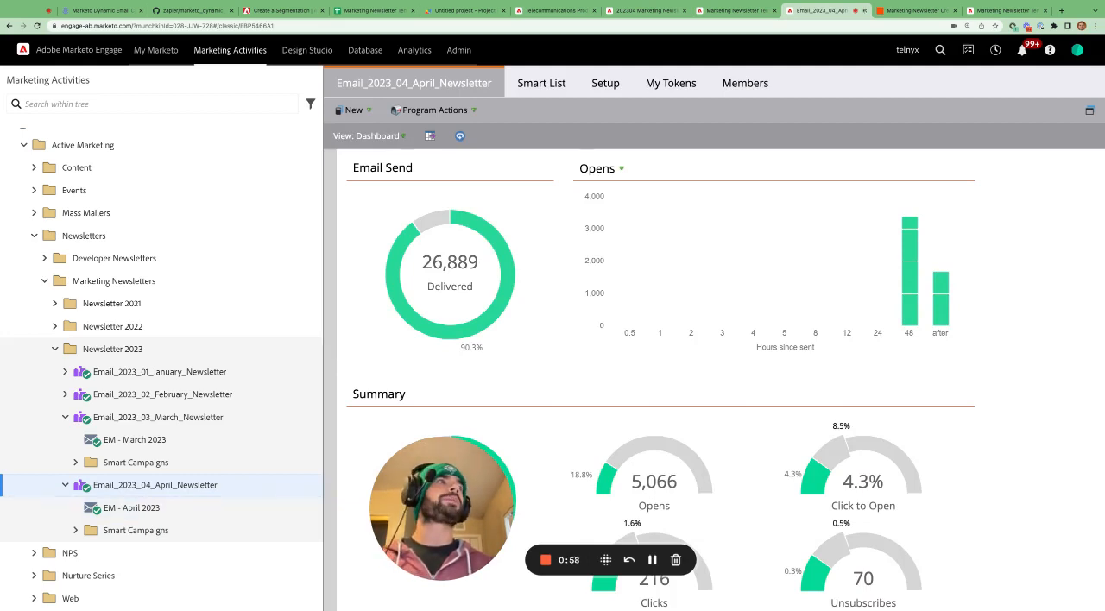
pyautogui.hotkey('ctrl', 'Tab')
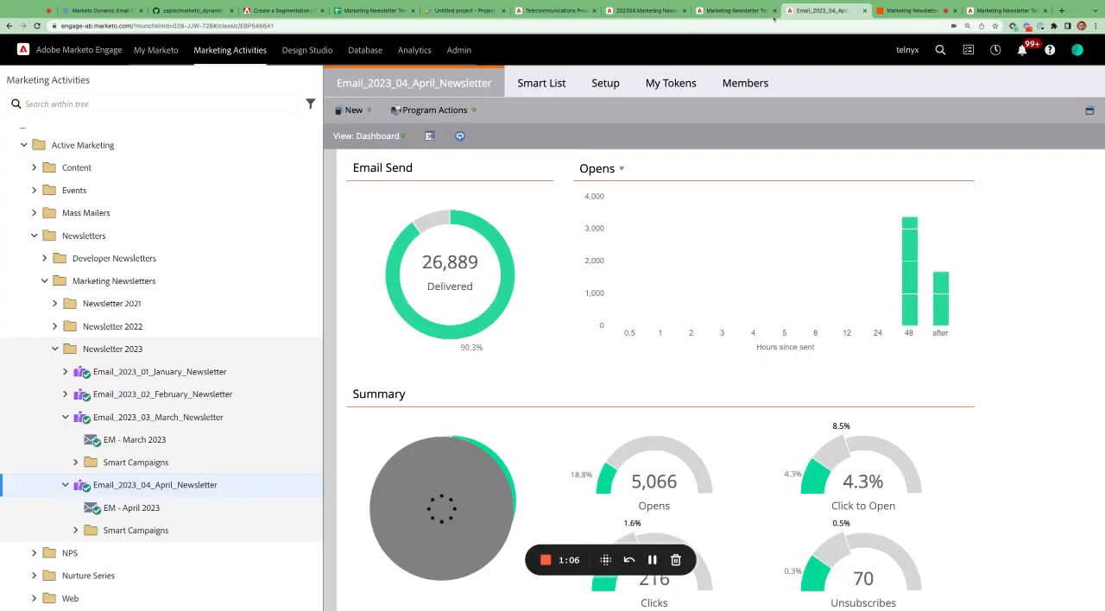
pyautogui.hotkey('ctrl', 'shift', 'Tab')
pyautogui.click(132, 509)
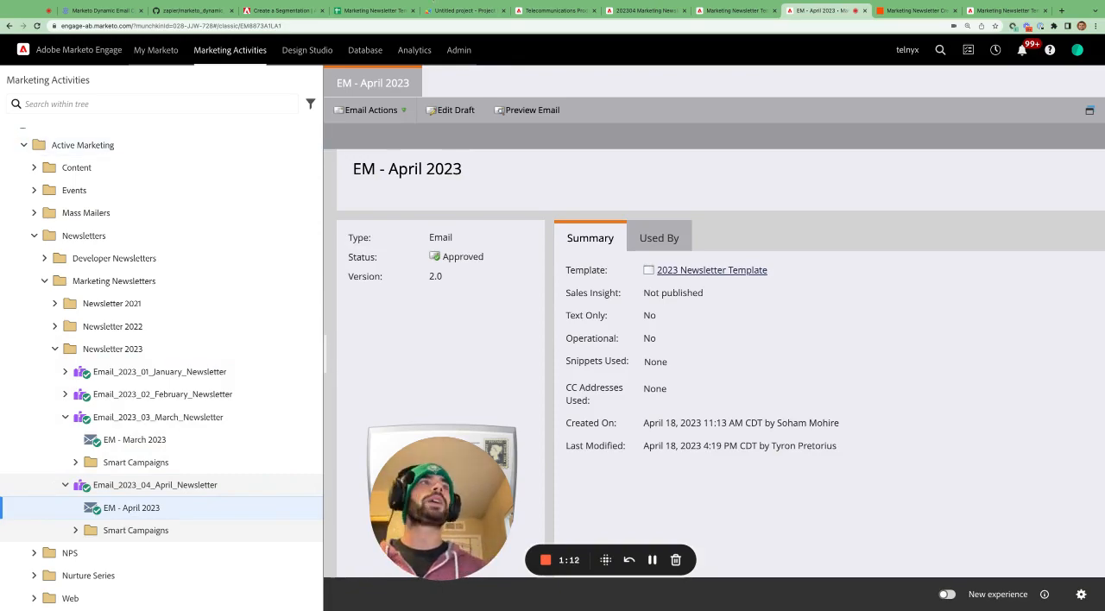
# - Review the Dropbox link and image upload steps in Zapier, and read the descriptions of steps 8 to 10 in the blog post
pyautogui.click(886, 12)
pyautogui.scroll(-2, 544, 207)
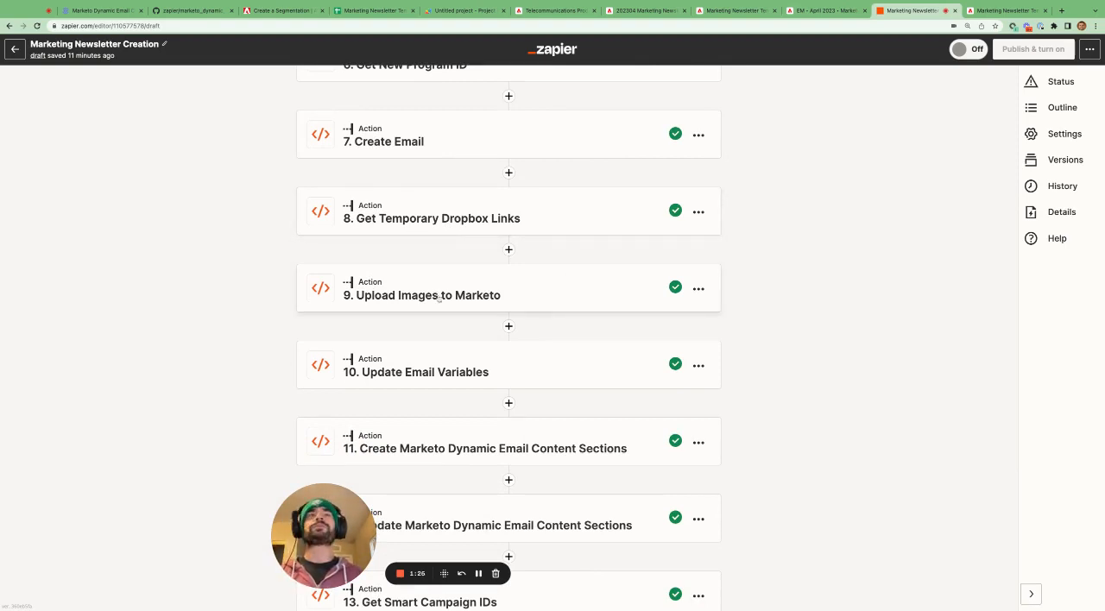
pyautogui.click(96, 10)
pyautogui.scroll(-4, 552, 325)
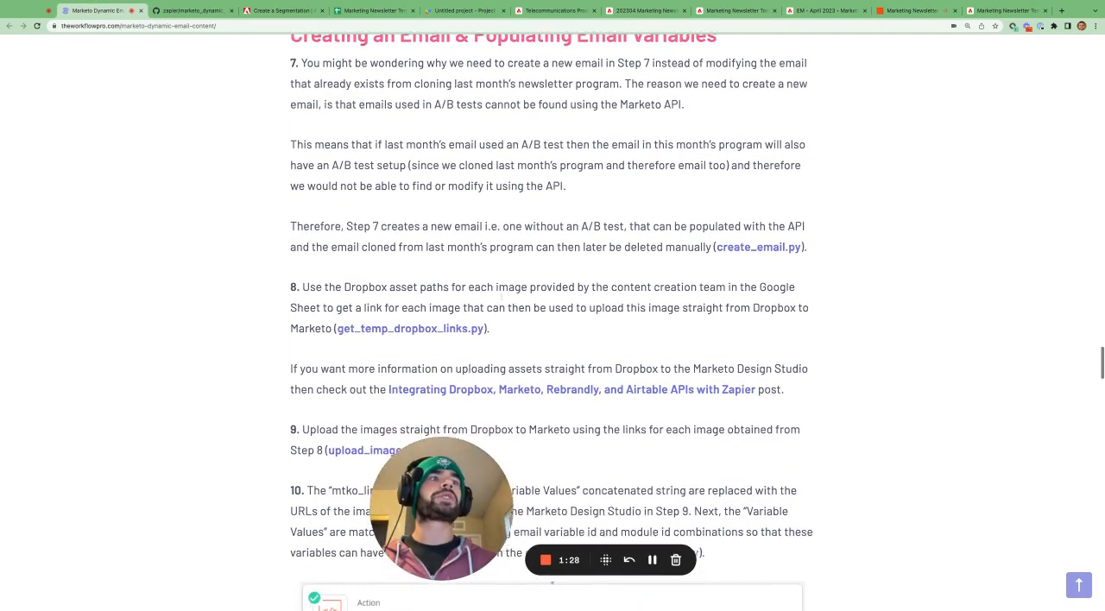
pyautogui.scroll(-1, 557, 197)
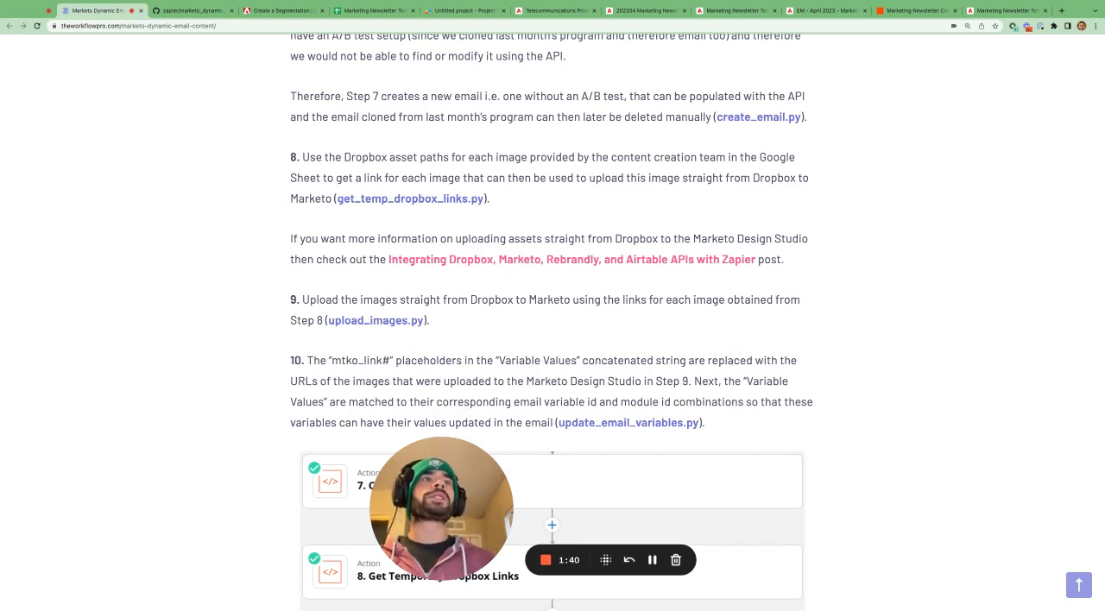
# - Switch to the Marketing Newsletter Template spreadsheet and inspect the Dropbox link cells for mkto_link1 through mkto_link4 on the Back End sheet
pyautogui.click(371, 10)
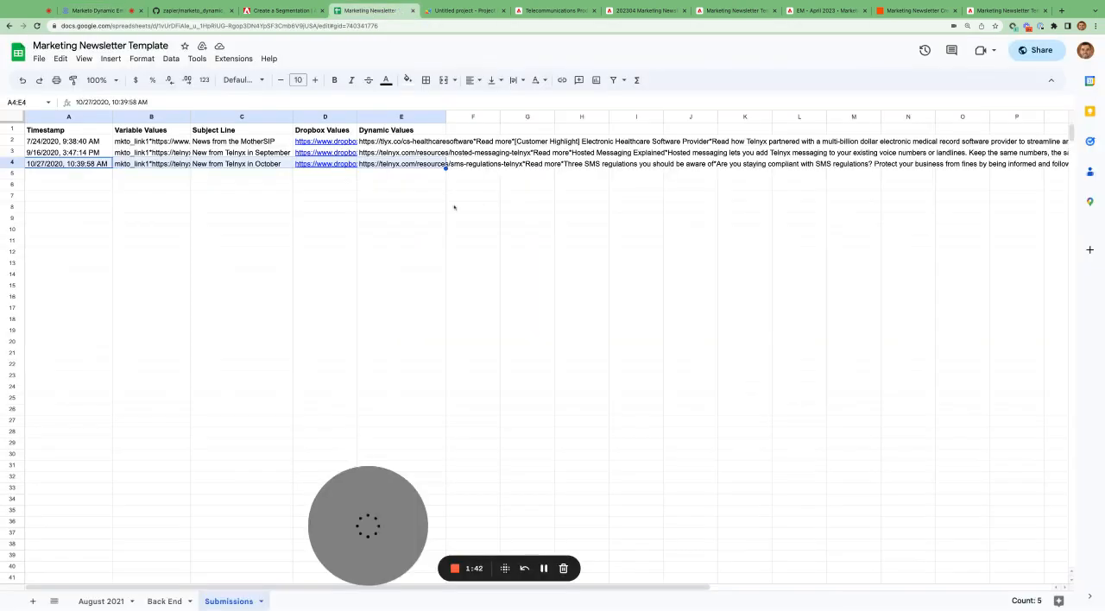
pyautogui.click(161, 604)
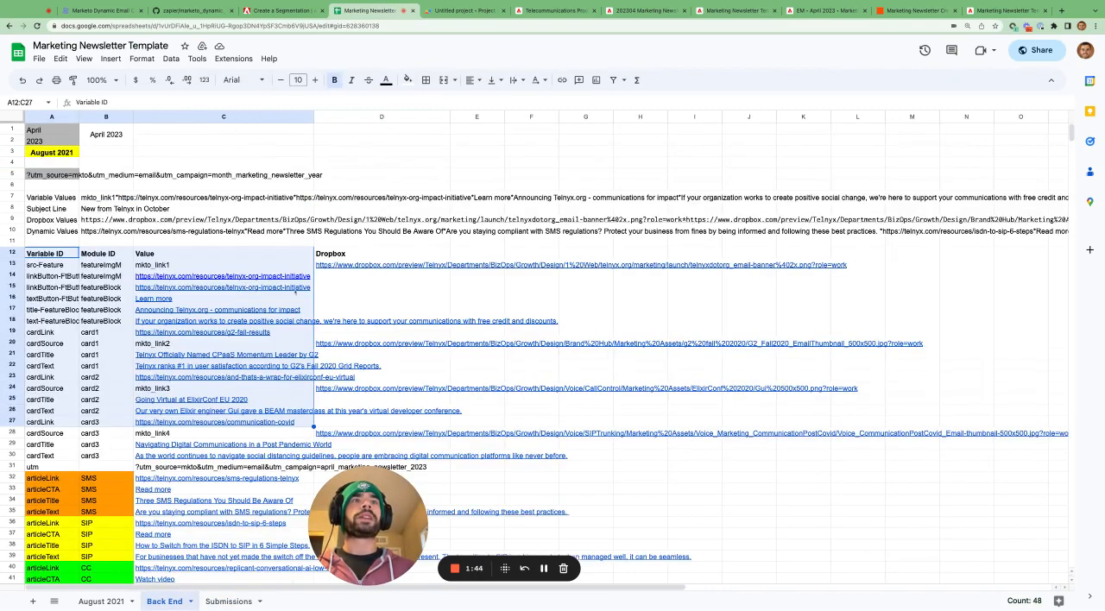
pyautogui.click(369, 266)
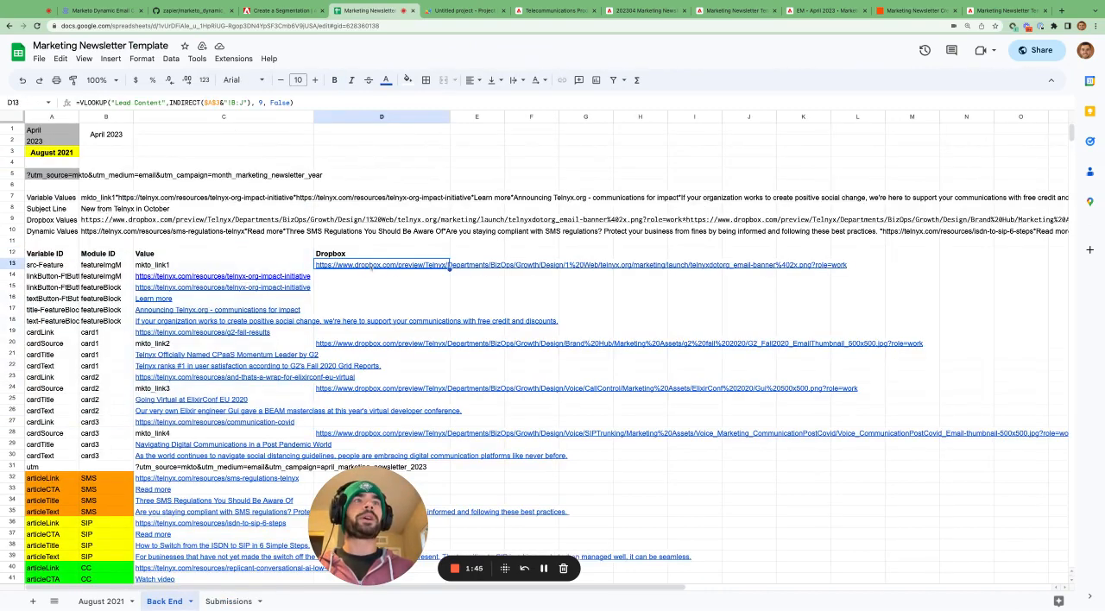
pyautogui.click(364, 345)
pyautogui.click(366, 389)
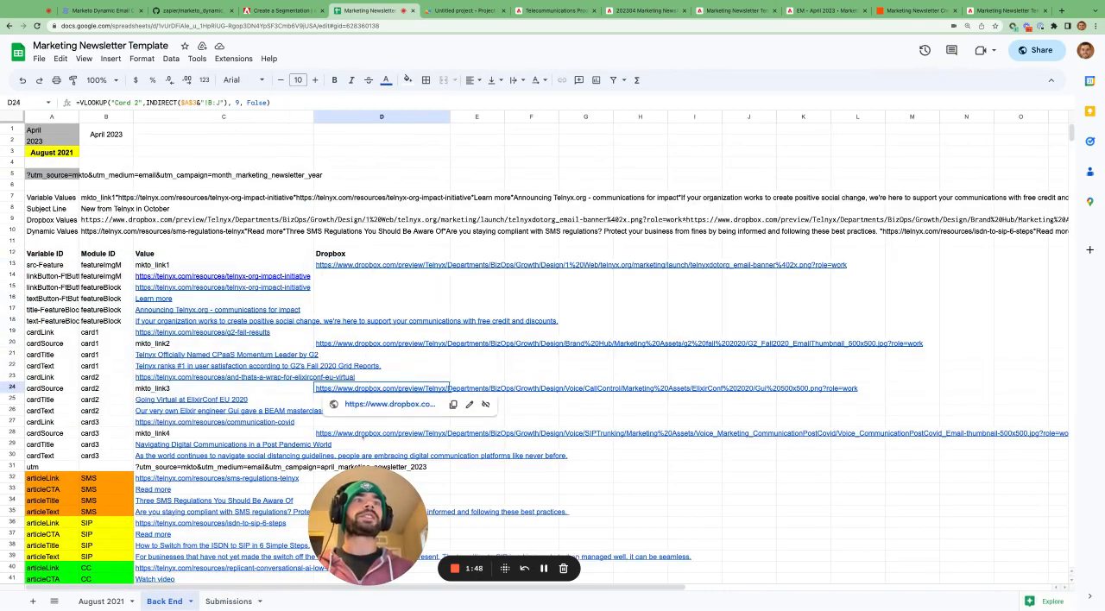
pyautogui.click(372, 434)
# - Switch back to Zapier and examine the Upload Images to Marketo and Update Email Variables steps in the Zap
pyautogui.click(914, 11)
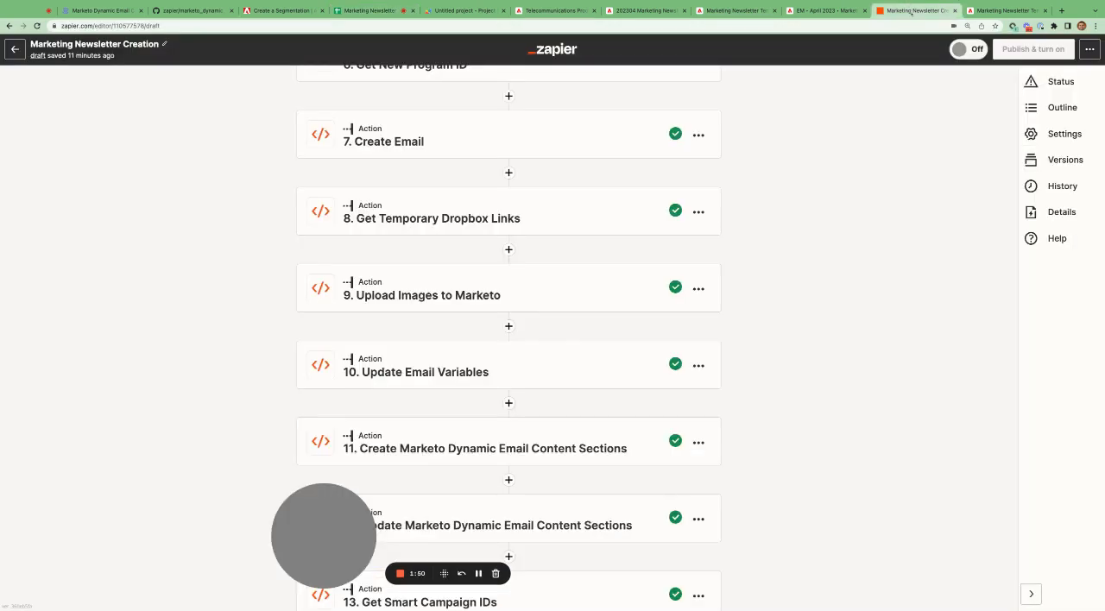
pyautogui.scroll(-1, 492, 275)
pyautogui.scroll(-1, 492, 275)
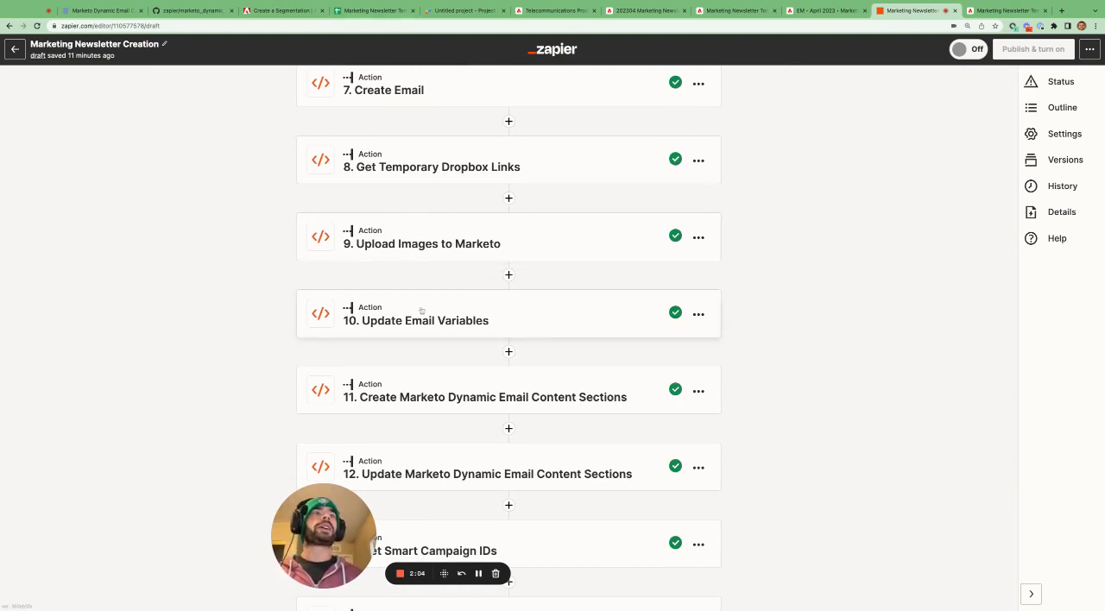
# - Switch to the Marketing Newsletter Template spreadsheet and inspect the mkto_link1 to mkto_link4 value cells on the Back End sheet
pyautogui.click(371, 11)
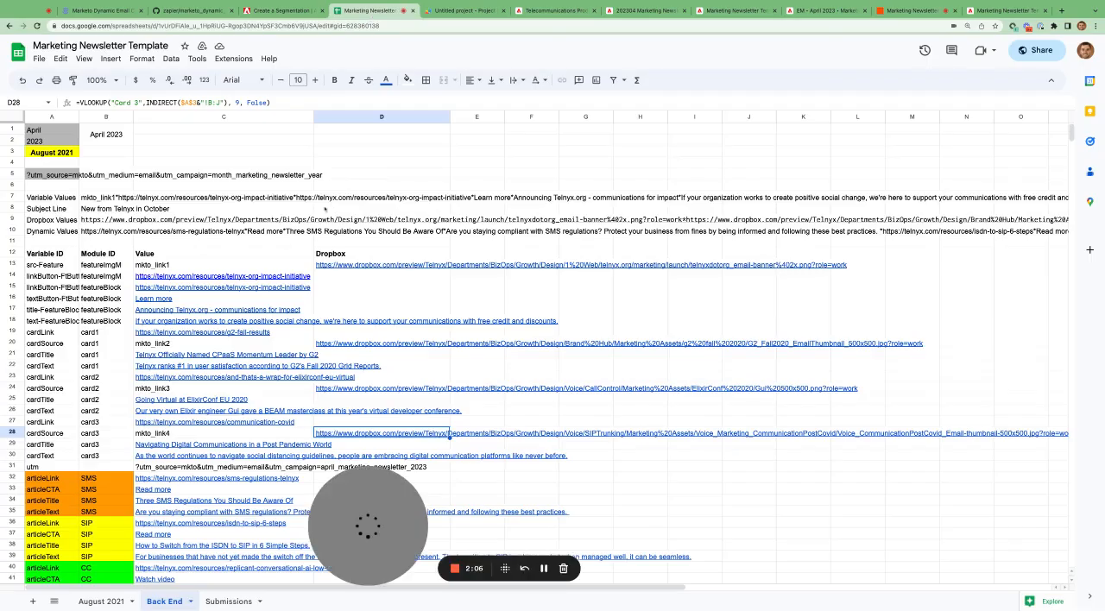
pyautogui.scroll(-2, 325, 208)
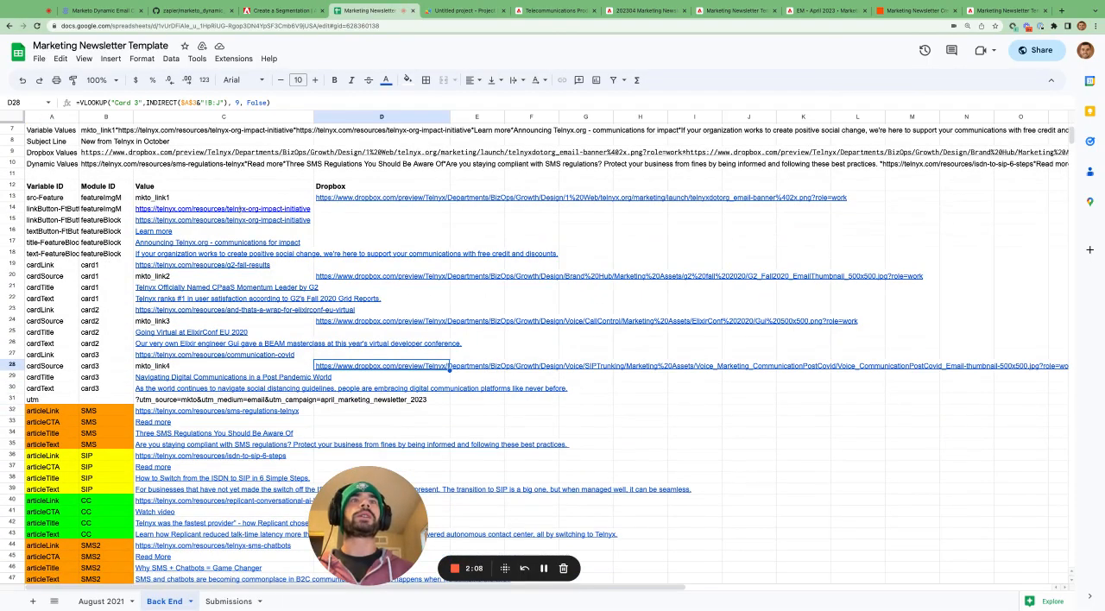
pyautogui.click(242, 200)
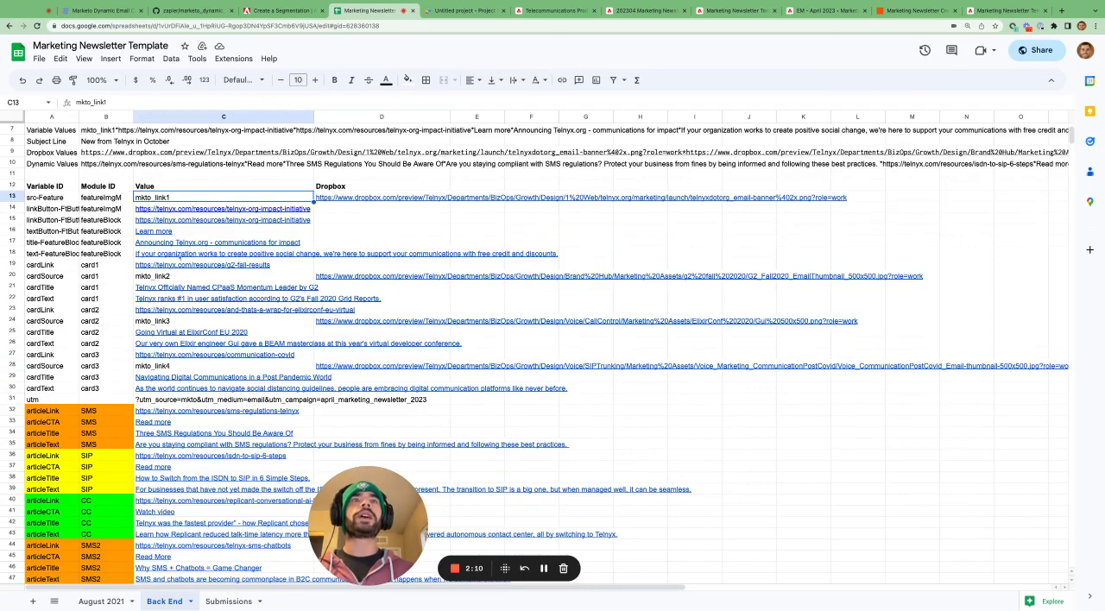
pyautogui.click(179, 278)
pyautogui.click(175, 322)
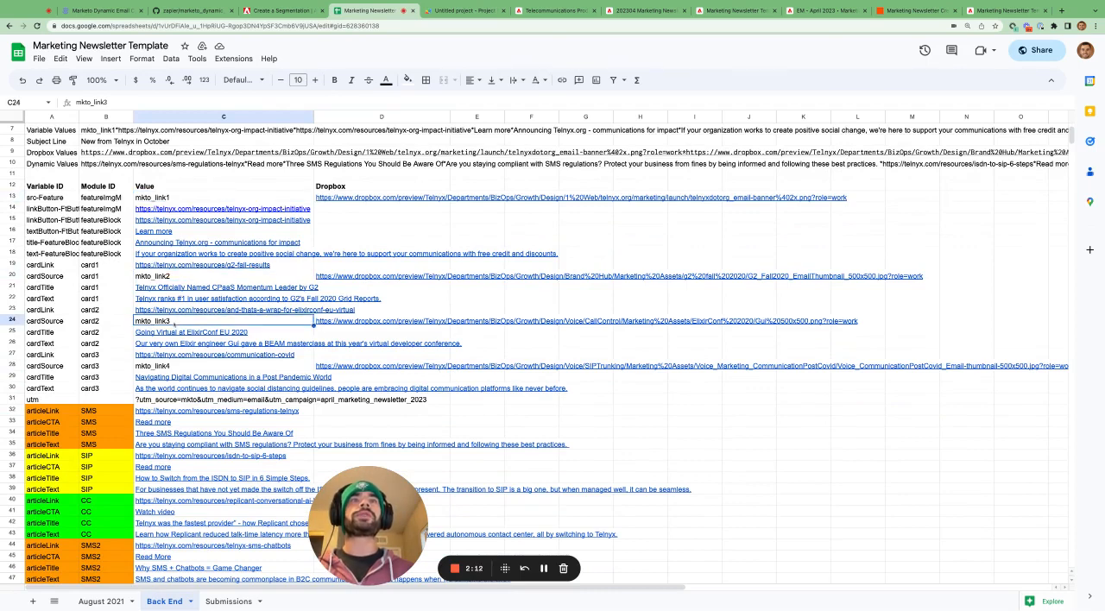
pyautogui.click(164, 371)
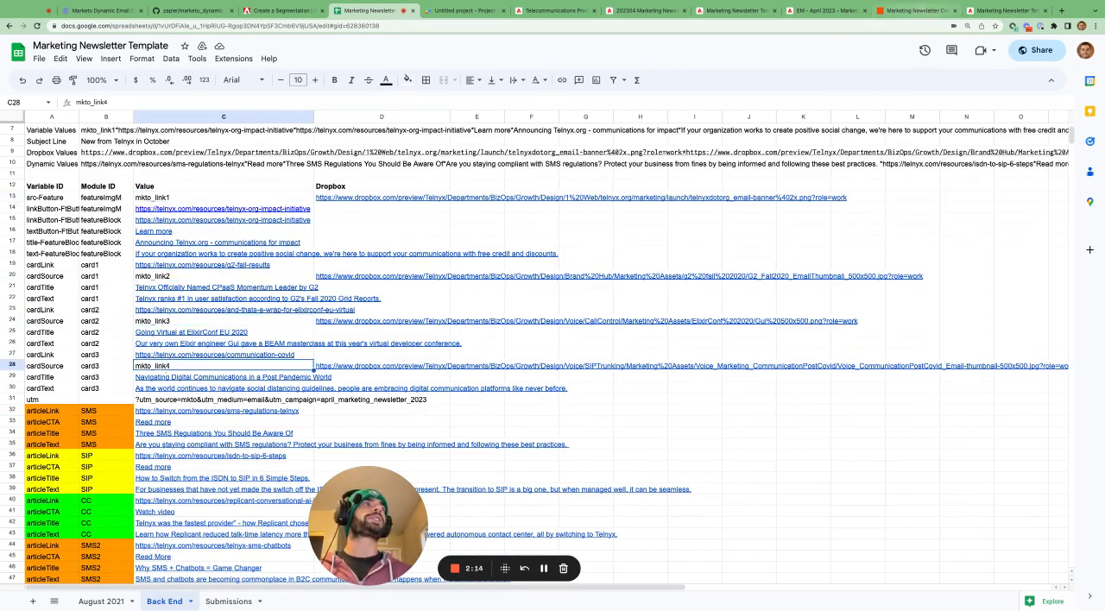
# - Check the Update Email Variables step in Zapier, and highlight the variable values C13:C31 on the spreadsheet's Back End sheet
pyautogui.click(928, 14)
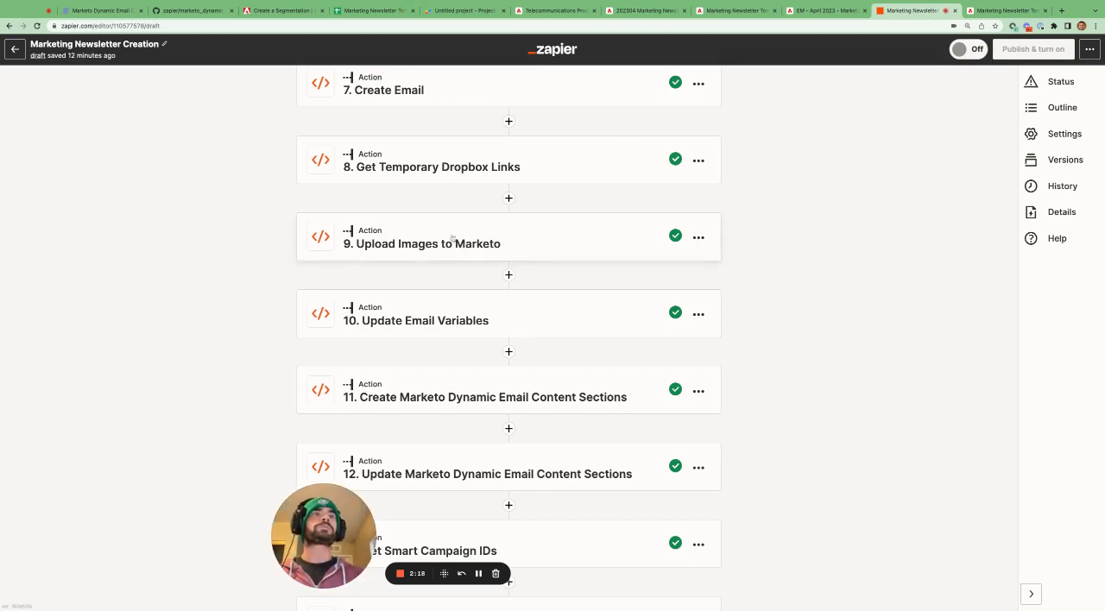
pyautogui.scroll(-2, 452, 241)
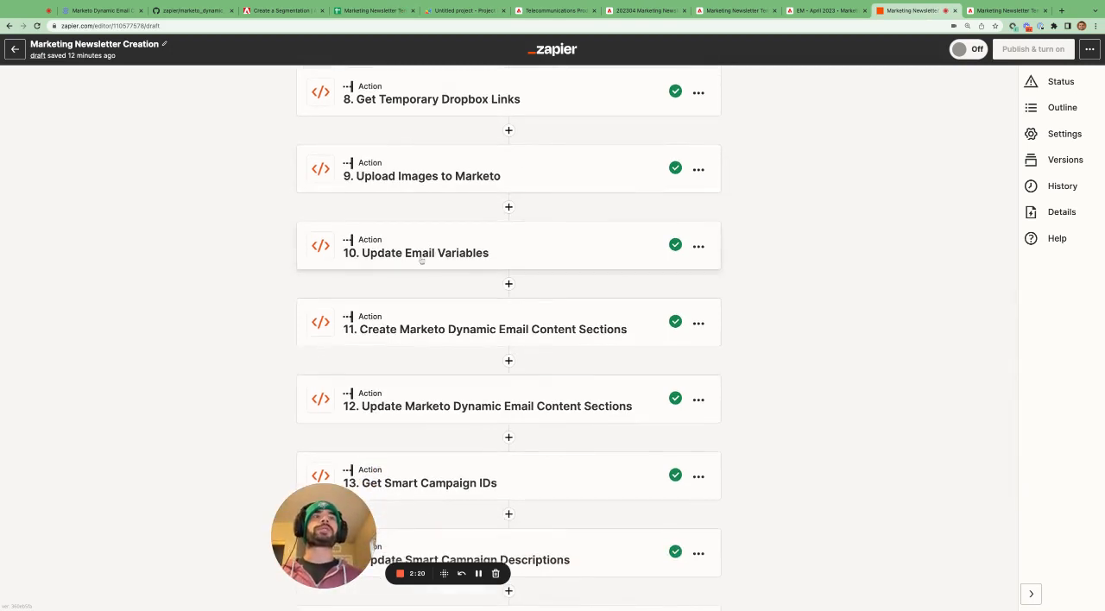
pyautogui.click(371, 11)
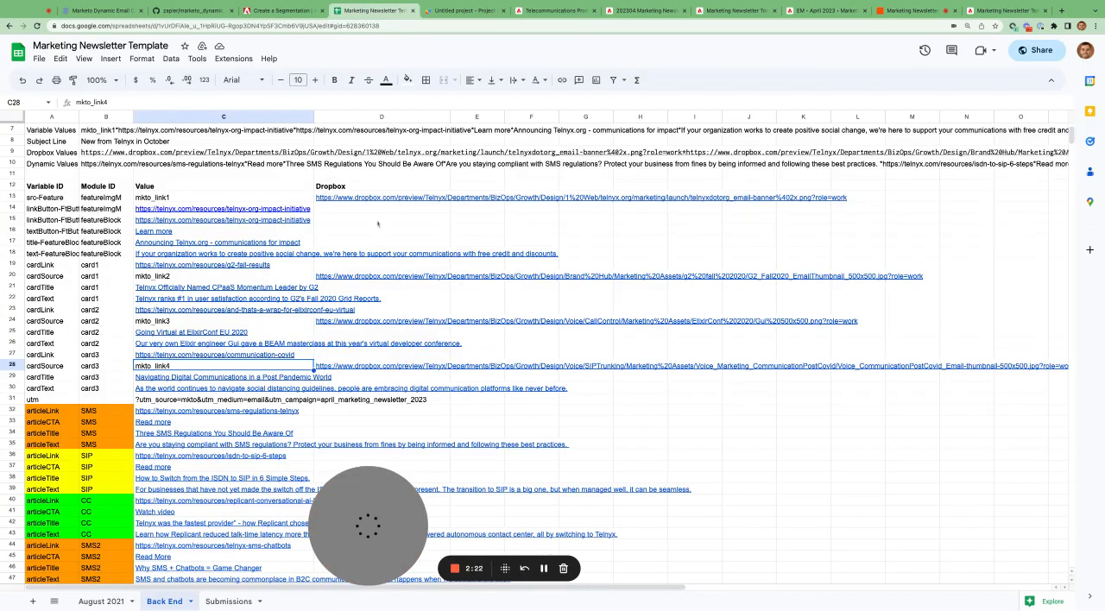
pyautogui.click(218, 201)
pyautogui.hotkey('shift', 'Down')
pyautogui.hotkey('shift', 'Down')
pyautogui.hotkey('shift', 'Down')
pyautogui.hotkey('shift', 'Down')
pyautogui.hotkey('shift', 'Down')
pyautogui.hotkey('shift', 'Down')
pyautogui.hotkey('shift', 'Down')
pyautogui.hotkey('shift', 'Down')
pyautogui.hotkey('shift', 'Down')
pyautogui.hotkey('shift', 'Down')
pyautogui.hotkey('shift', 'Down')
pyautogui.hotkey('shift', 'Down')
pyautogui.hotkey('shift', 'Down')
pyautogui.hotkey('shift', 'Down')
pyautogui.hotkey('shift', 'Down')
pyautogui.hotkey('shift', 'Down')
pyautogui.hotkey('shift', 'Down')
pyautogui.hotkey('shift', 'Down')
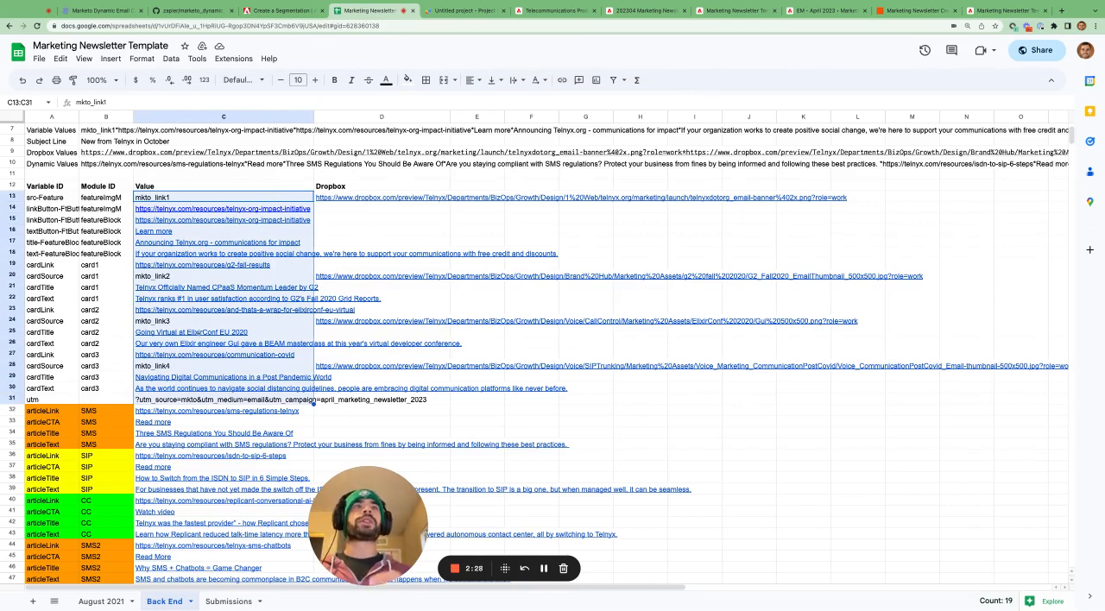
# - Compare the August 2021 sheet with its newsletter preview, highlighting the image links J7:J10 and the lead and card content F7:I10
pyautogui.click(101, 601)
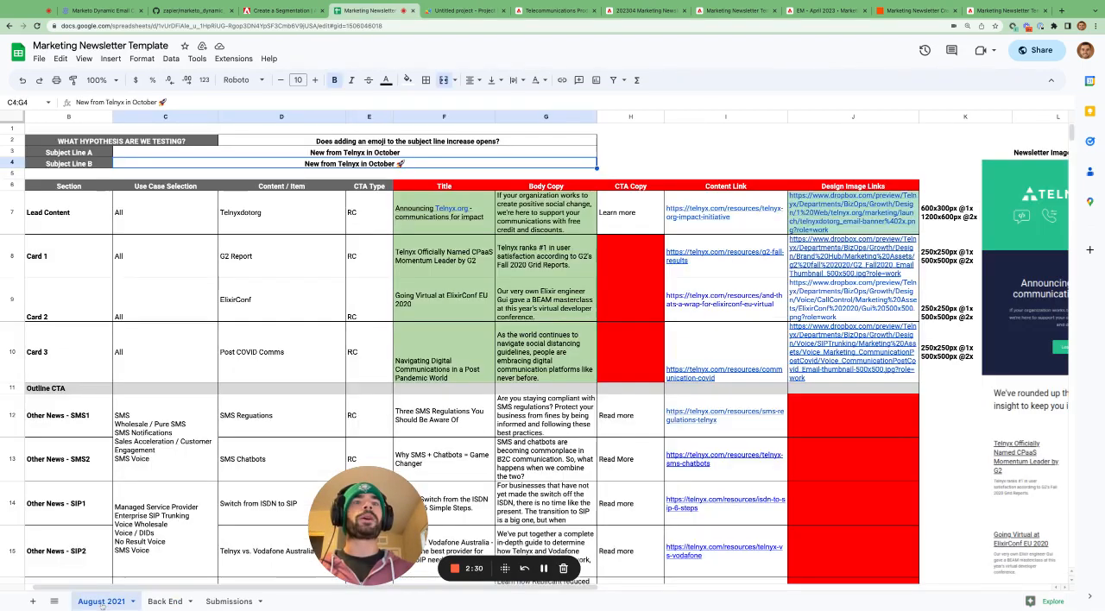
pyautogui.hscroll(5, 808, 347)
pyautogui.scroll(-5, 807, 279)
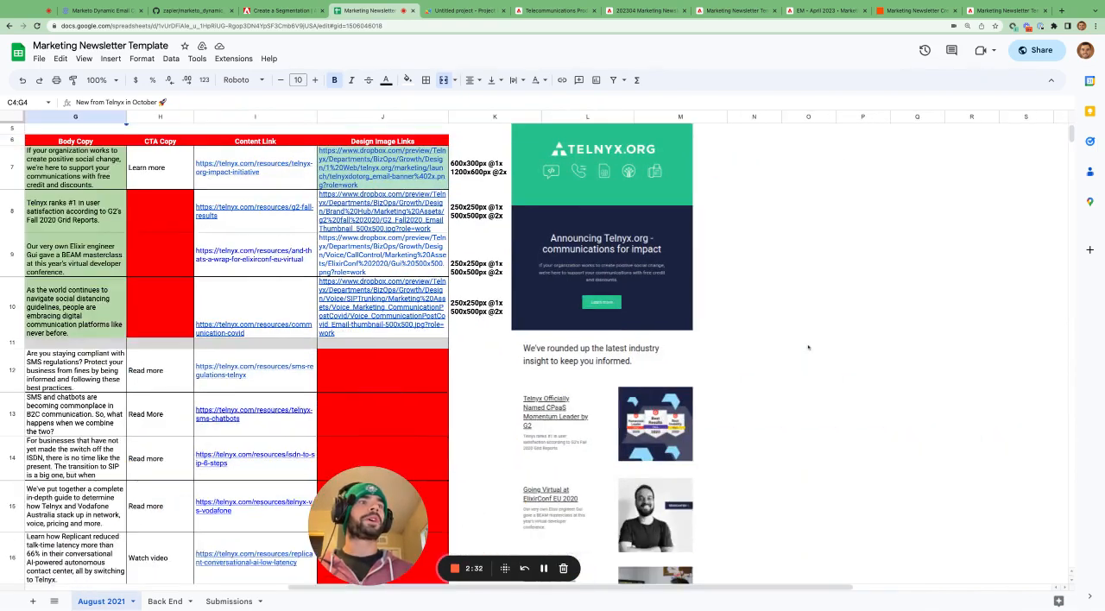
pyautogui.hscroll(-3, 807, 279)
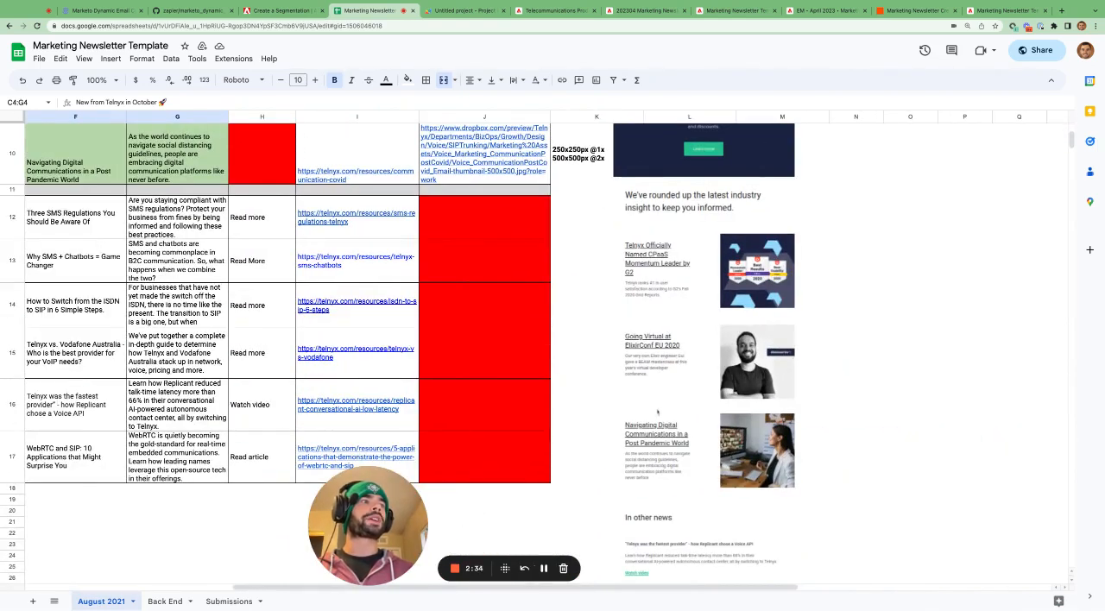
pyautogui.scroll(3, 660, 228)
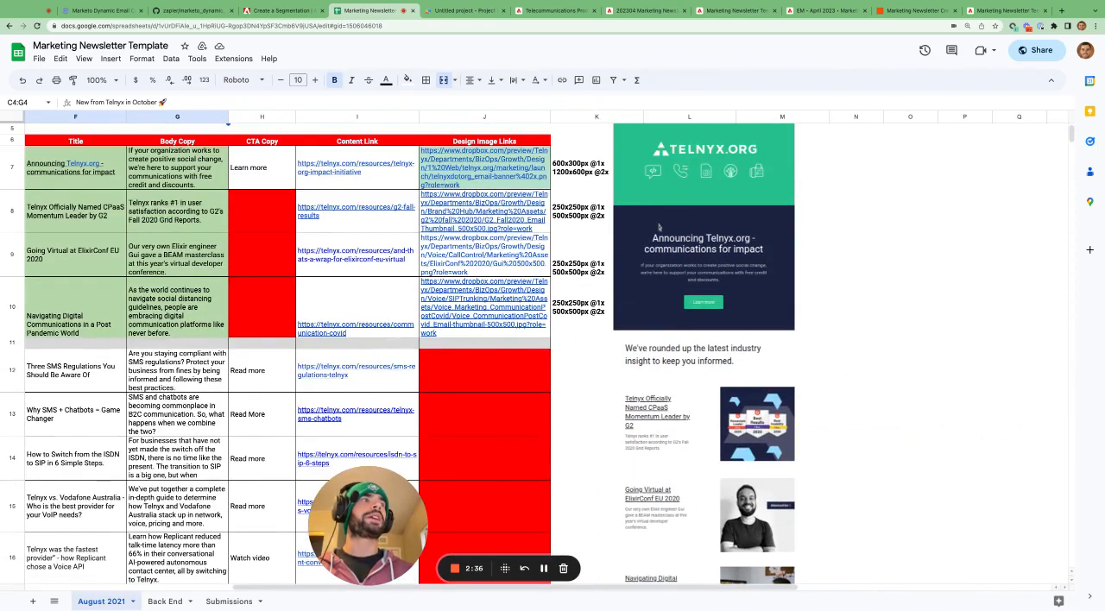
pyautogui.moveTo(499, 174); pyautogui.dragTo(488, 319)
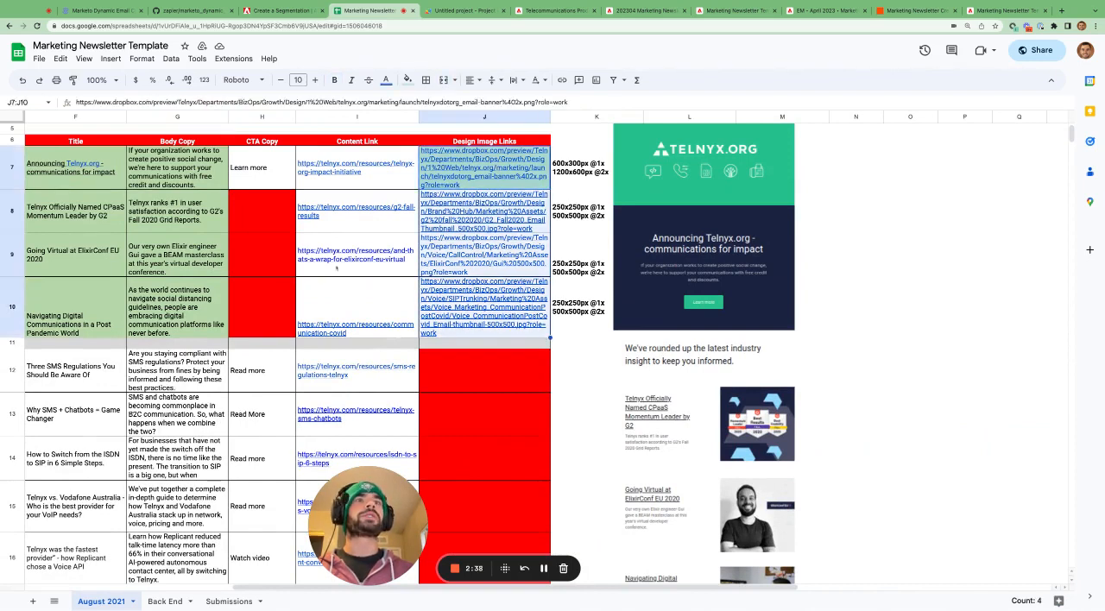
pyautogui.moveTo(95, 175); pyautogui.dragTo(358, 315)
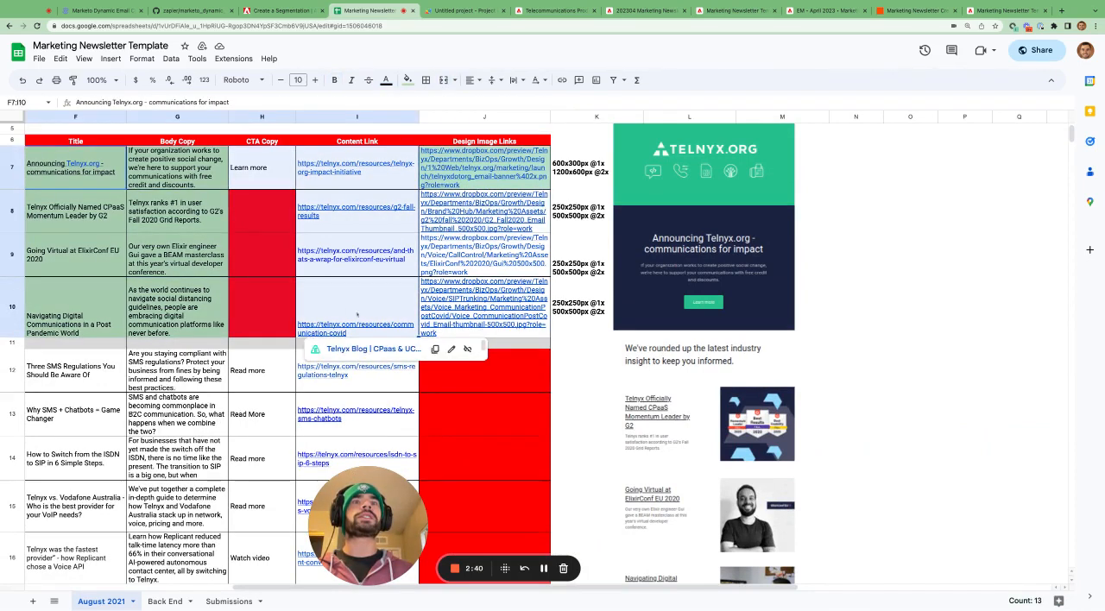
# - View the dynamic content steps 11 and 12 in Zapier, and highlight the Other News rows B12:I17 on the August 2021 sheet
pyautogui.click(910, 10)
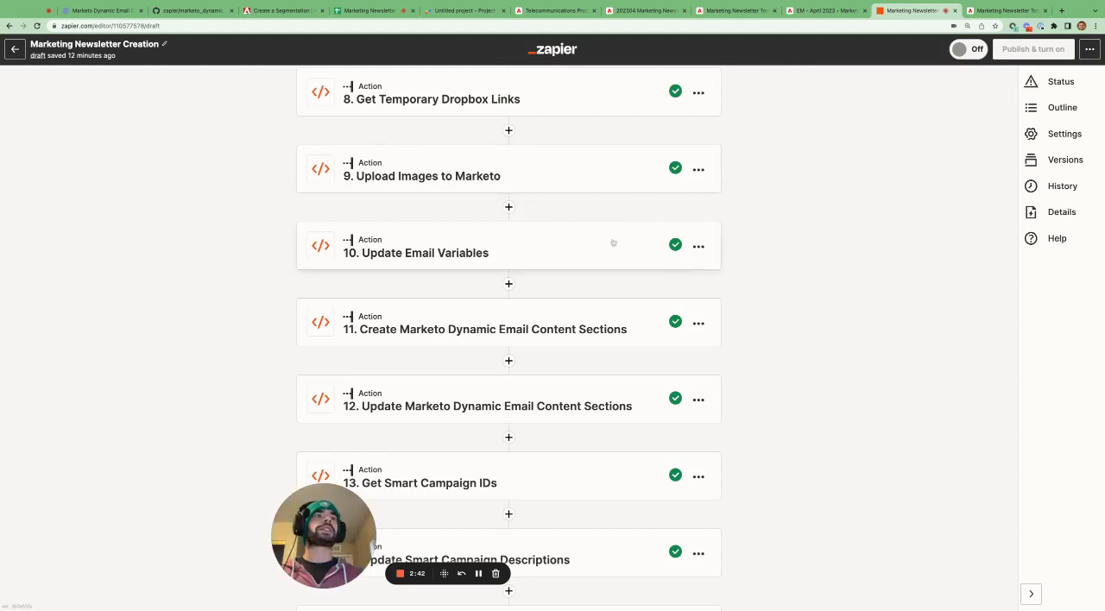
pyautogui.scroll(-2, 613, 243)
pyautogui.scroll(-3, 613, 242)
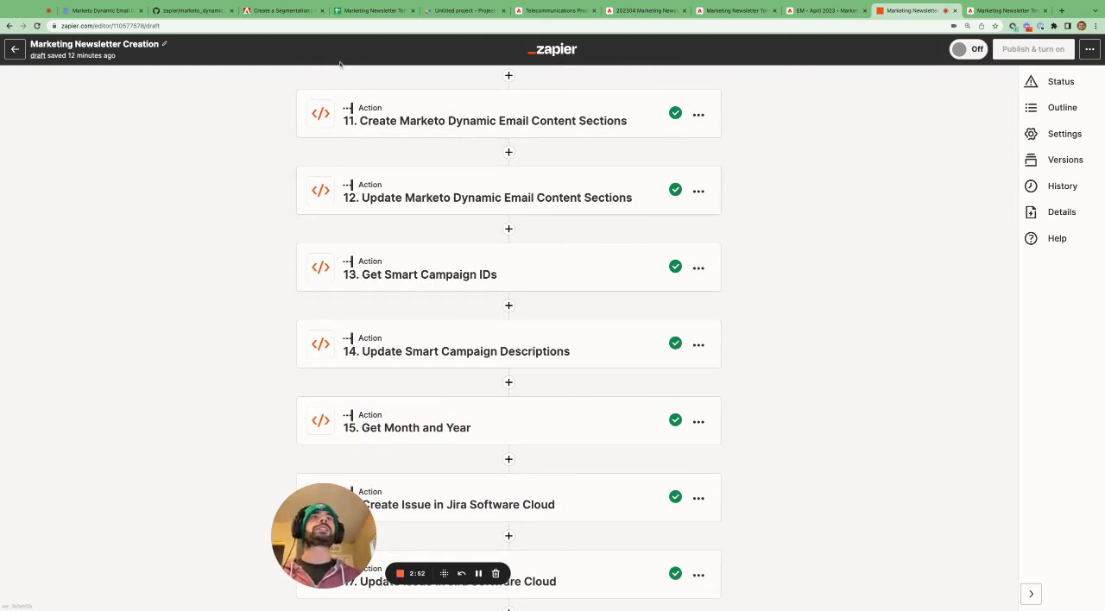
pyautogui.click(371, 11)
pyautogui.scroll(-5, 173, 308)
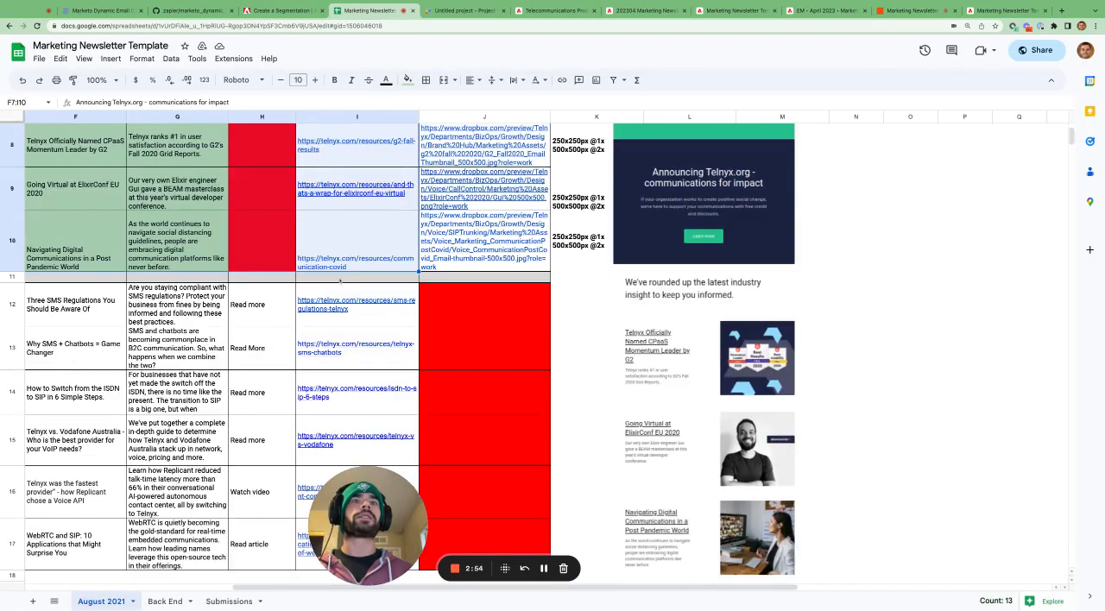
pyautogui.hscroll(-5, 173, 308)
pyautogui.moveTo(86, 304); pyautogui.dragTo(743, 544)
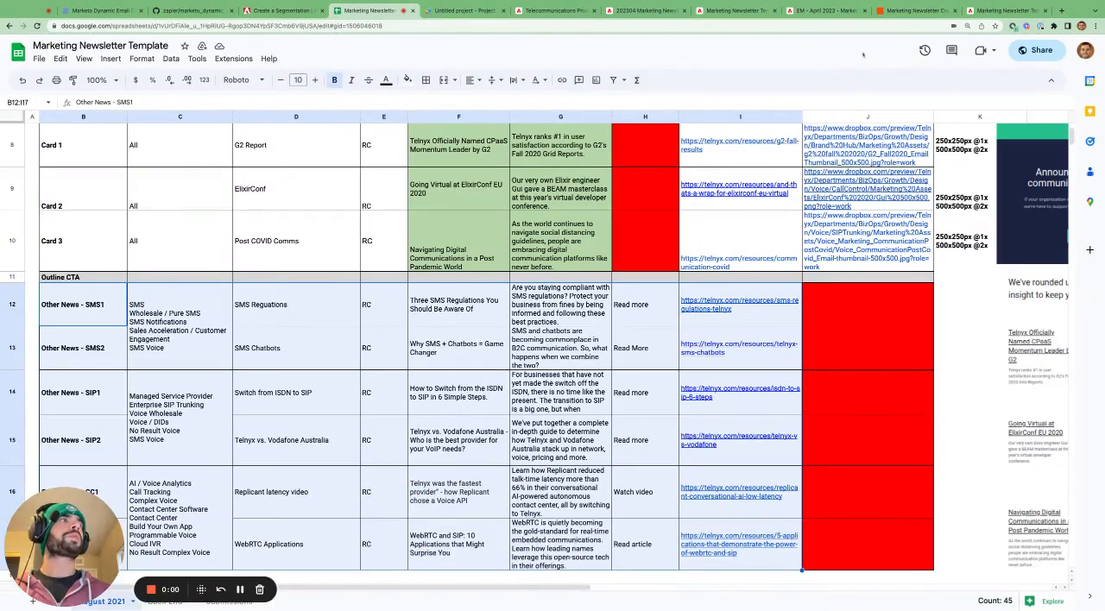
# - Switch from Zapier to the 202304 Marketing Newsletter email in Marketo and filter its content list to dynamic elements
pyautogui.click(914, 10)
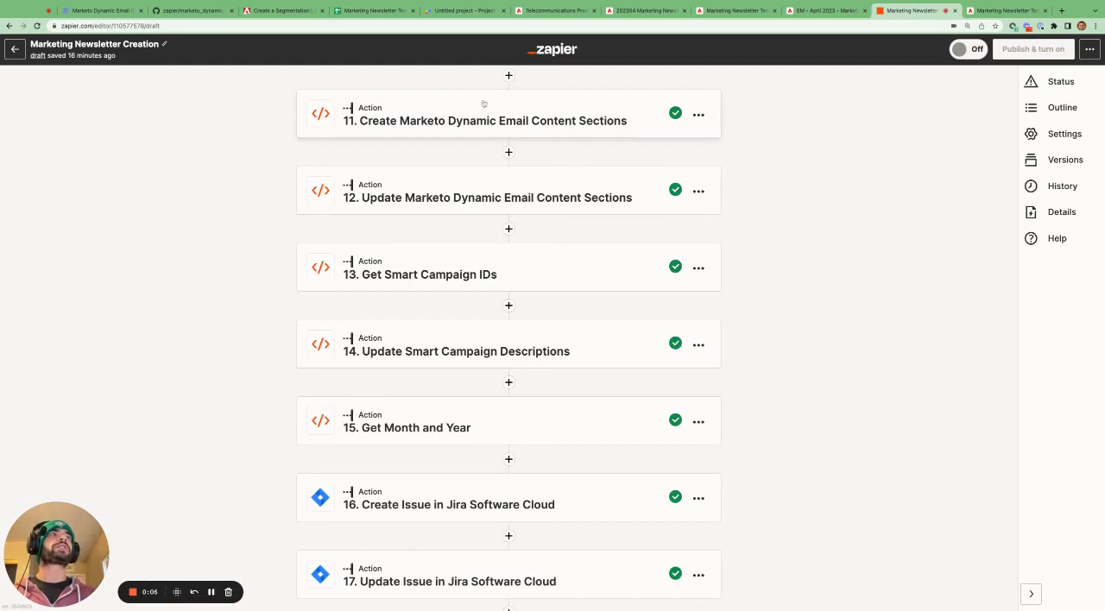
pyautogui.click(636, 12)
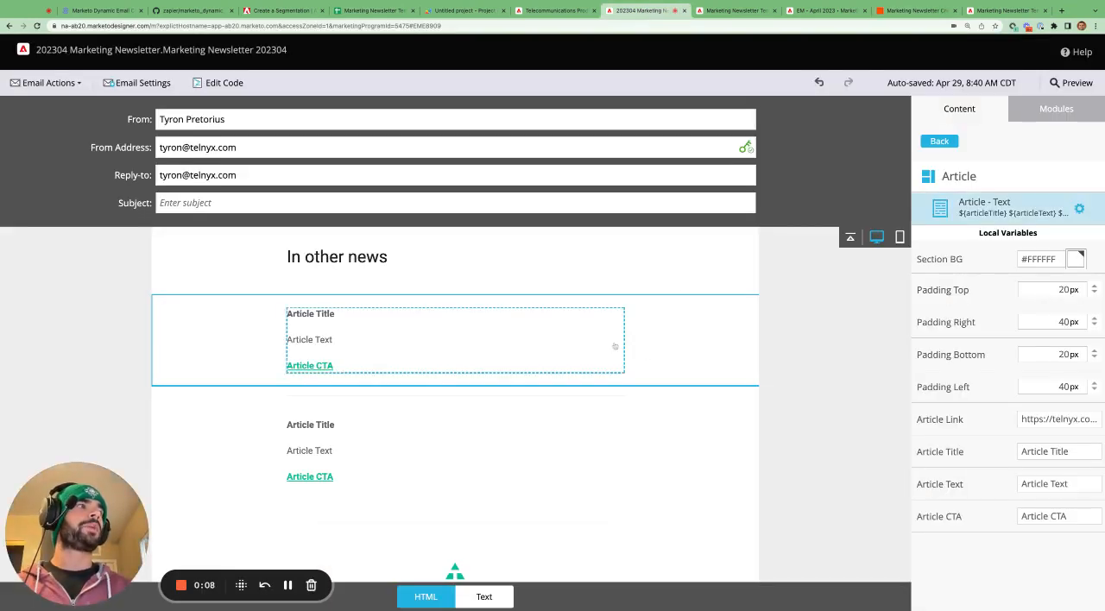
pyautogui.click(951, 145)
pyautogui.click(459, 345)
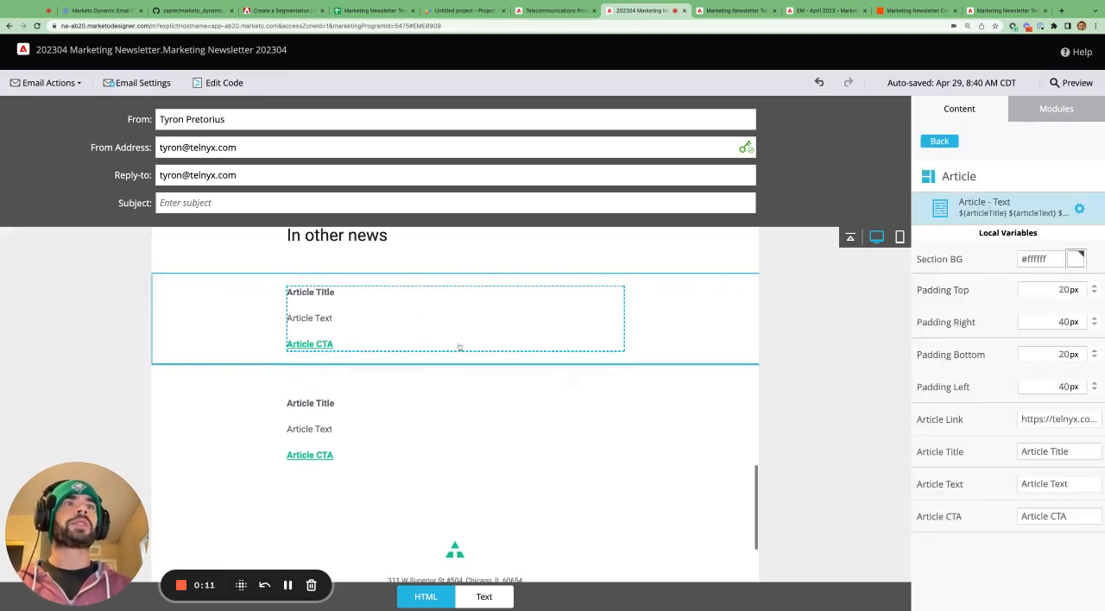
pyautogui.scroll(-1, 452, 417)
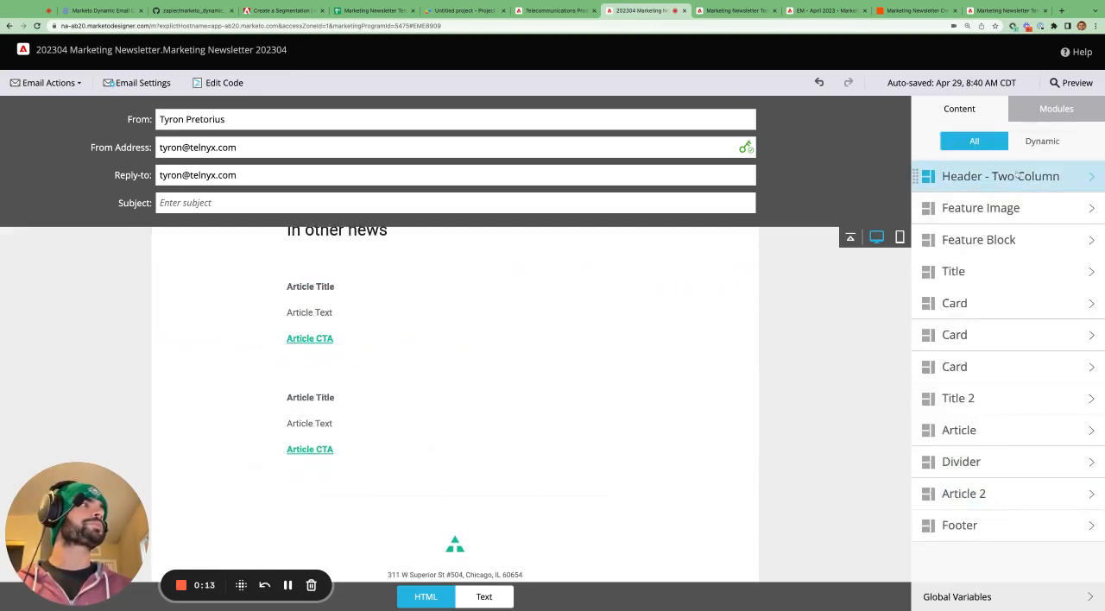
pyautogui.click(1042, 141)
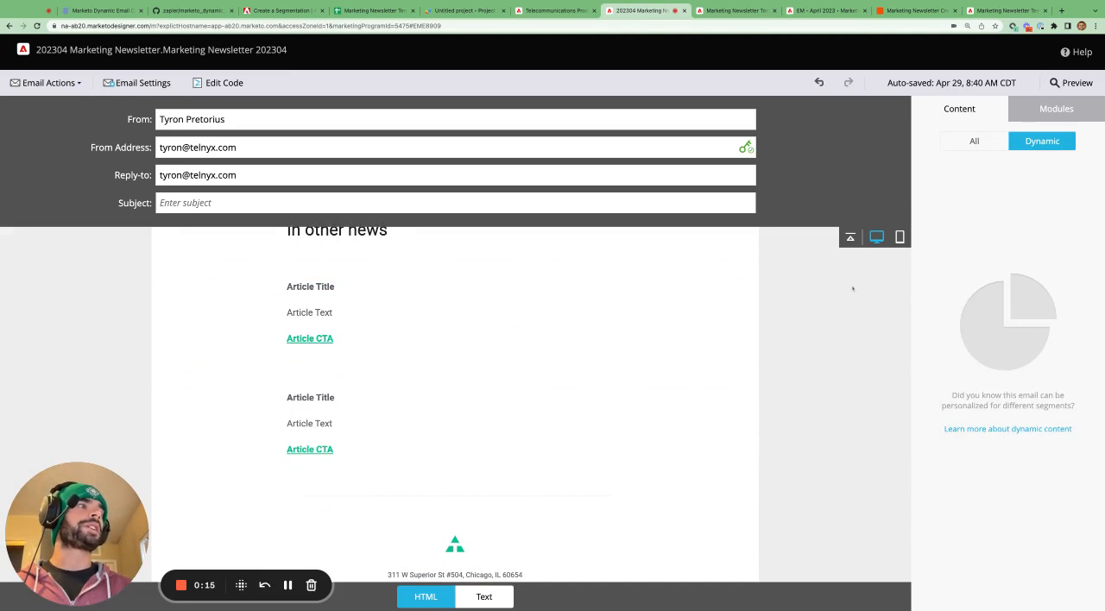
# - Inspect the two article blocks under the email's "In other news" heading
pyautogui.click(449, 316)
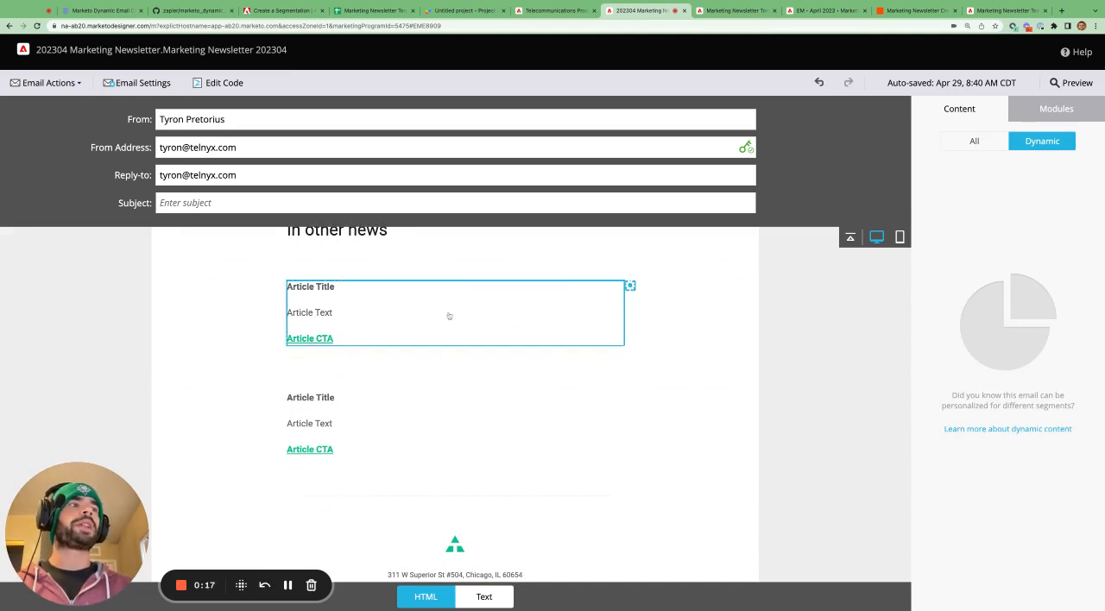
pyautogui.click(427, 416)
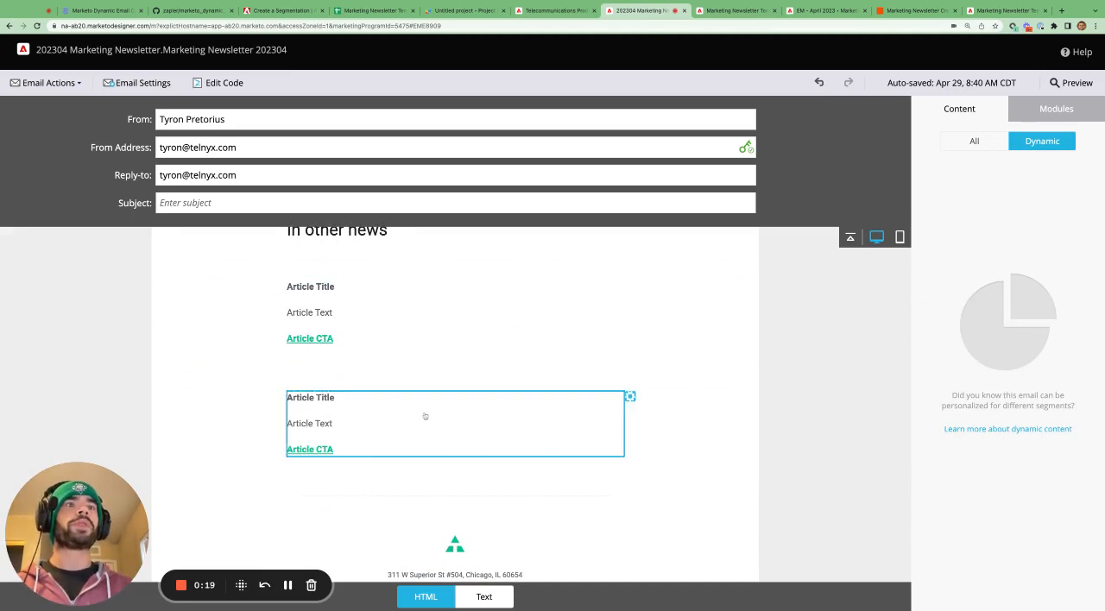
pyautogui.click(469, 316)
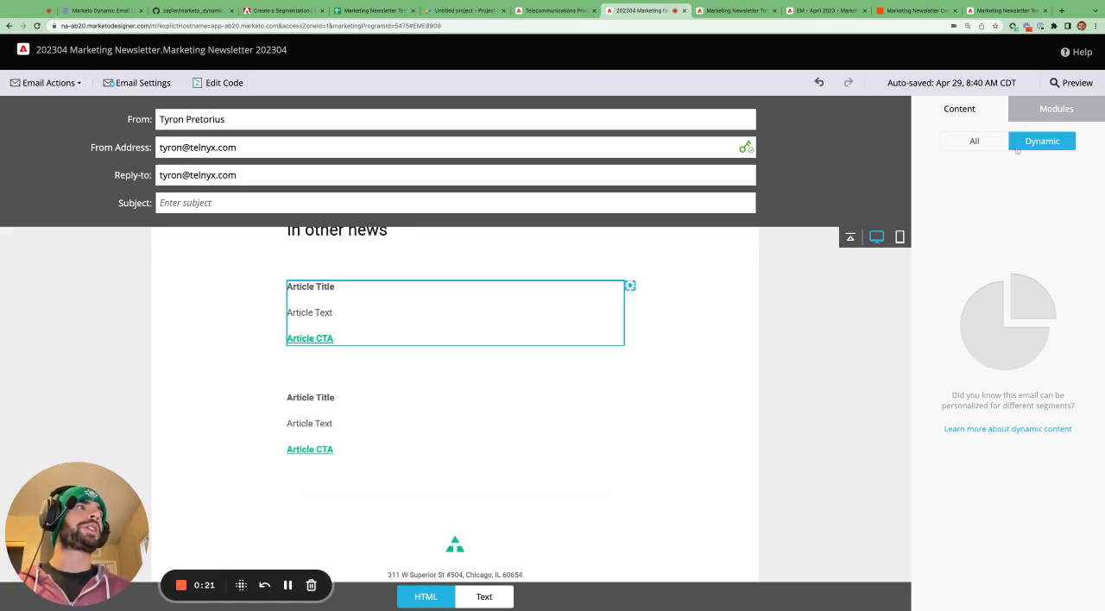
# - Revisit the Zap's dynamic content steps, and inspect the use case selection for the Other News SMS rows on the August 2021 sheet
pyautogui.click(915, 12)
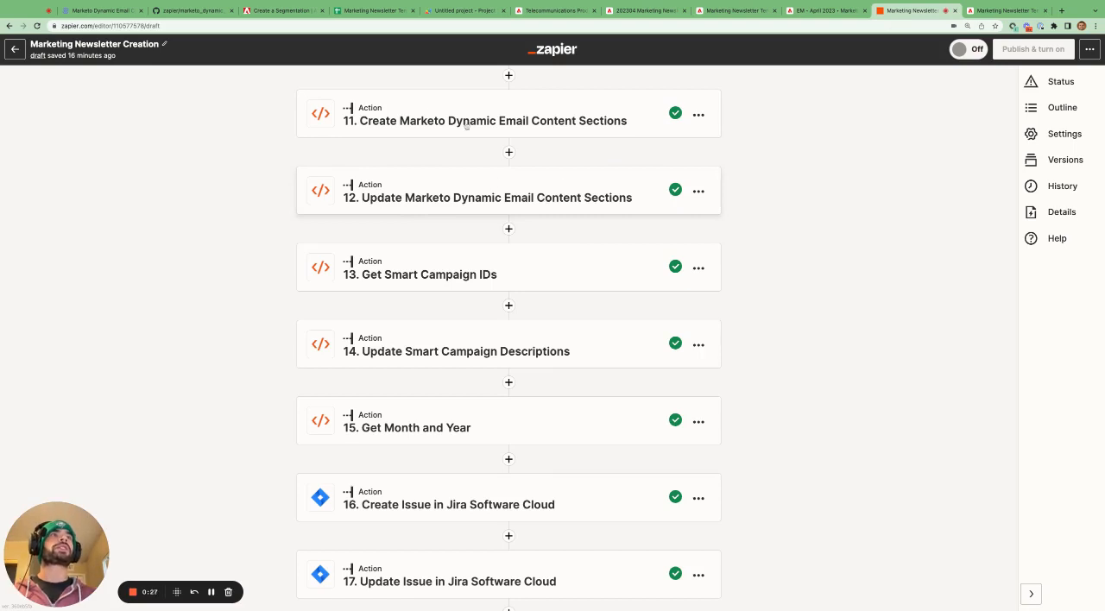
pyautogui.click(374, 12)
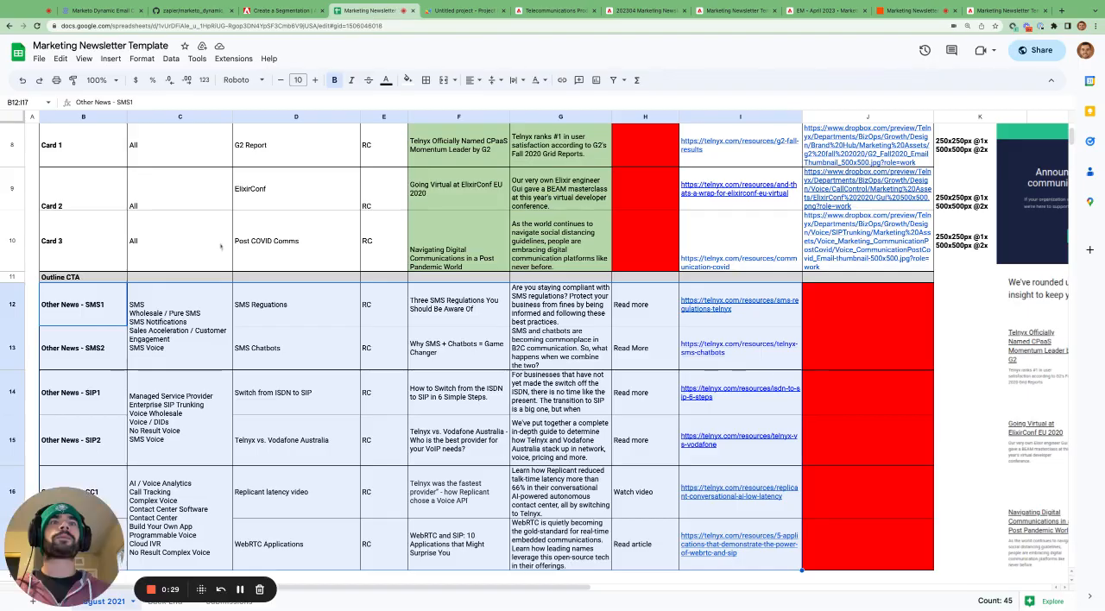
pyautogui.scroll(-2, 179, 365)
pyautogui.click(157, 259)
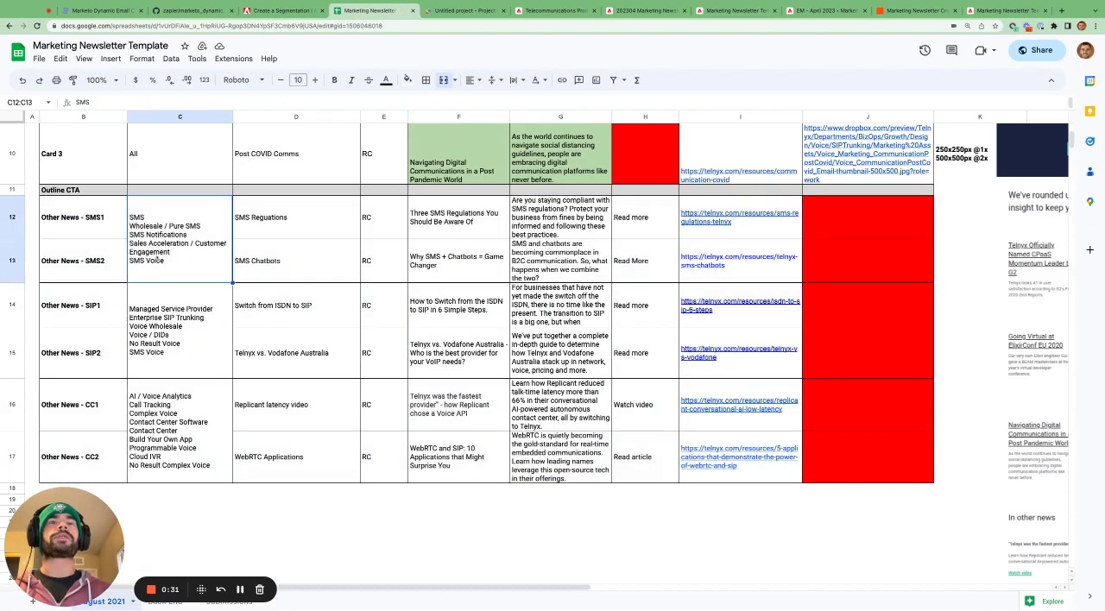
pyautogui.moveTo(65, 544); pyautogui.dragTo(548, 345)
# - Open the Back End sheet and highlight the first SMS article's values in C32:C35
pyautogui.click(164, 601)
pyautogui.click(414, 311)
pyautogui.scroll(-5, 413, 310)
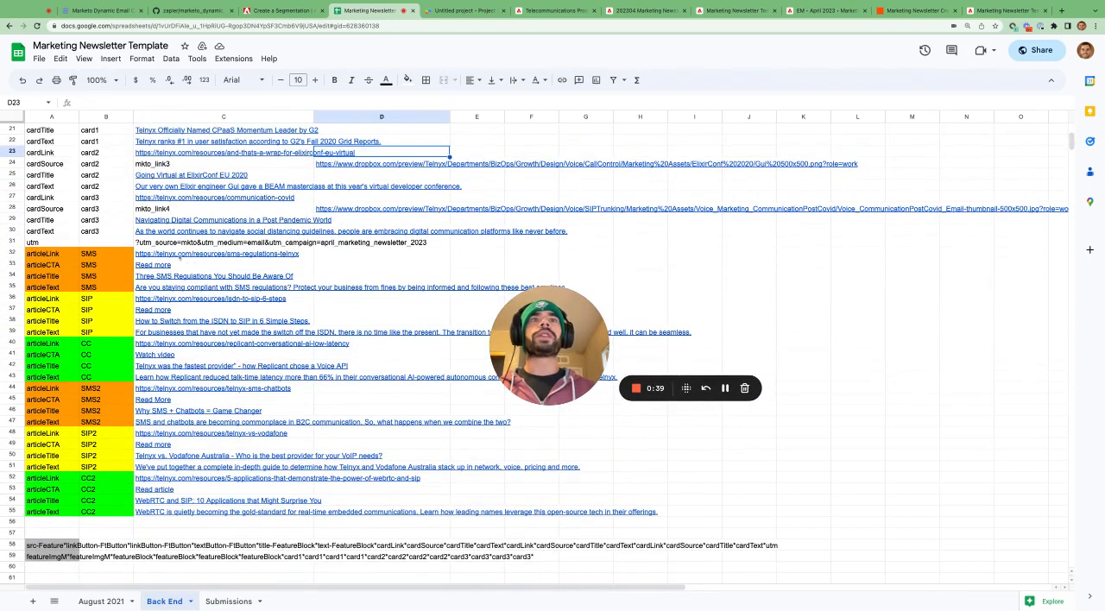
pyautogui.click(230, 255)
pyautogui.moveTo(230, 255); pyautogui.dragTo(227, 287)
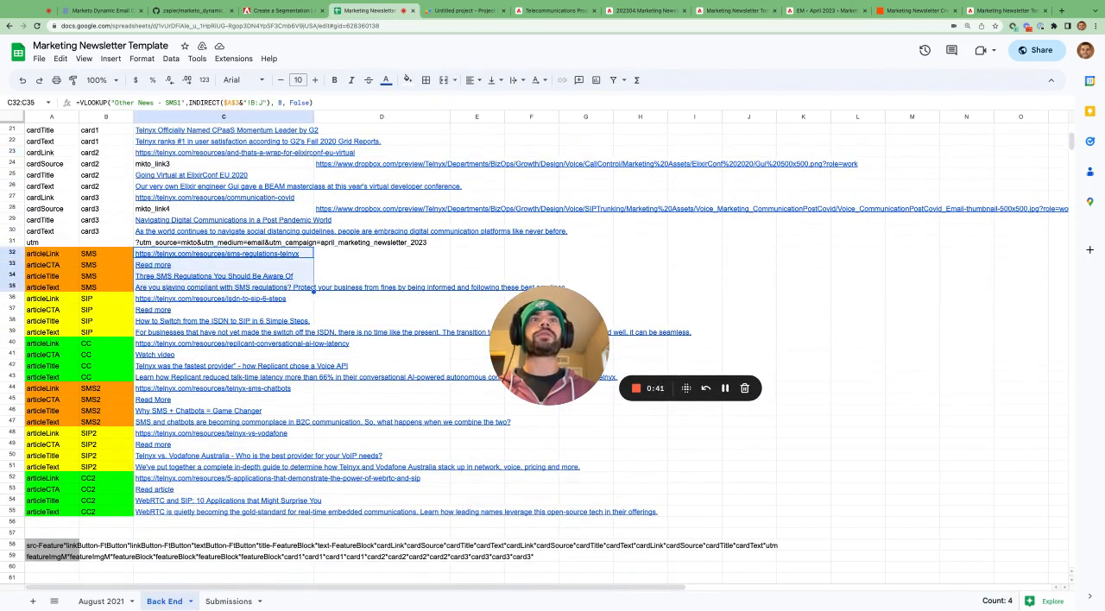
# - Highlight the SMS2 article values C44:C47, compare them with the Marketo email's article blocks, and return to the spreadsheet
pyautogui.click(160, 390)
pyautogui.hotkey('shift', 'Down')
pyautogui.hotkey('shift', 'Down')
pyautogui.hotkey('shift', 'Down')
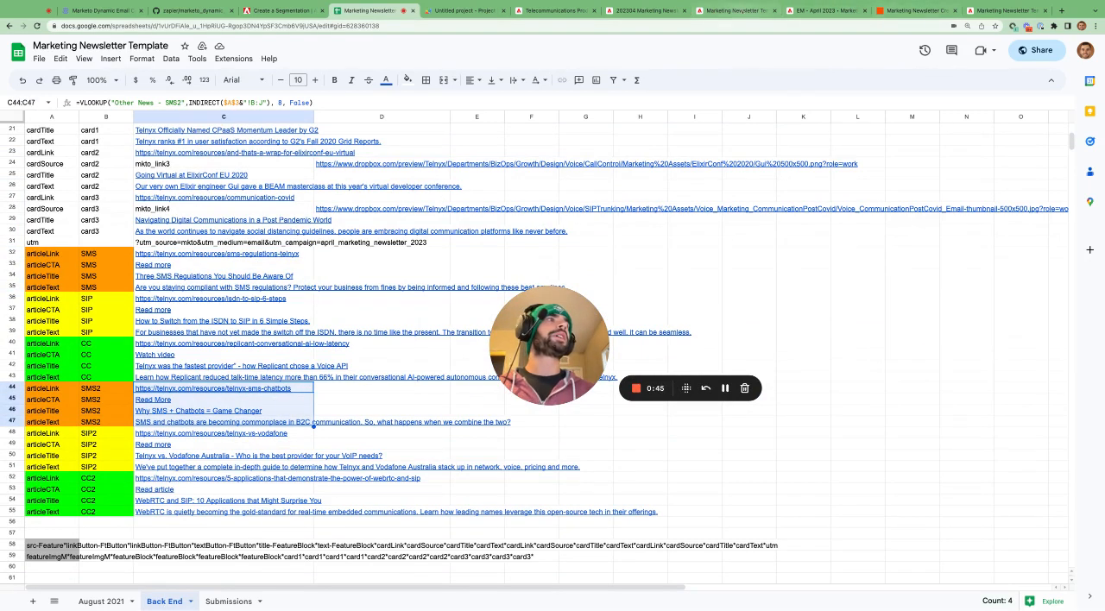
pyautogui.click(634, 10)
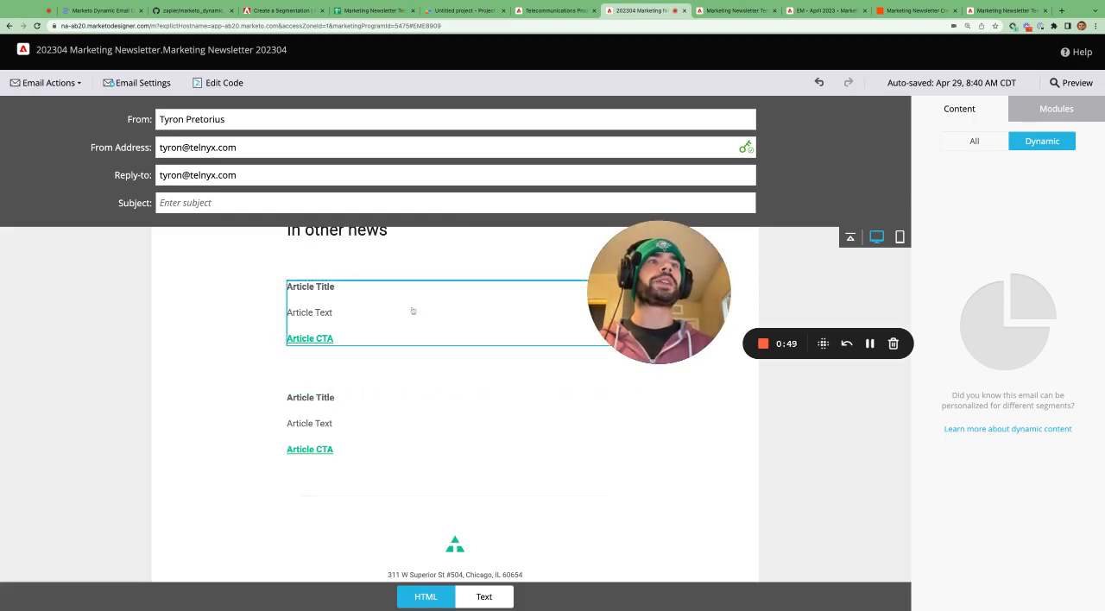
pyautogui.click(375, 12)
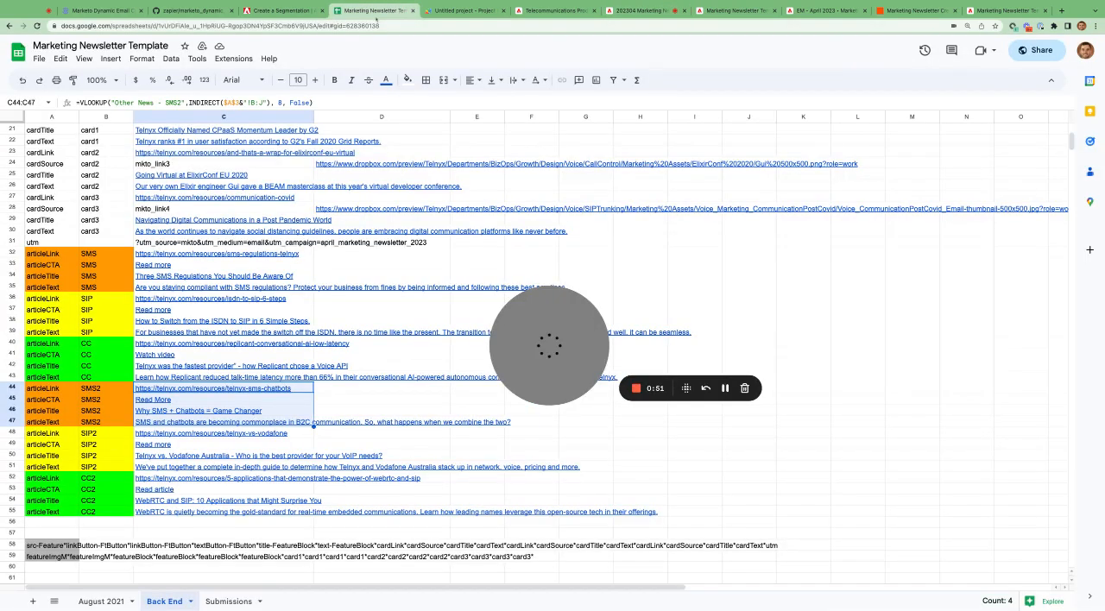
# - Highlight the SIP values in C36:C39 and the SIP2 values in C48:C51, and compare them with the Marketo email's two article blocks
pyautogui.moveTo(187, 299); pyautogui.dragTo(215, 331)
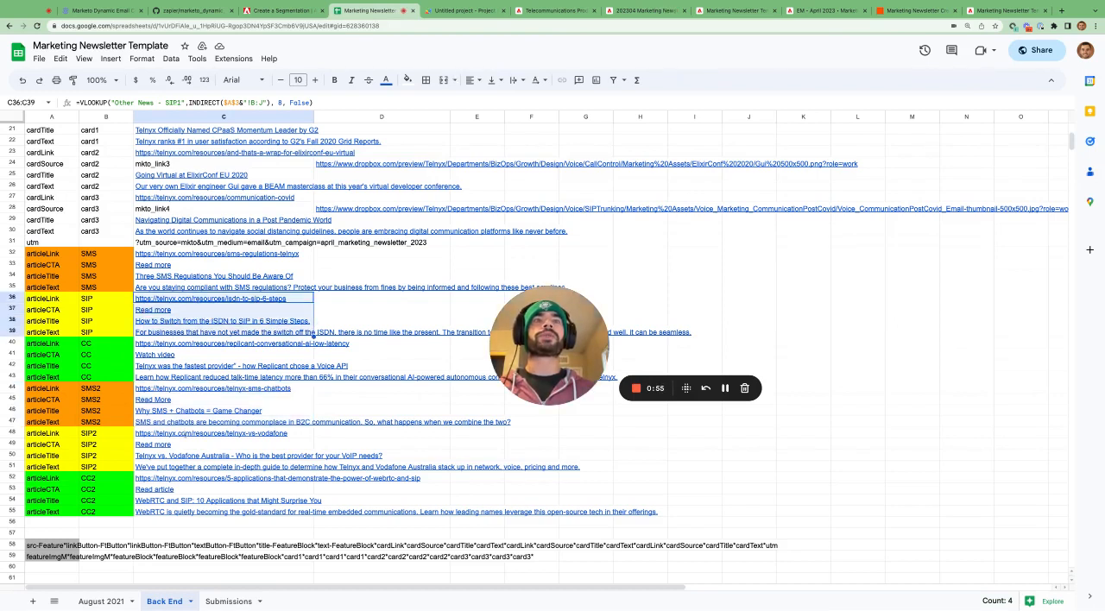
pyautogui.moveTo(184, 434); pyautogui.dragTo(191, 466)
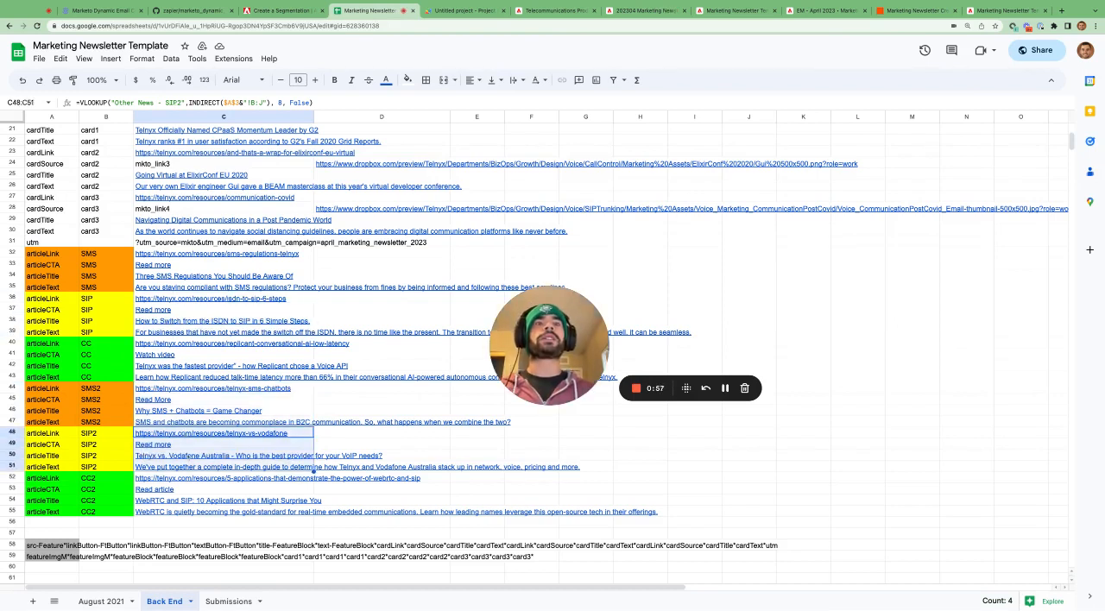
pyautogui.click(637, 11)
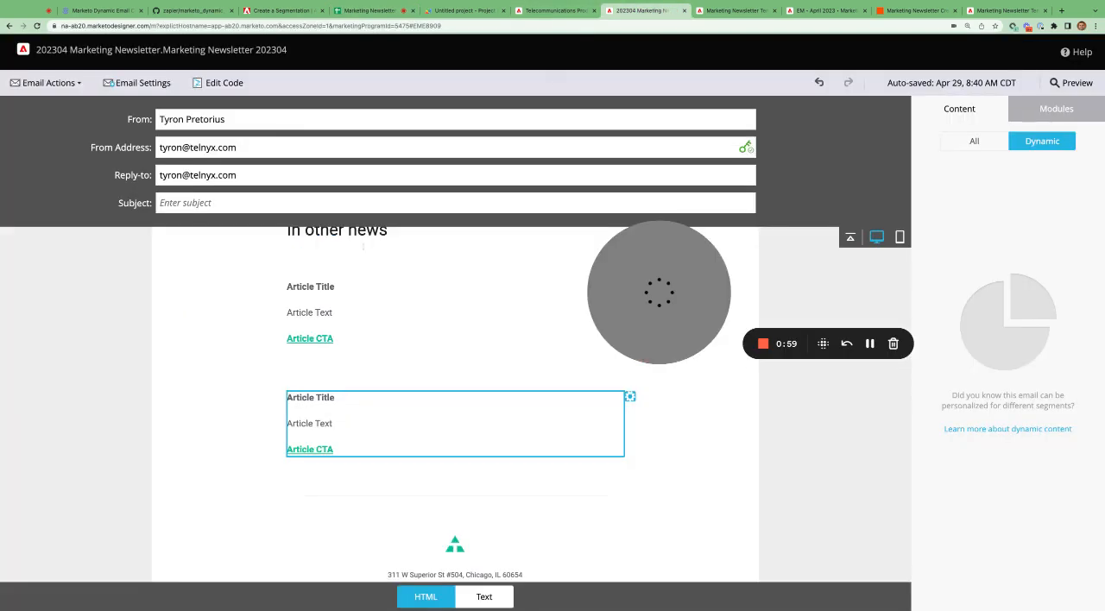
pyautogui.click(366, 342)
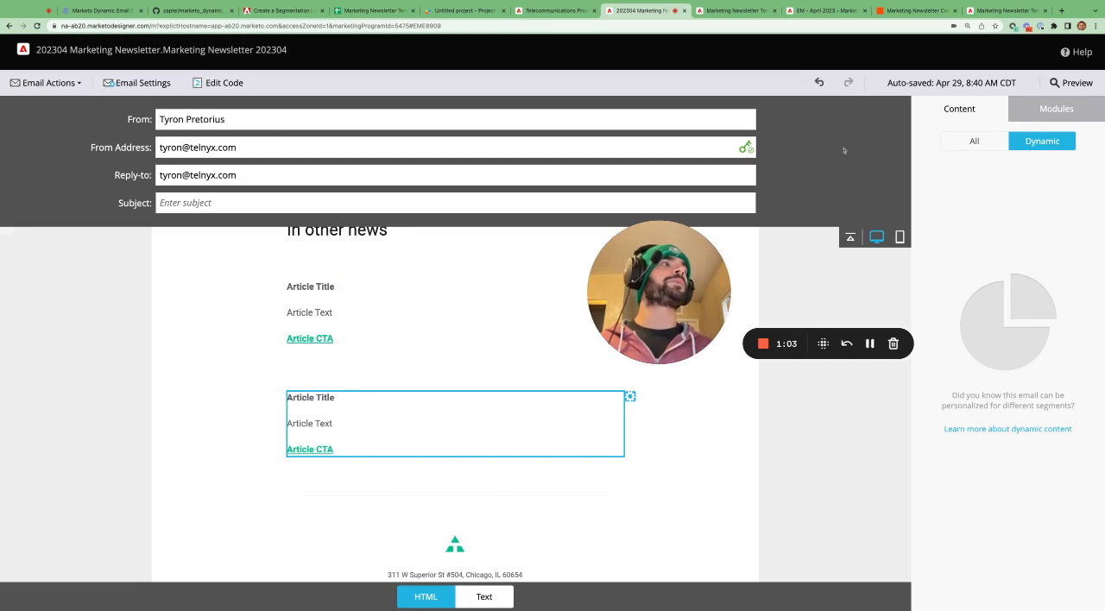
pyautogui.click(388, 314)
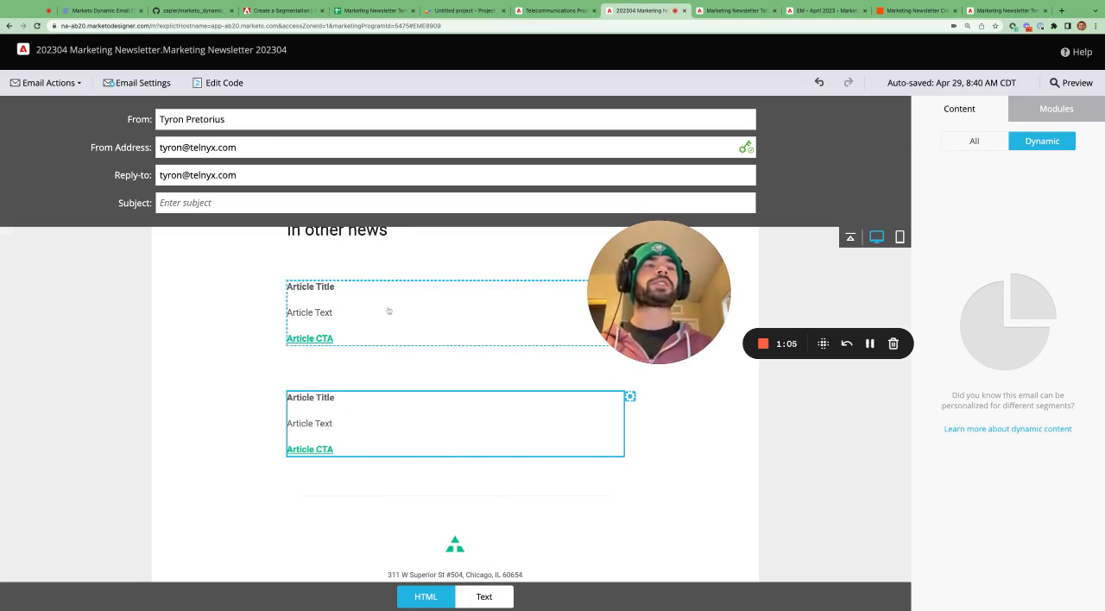
pyautogui.click(376, 432)
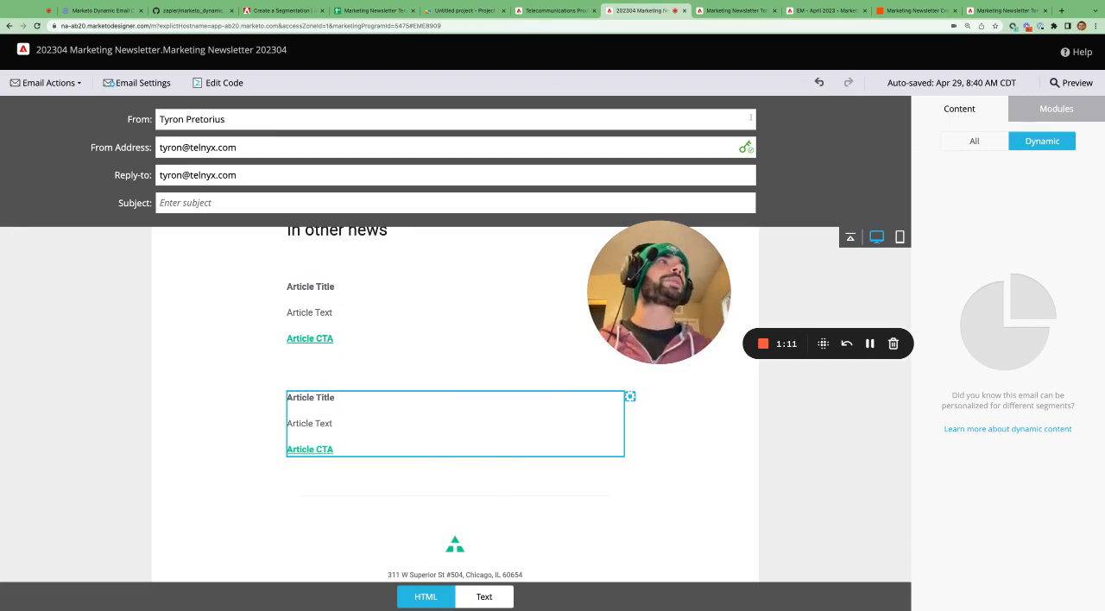
# - Revisit the Zap's final steps, and examine the blog post's before and after examples of the populated email under The Result
pyautogui.click(890, 11)
pyautogui.scroll(-1, 402, 296)
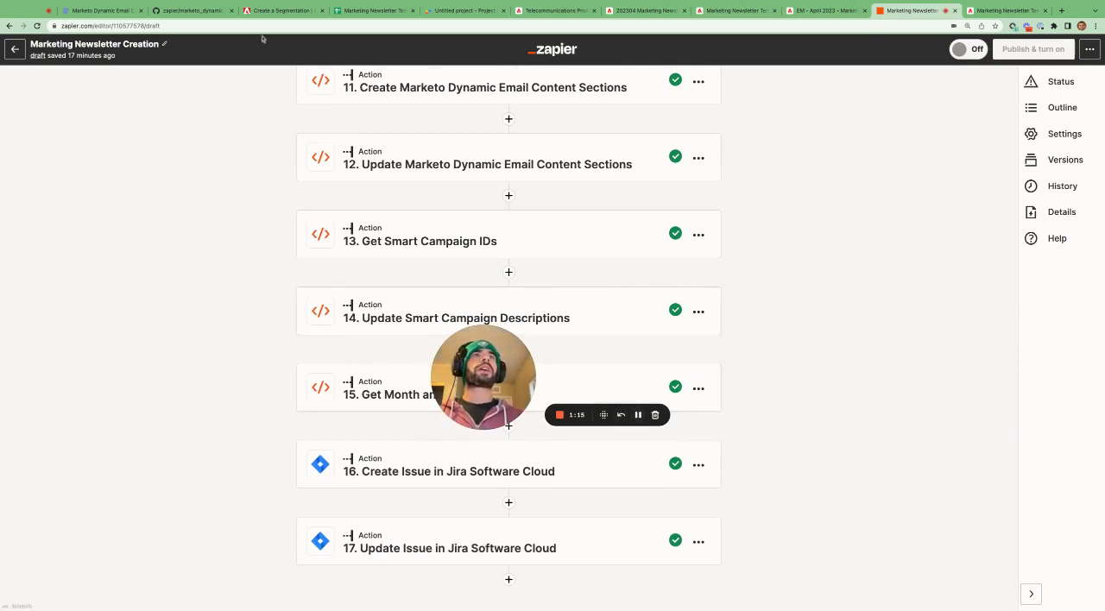
pyautogui.click(123, 11)
pyautogui.scroll(-9, 468, 275)
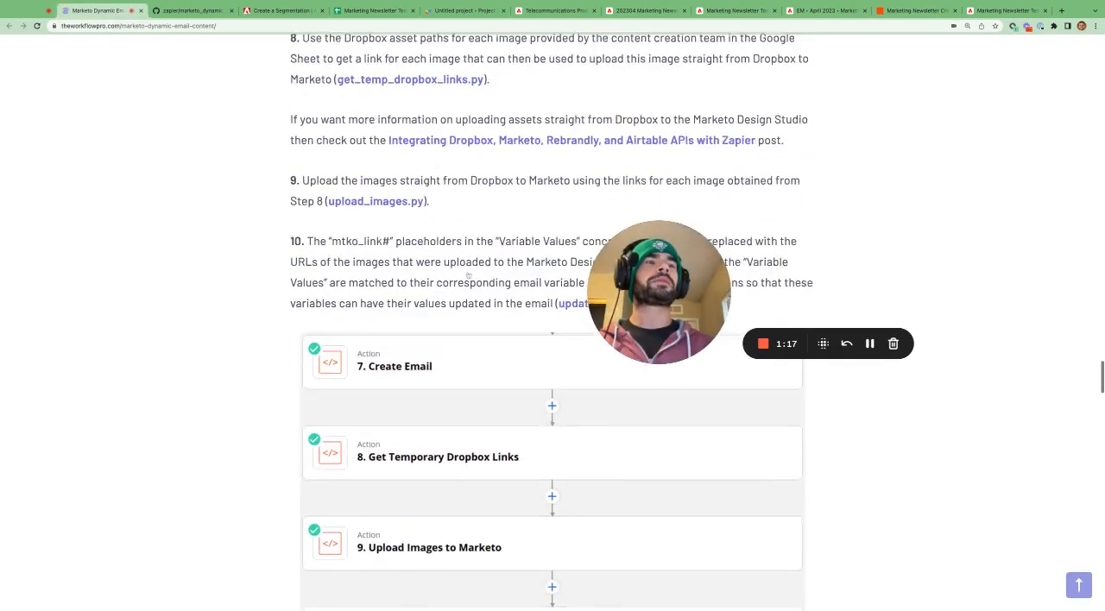
pyautogui.scroll(-7, 552, 345)
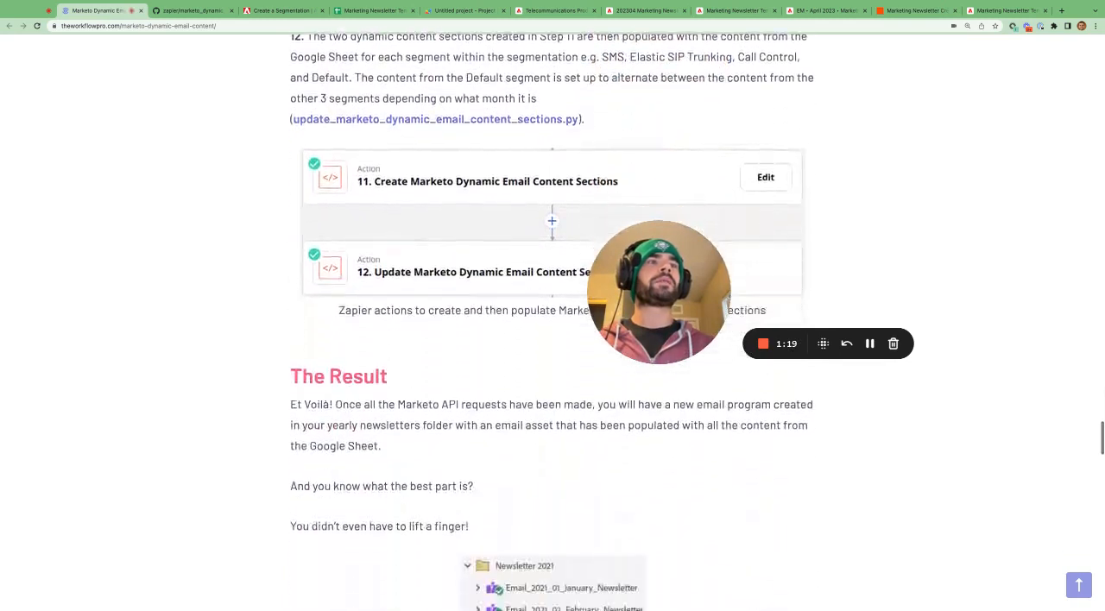
pyautogui.scroll(-4, 553, 345)
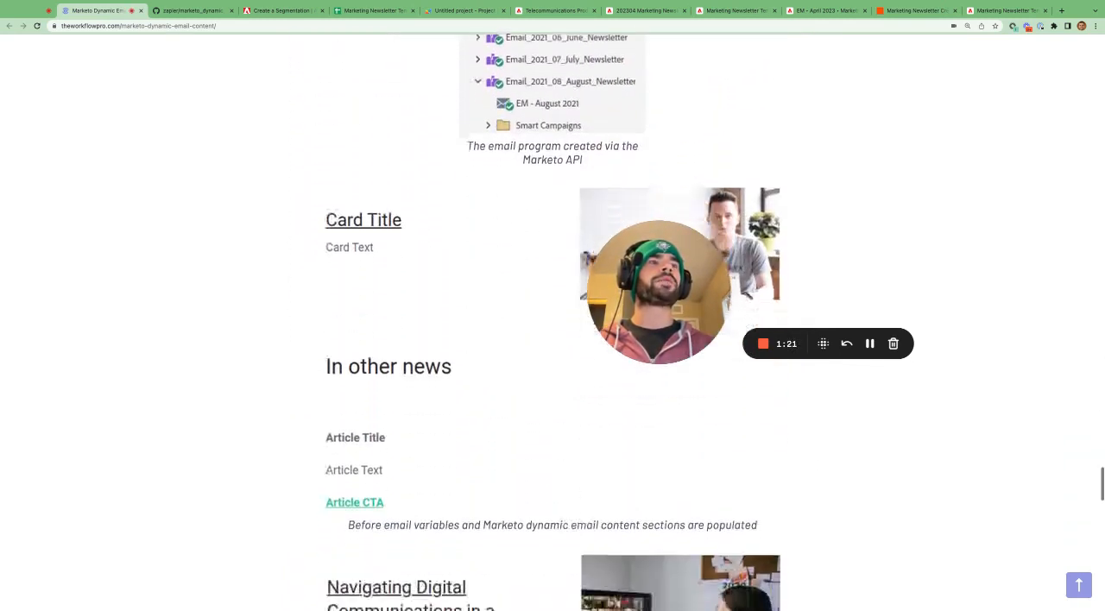
pyautogui.moveTo(673, 262); pyautogui.dragTo(943, 197)
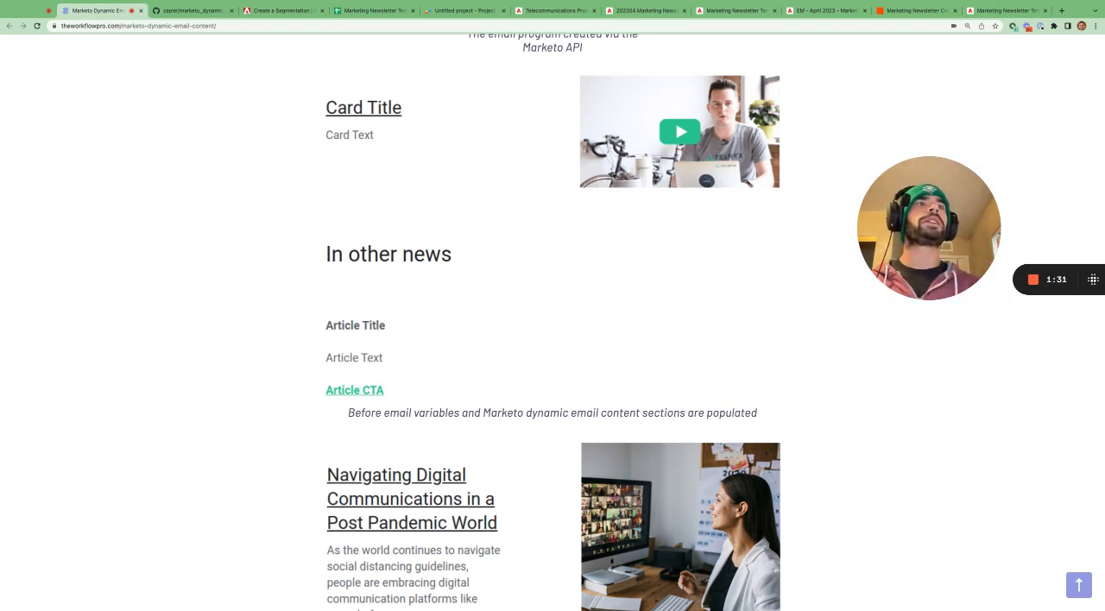
pyautogui.scroll(-4, 552, 322)
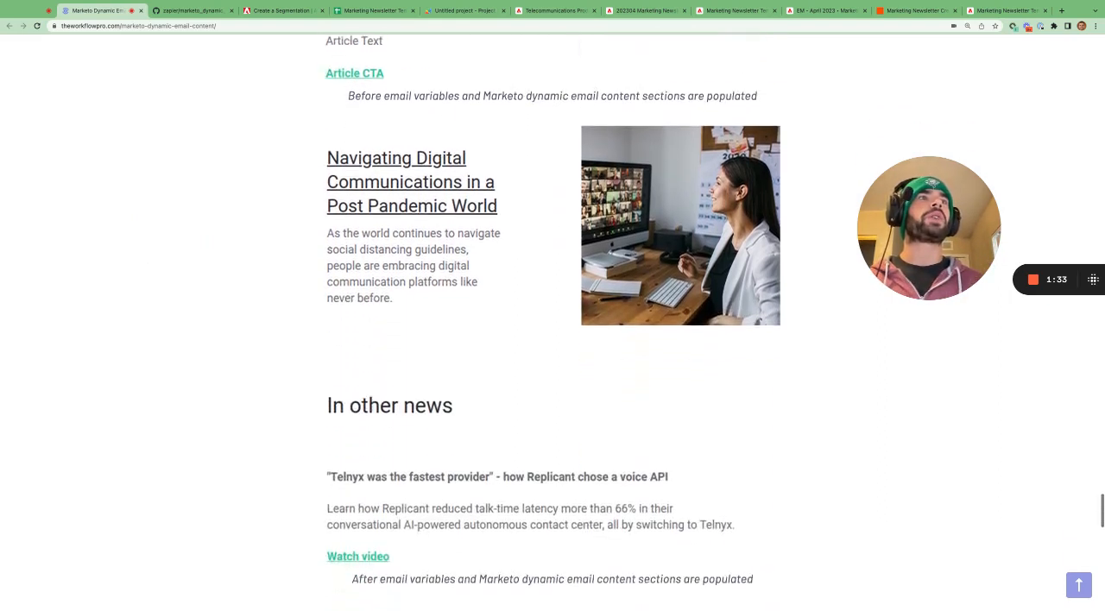
pyautogui.scroll(-1, 553, 322)
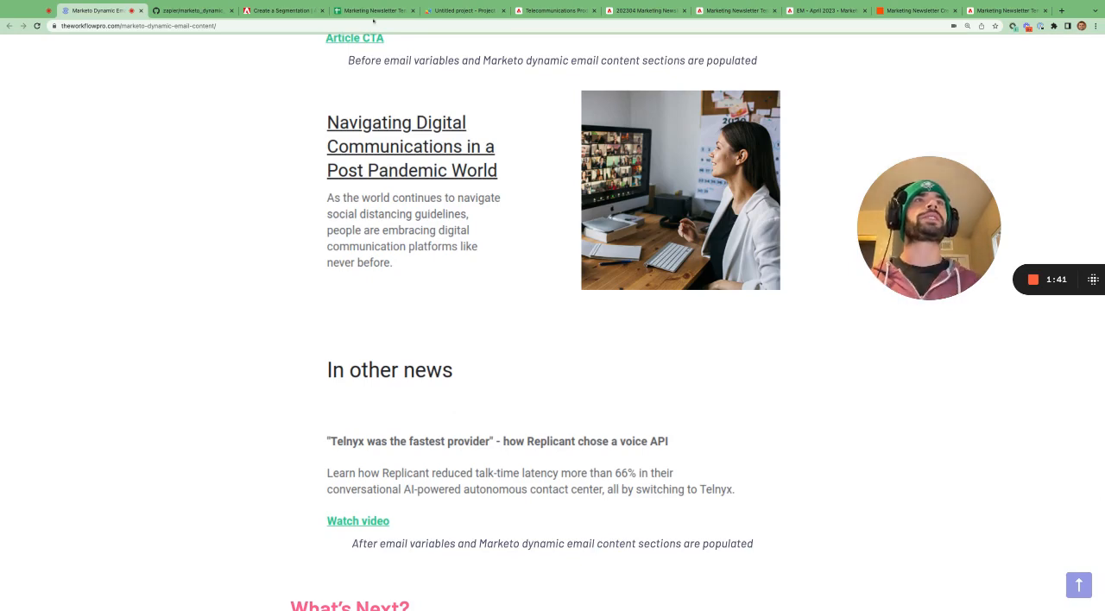
# - Highlight the article values in C32:C51 on the Back End sheet and return to the Marketo dynamic email content blog post
pyautogui.click(373, 10)
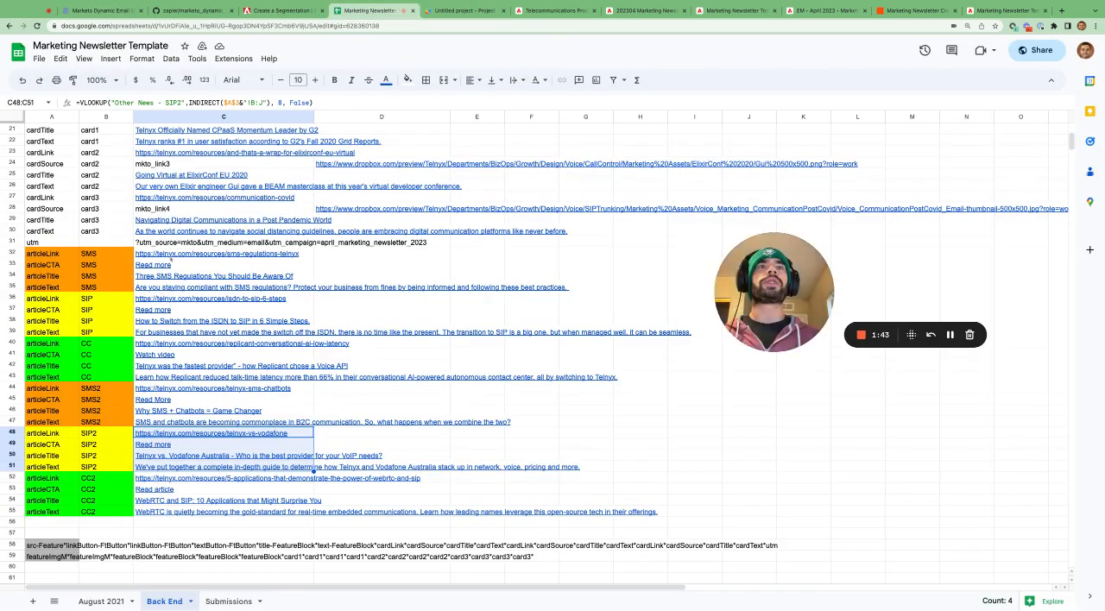
pyautogui.moveTo(171, 257); pyautogui.dragTo(173, 467)
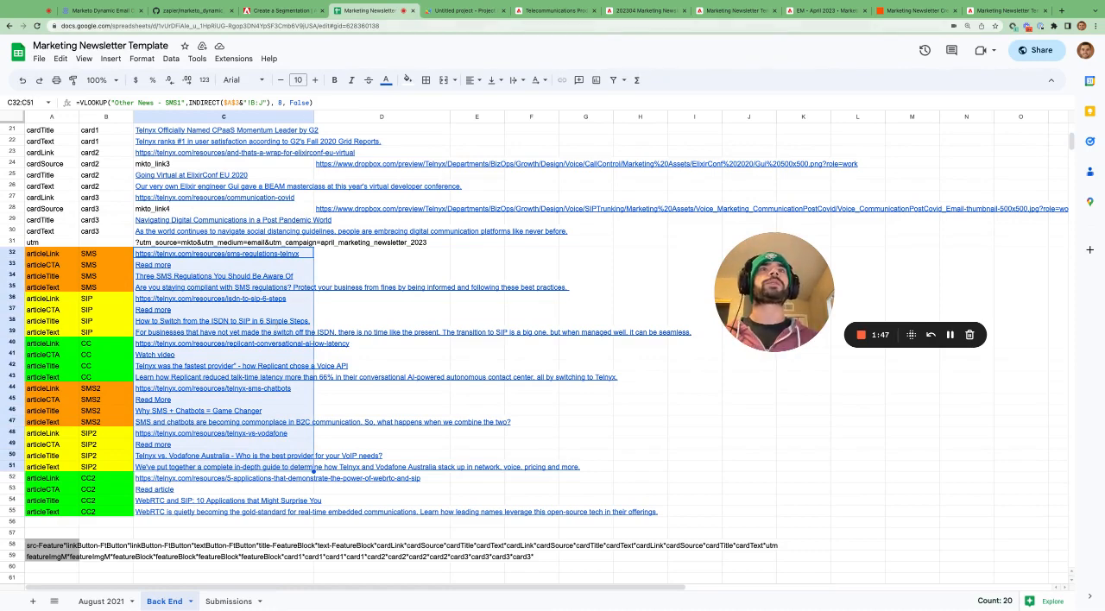
pyautogui.click(100, 11)
# - Review the follow-up posts and recommended Marketo API resources in the blog post's What's Next section
pyautogui.scroll(-3, 472, 359)
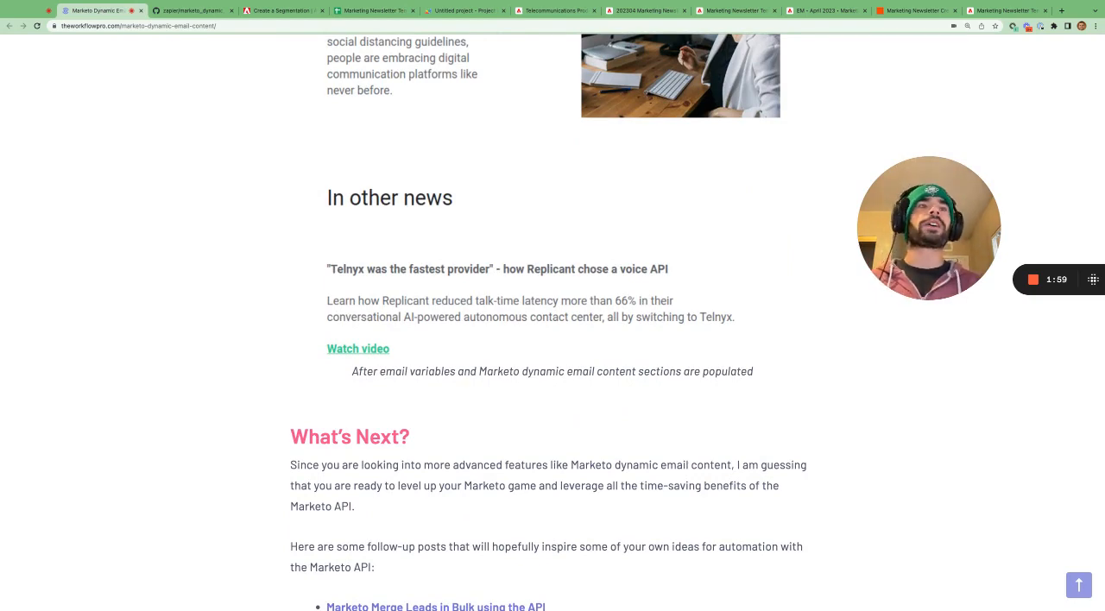
pyautogui.scroll(-4, 436, 281)
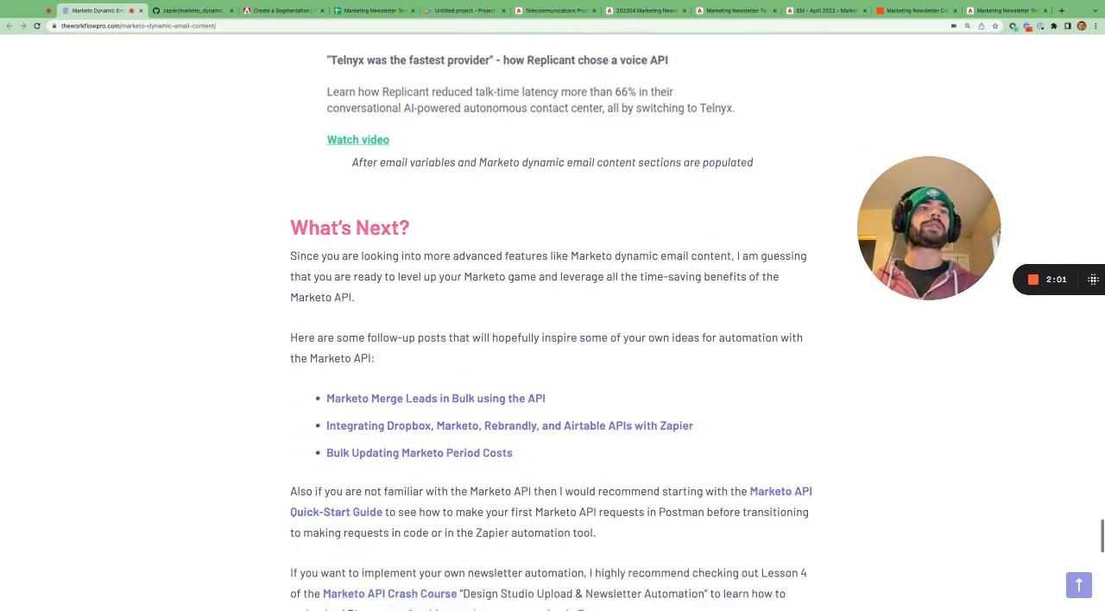
pyautogui.scroll(-1, 436, 281)
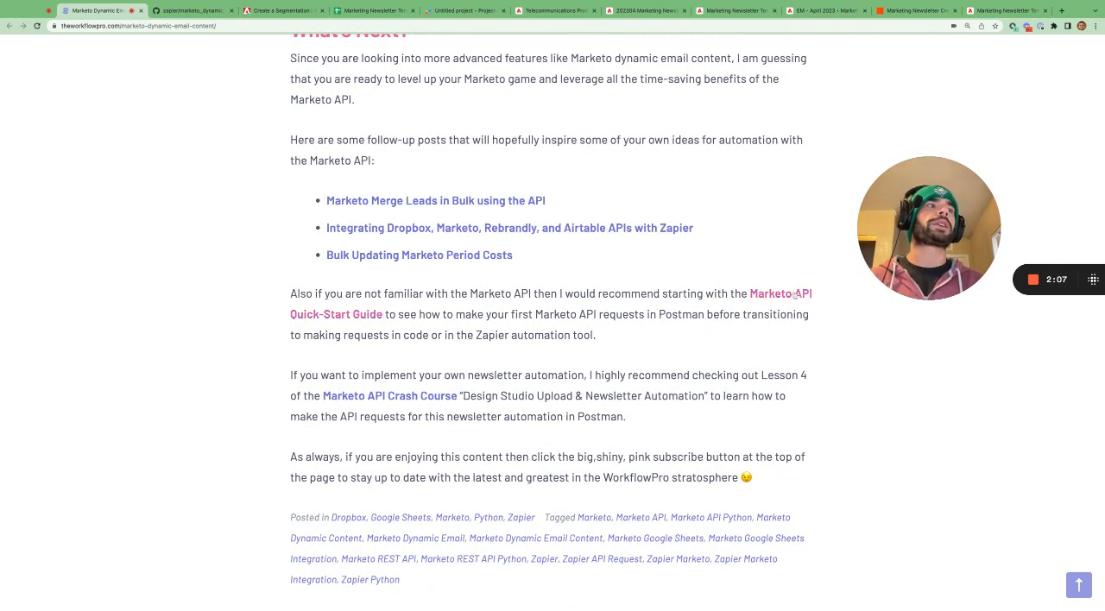
pyautogui.scroll(-1, 409, 363)
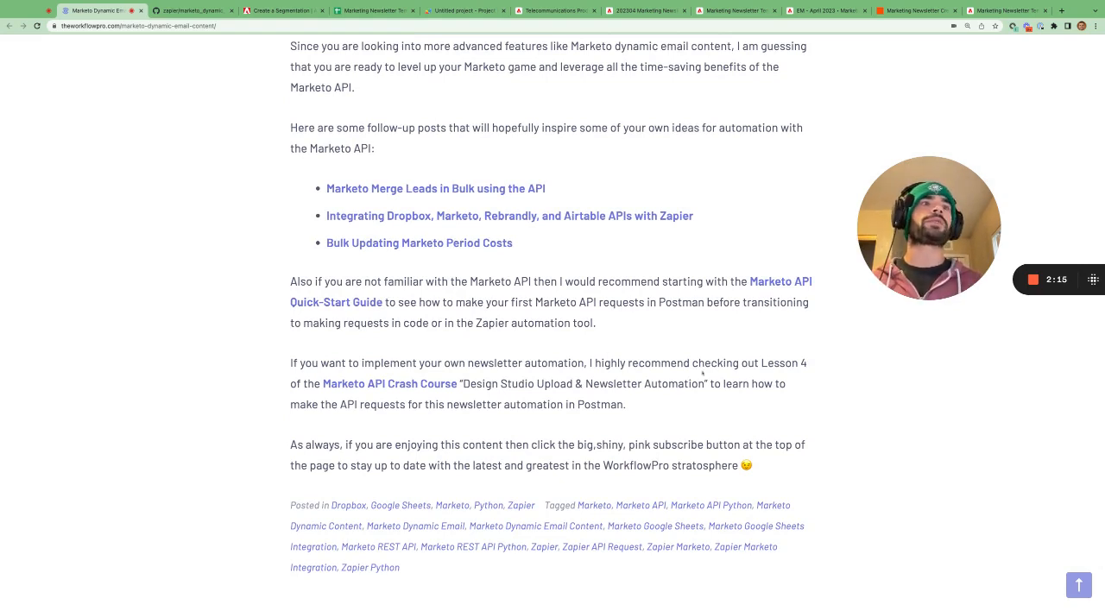
# - Open the Marketo API Crash Course page from the blog post and review its lesson descriptions
pyautogui.click(414, 389)
pyautogui.scroll(-4, 373, 285)
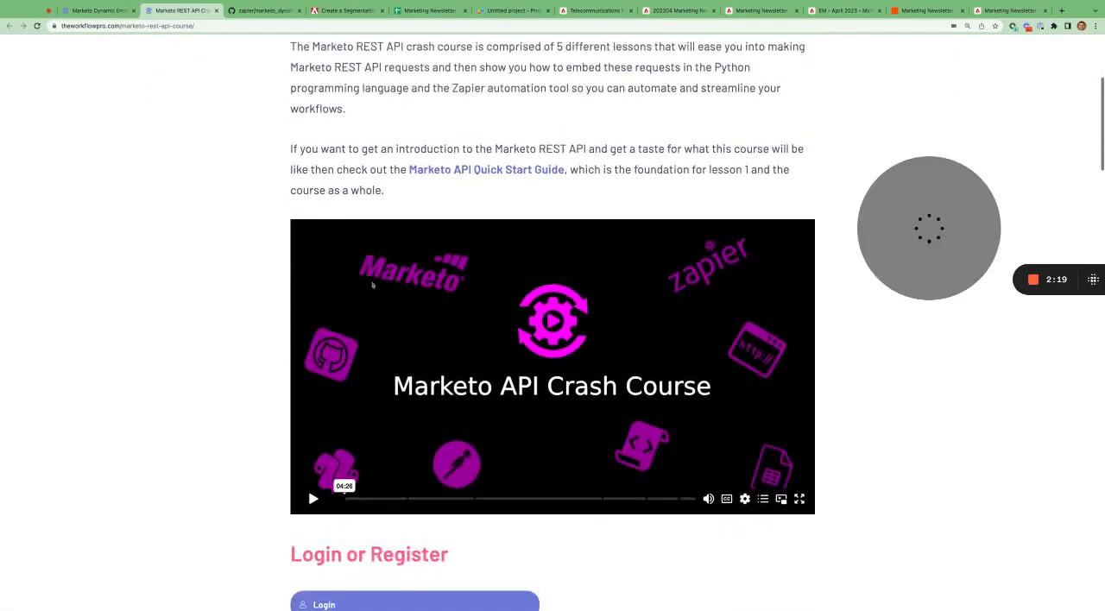
pyautogui.scroll(-10, 373, 284)
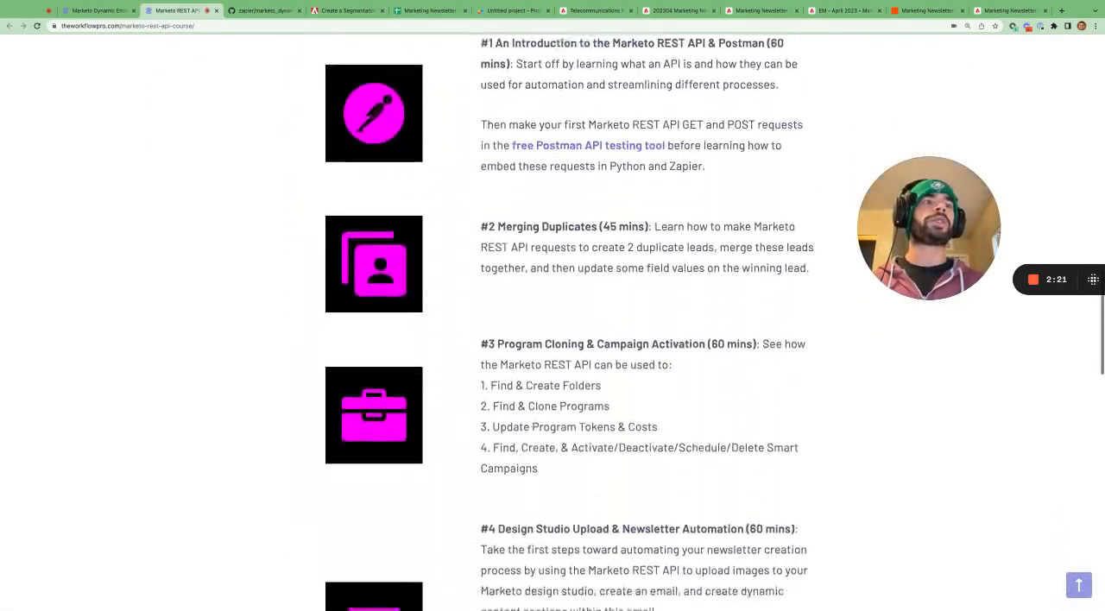
pyautogui.scroll(-6, 403, 244)
pyautogui.click(901, 14)
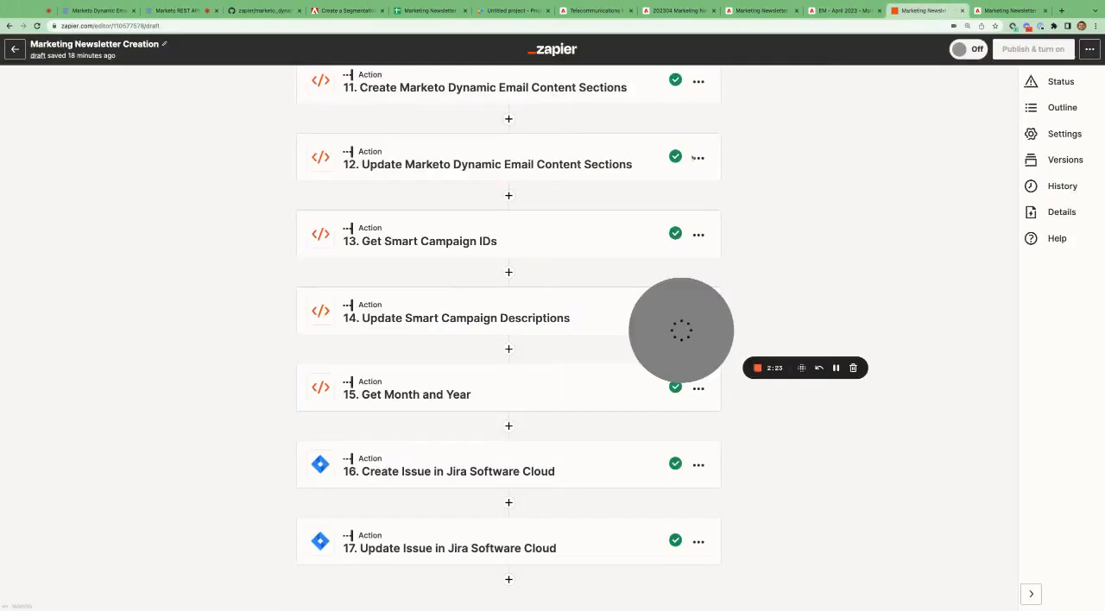
pyautogui.scroll(5, 525, 259)
pyautogui.scroll(1, 526, 260)
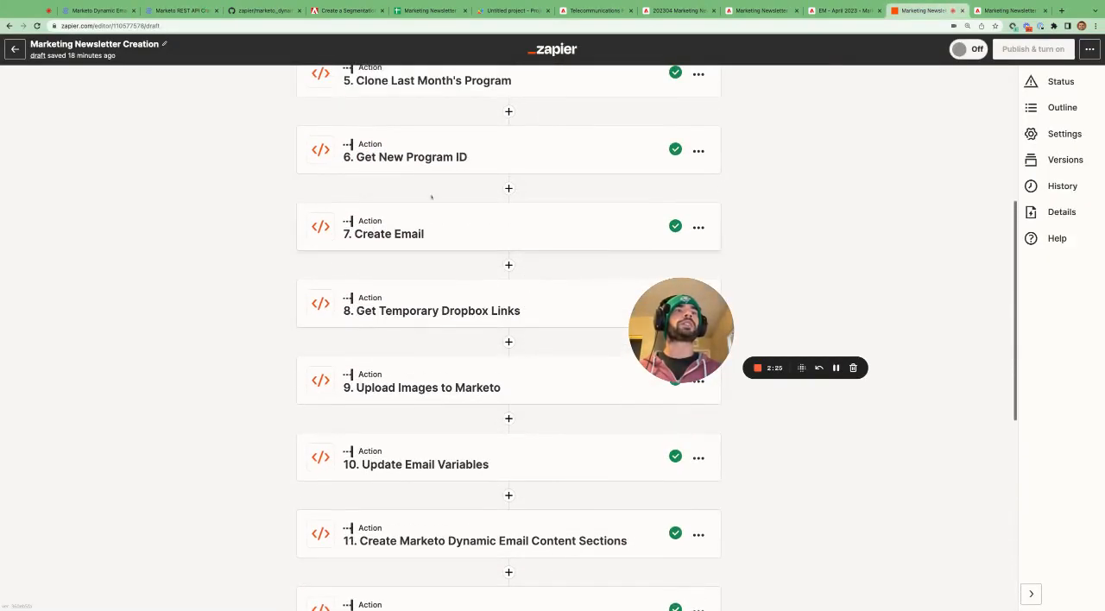
pyautogui.click(197, 12)
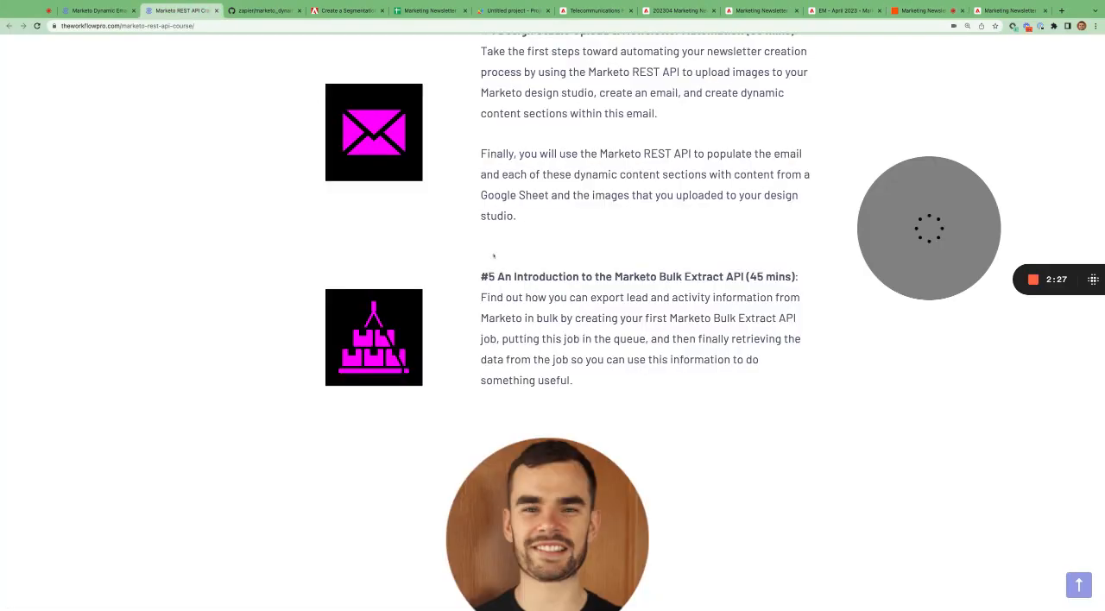
pyautogui.scroll(3, 637, 274)
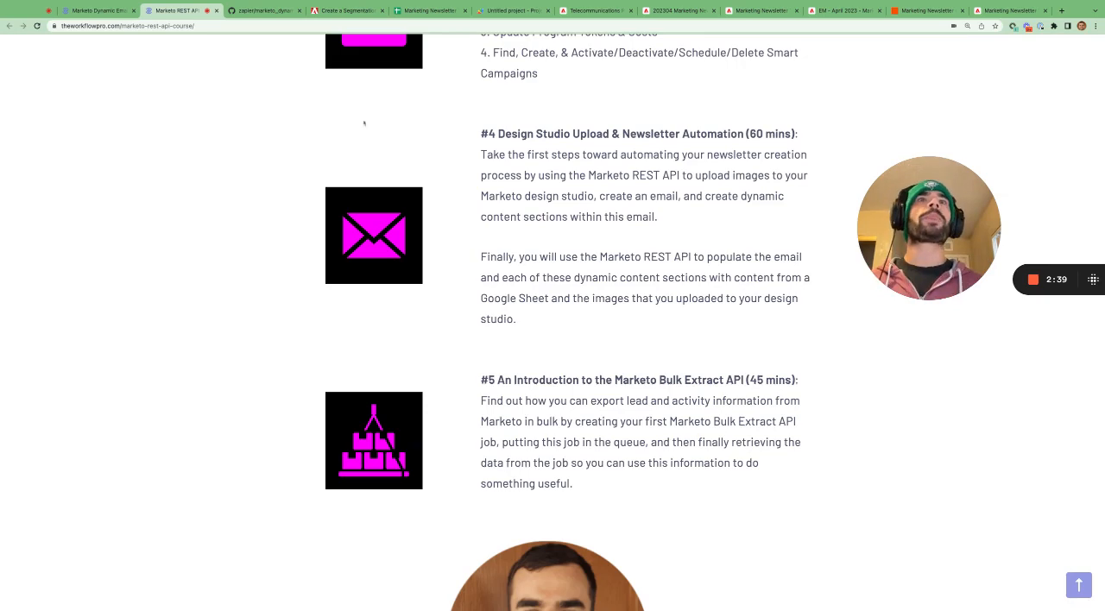
# - Return to the blog post and review its dynamic content section, result examples and What's Next section, down to the comment form
pyautogui.click(111, 19)
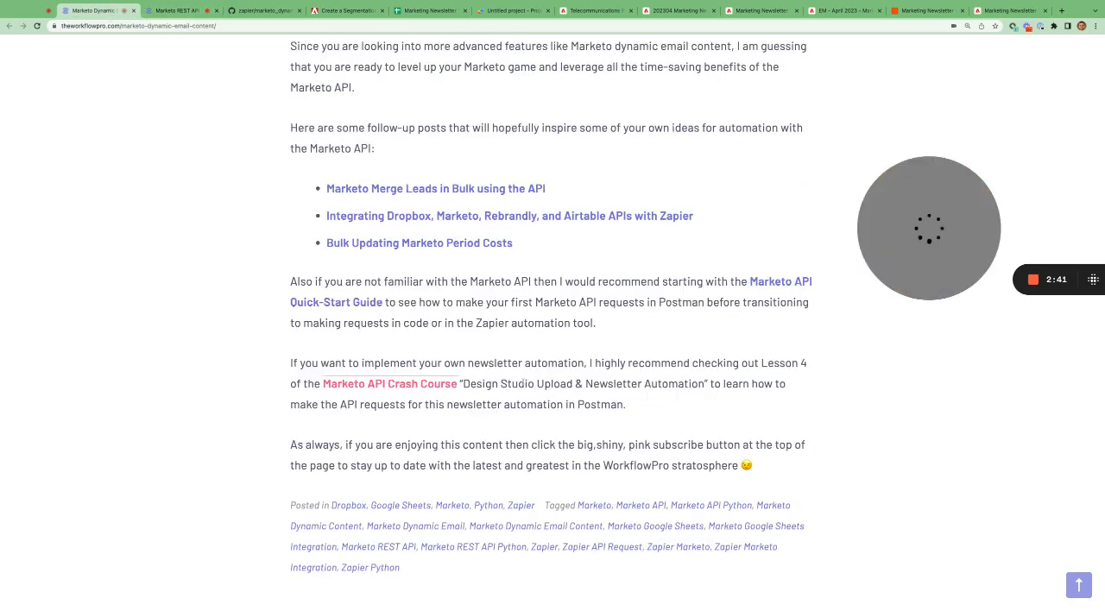
pyautogui.scroll(-5, 553, 345)
pyautogui.scroll(5, 552, 345)
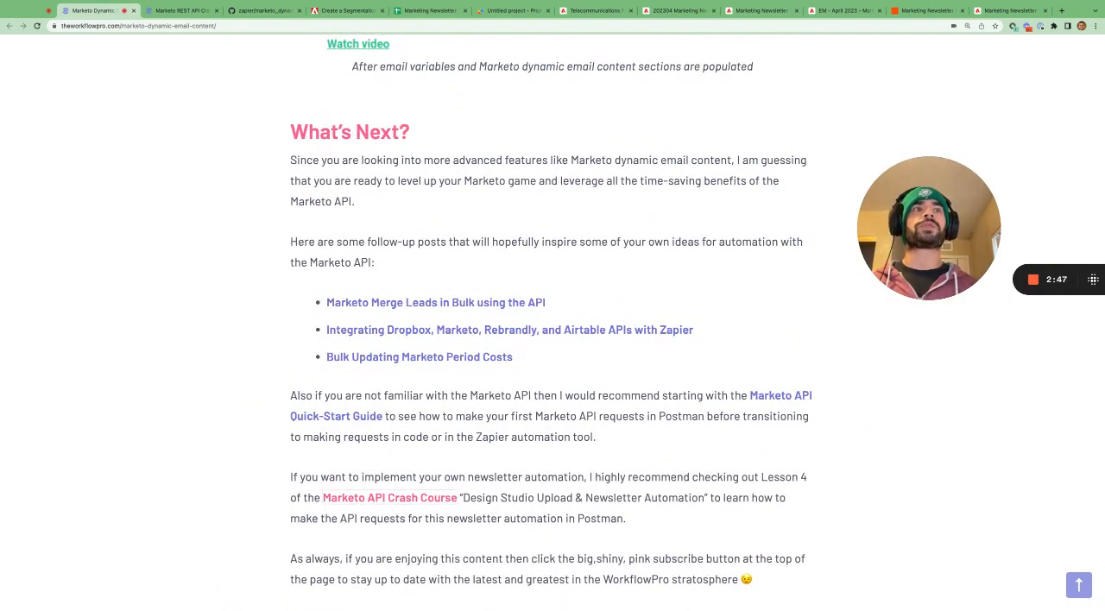
pyautogui.scroll(6, 552, 345)
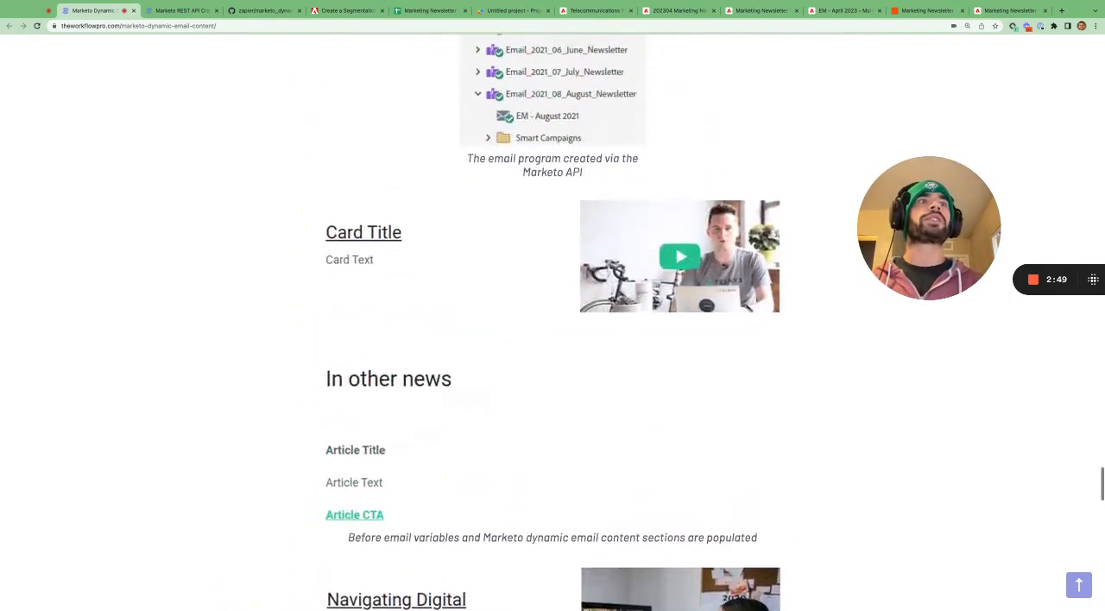
pyautogui.scroll(10, 552, 345)
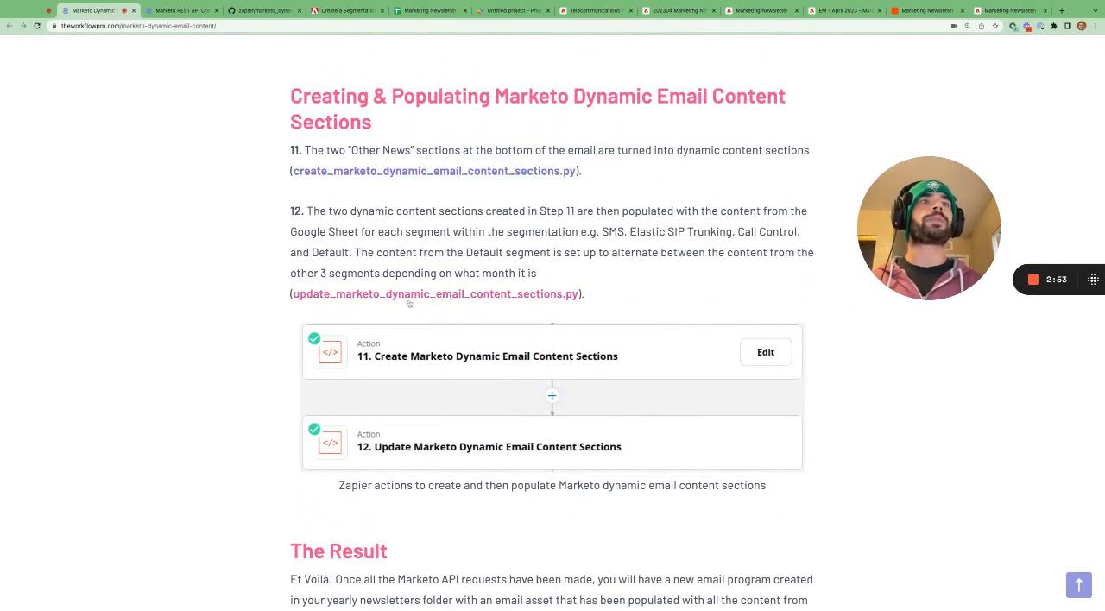
pyautogui.scroll(-15, 421, 304)
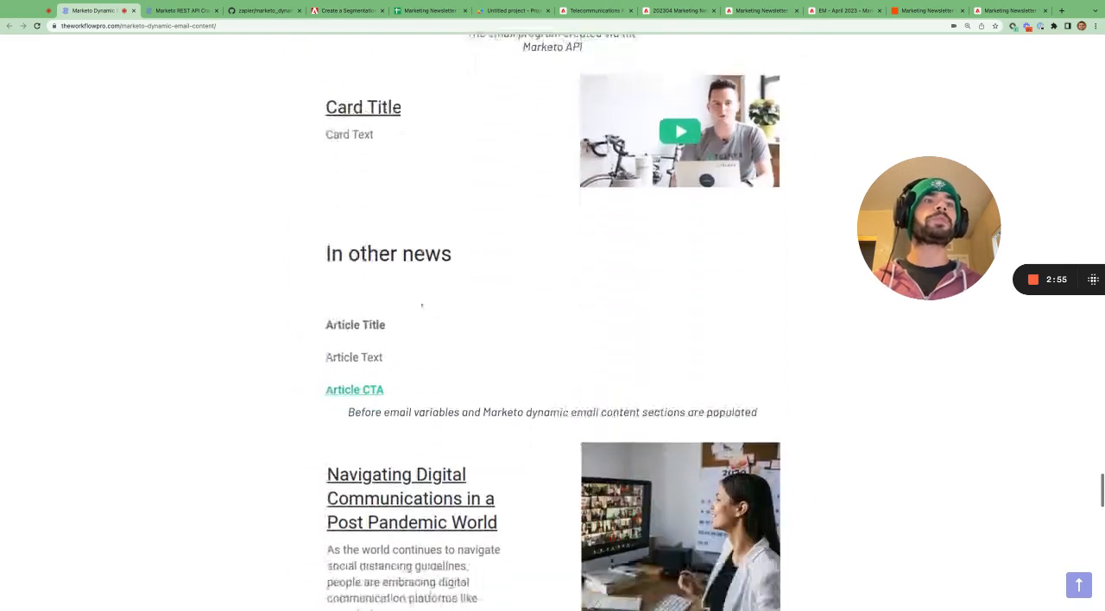
pyautogui.scroll(-5, 421, 304)
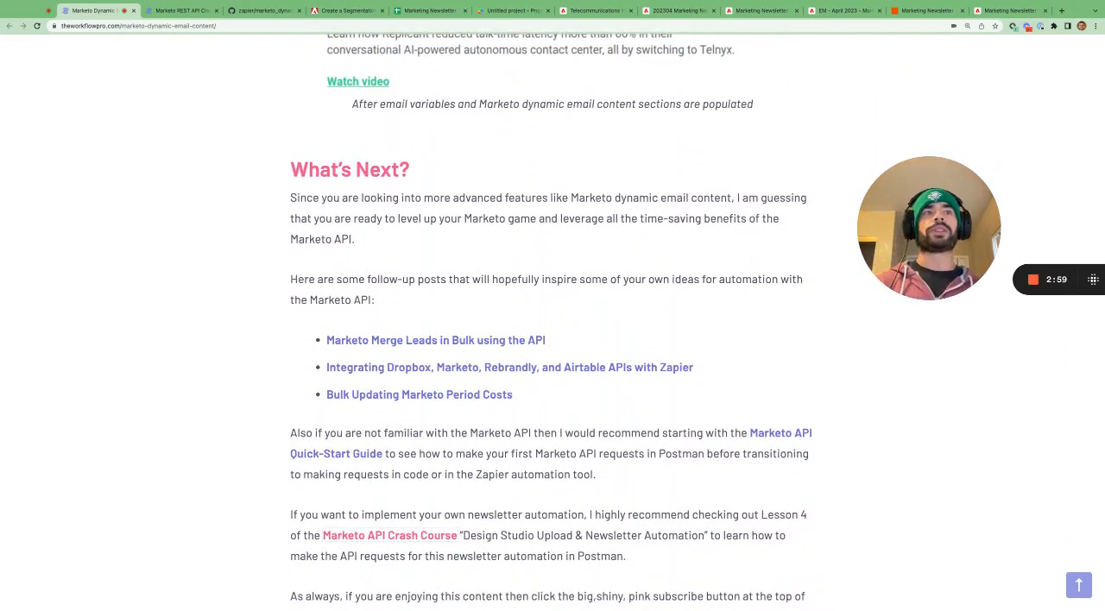
pyautogui.scroll(-12, 552, 321)
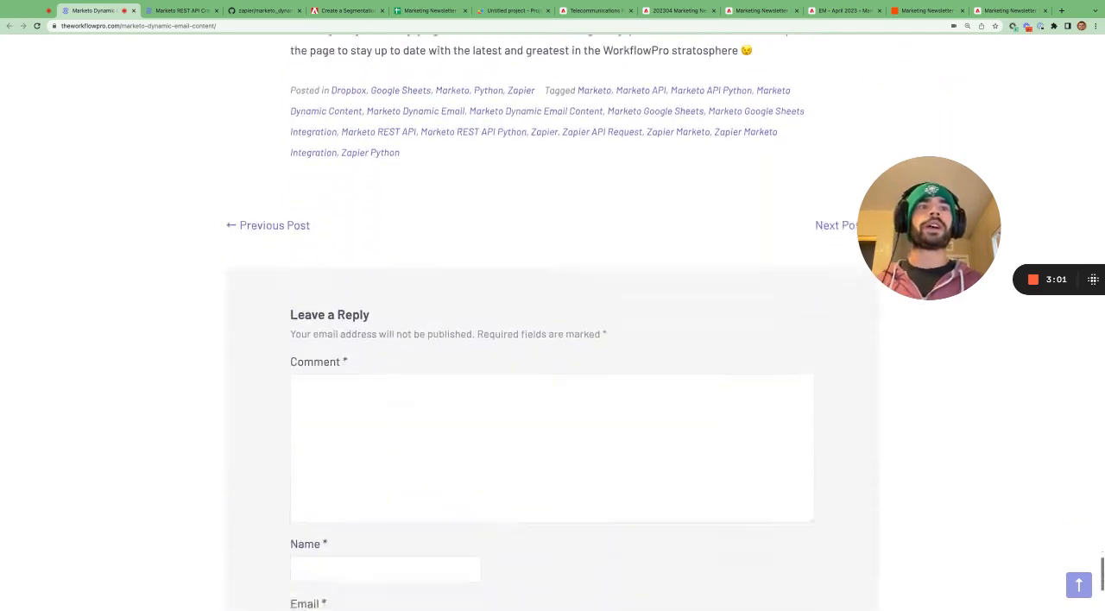